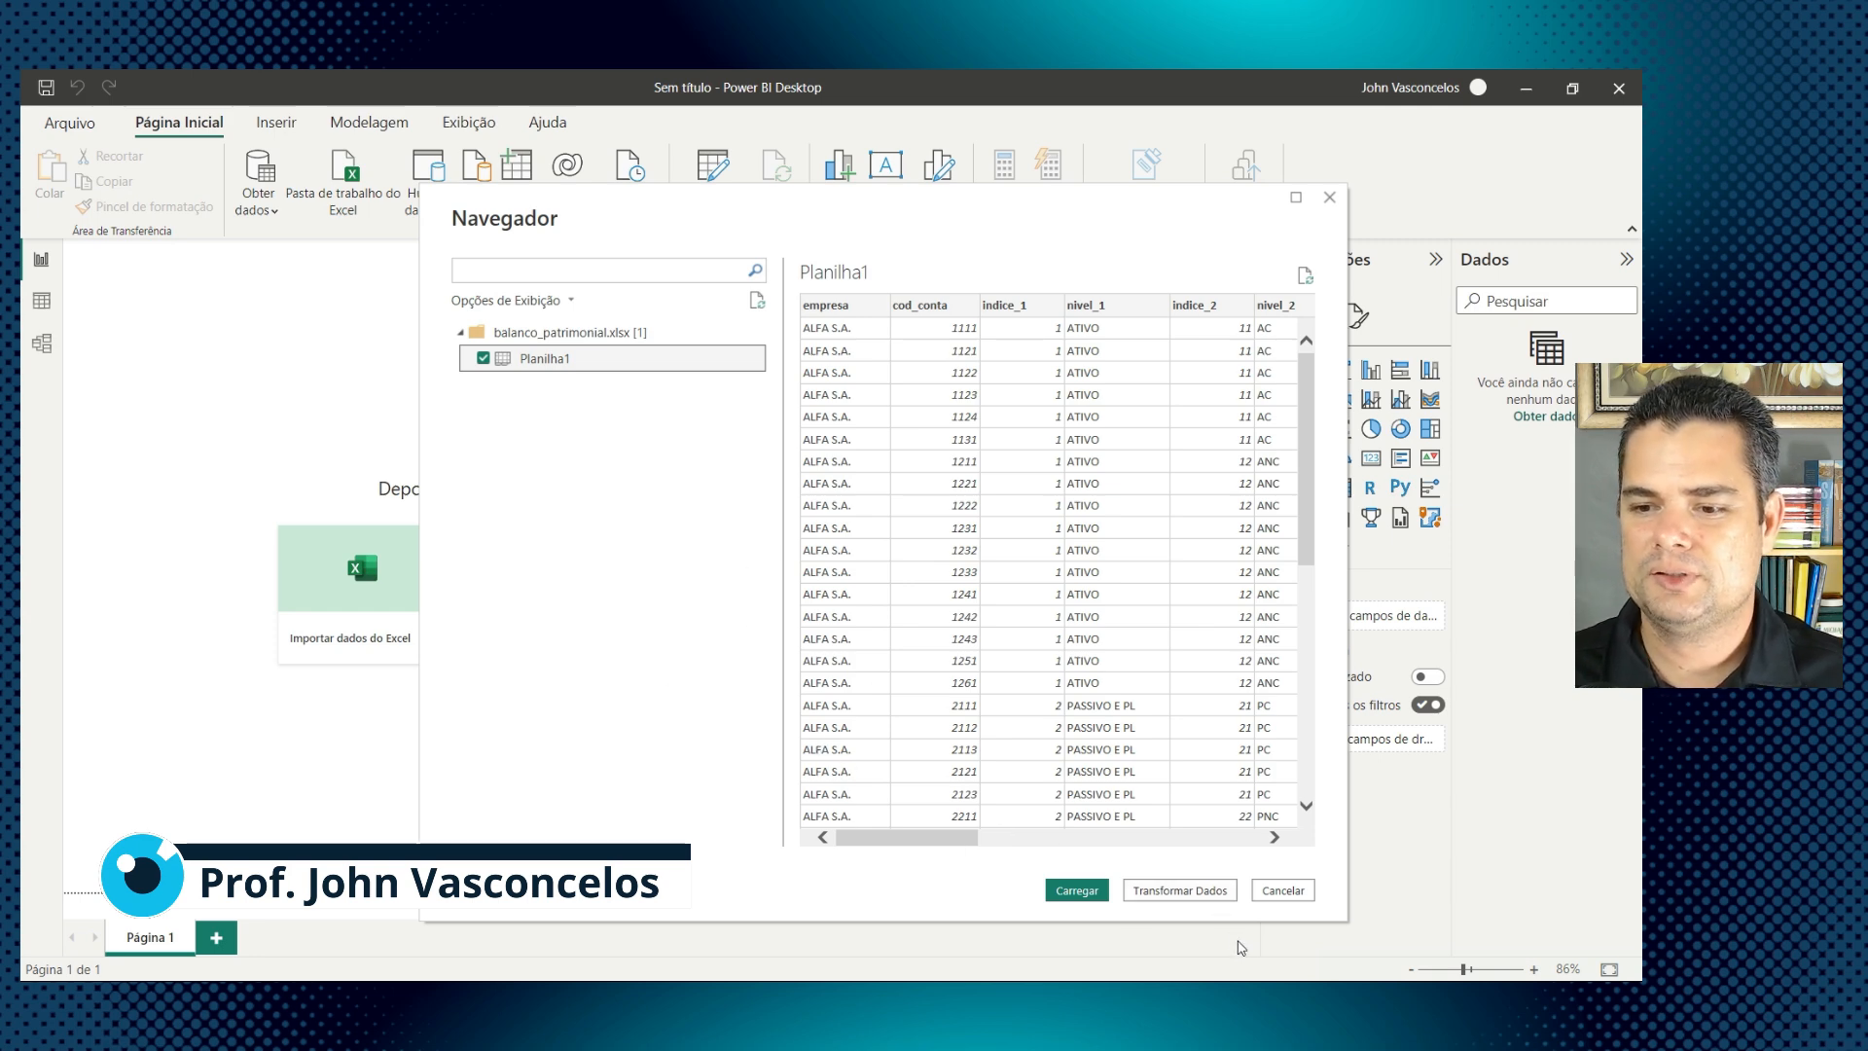
Step: Open Planilha1 for data transformation and load the full list of companies in the empresa column's filter without applying a filter
left_click(1197, 891)
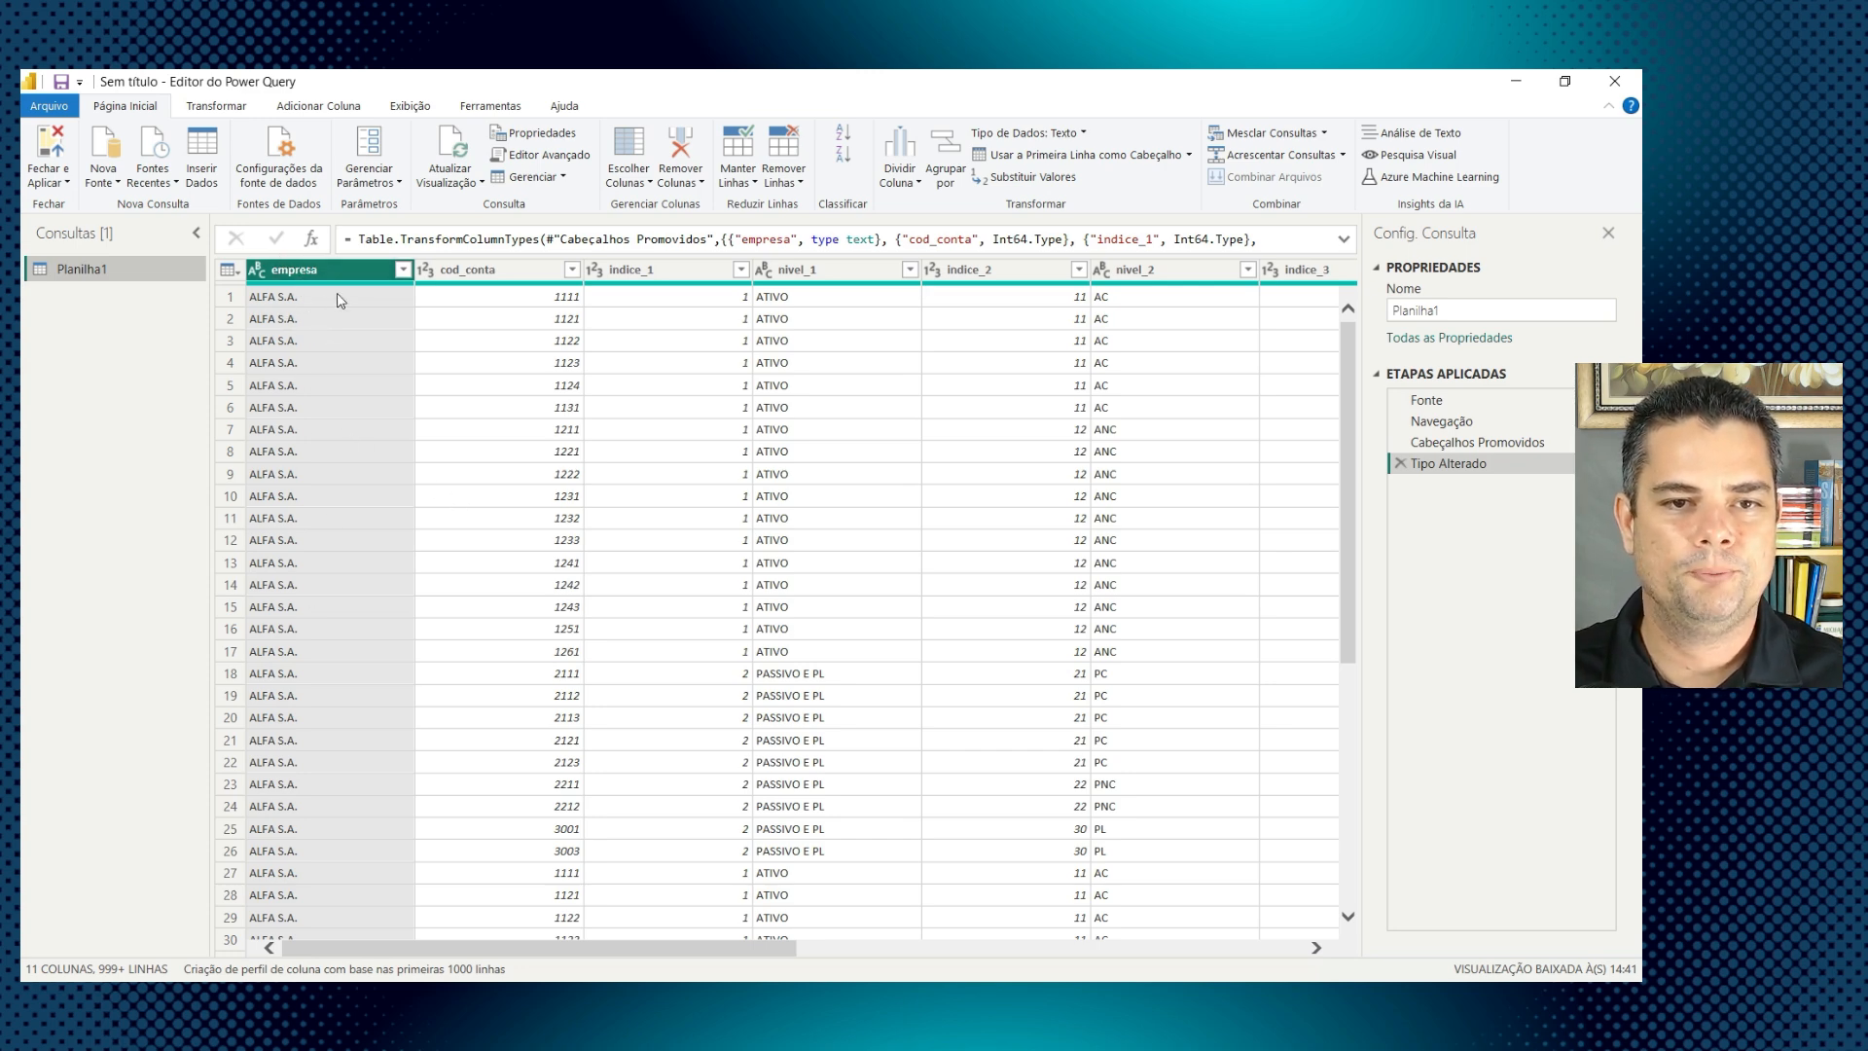
left_click(403, 272)
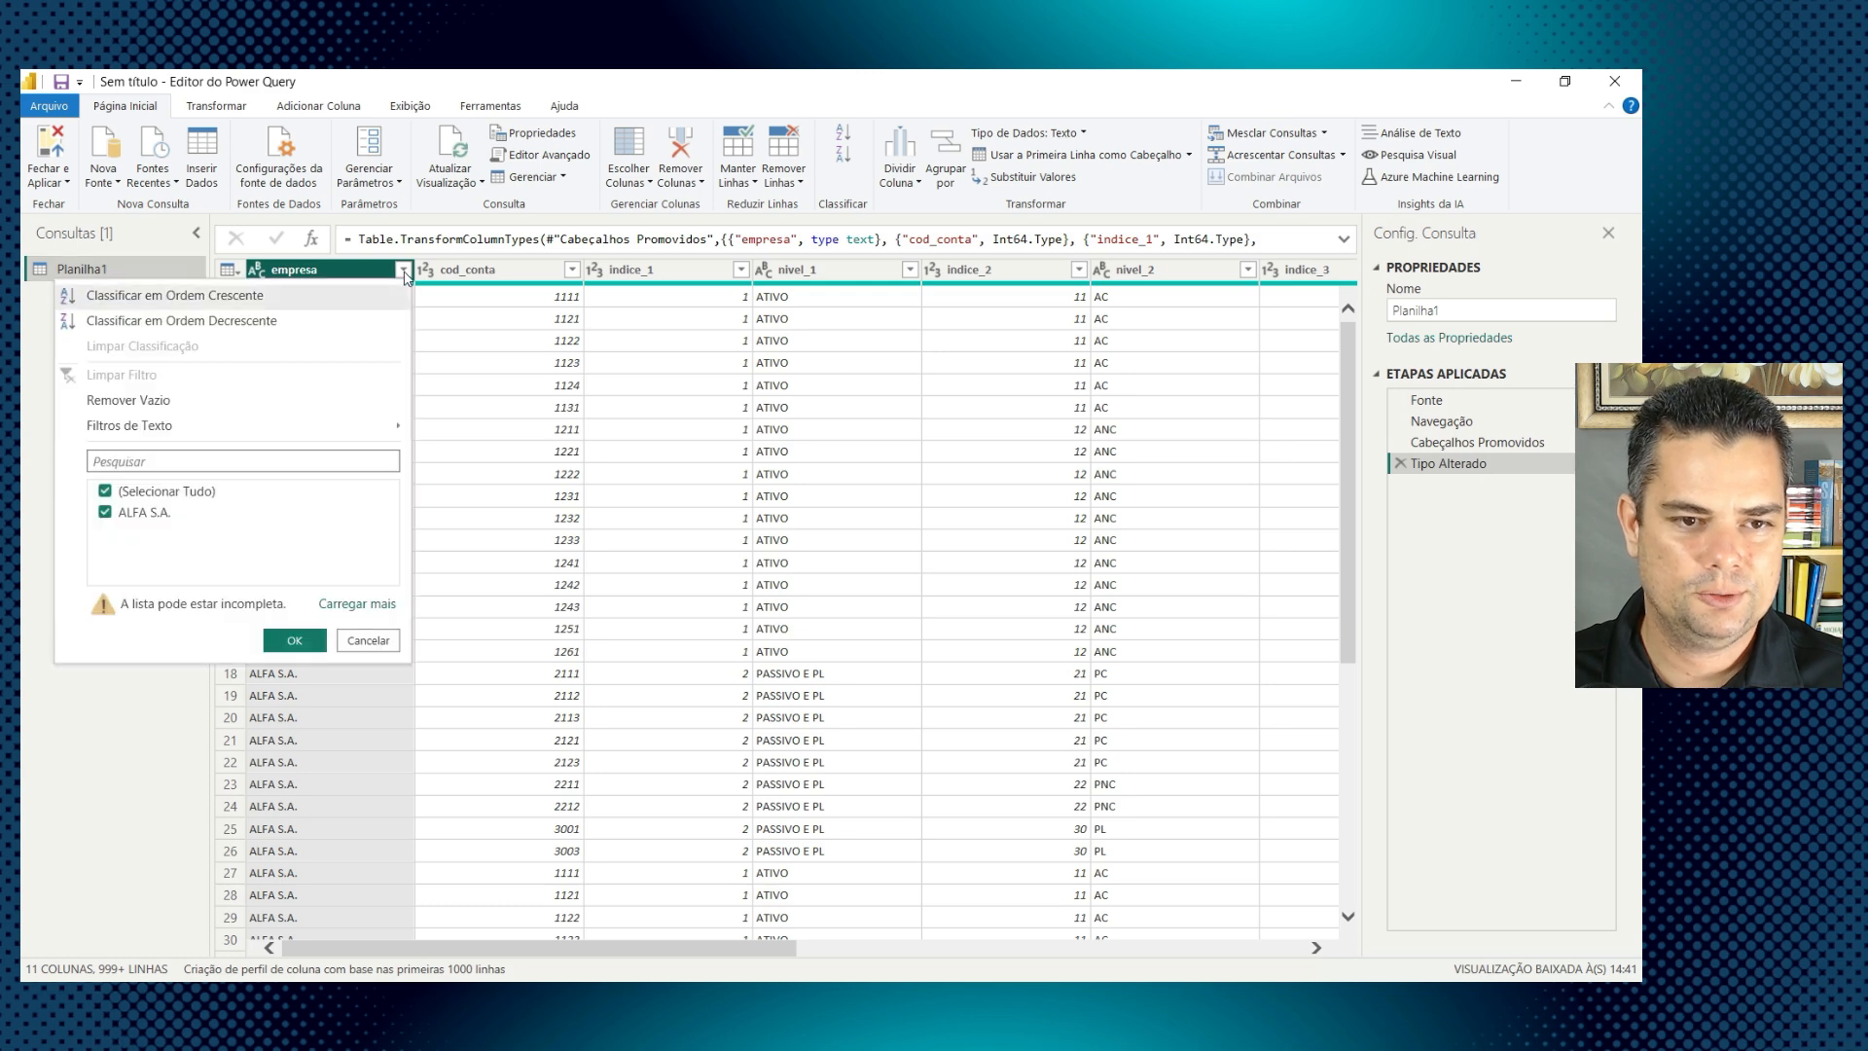
left_click(341, 605)
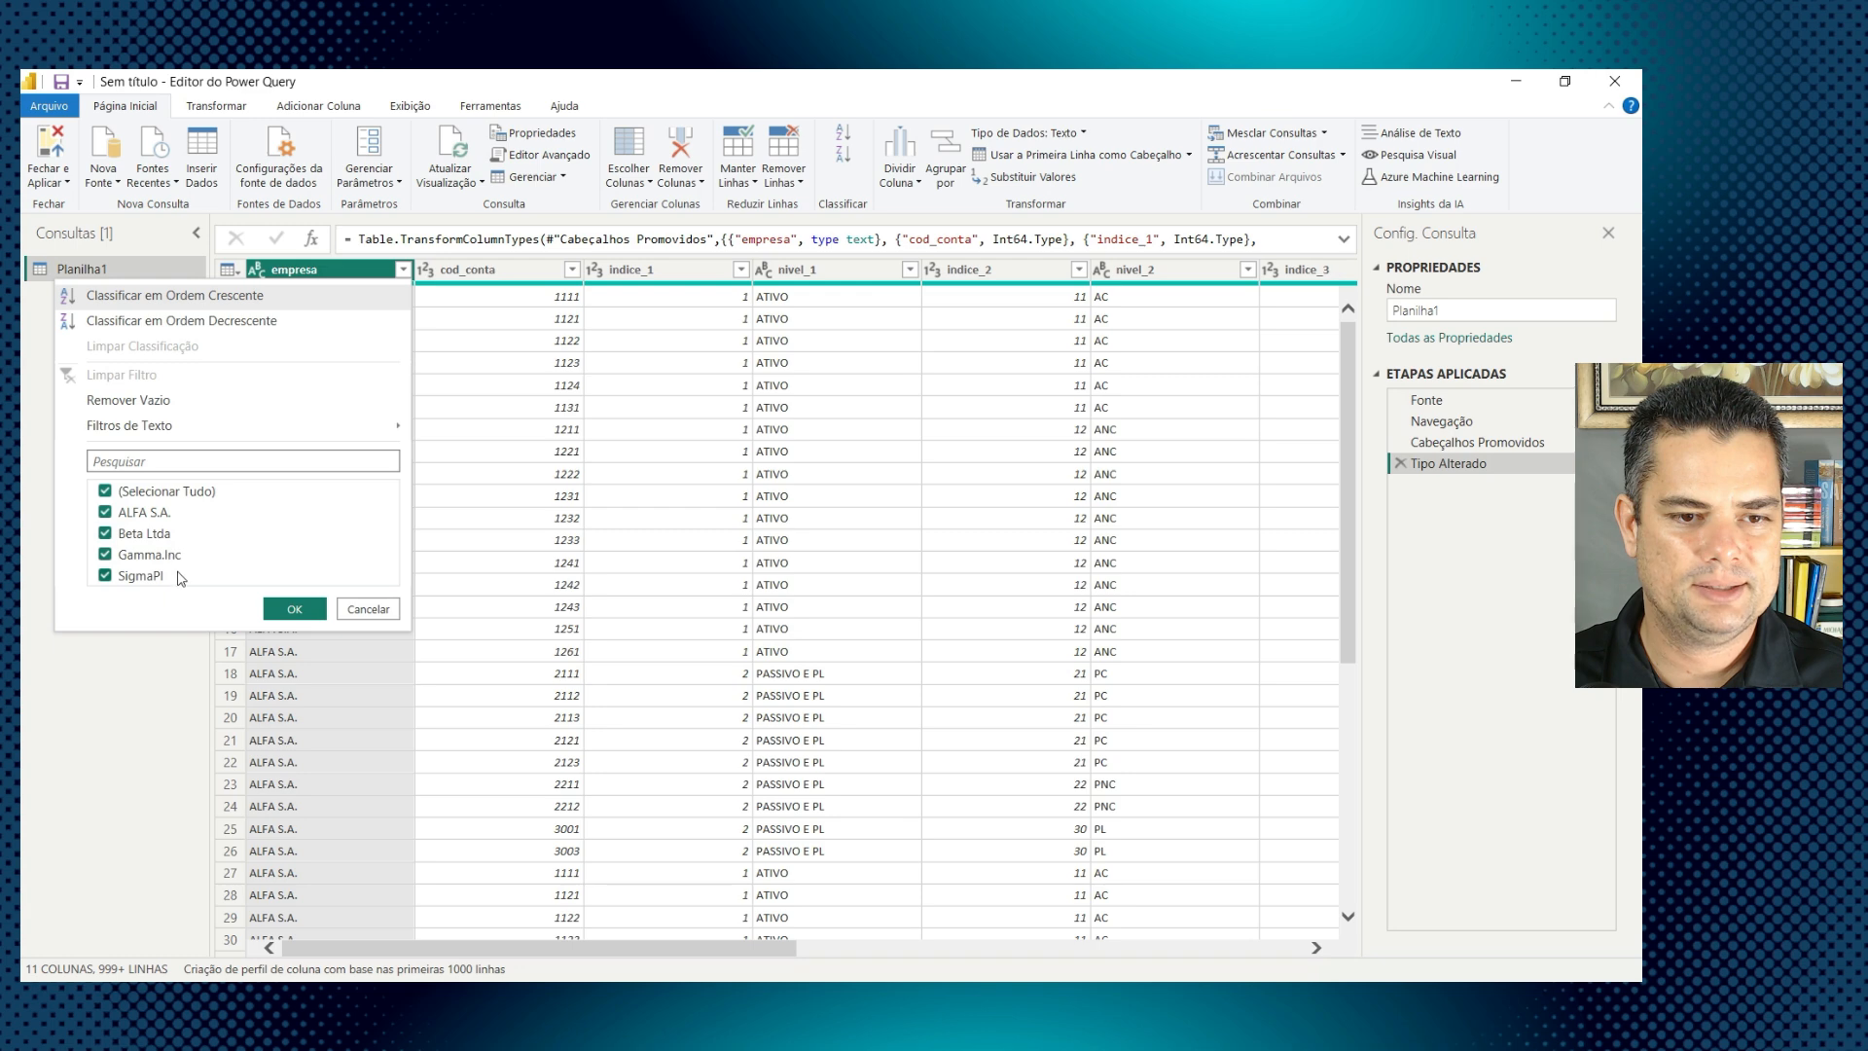
left_click(367, 610)
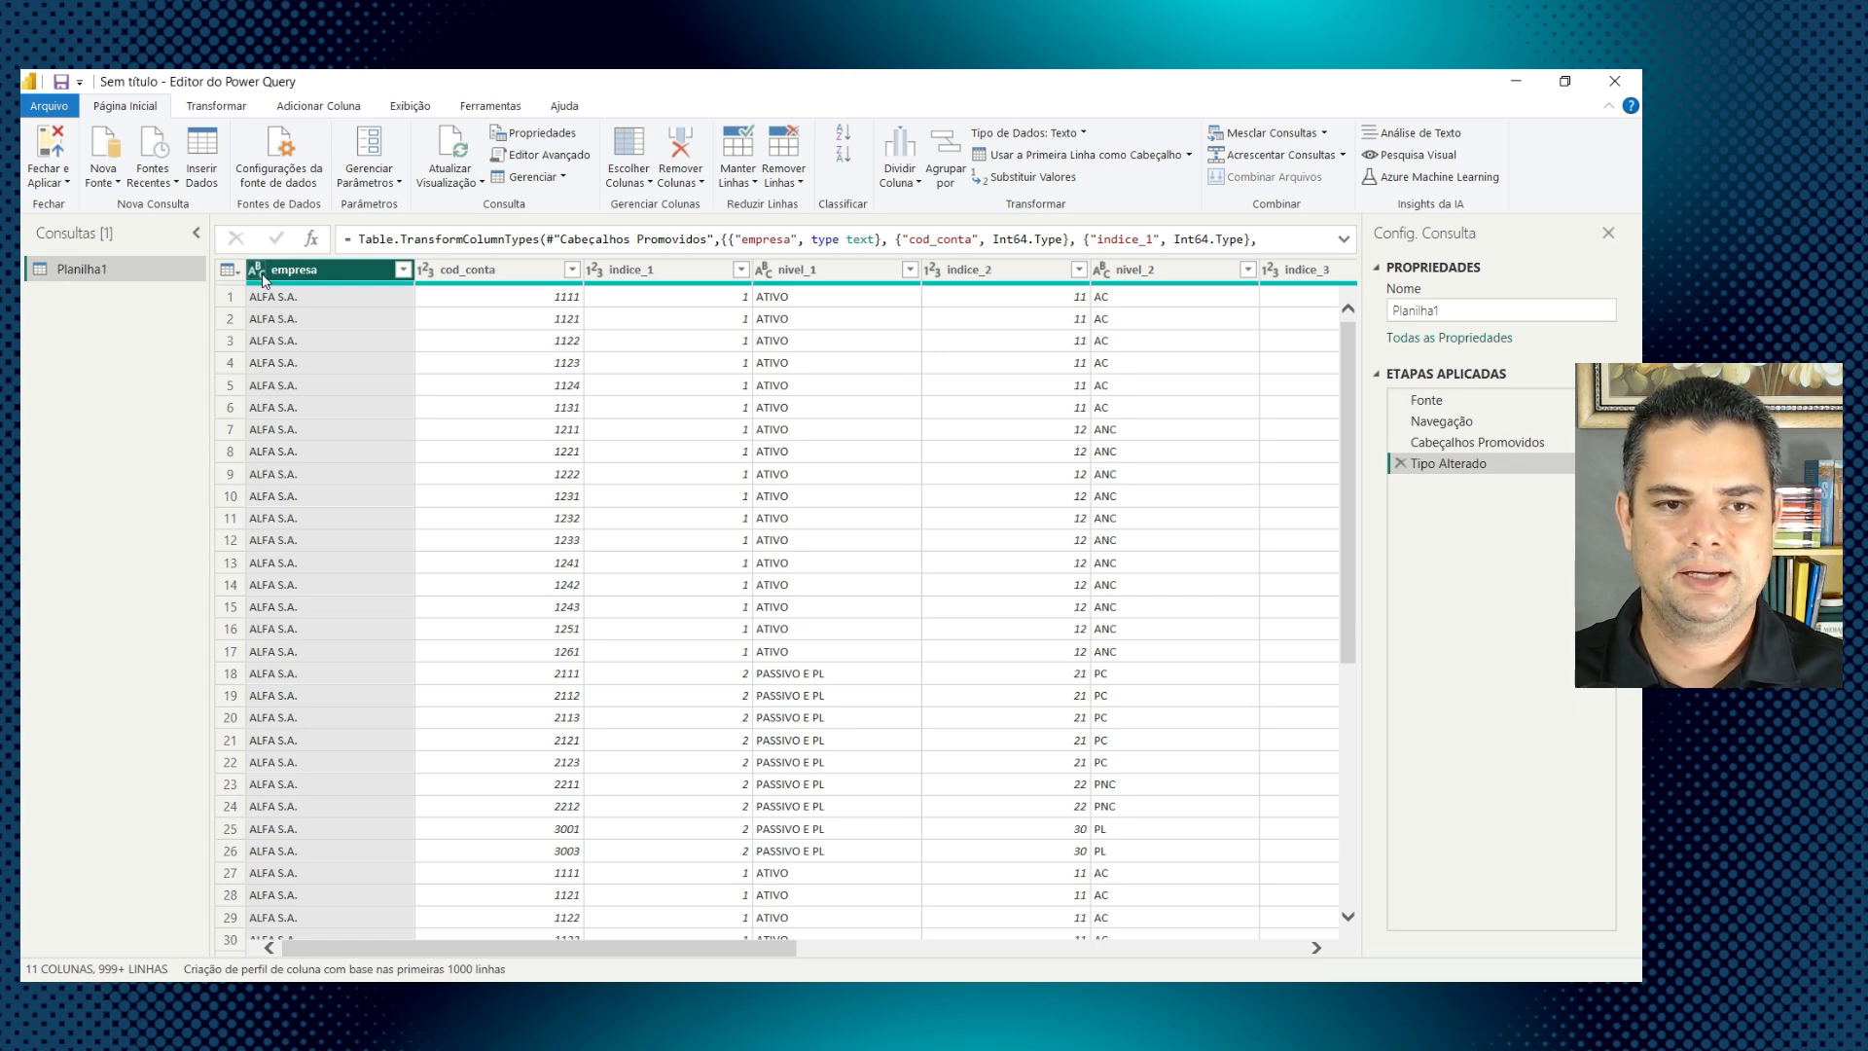
Step: Examine the account code column cod_conta and the matching account names in nivel_4_conta
left_click(496, 269)
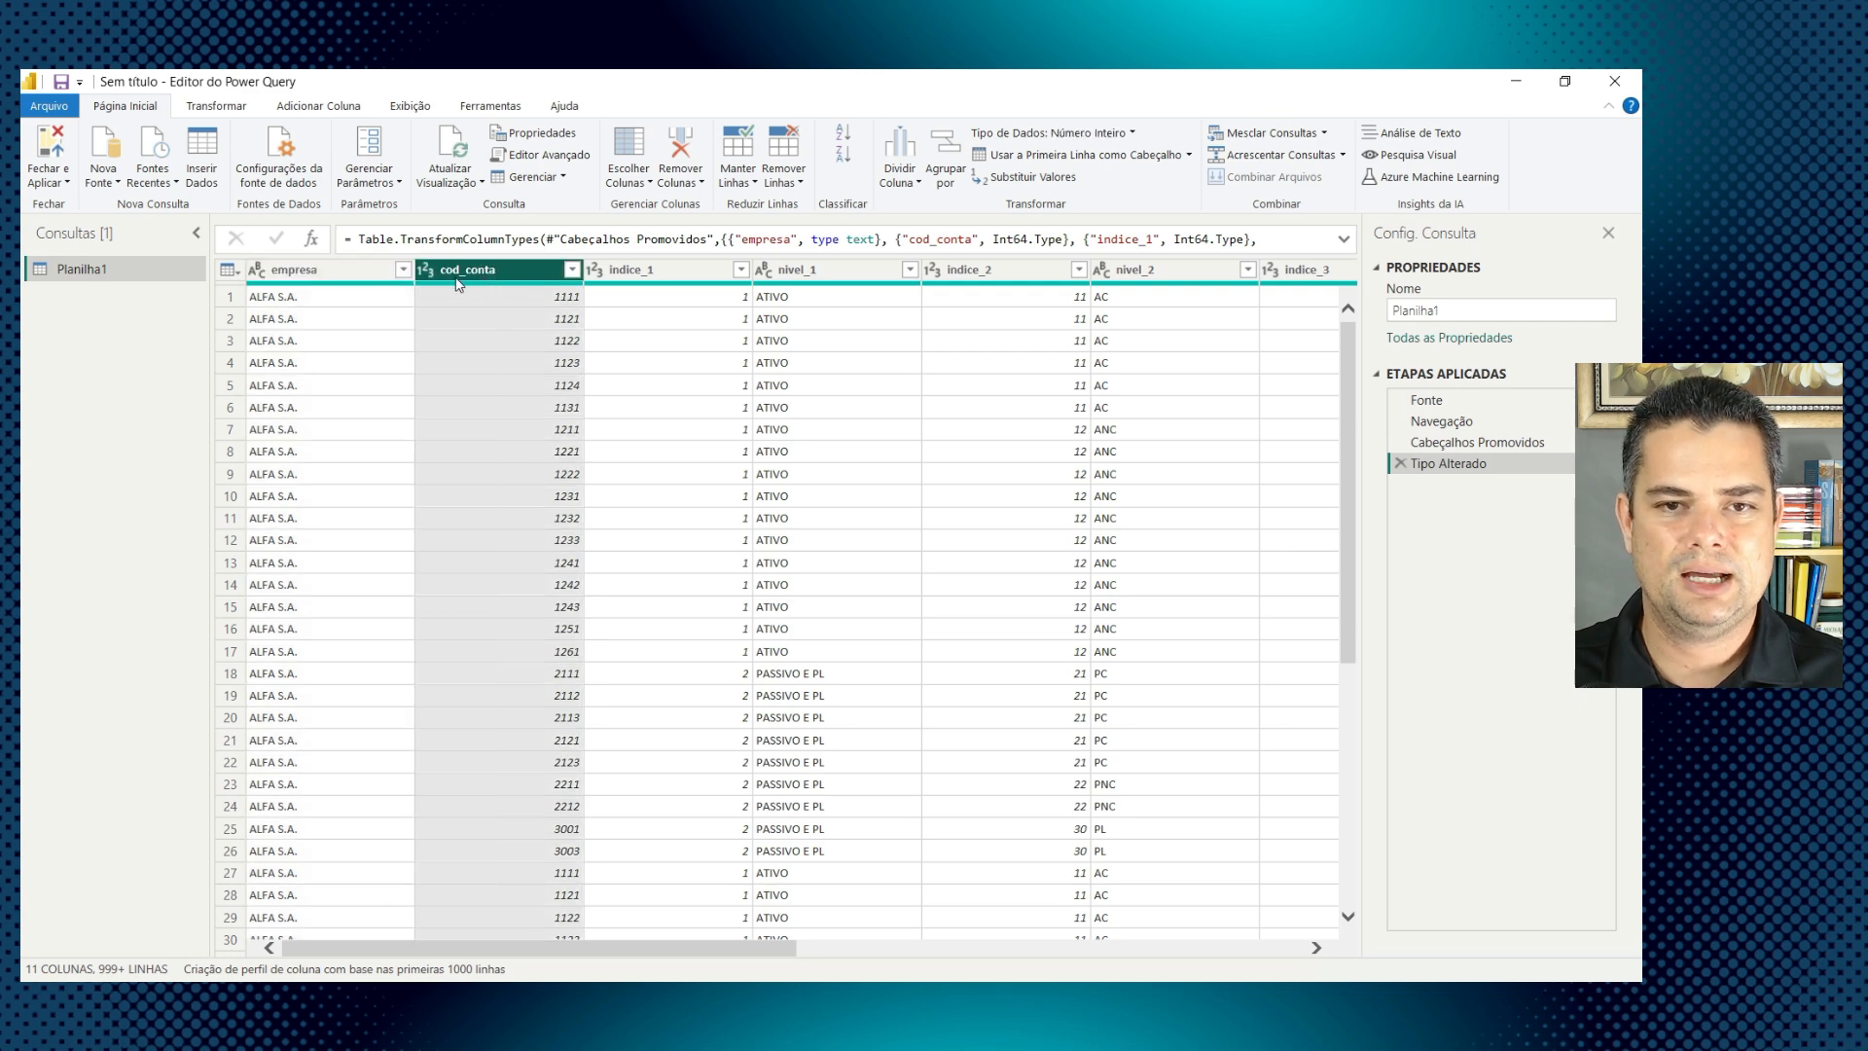
left_click_drag(503, 951, 800, 951)
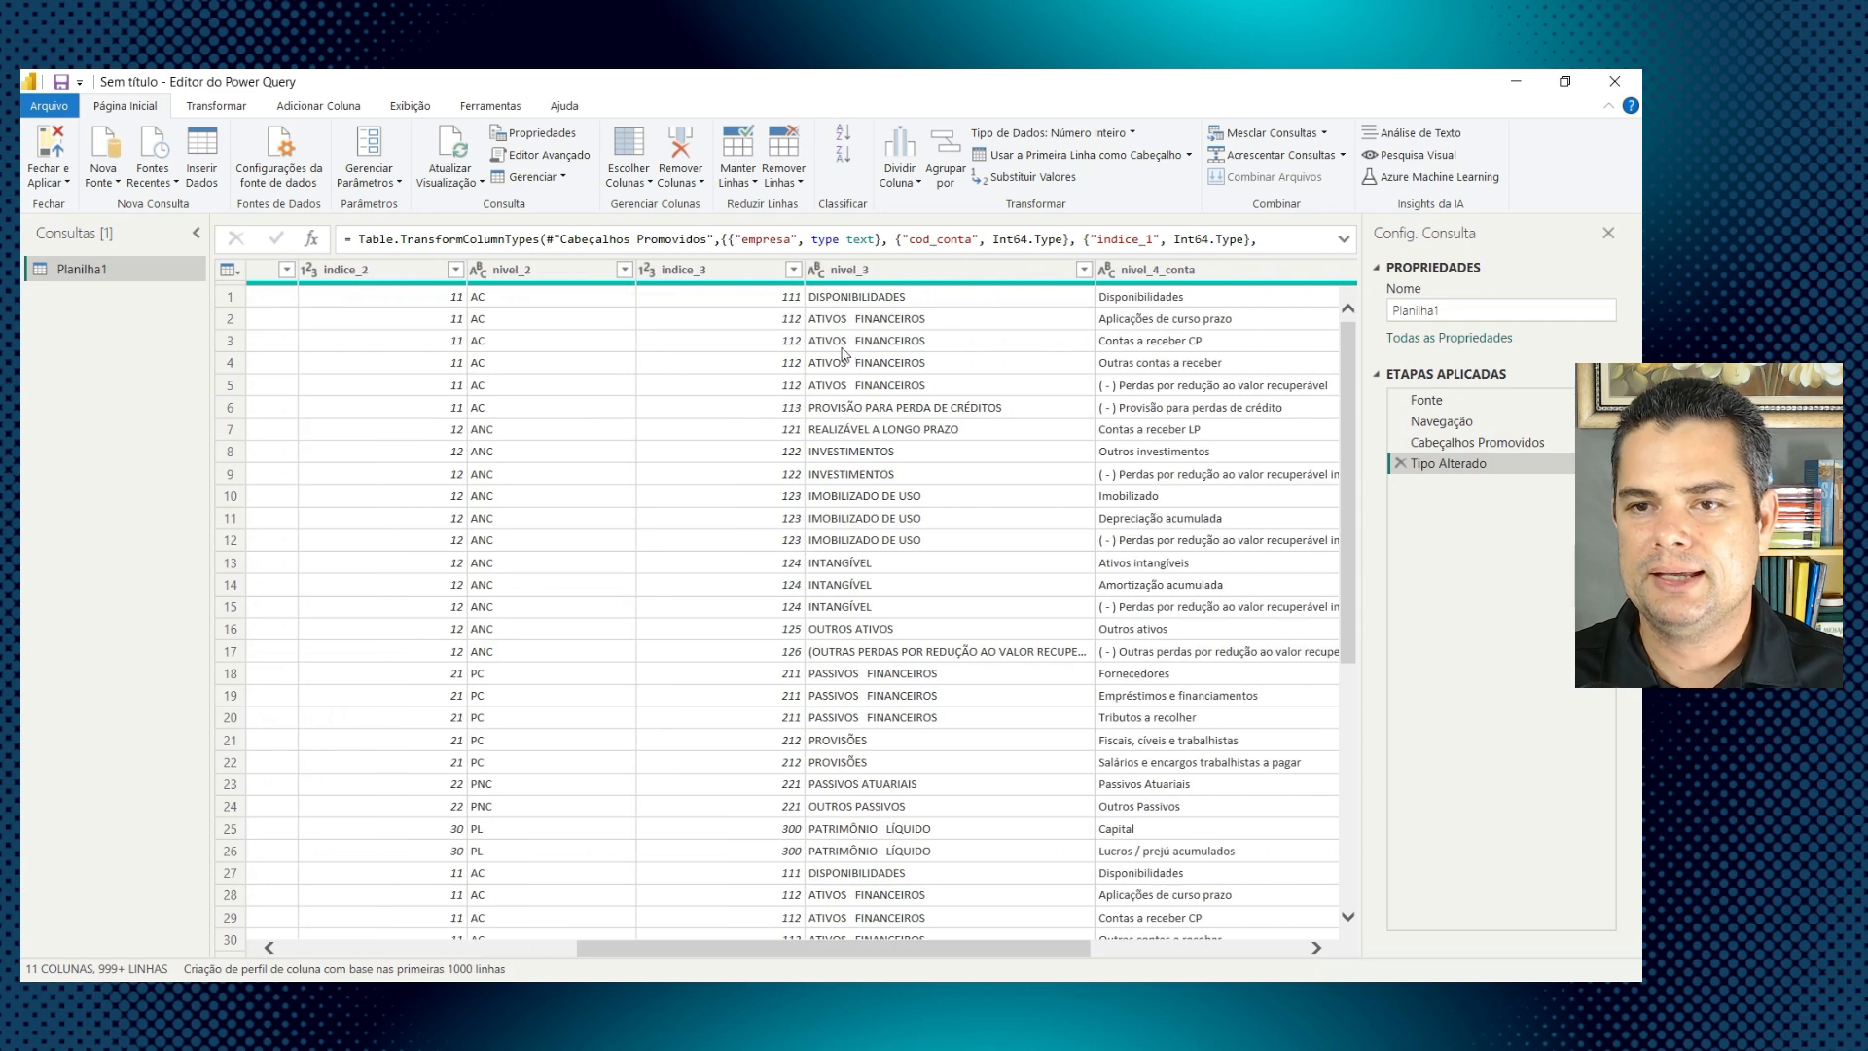
left_click(1178, 272)
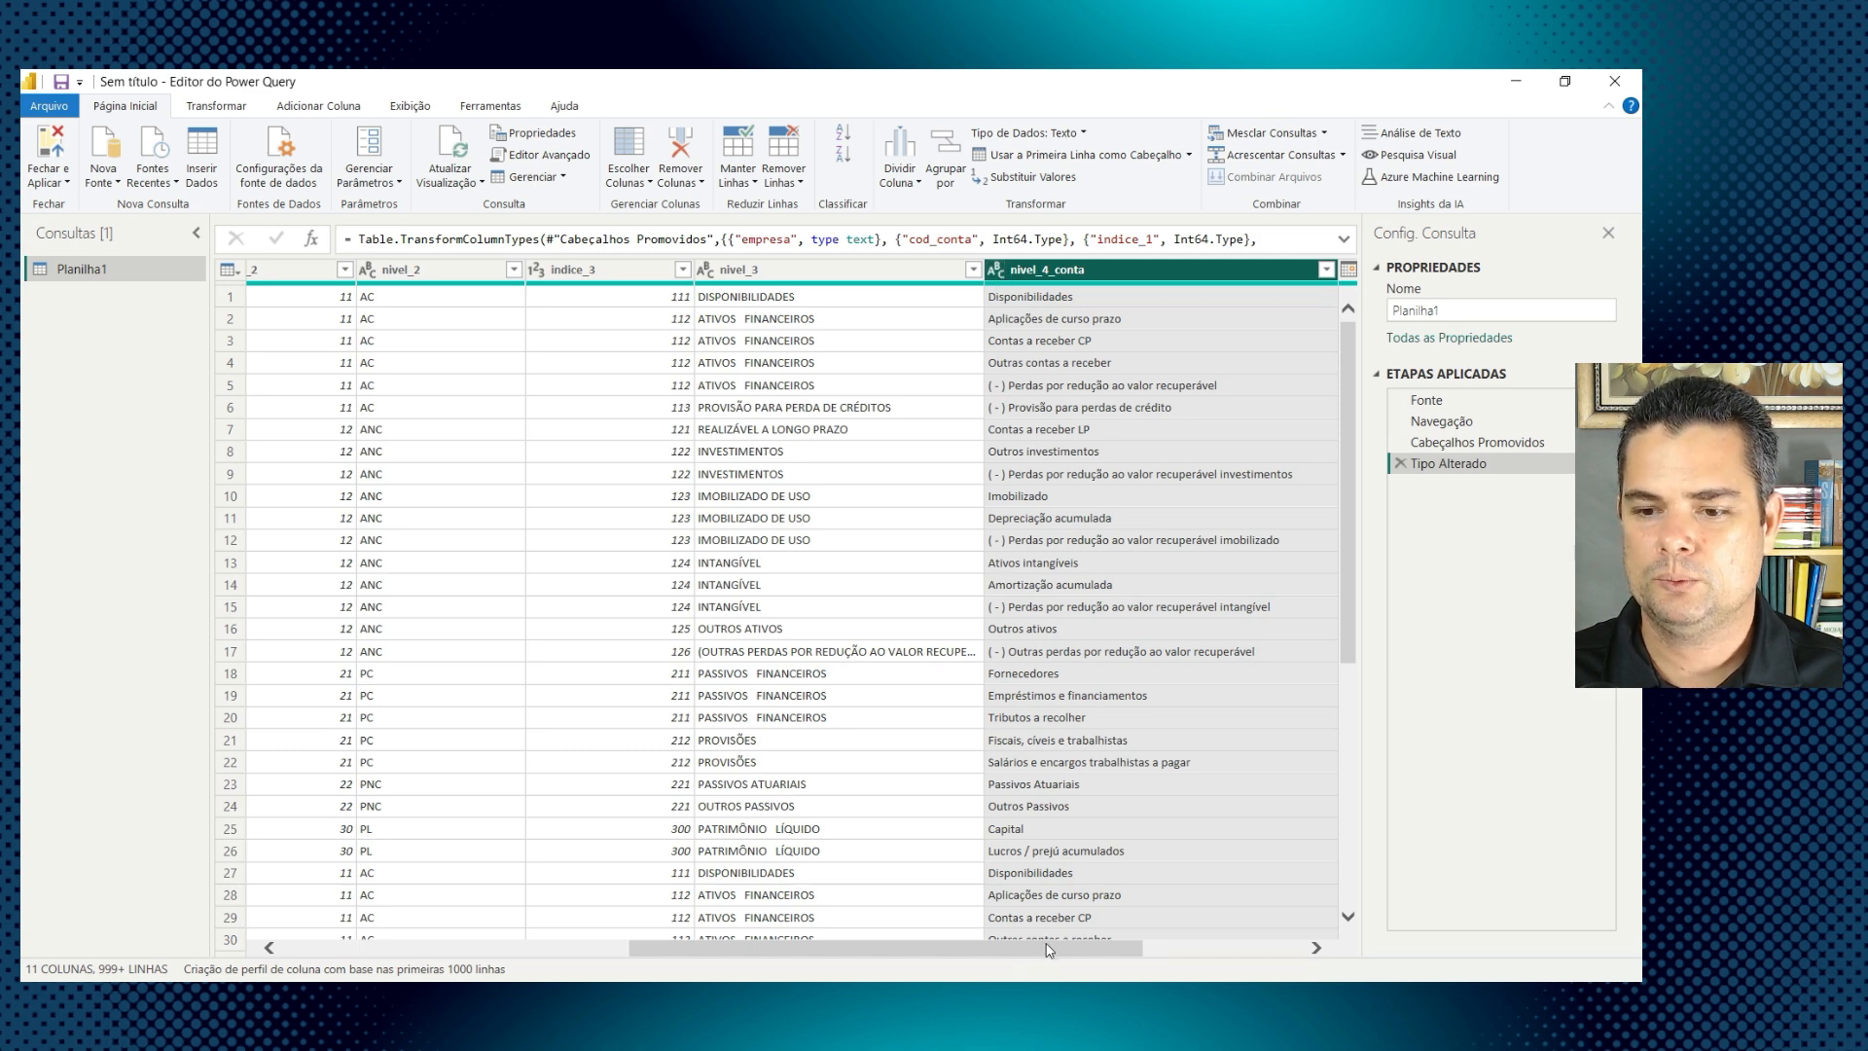
left_click_drag(1050, 950, 703, 950)
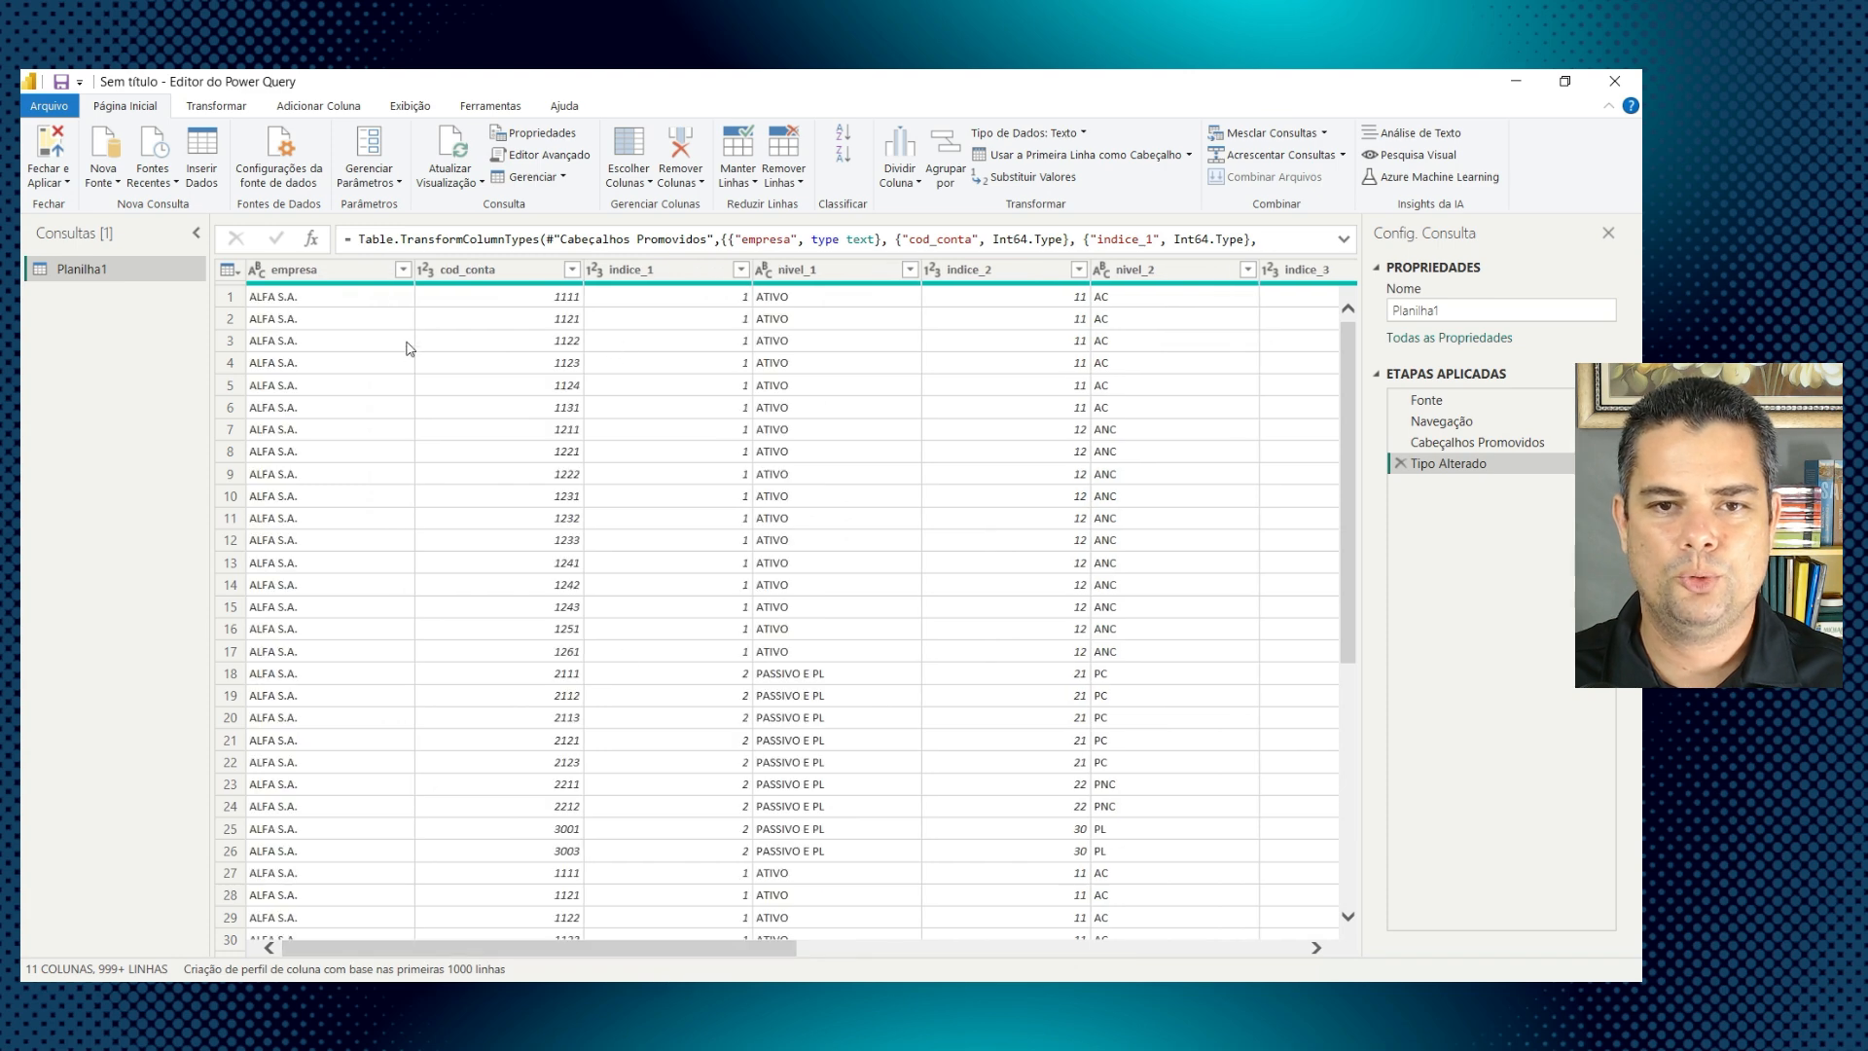
Step: Compare cod_conta with nivel_1 and check the distinct values of nivel_1 in its filter list without applying a filter
left_click(482, 282)
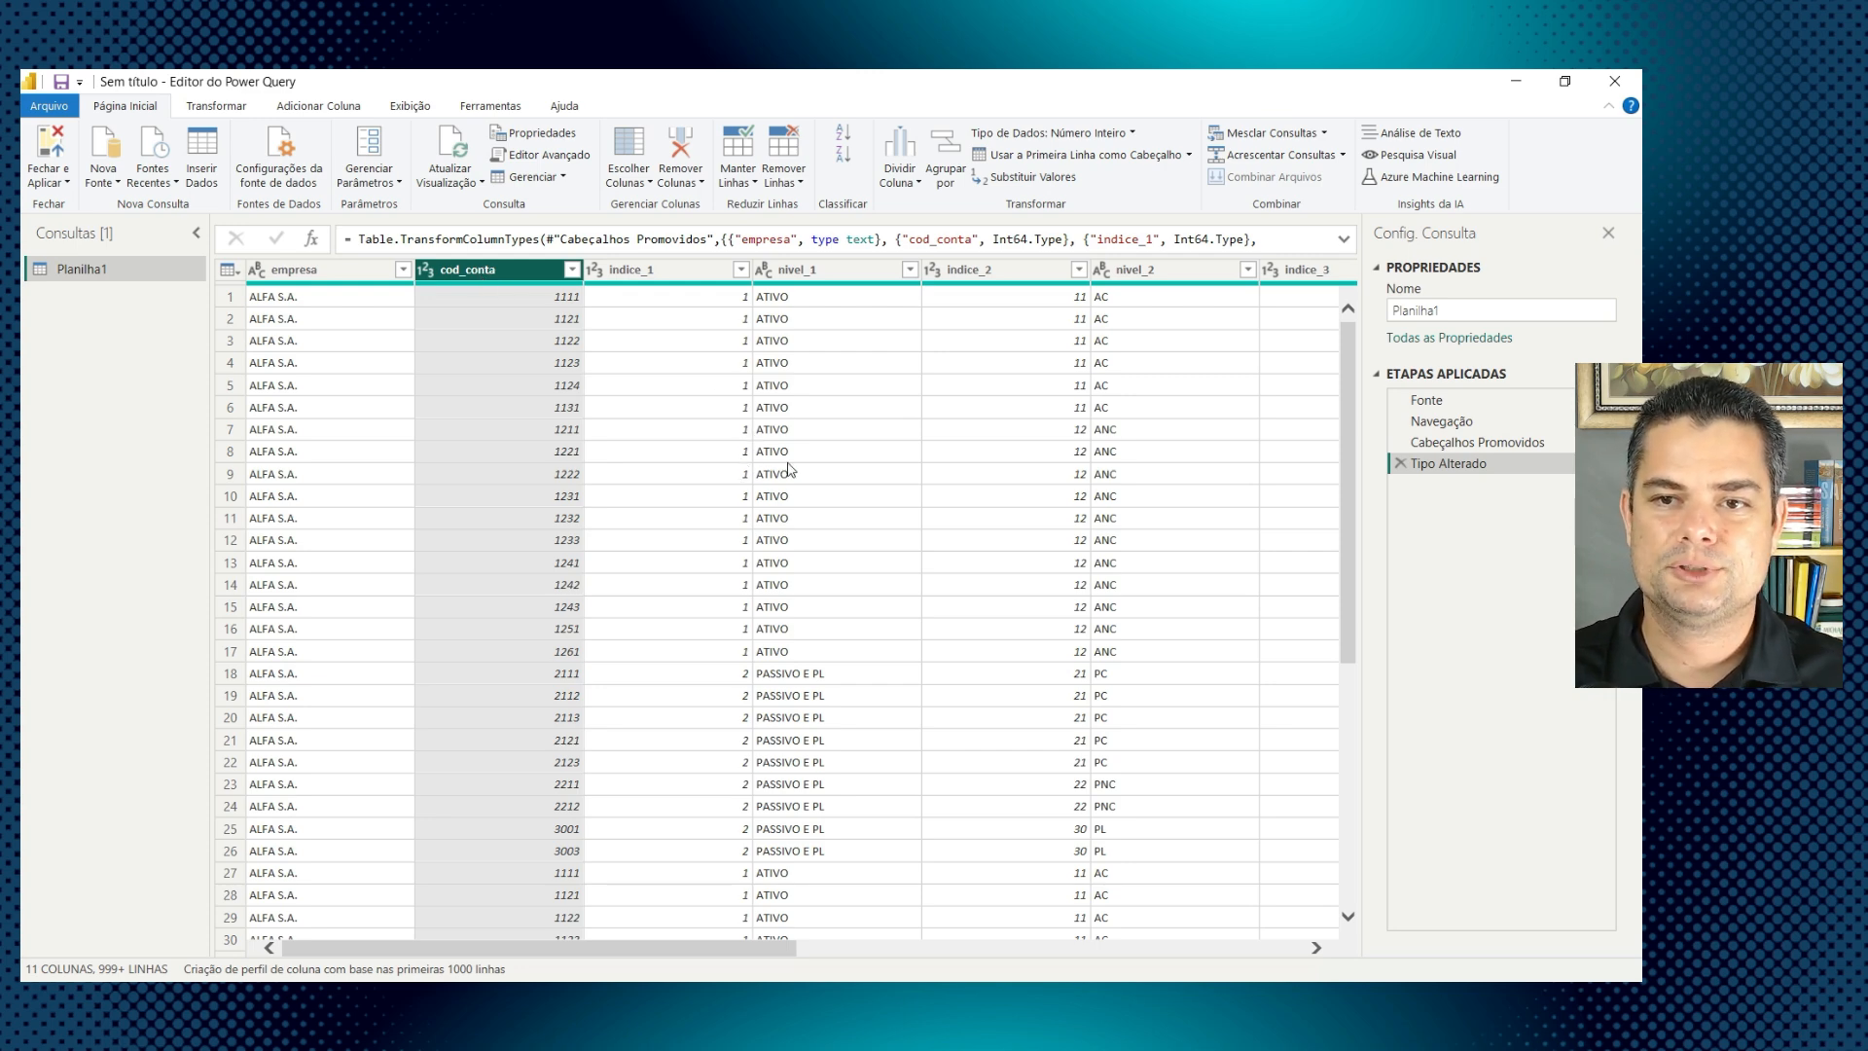
left_click(823, 274)
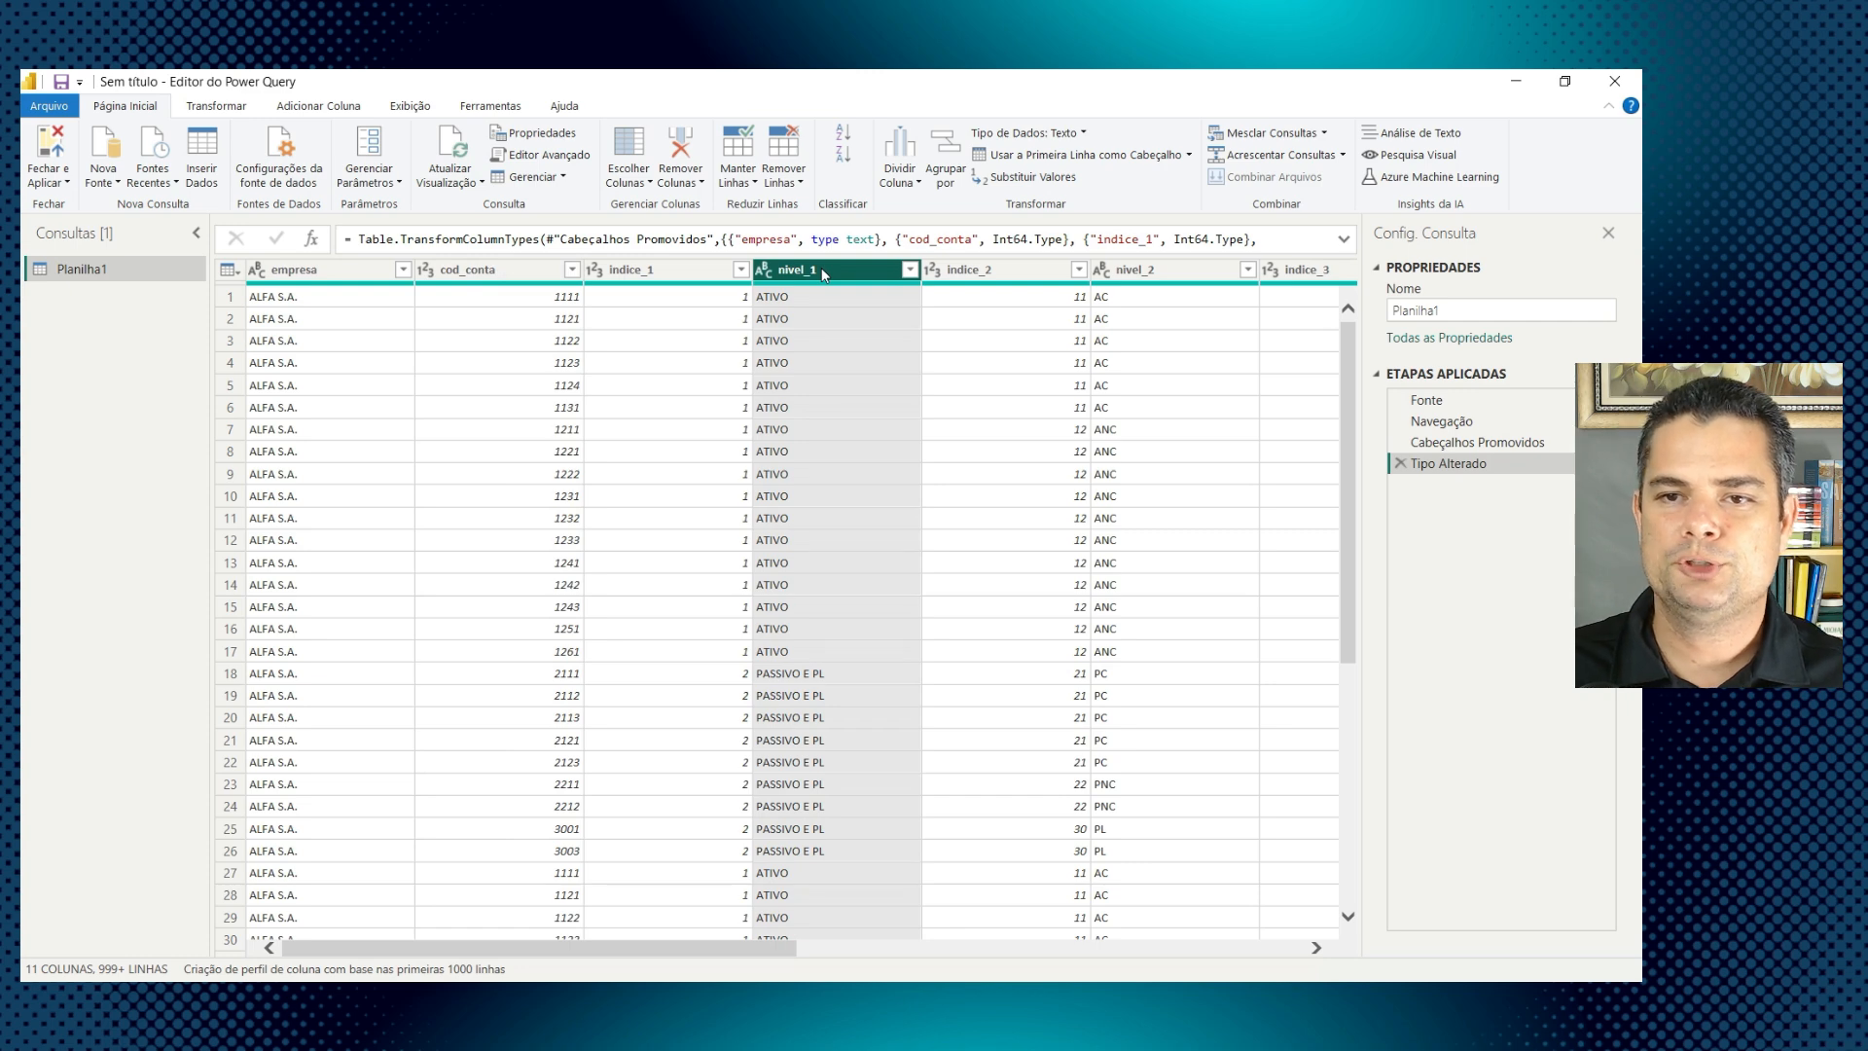
left_click(911, 271)
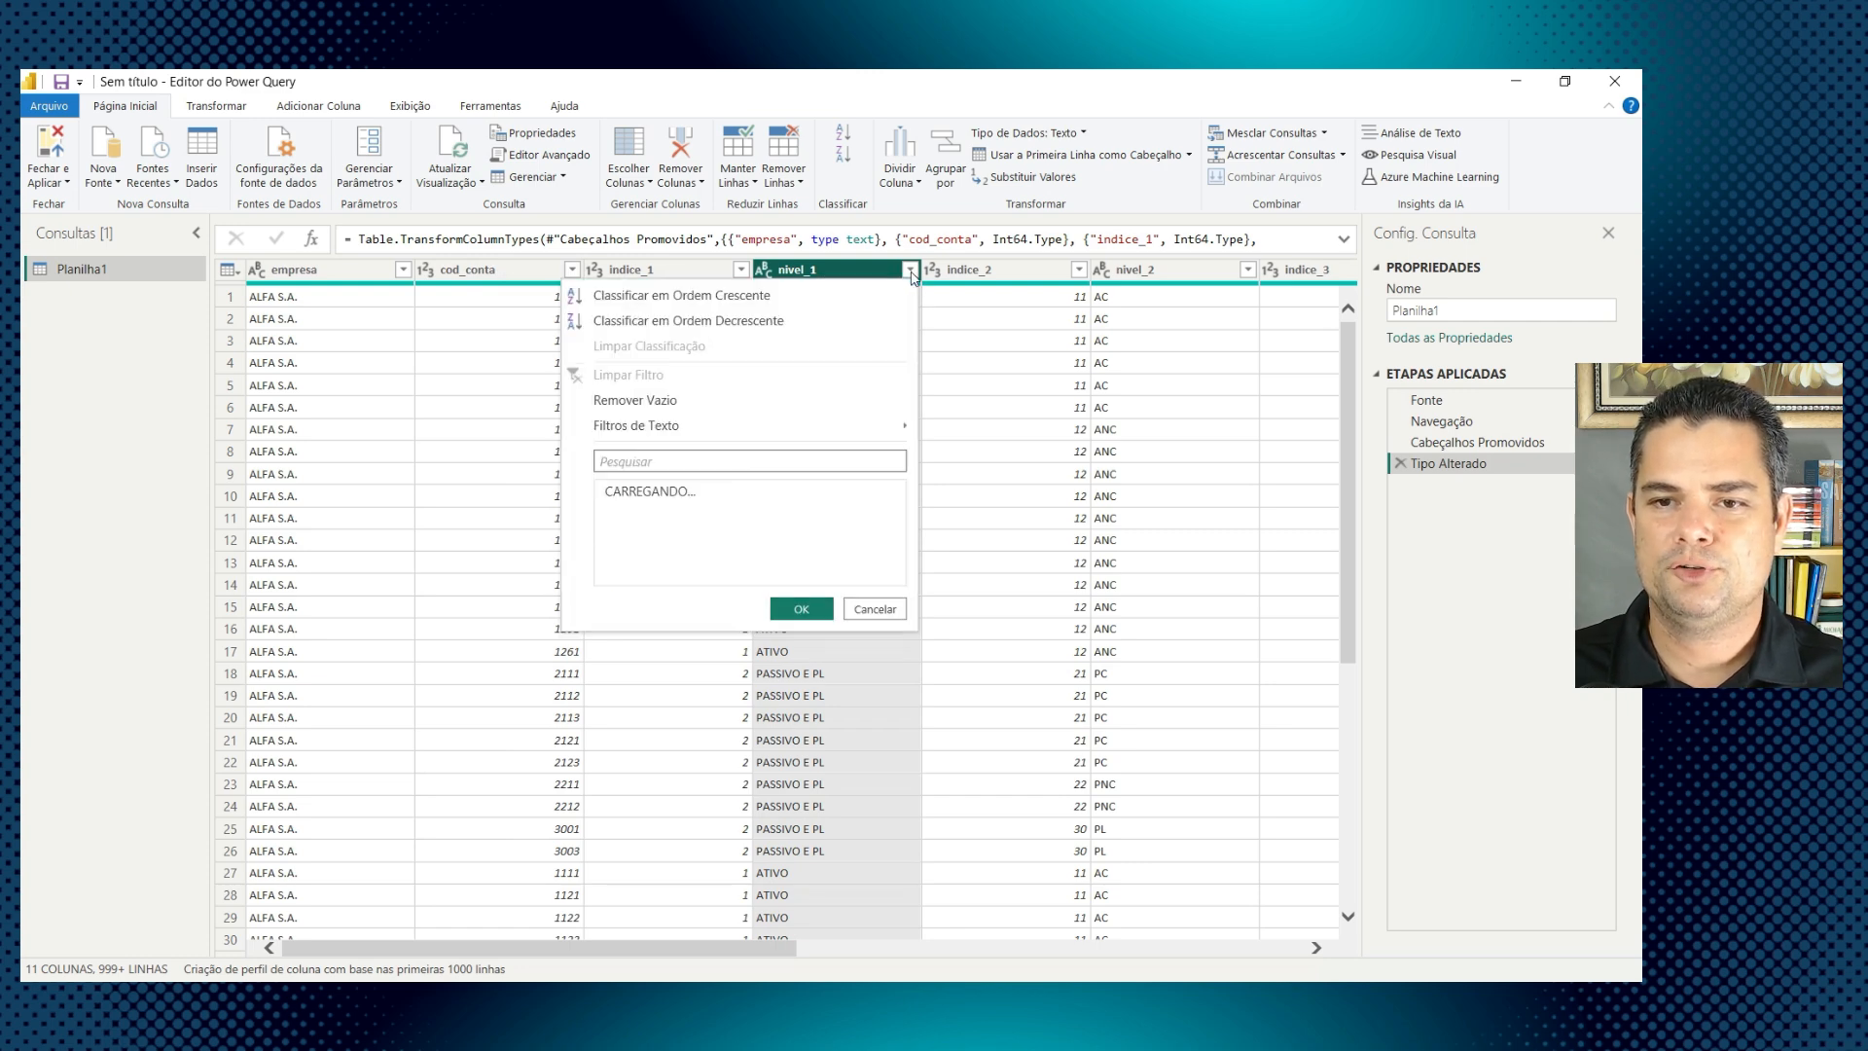
left_click(845, 604)
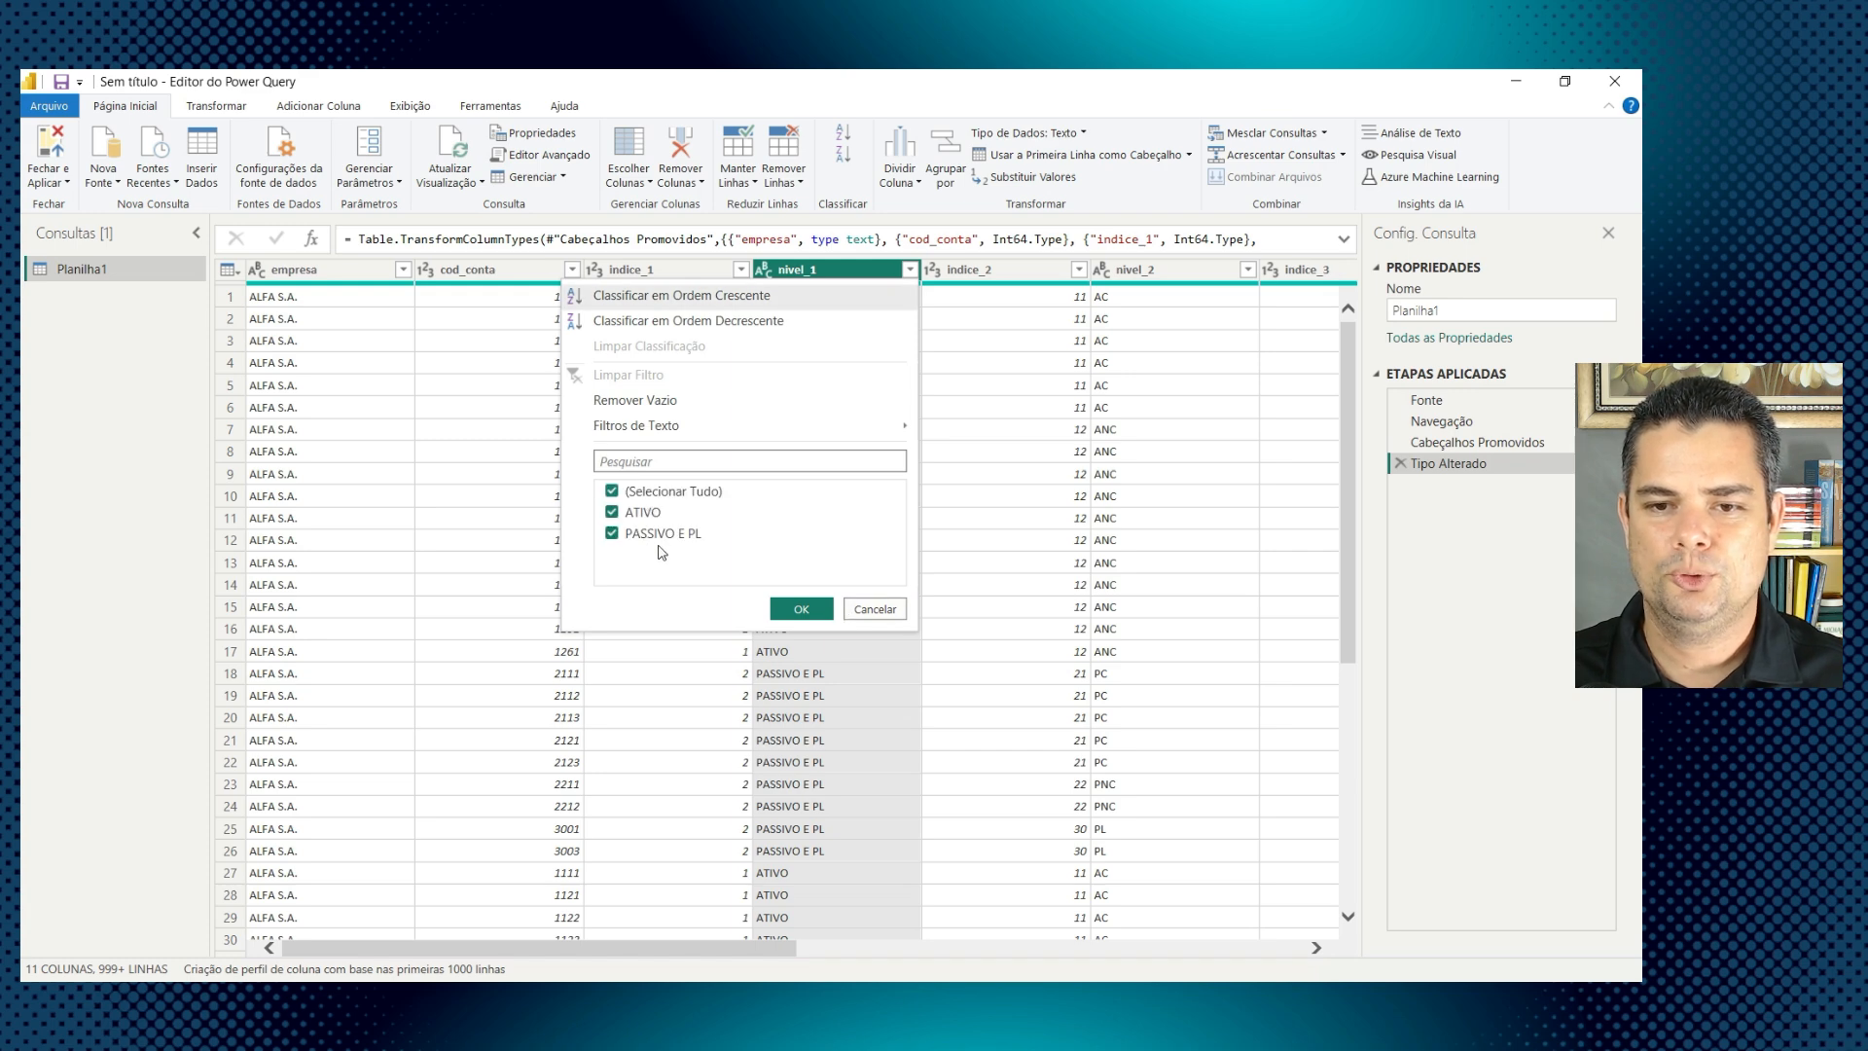
left_click(876, 610)
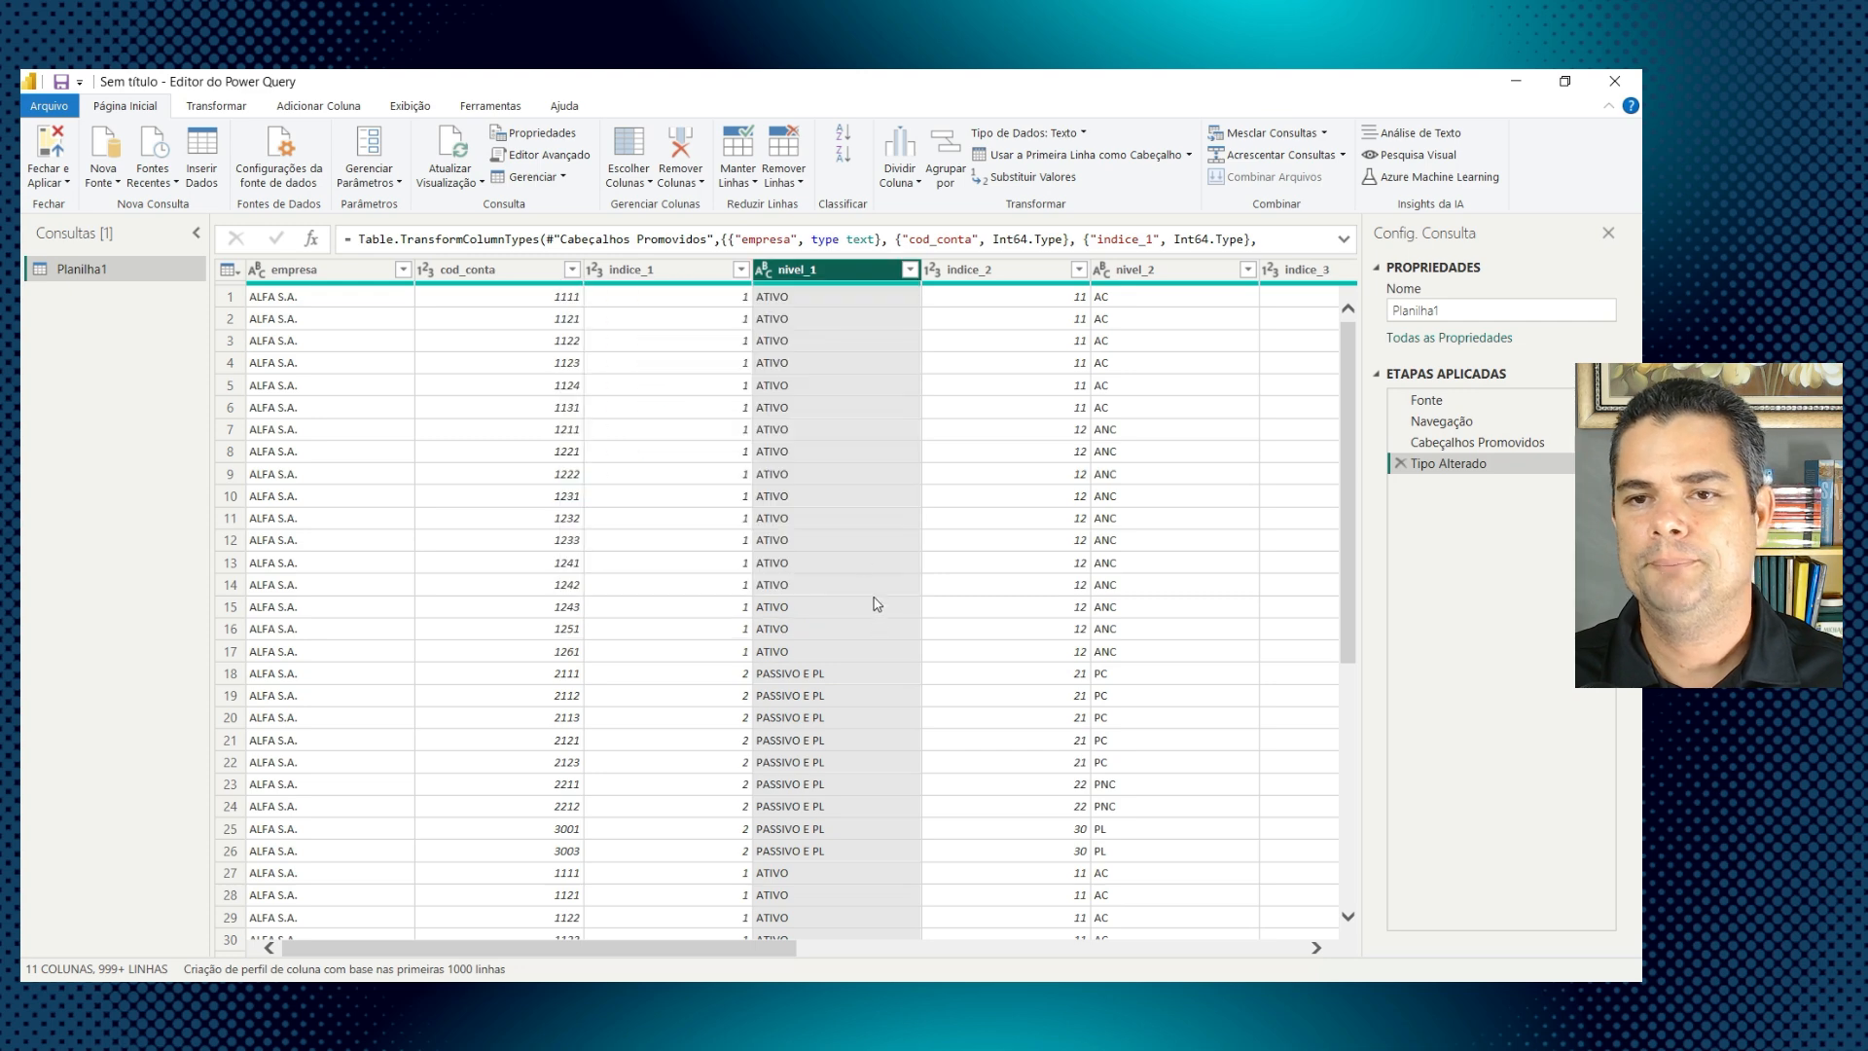
Step: Examine the index columns indice_1, indice_2 and indice_3 alongside their matching level columns, including nivel_3
left_click(684, 279)
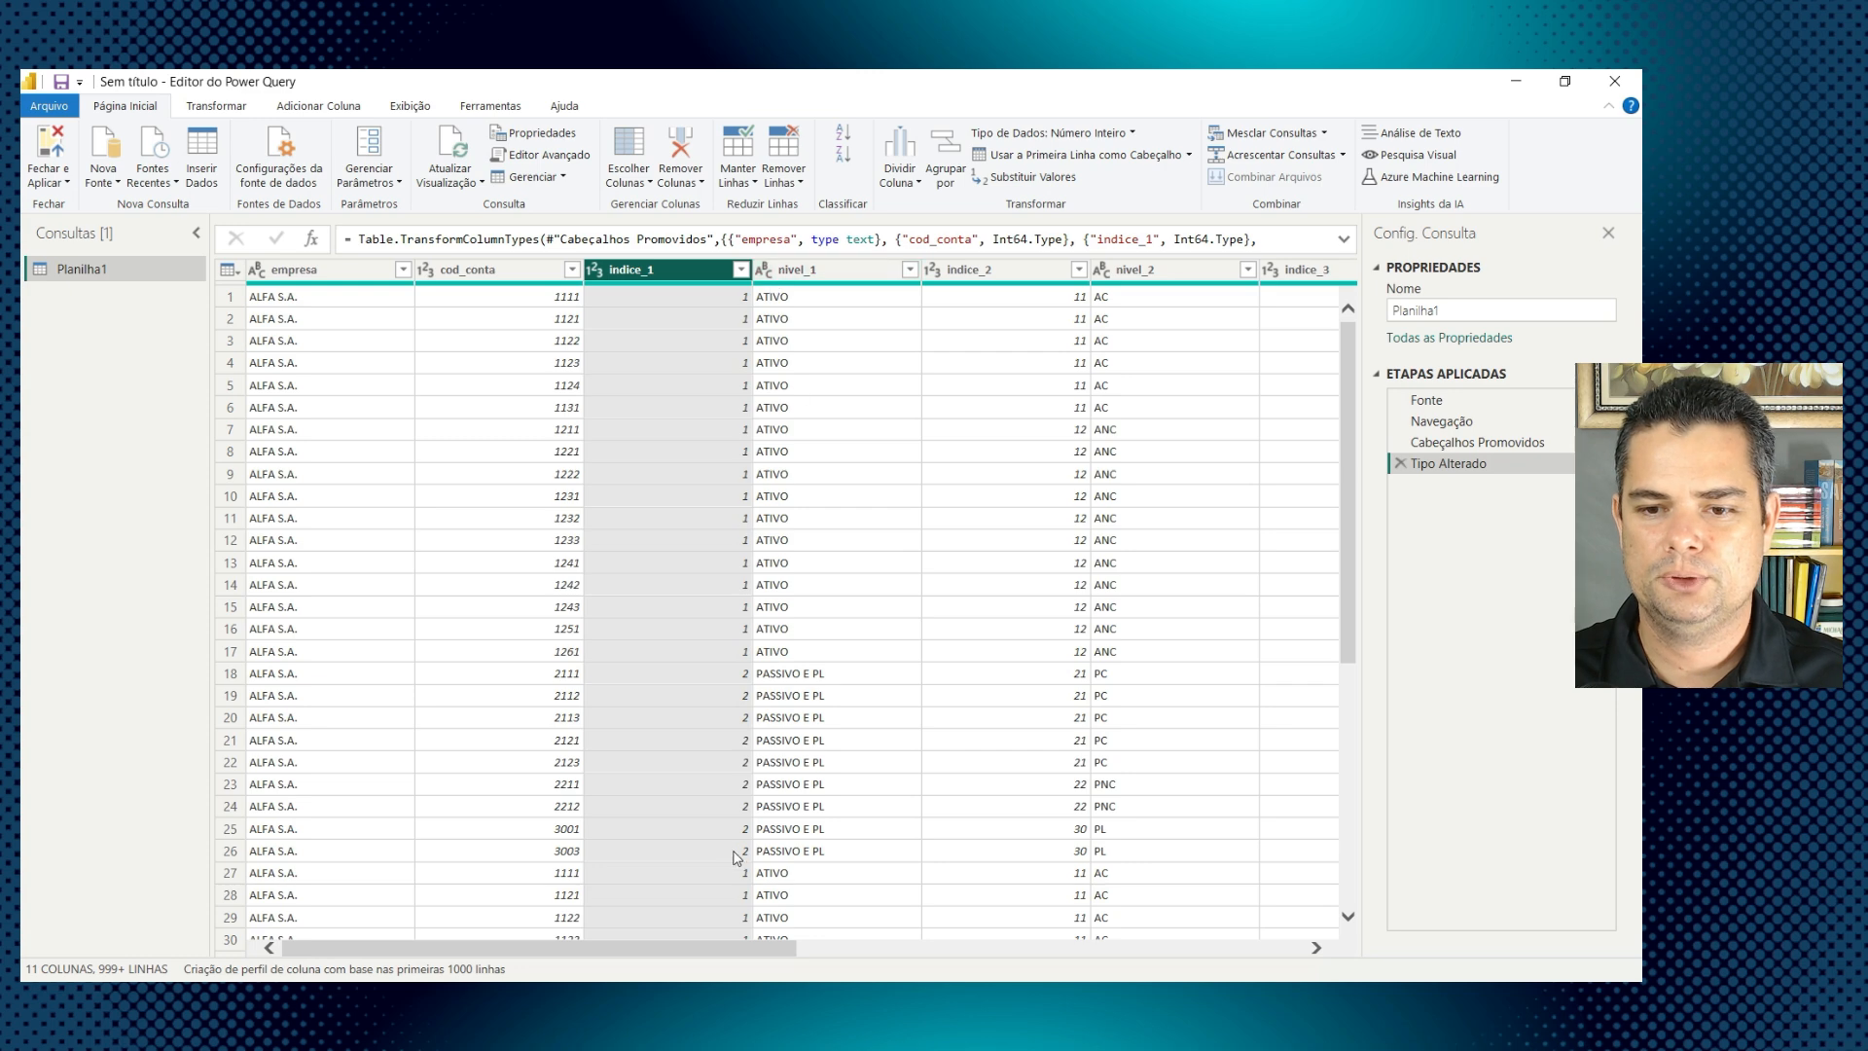
left_click_drag(745, 958, 1022, 943)
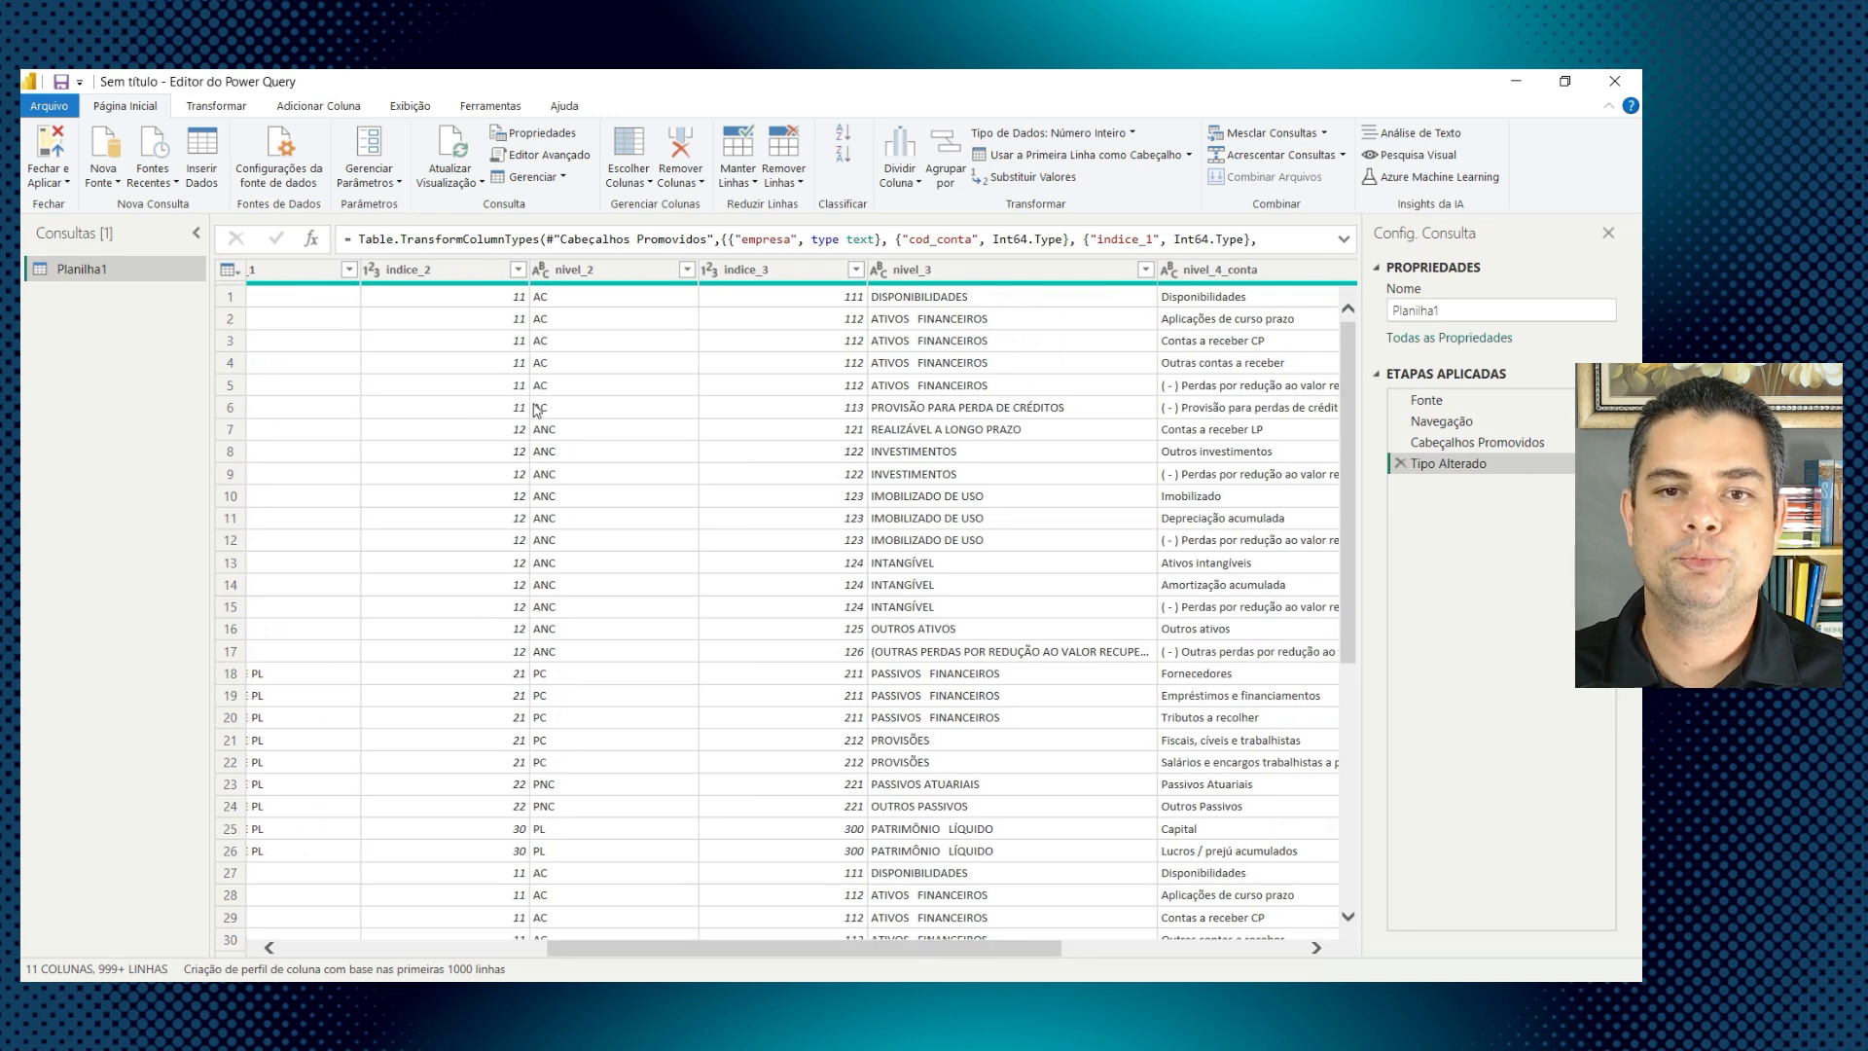
left_click_drag(877, 949, 817, 949)
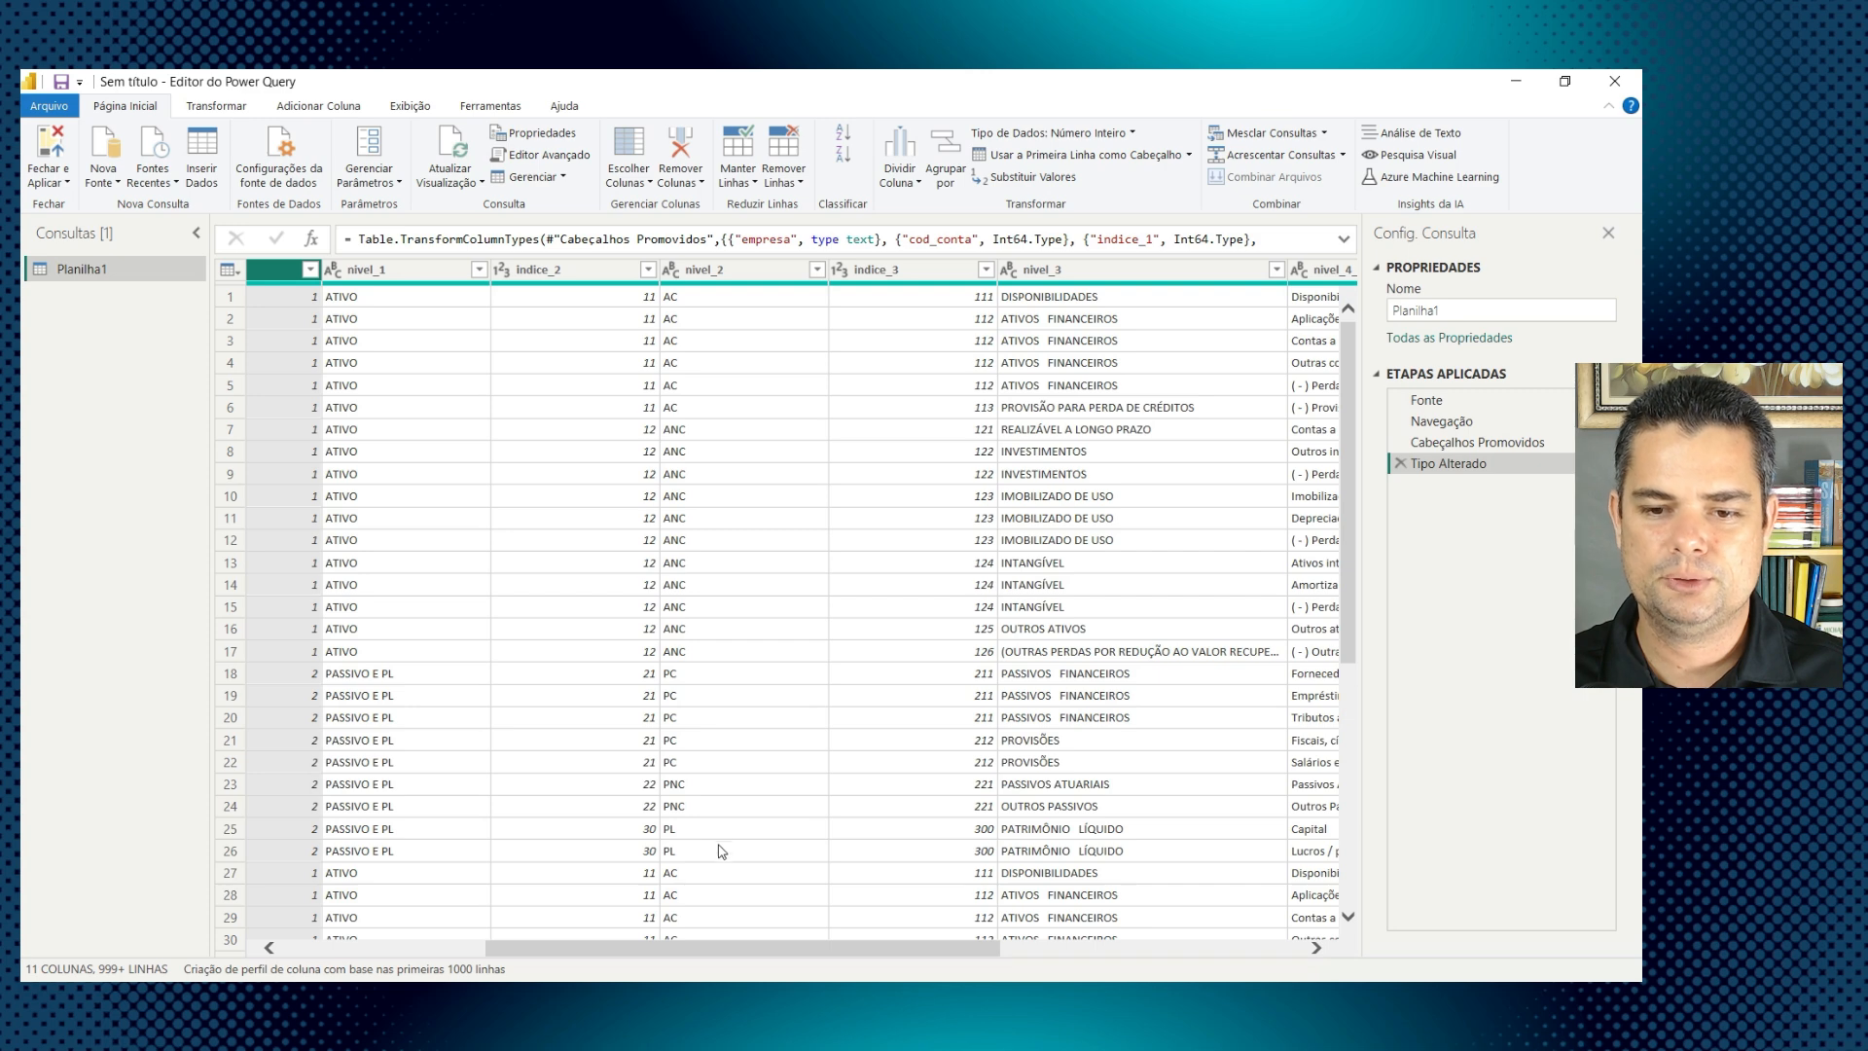
left_click(594, 271)
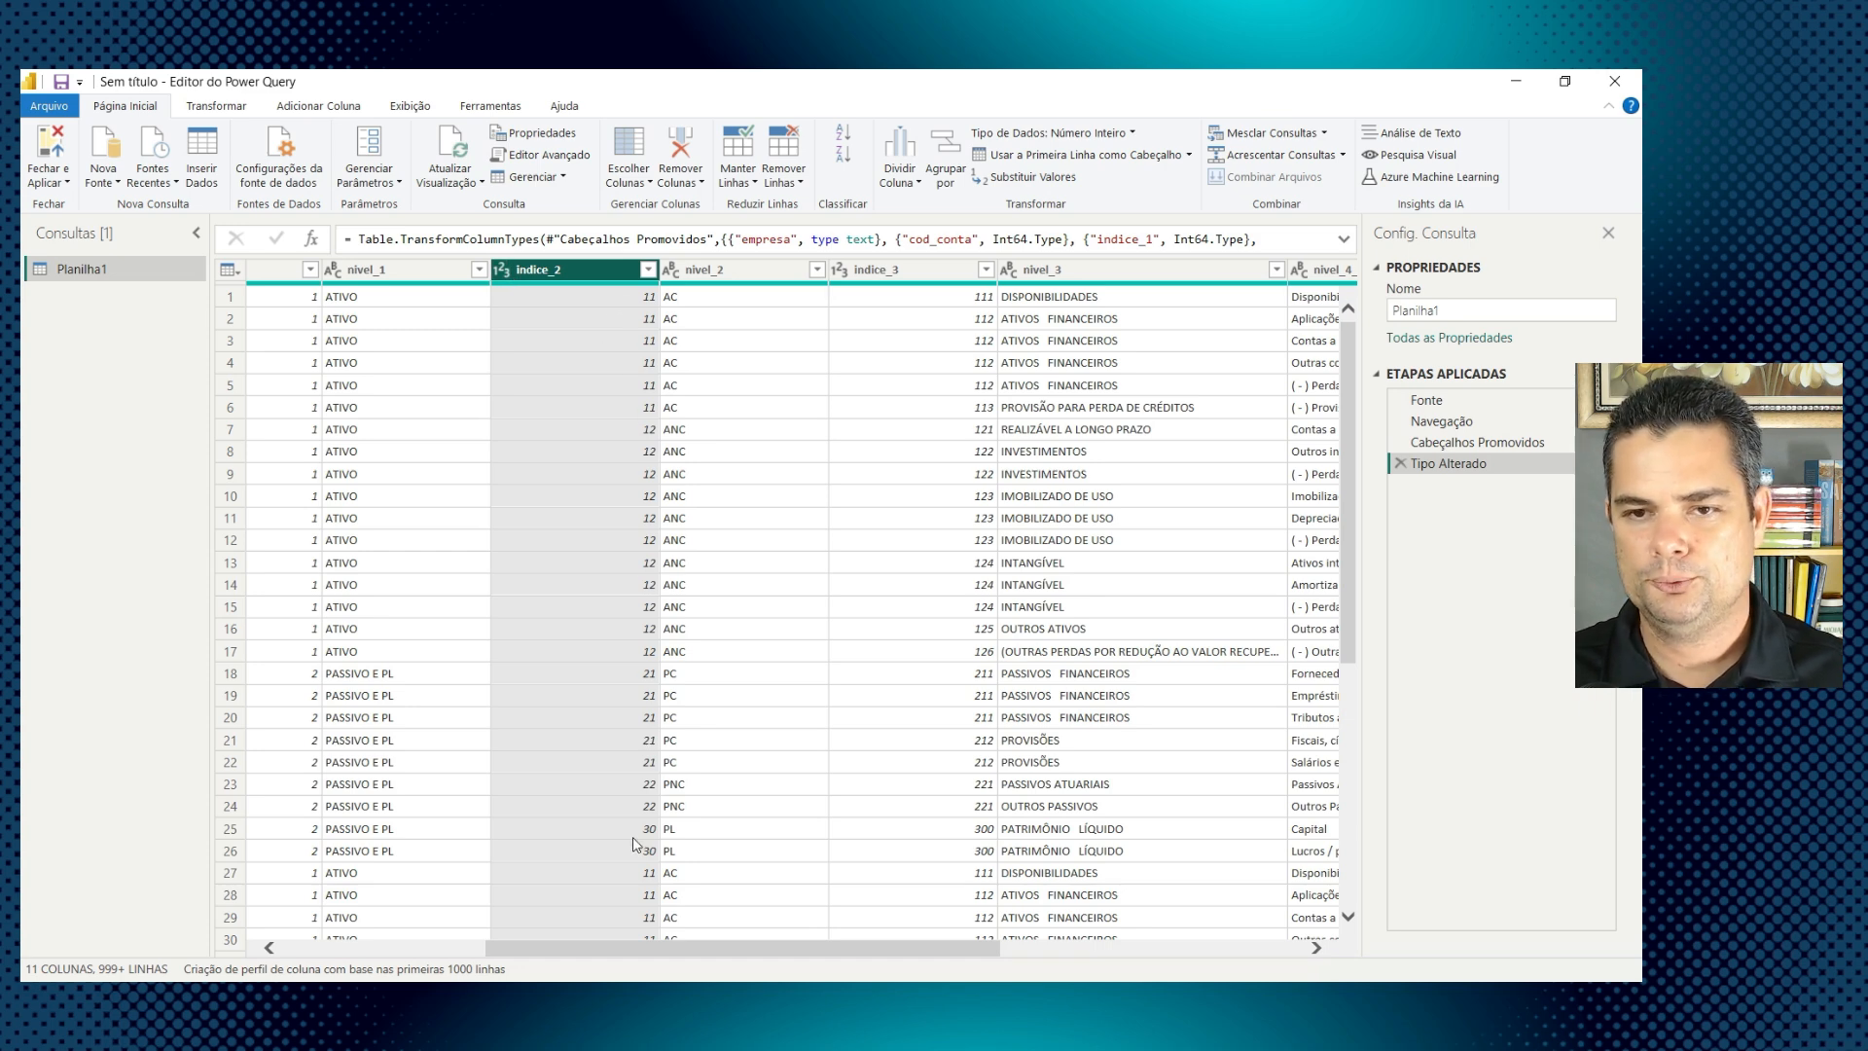
left_click_drag(889, 949, 1051, 953)
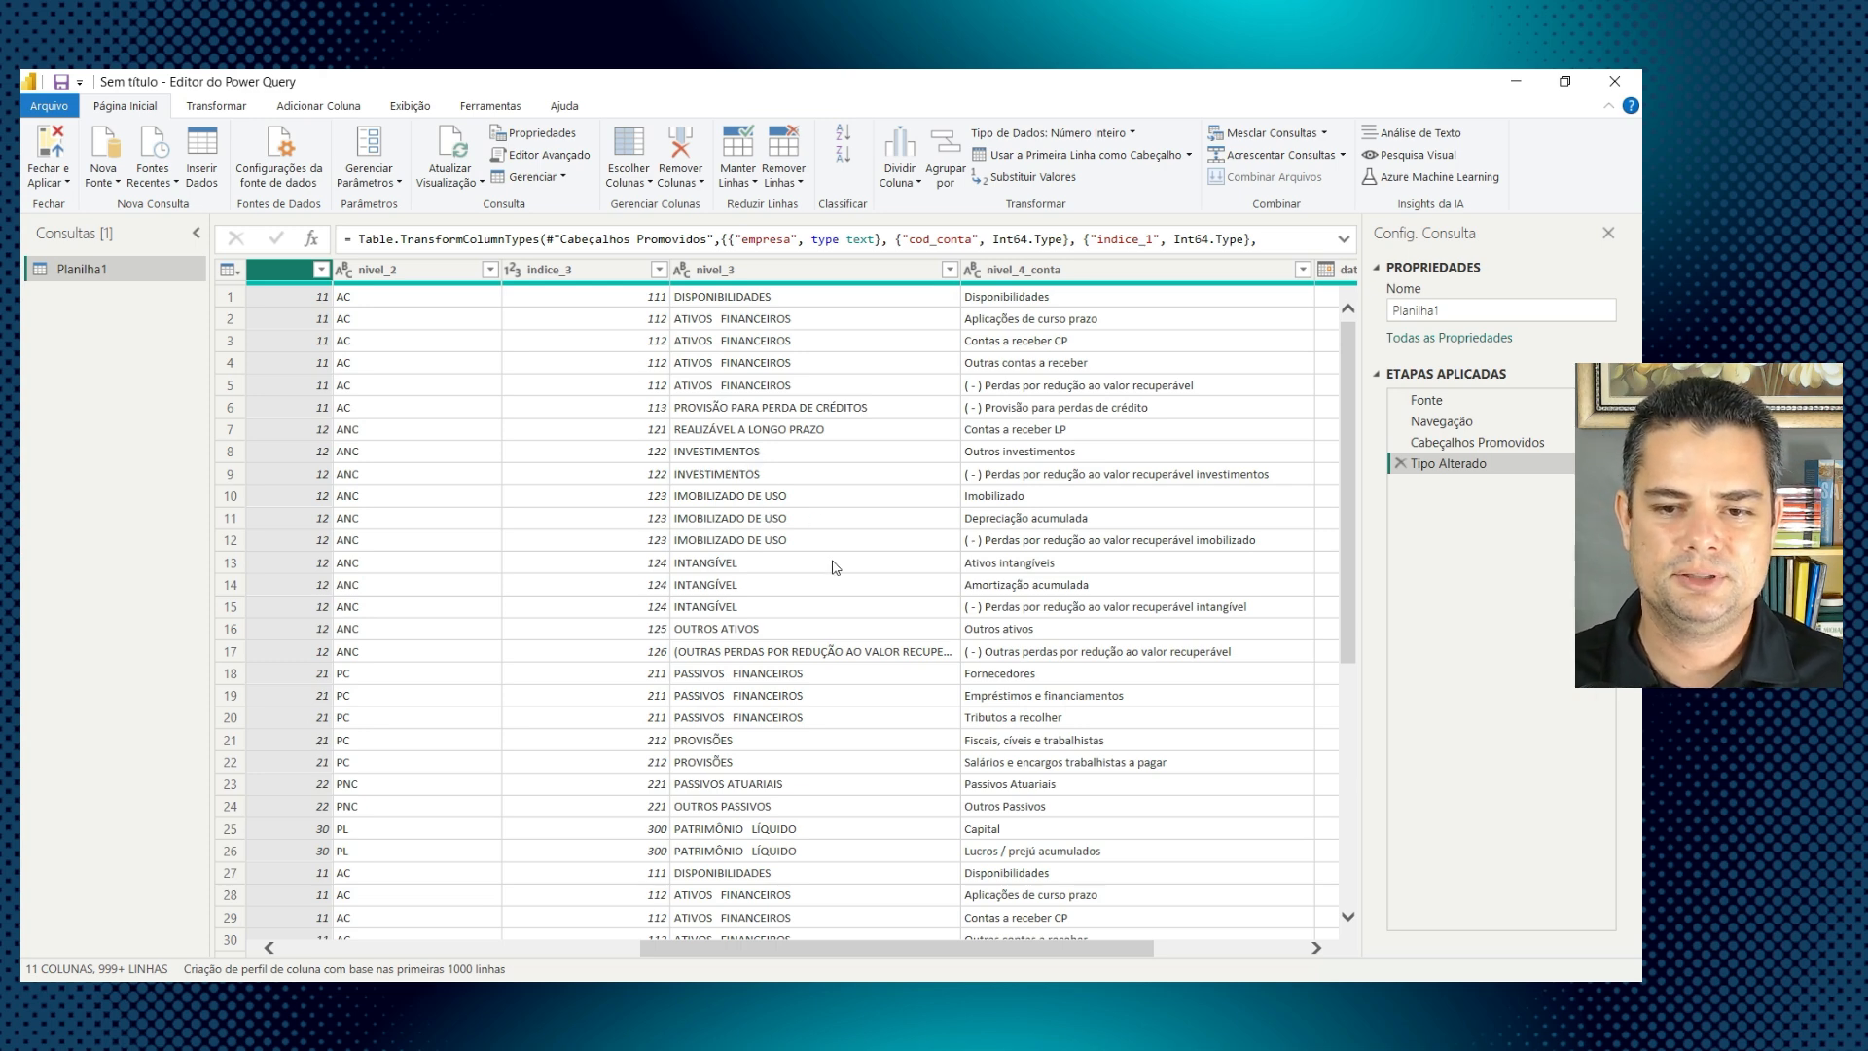
left_click(572, 273)
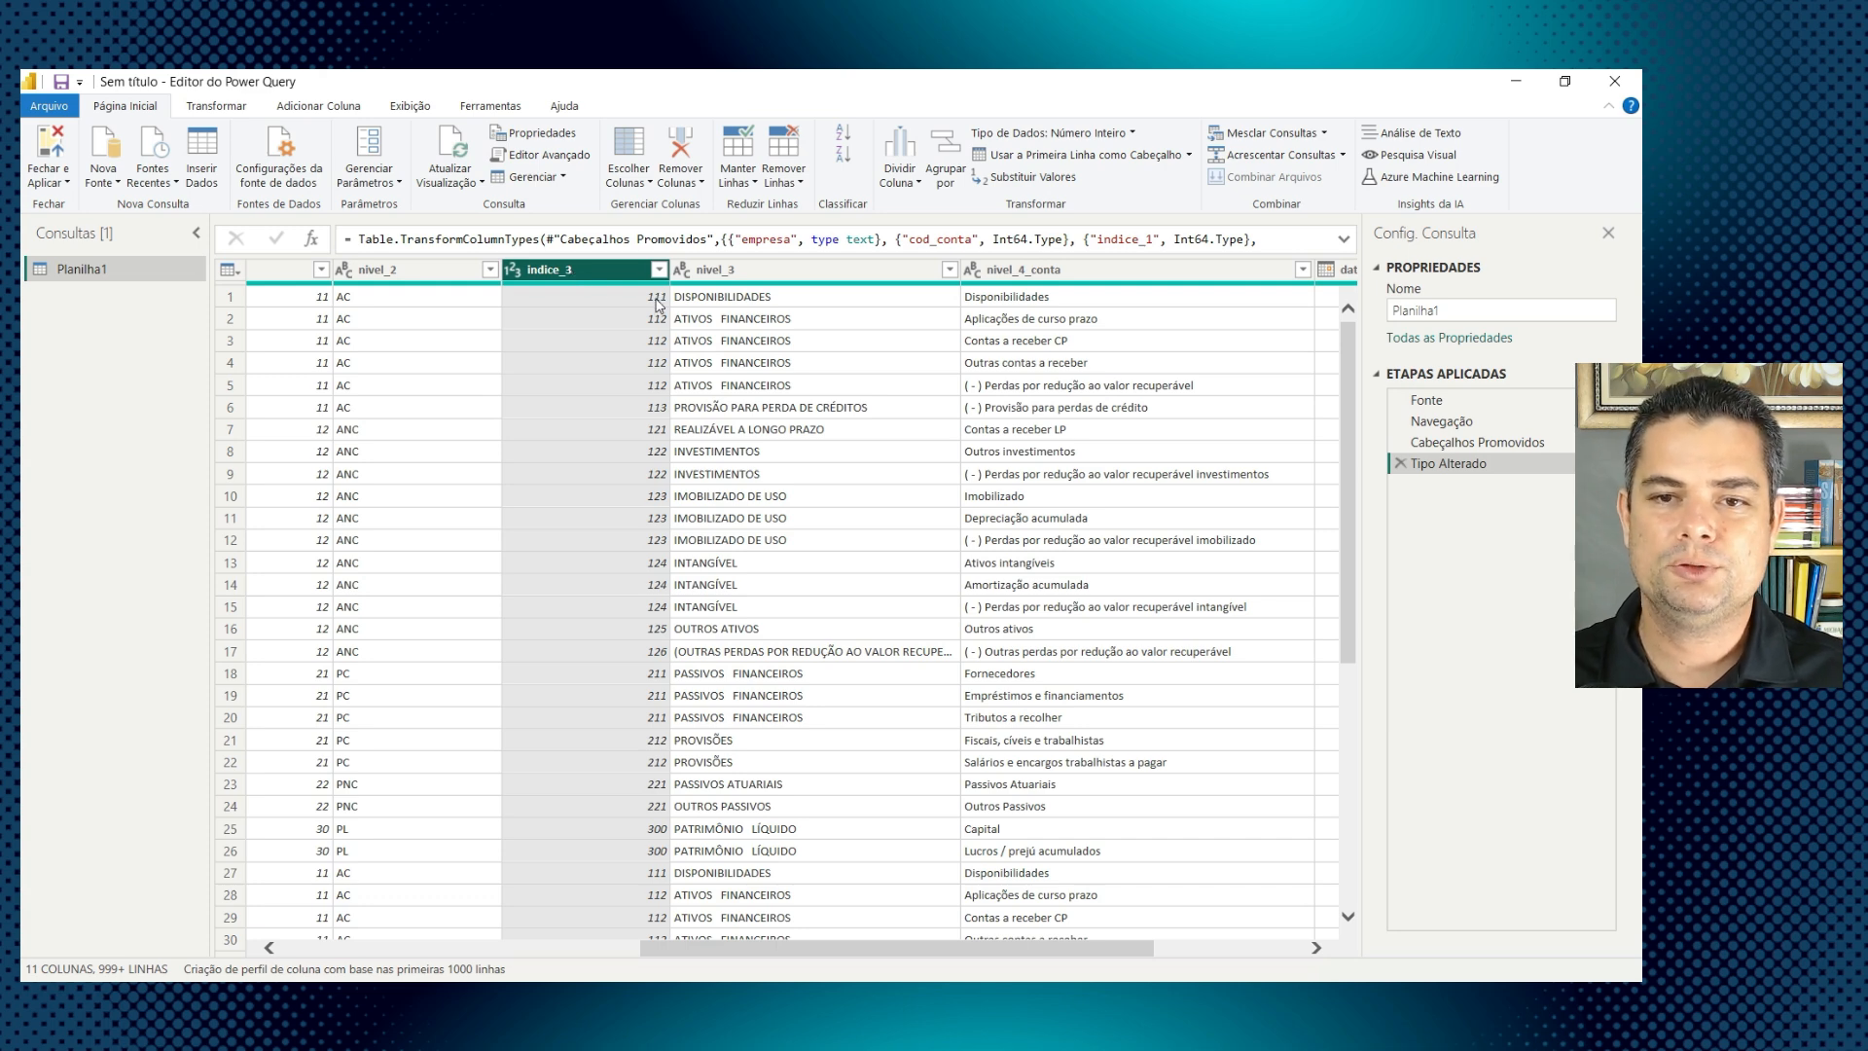
left_click(719, 278)
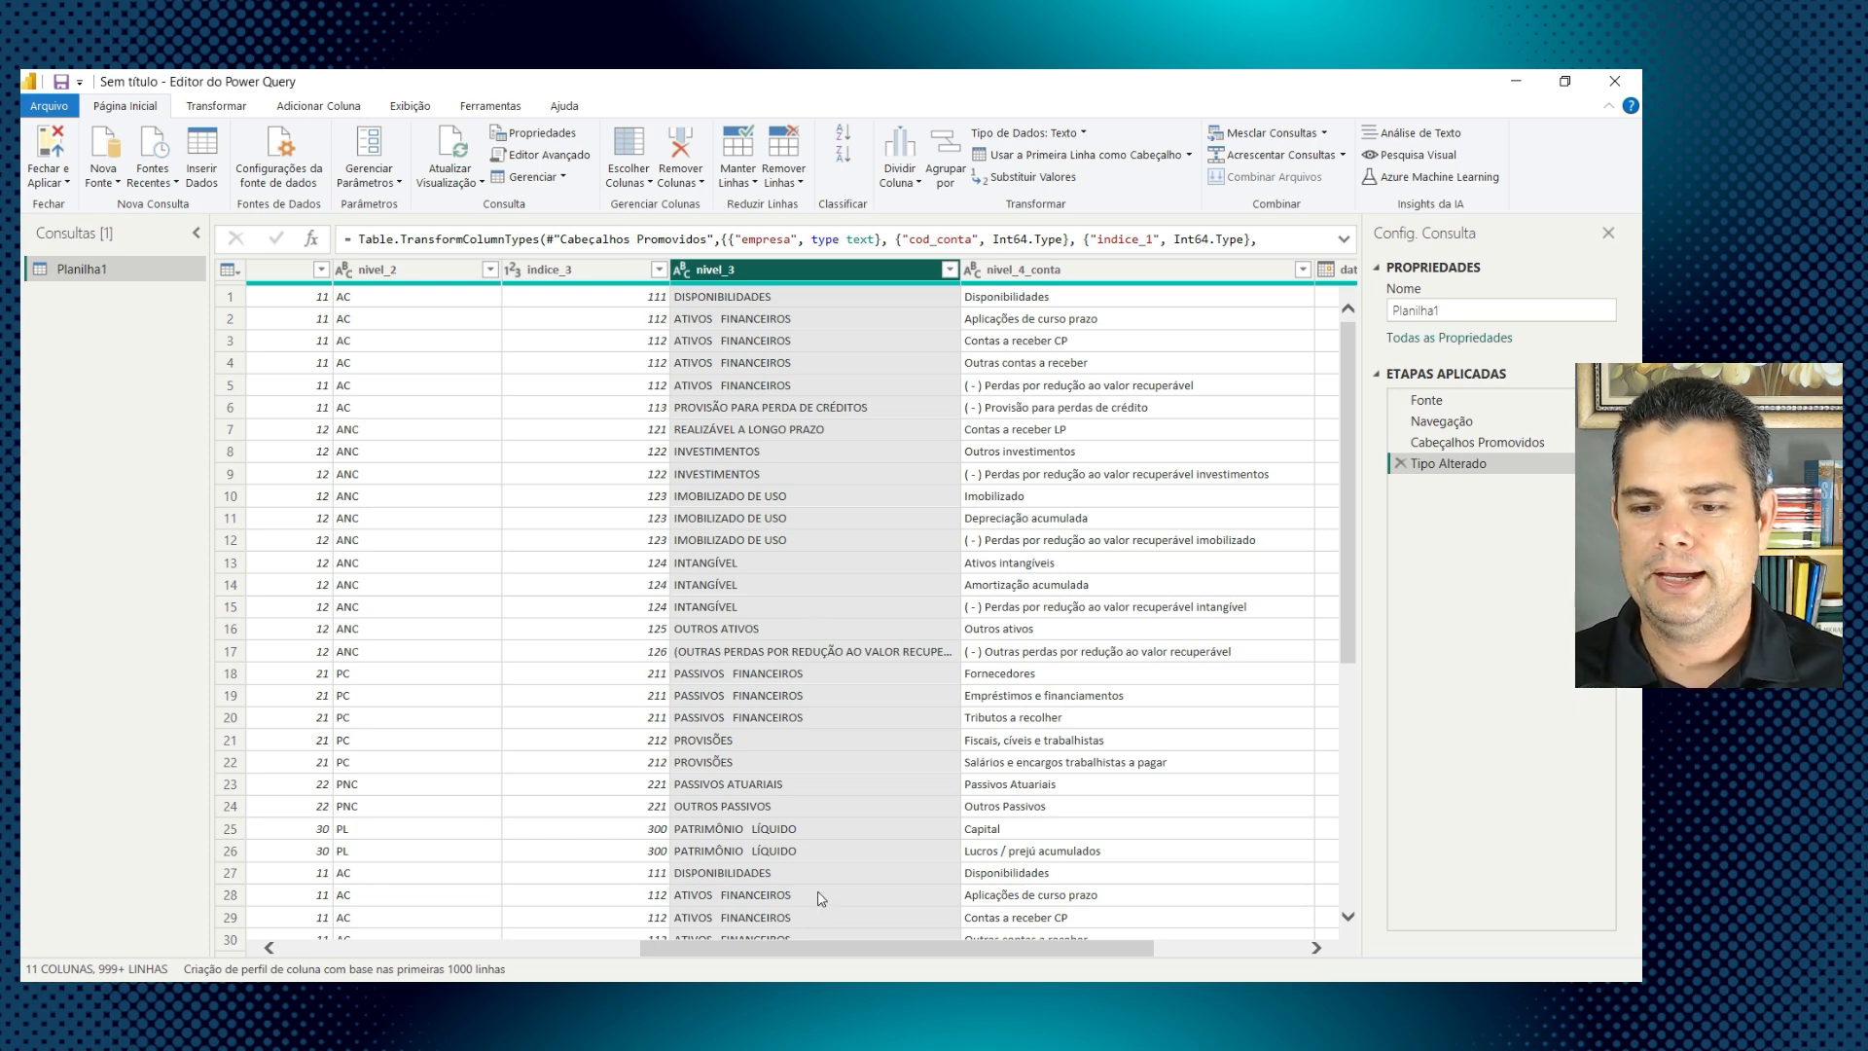
Step: Examine the nivel_4_conta, data and saldo columns, looking through the dates down the rows
left_click_drag(844, 954, 962, 954)
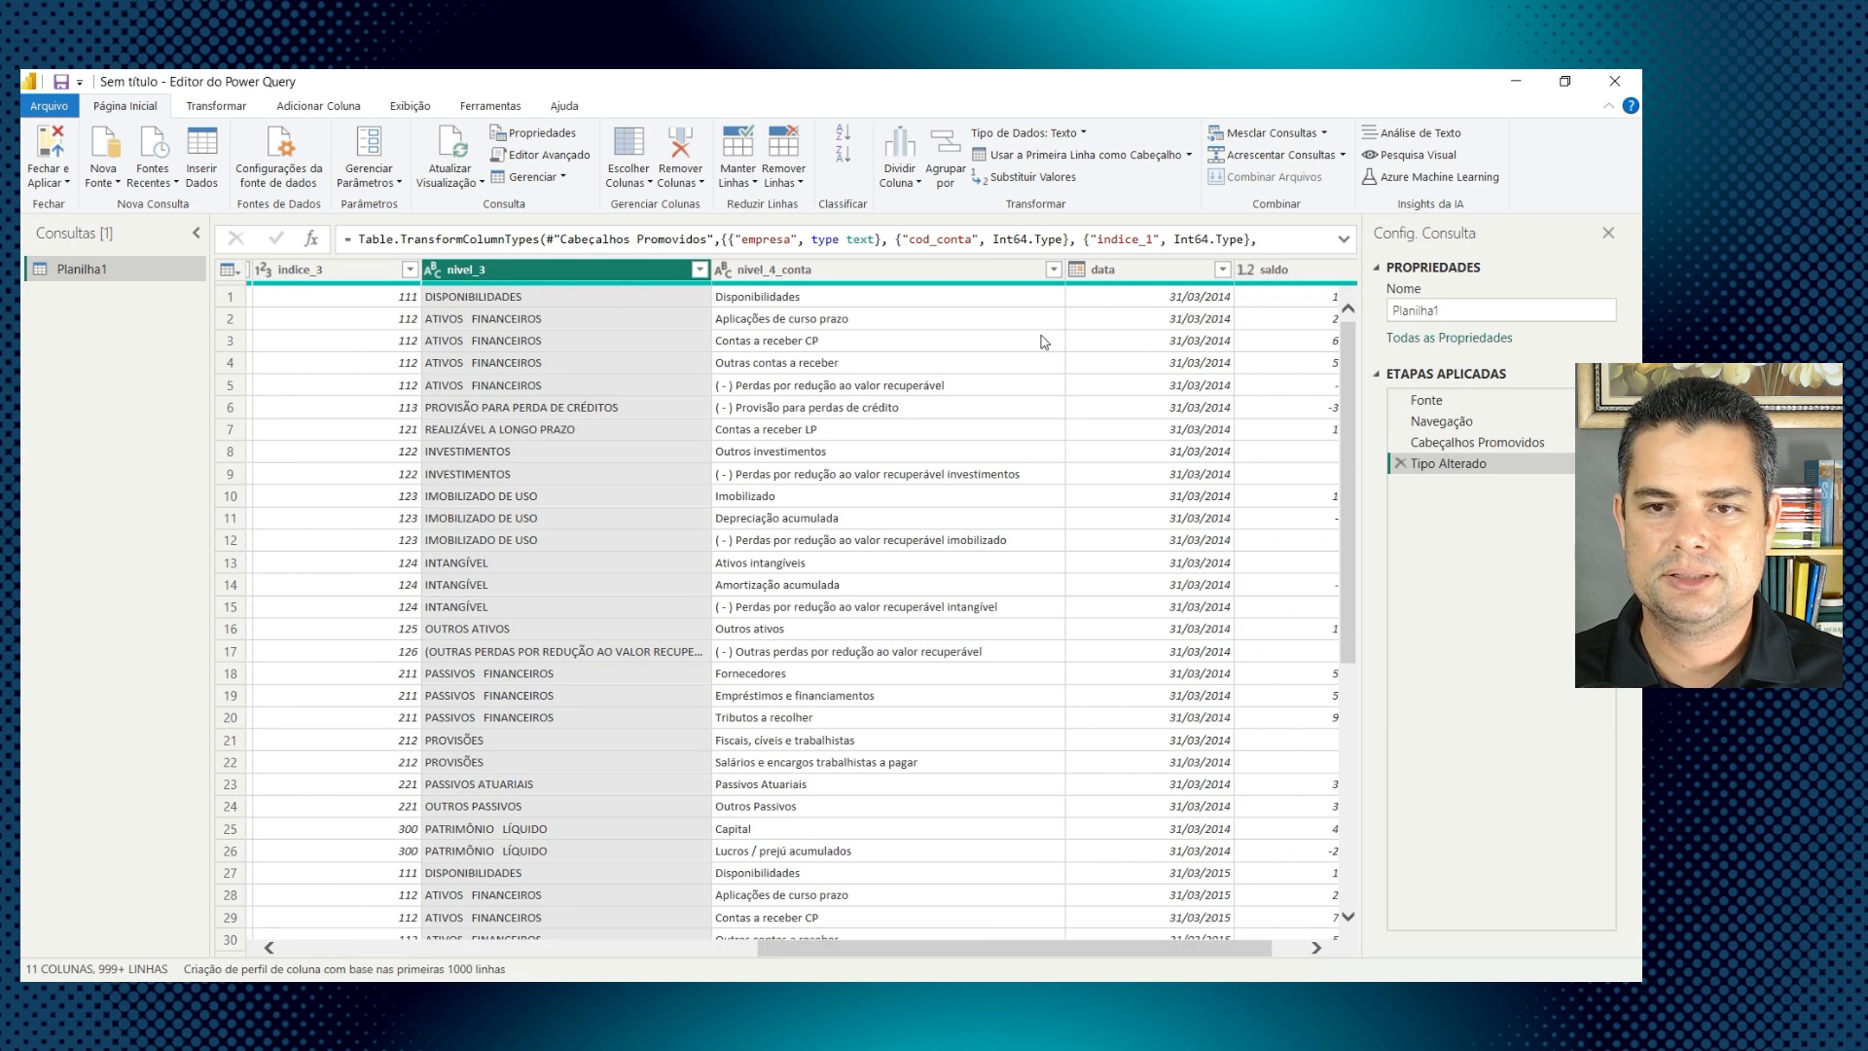
left_click(926, 280)
left_click_drag(881, 952, 1004, 952)
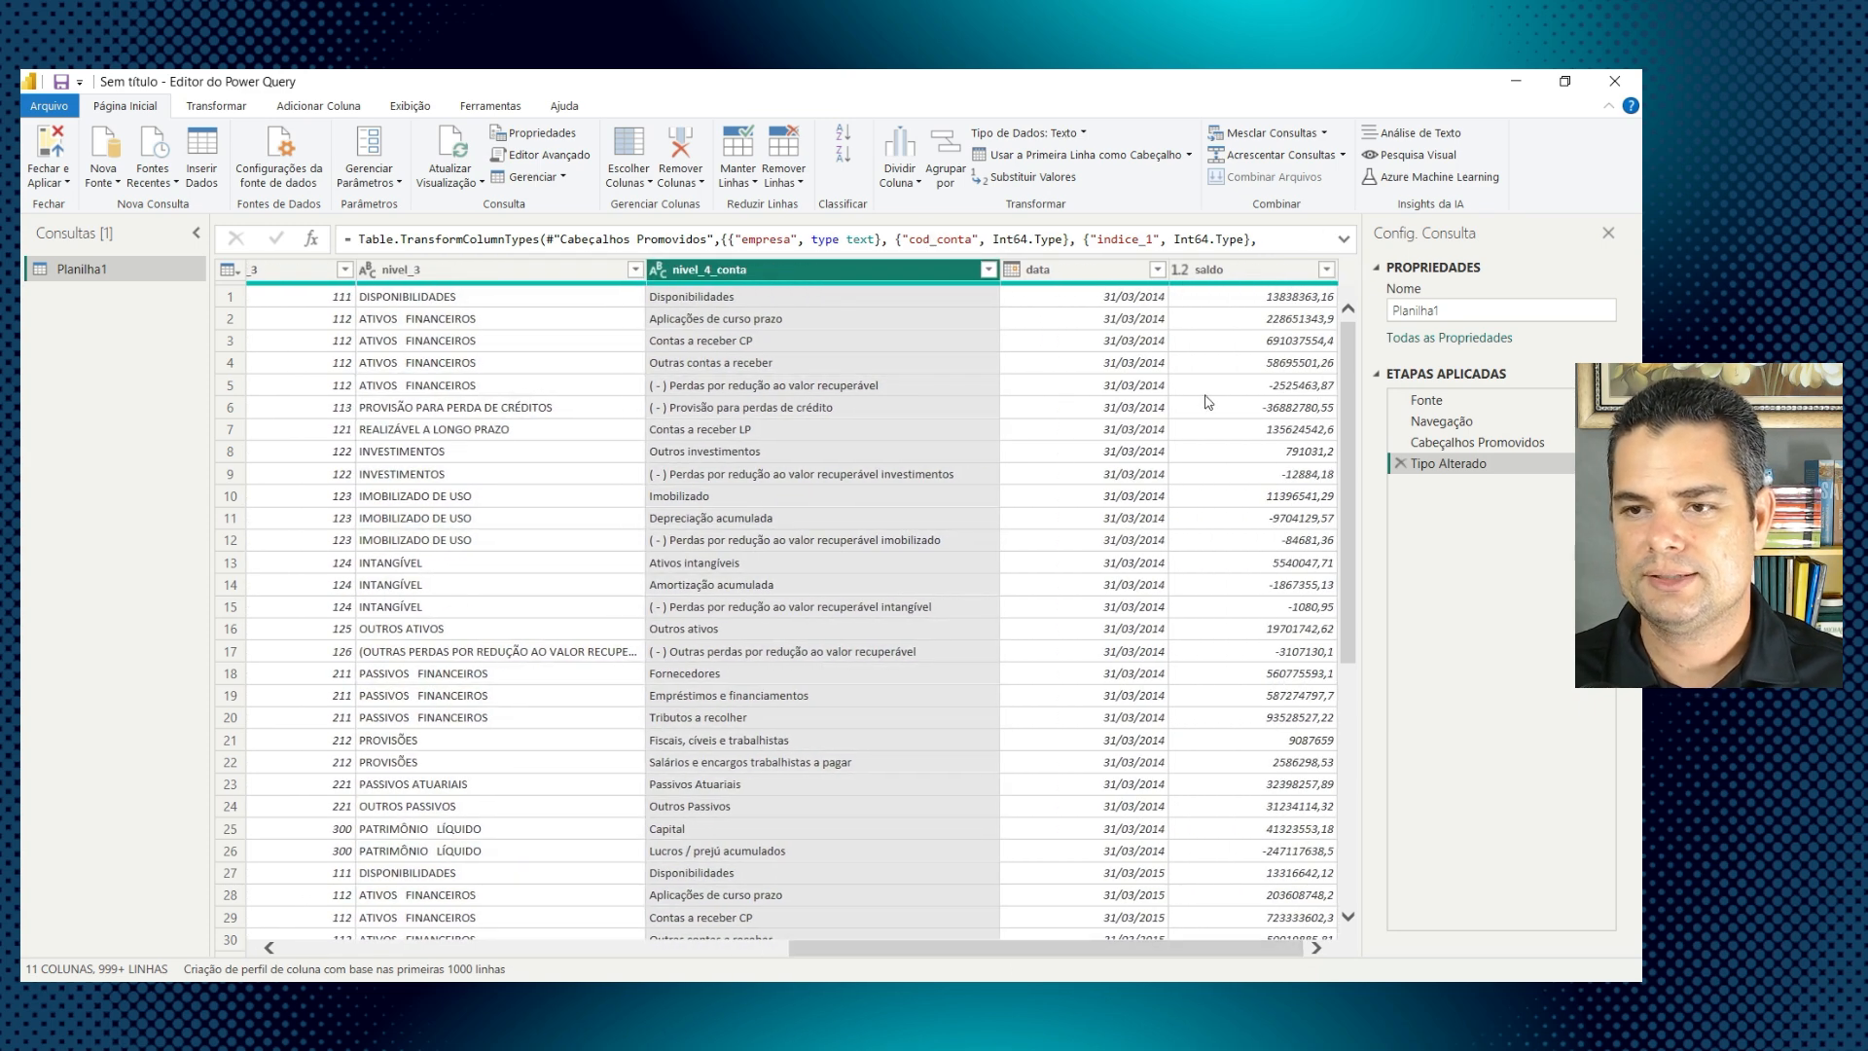
left_click(1131, 276)
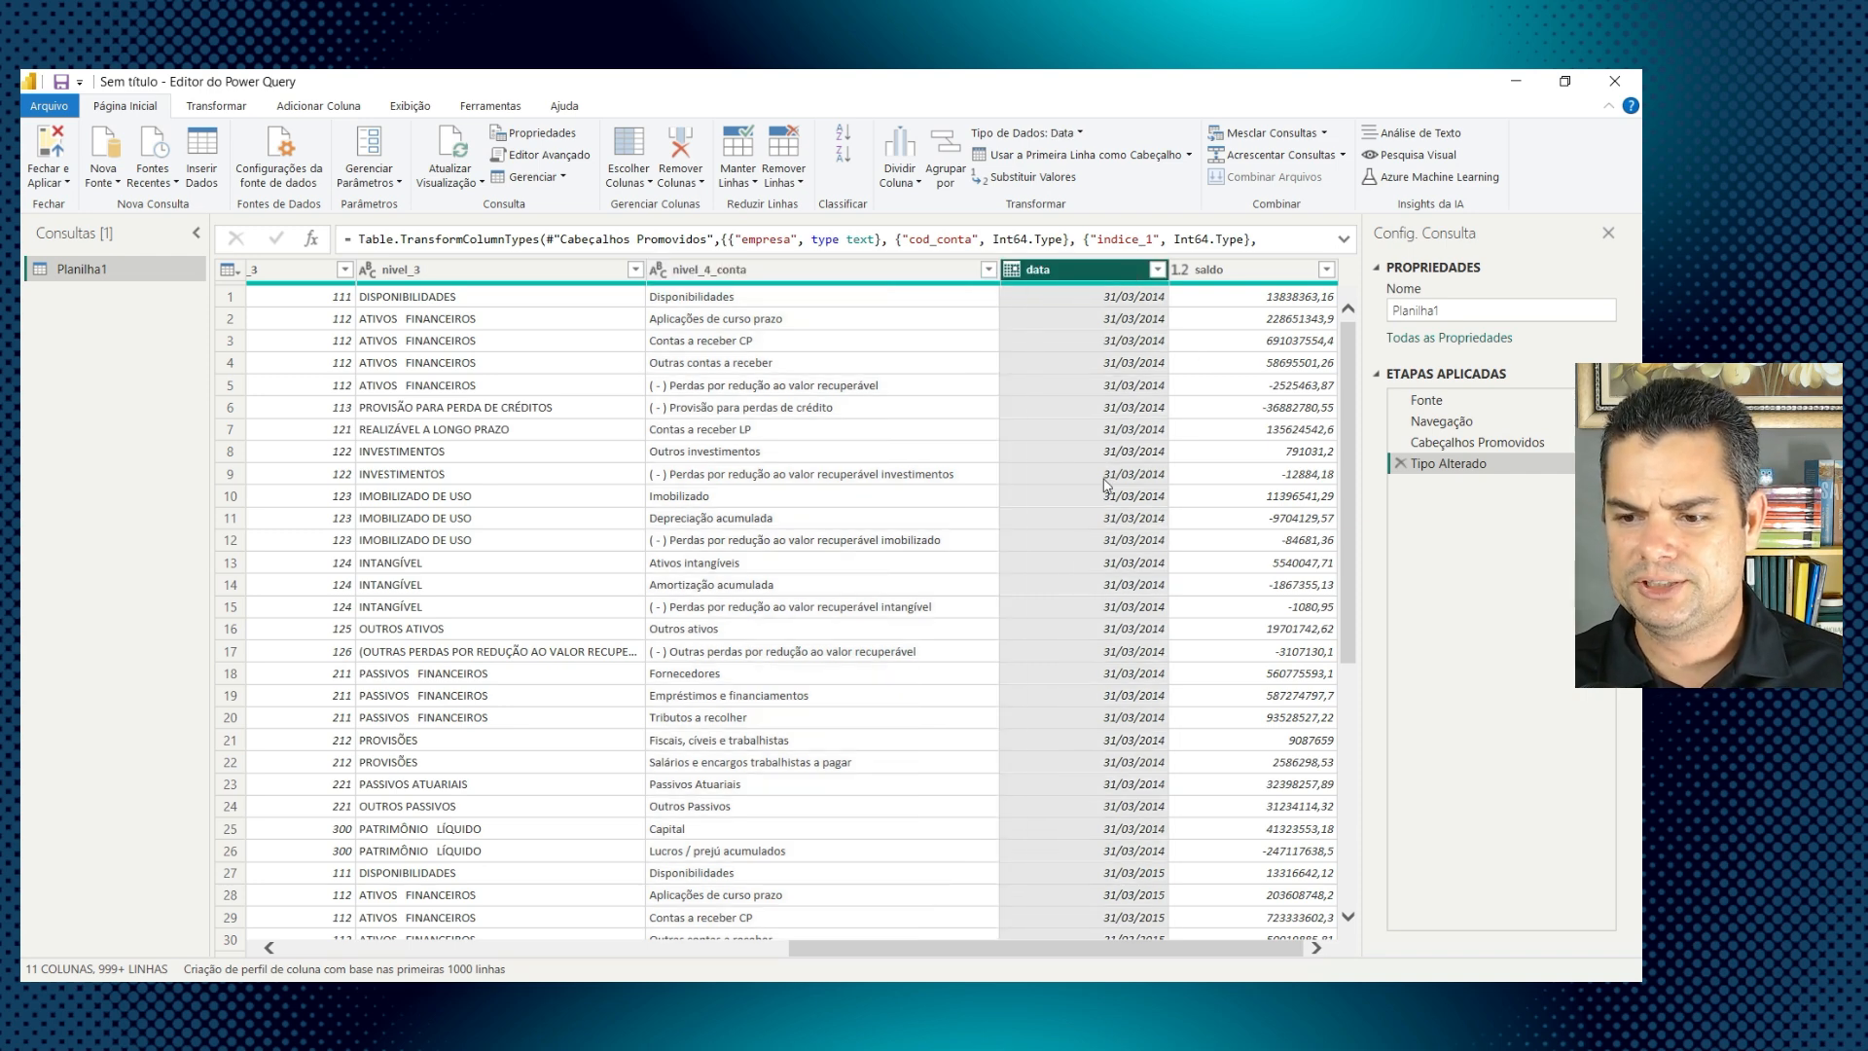
scroll(1102, 492, "down", 7)
scroll(1103, 498, "up", 6)
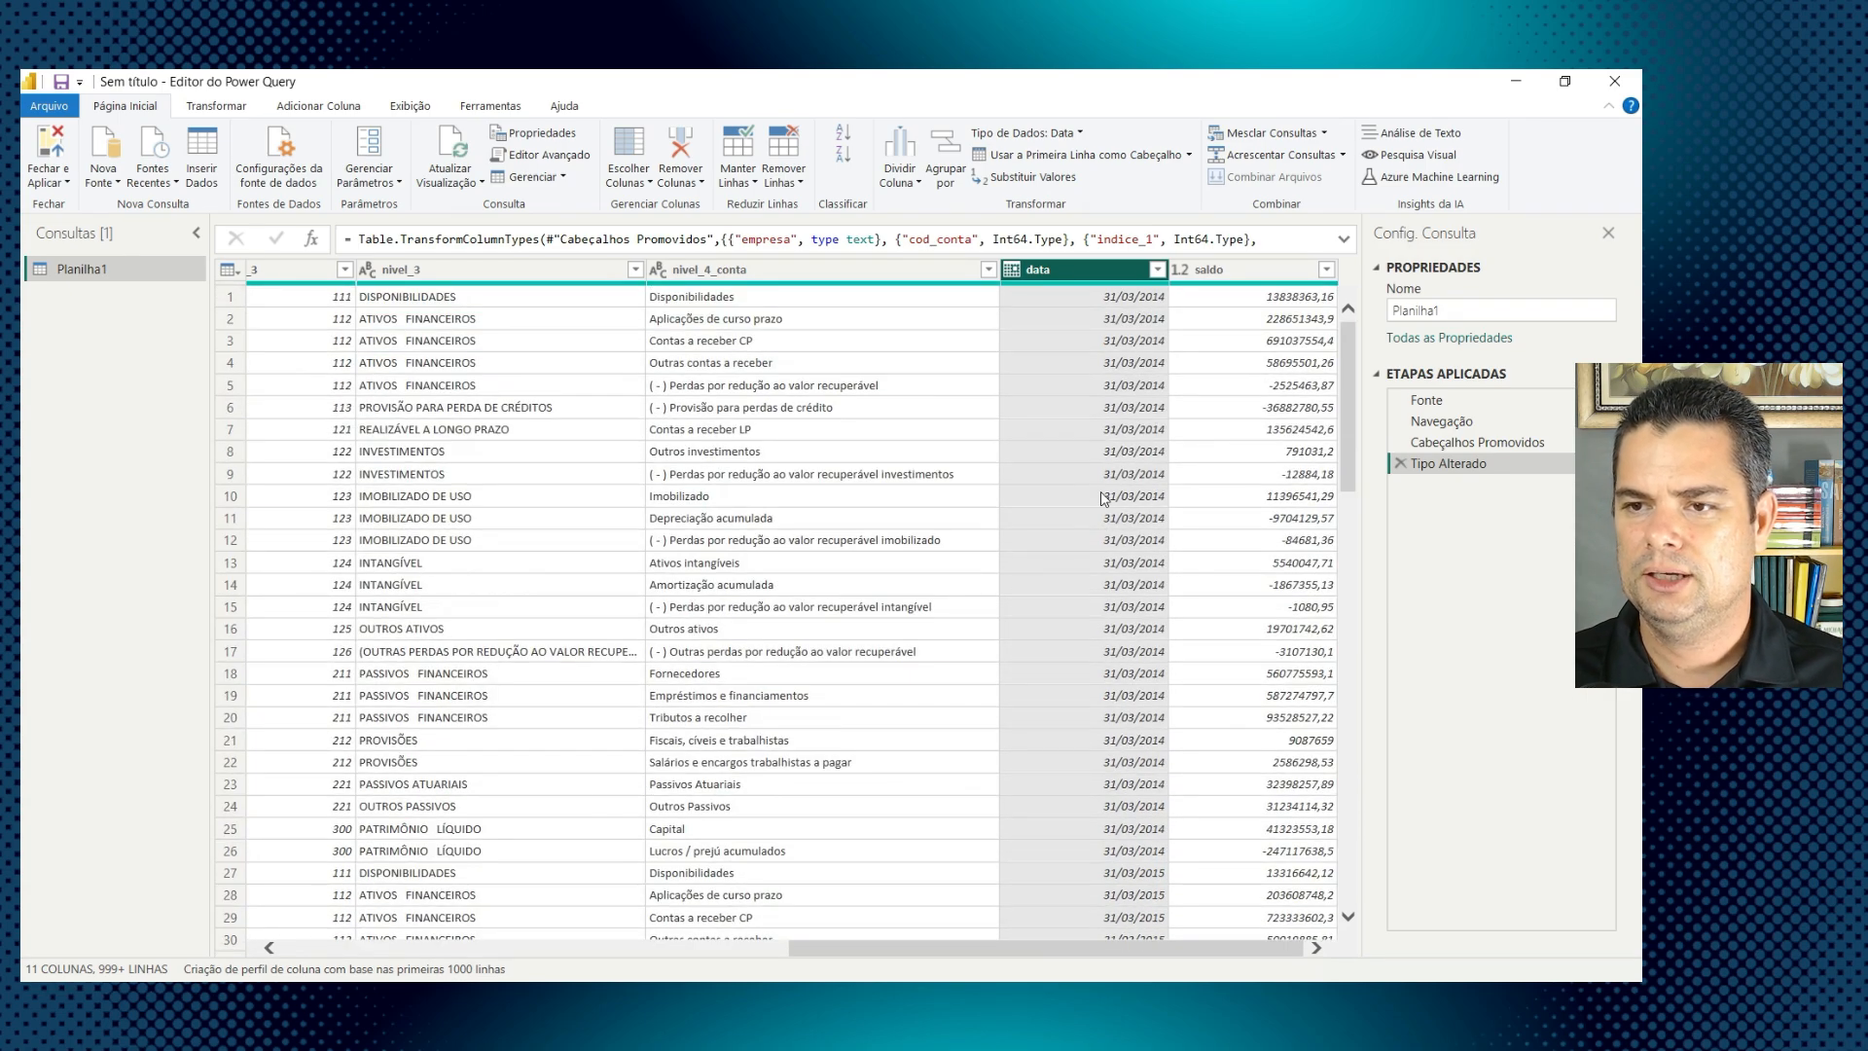
scroll(1097, 499, "down", 7)
scroll(1088, 496, "up", 7)
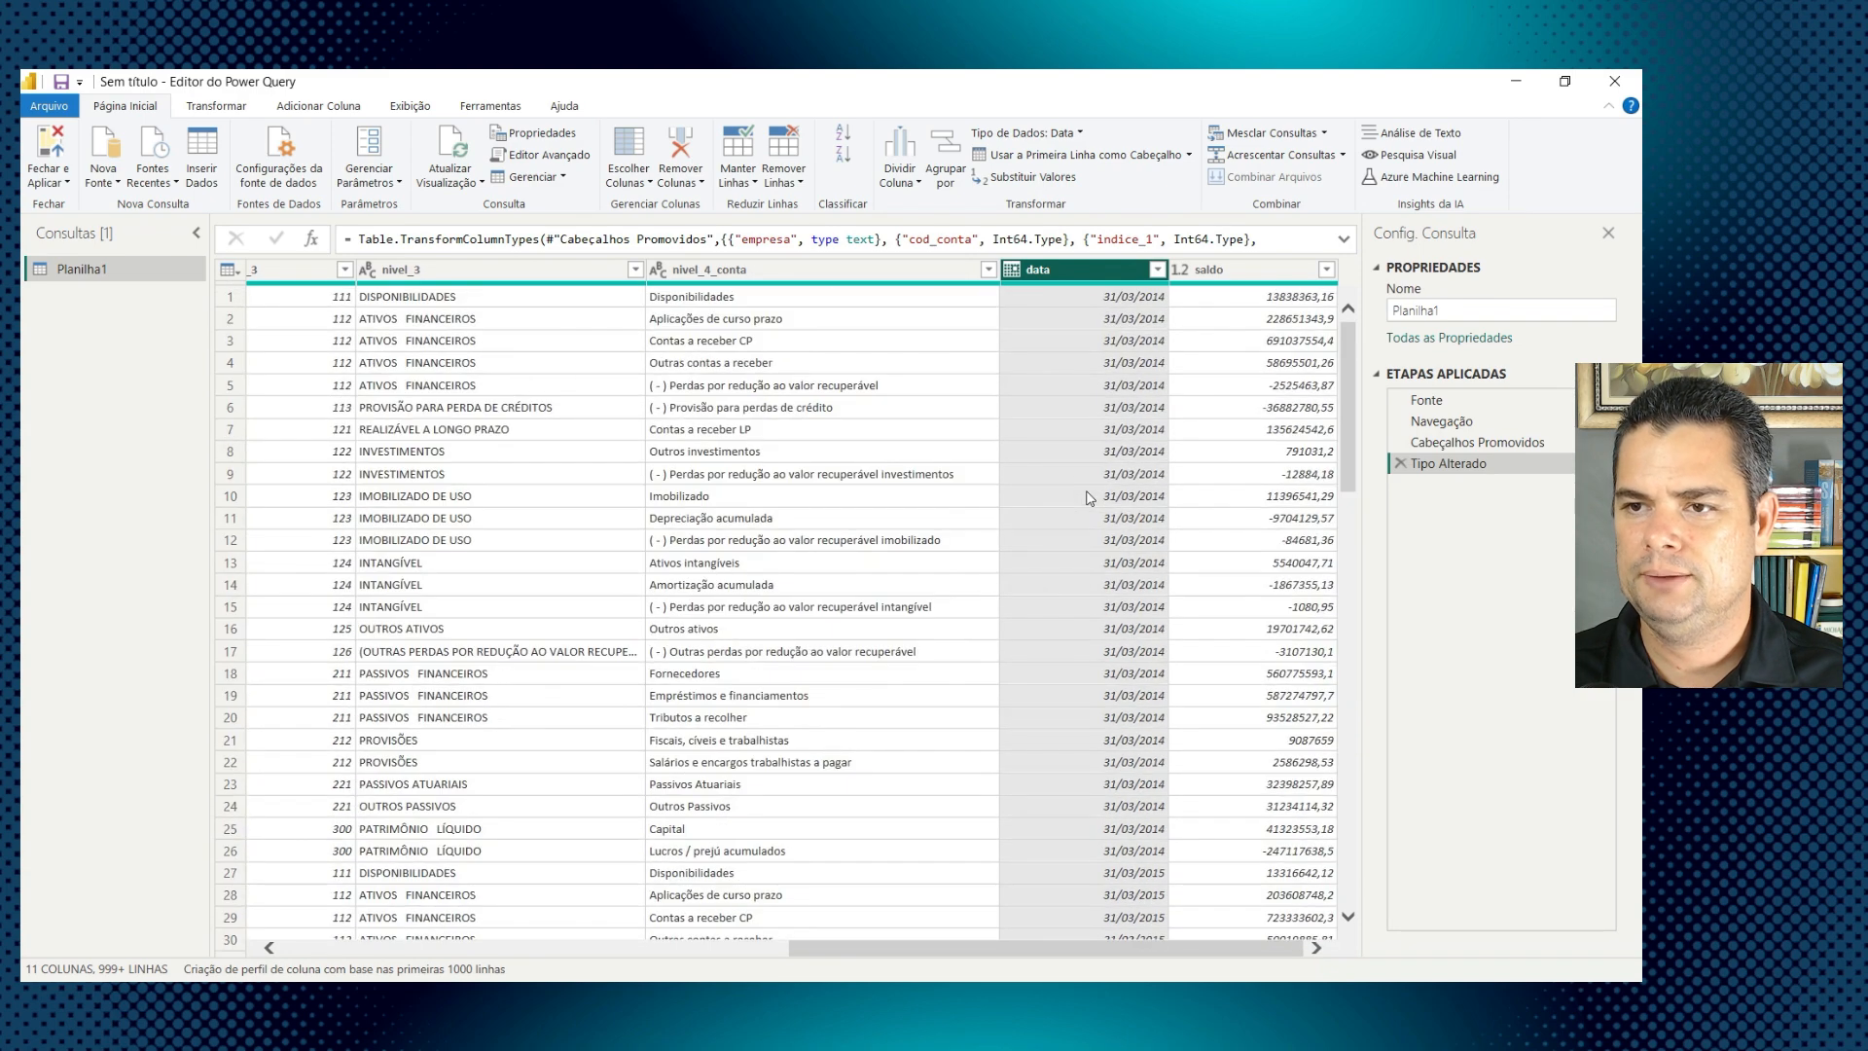
left_click(1253, 272)
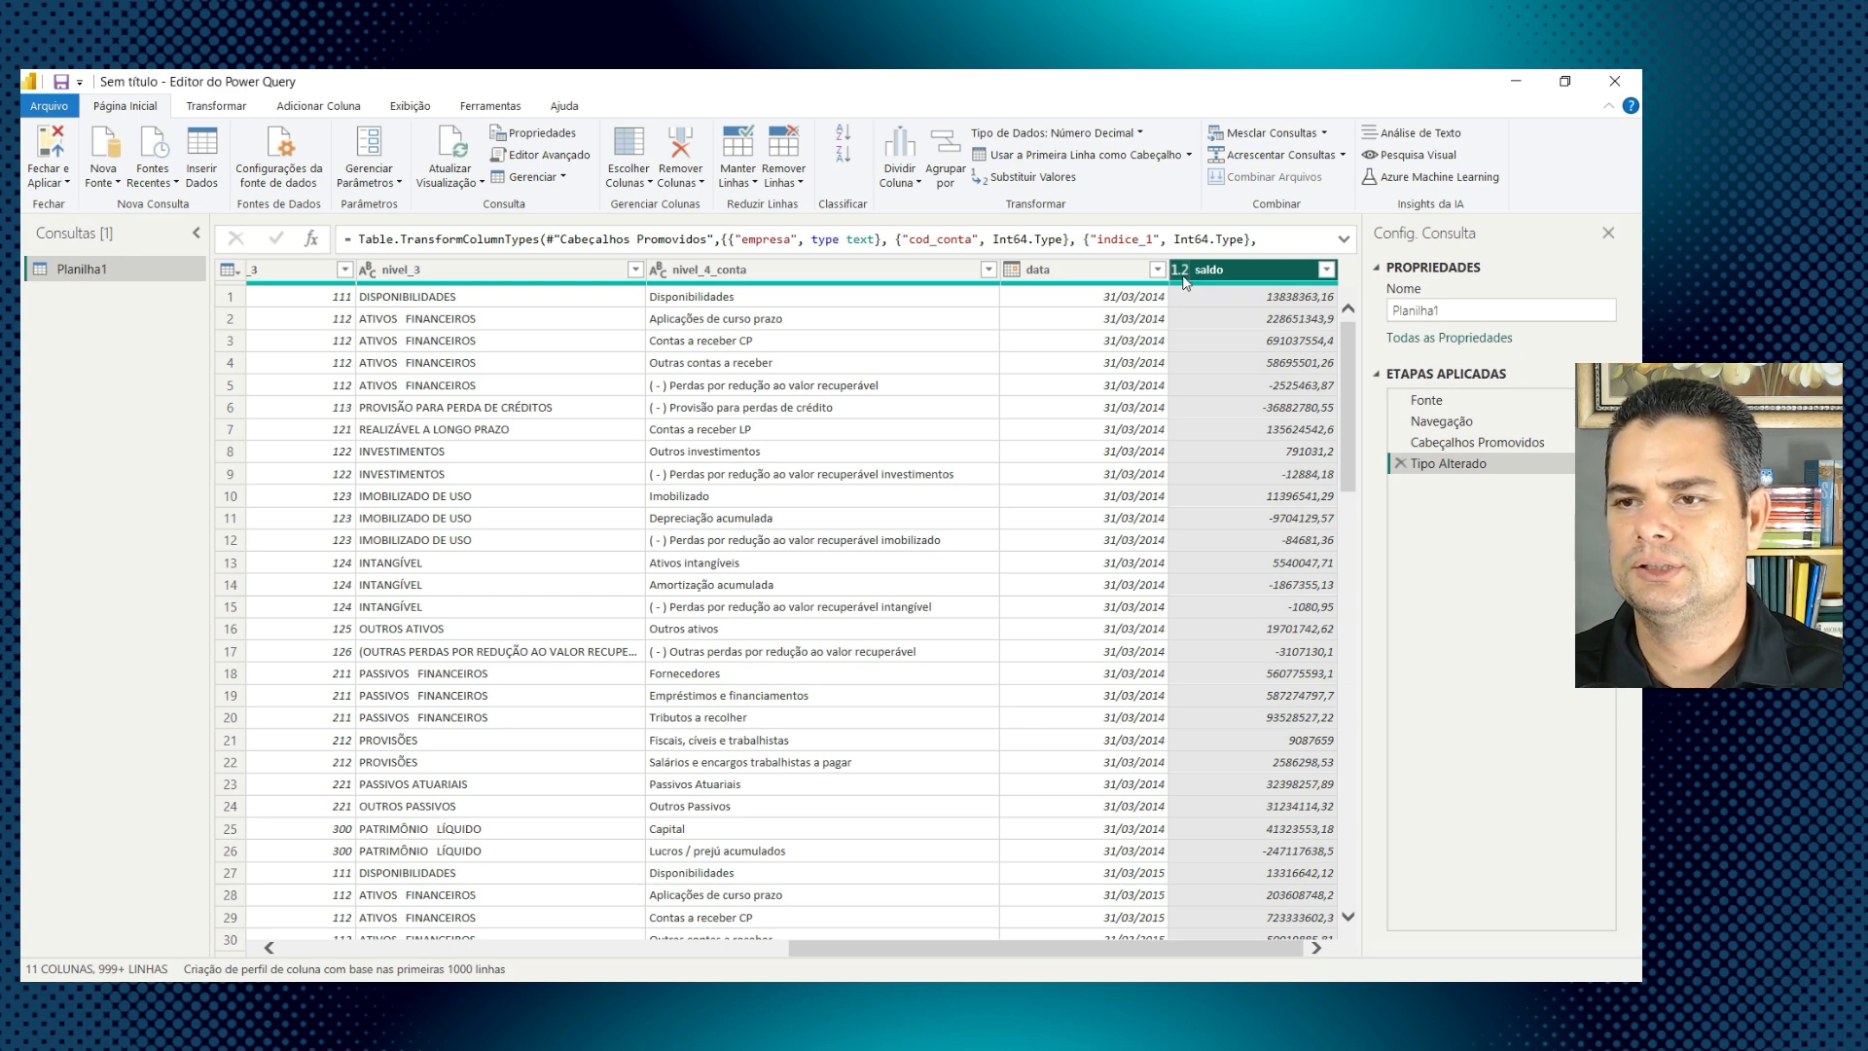
Step: Rename the Planilha1 query as bp and apply the changes to load it into the report
left_click(1450, 309)
double_click(1452, 310)
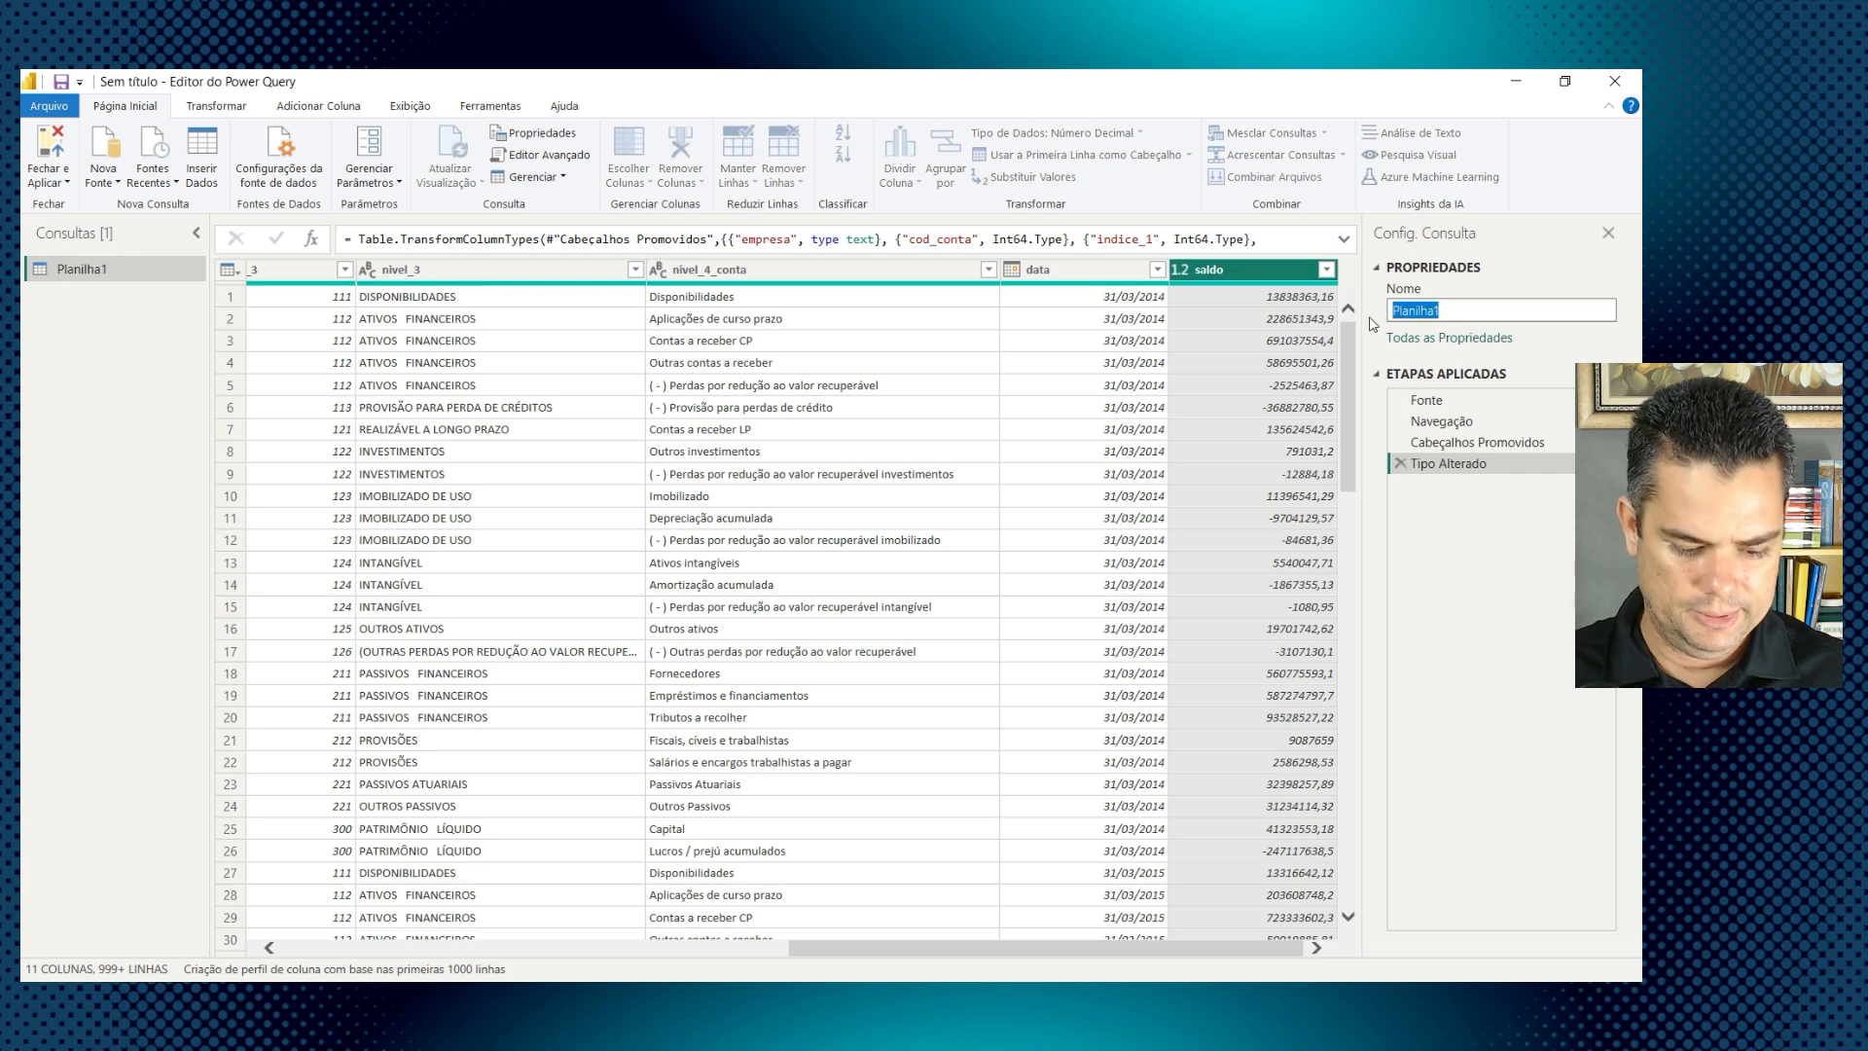
type("BP")
key("BackSpace")
key("BackSpace")
type("bp")
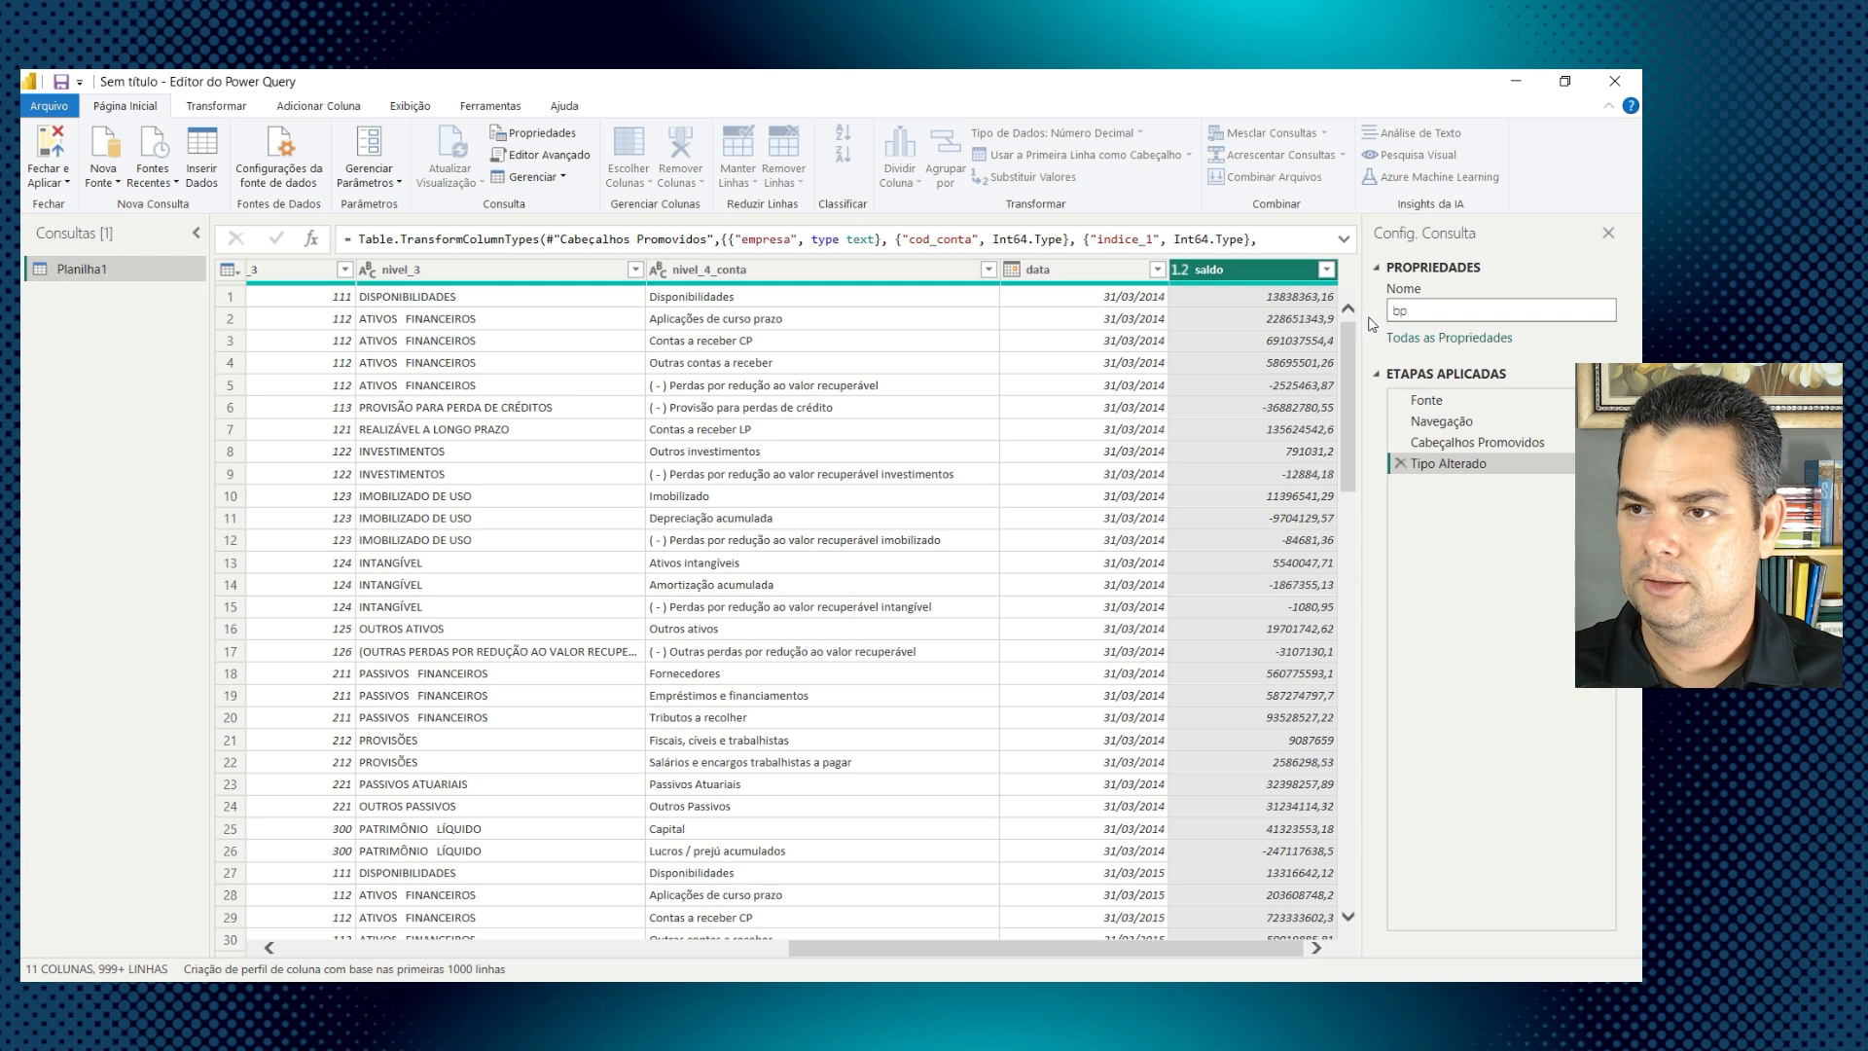
left_click(48, 153)
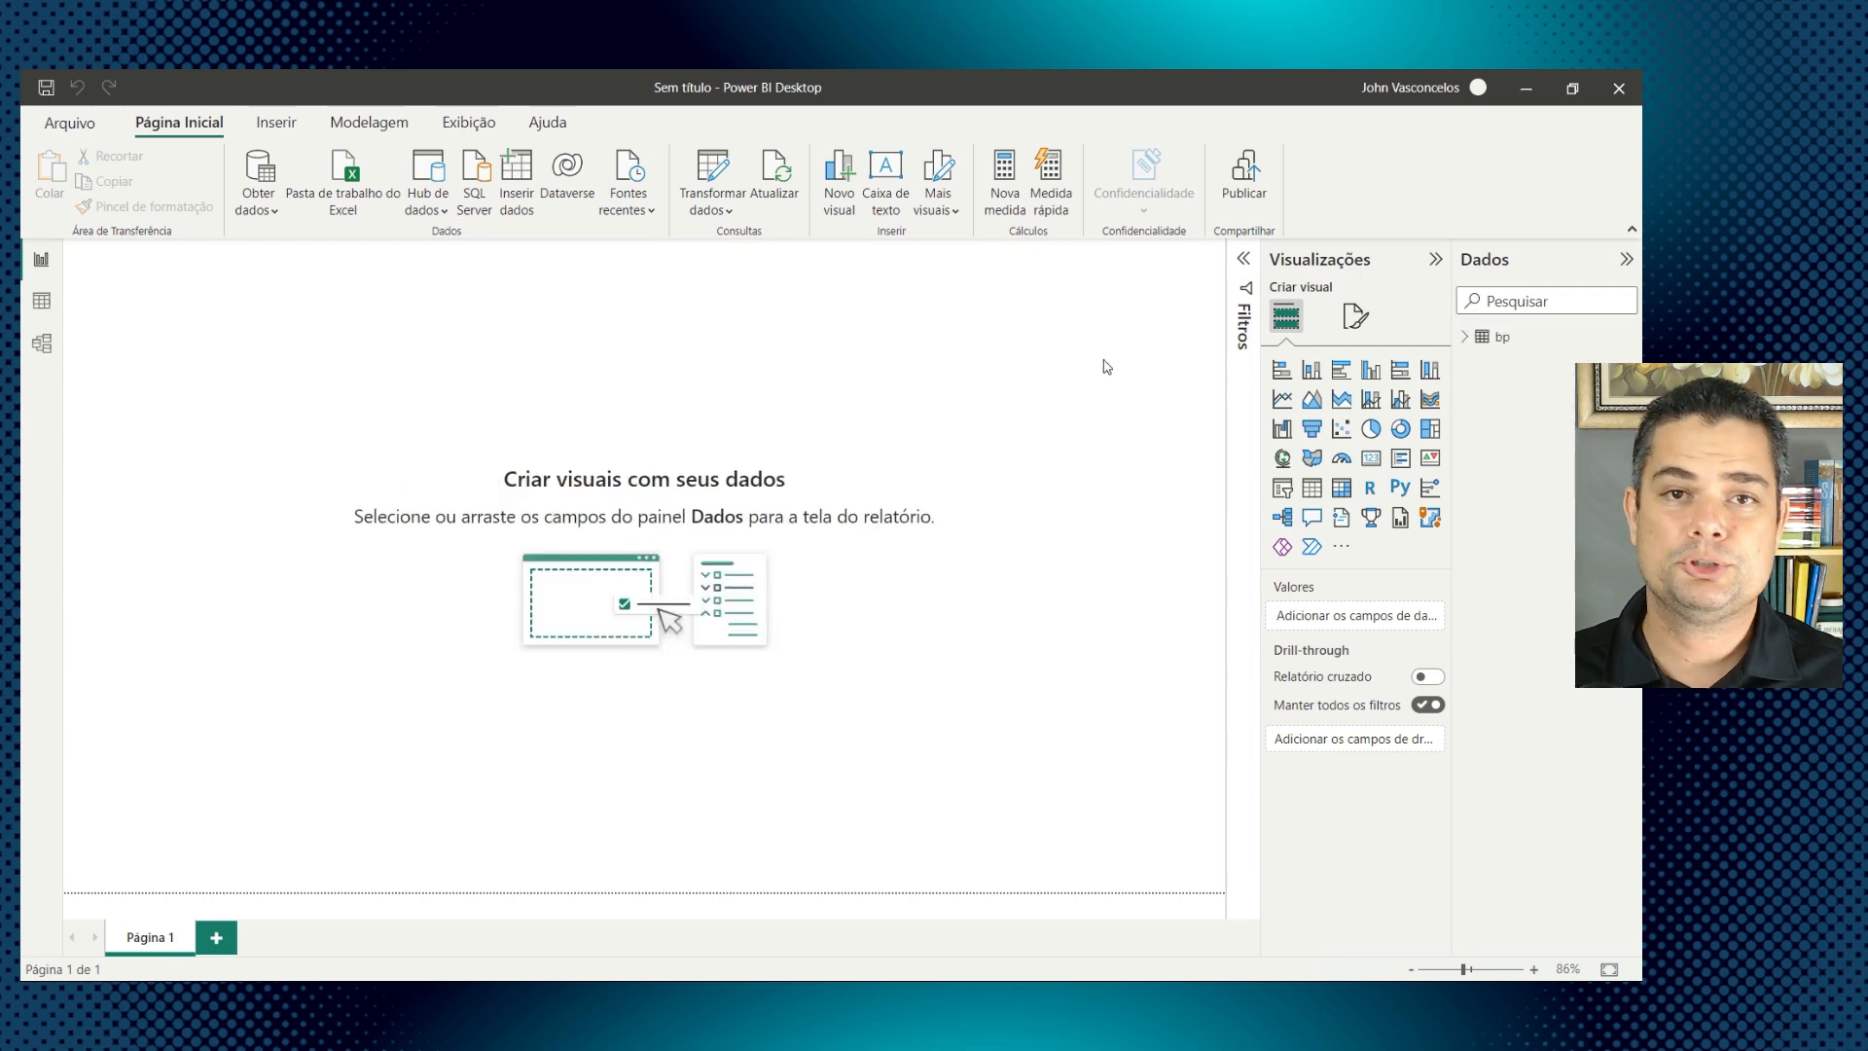
Step: Show the fields of the bp table and insert an empty matrix visual, enlarged across most of the page's width
left_click(1467, 339)
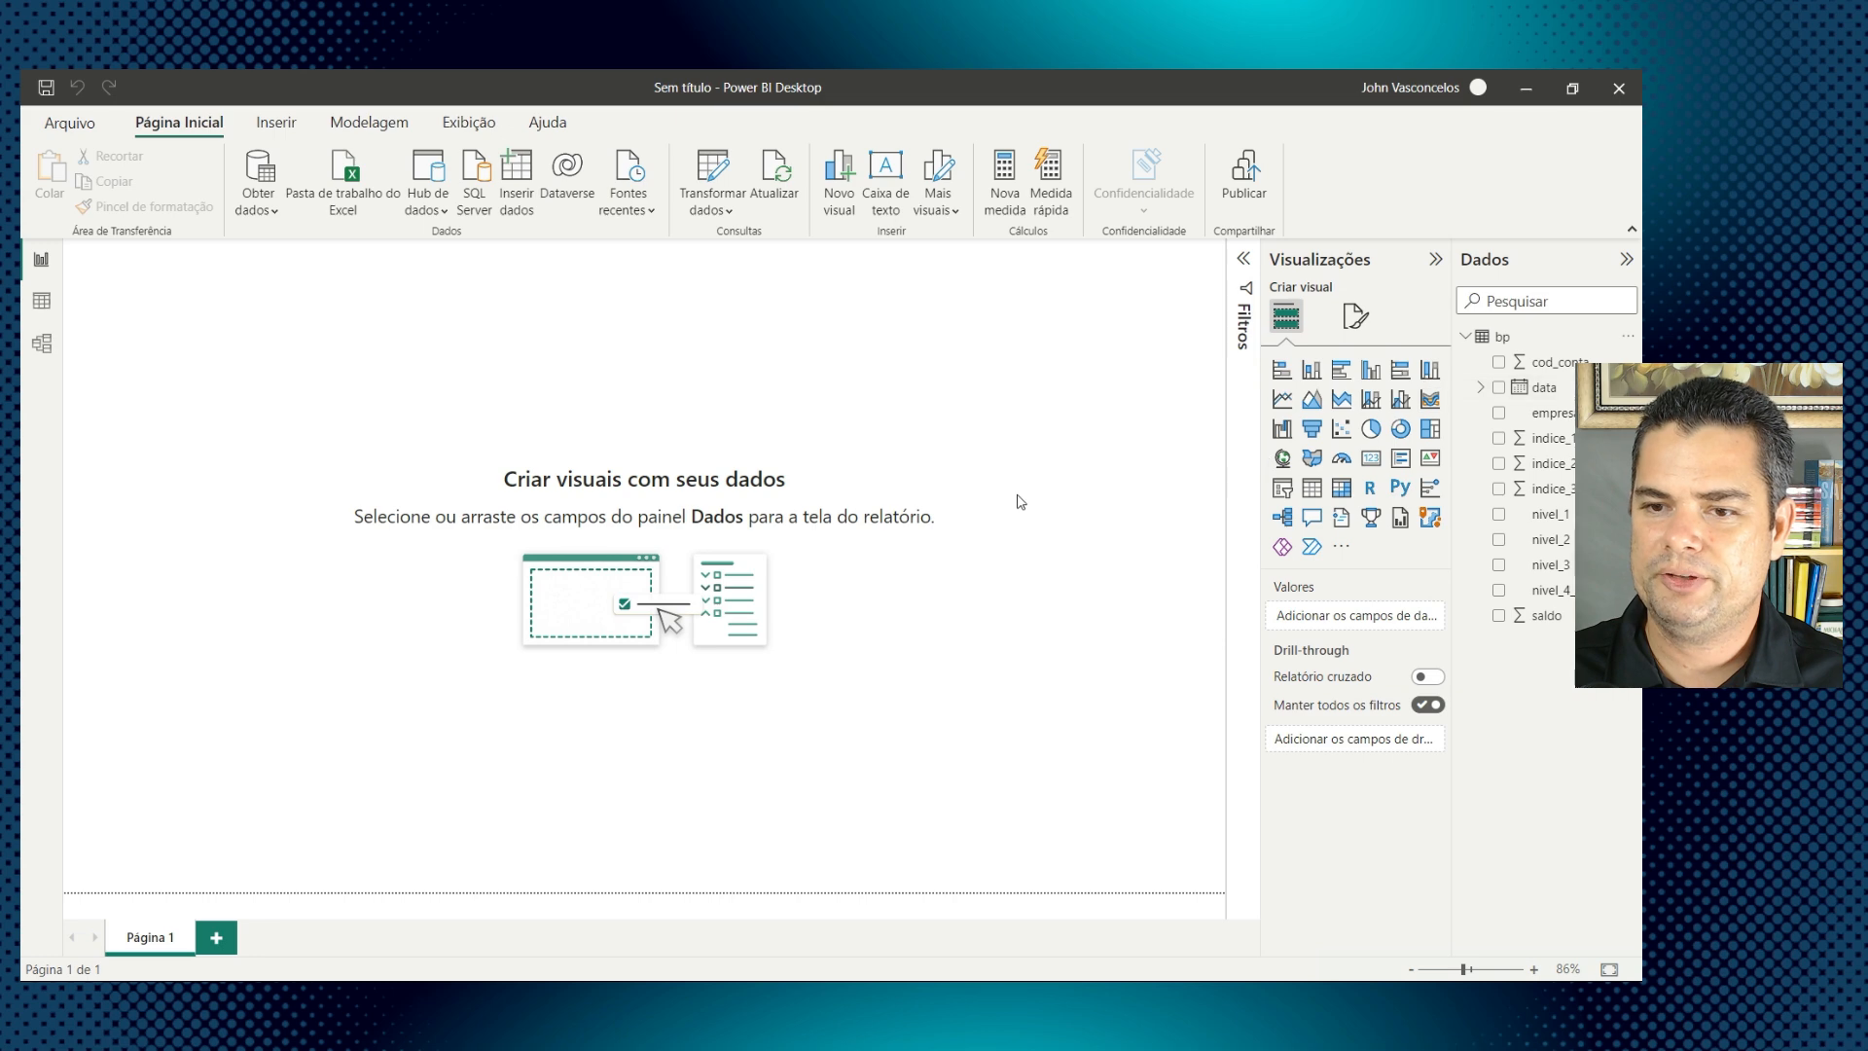
left_click(1342, 494)
left_click_drag(225, 323, 319, 486)
left_click_drag(409, 646, 1064, 829)
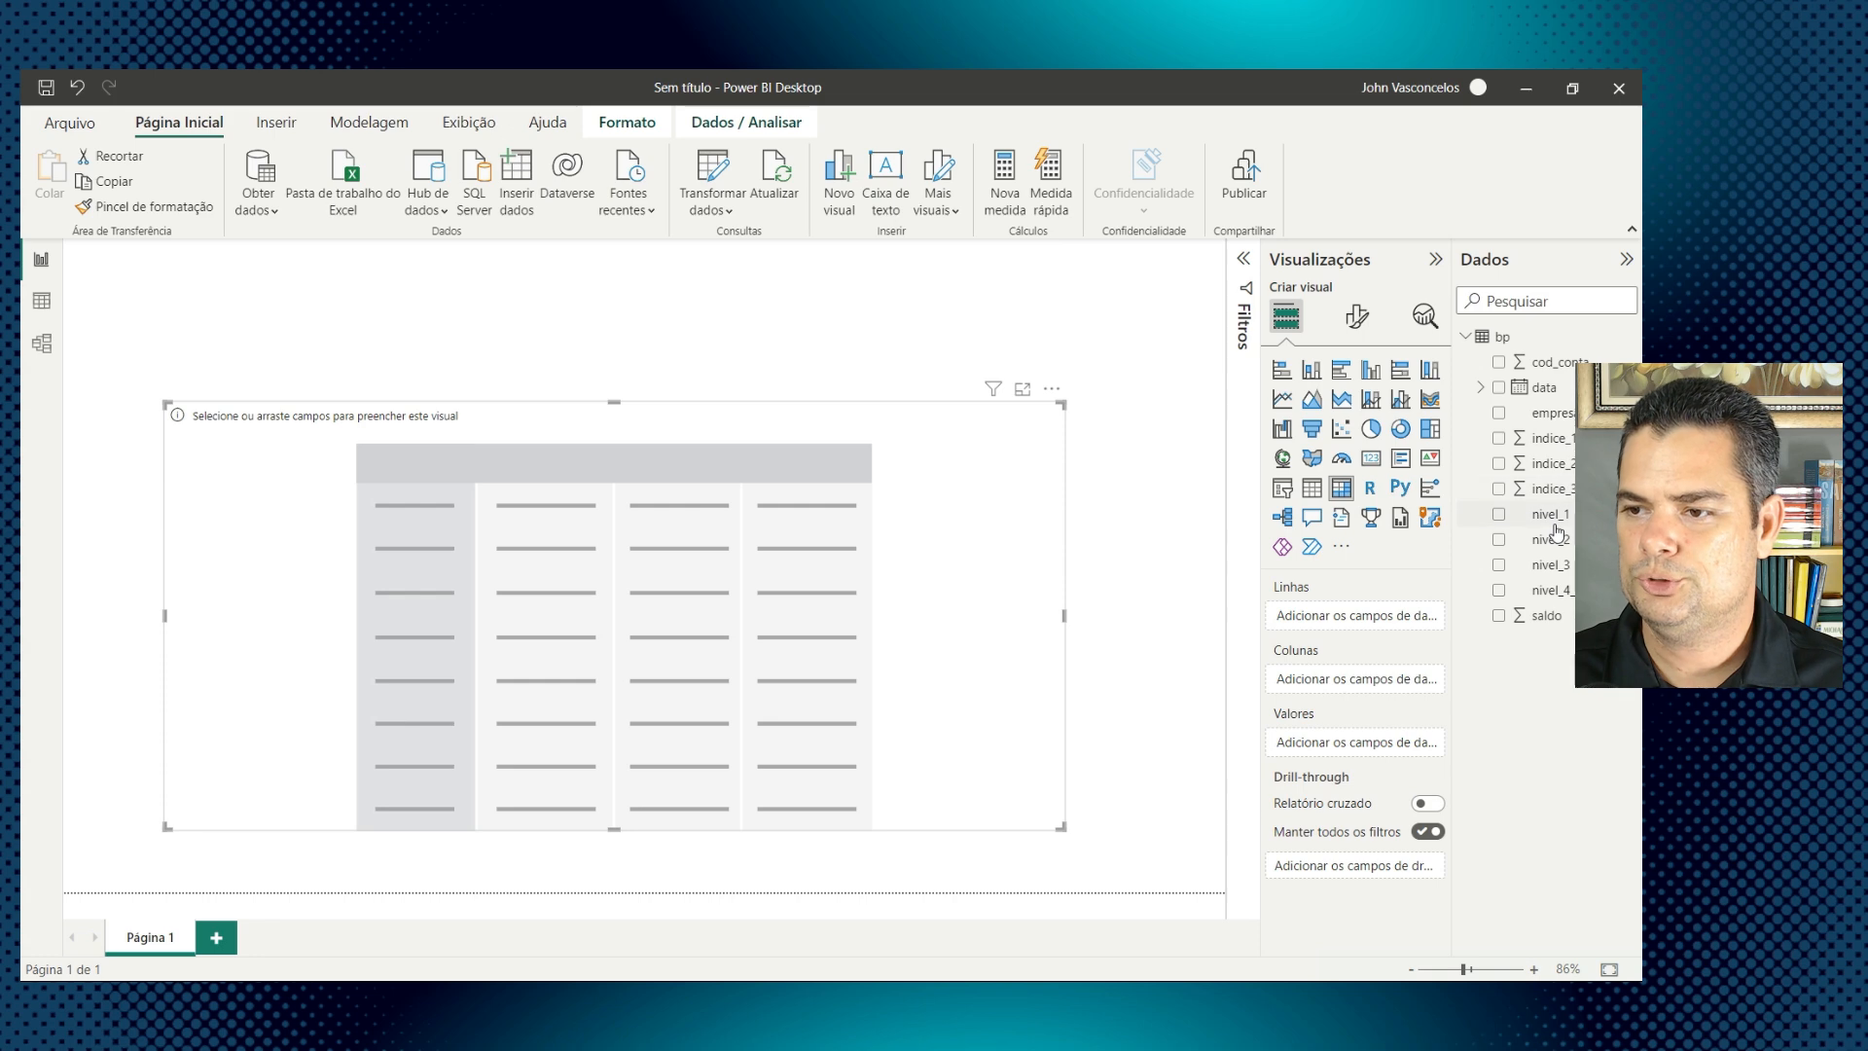
Step: Add nivel_1, nivel_2, nivel_3 and nivel_4_conta, in that order, as the matrix rows
left_click_drag(1550, 516, 1352, 614)
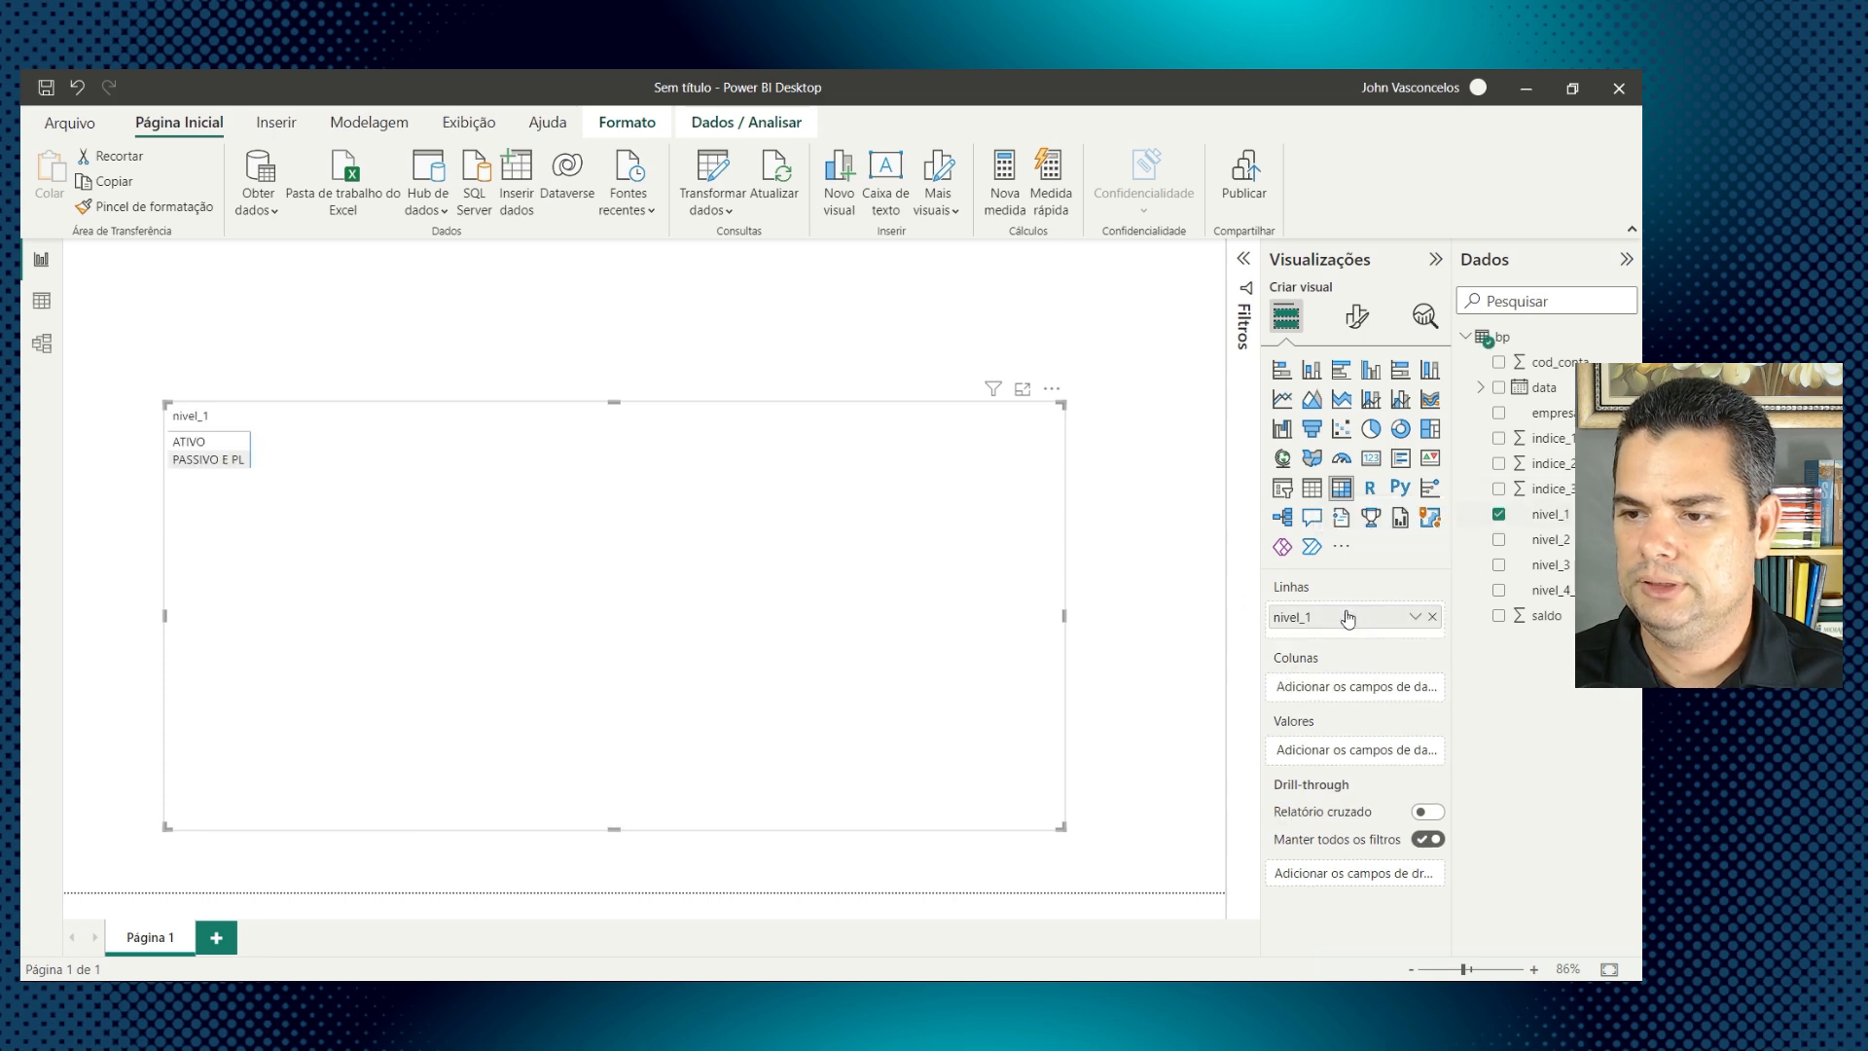
left_click_drag(1552, 541, 1372, 643)
left_click_drag(1567, 564, 1388, 658)
left_click_drag(1555, 601, 1367, 685)
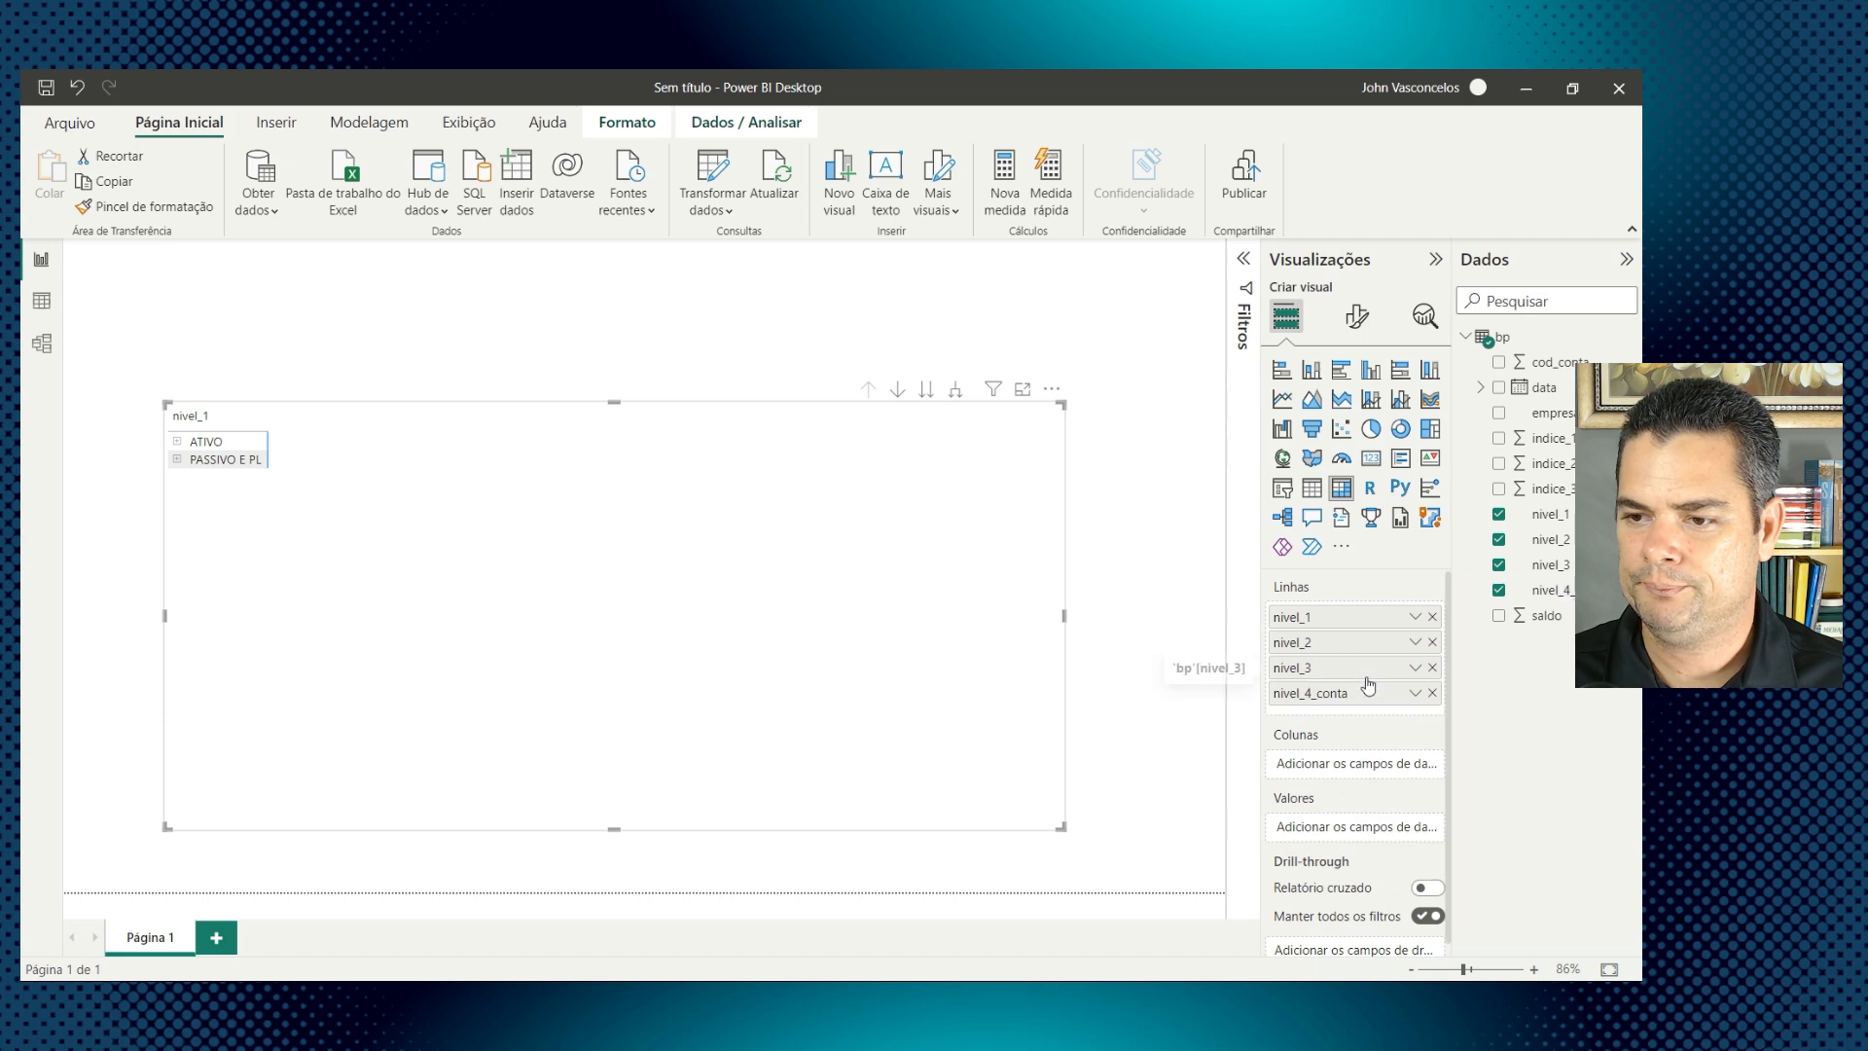
Step: Expand ATIVO and PASSIVO E PL in the matrix, plus the AC and PC groups beneath them
left_click(177, 441)
left_click(177, 497)
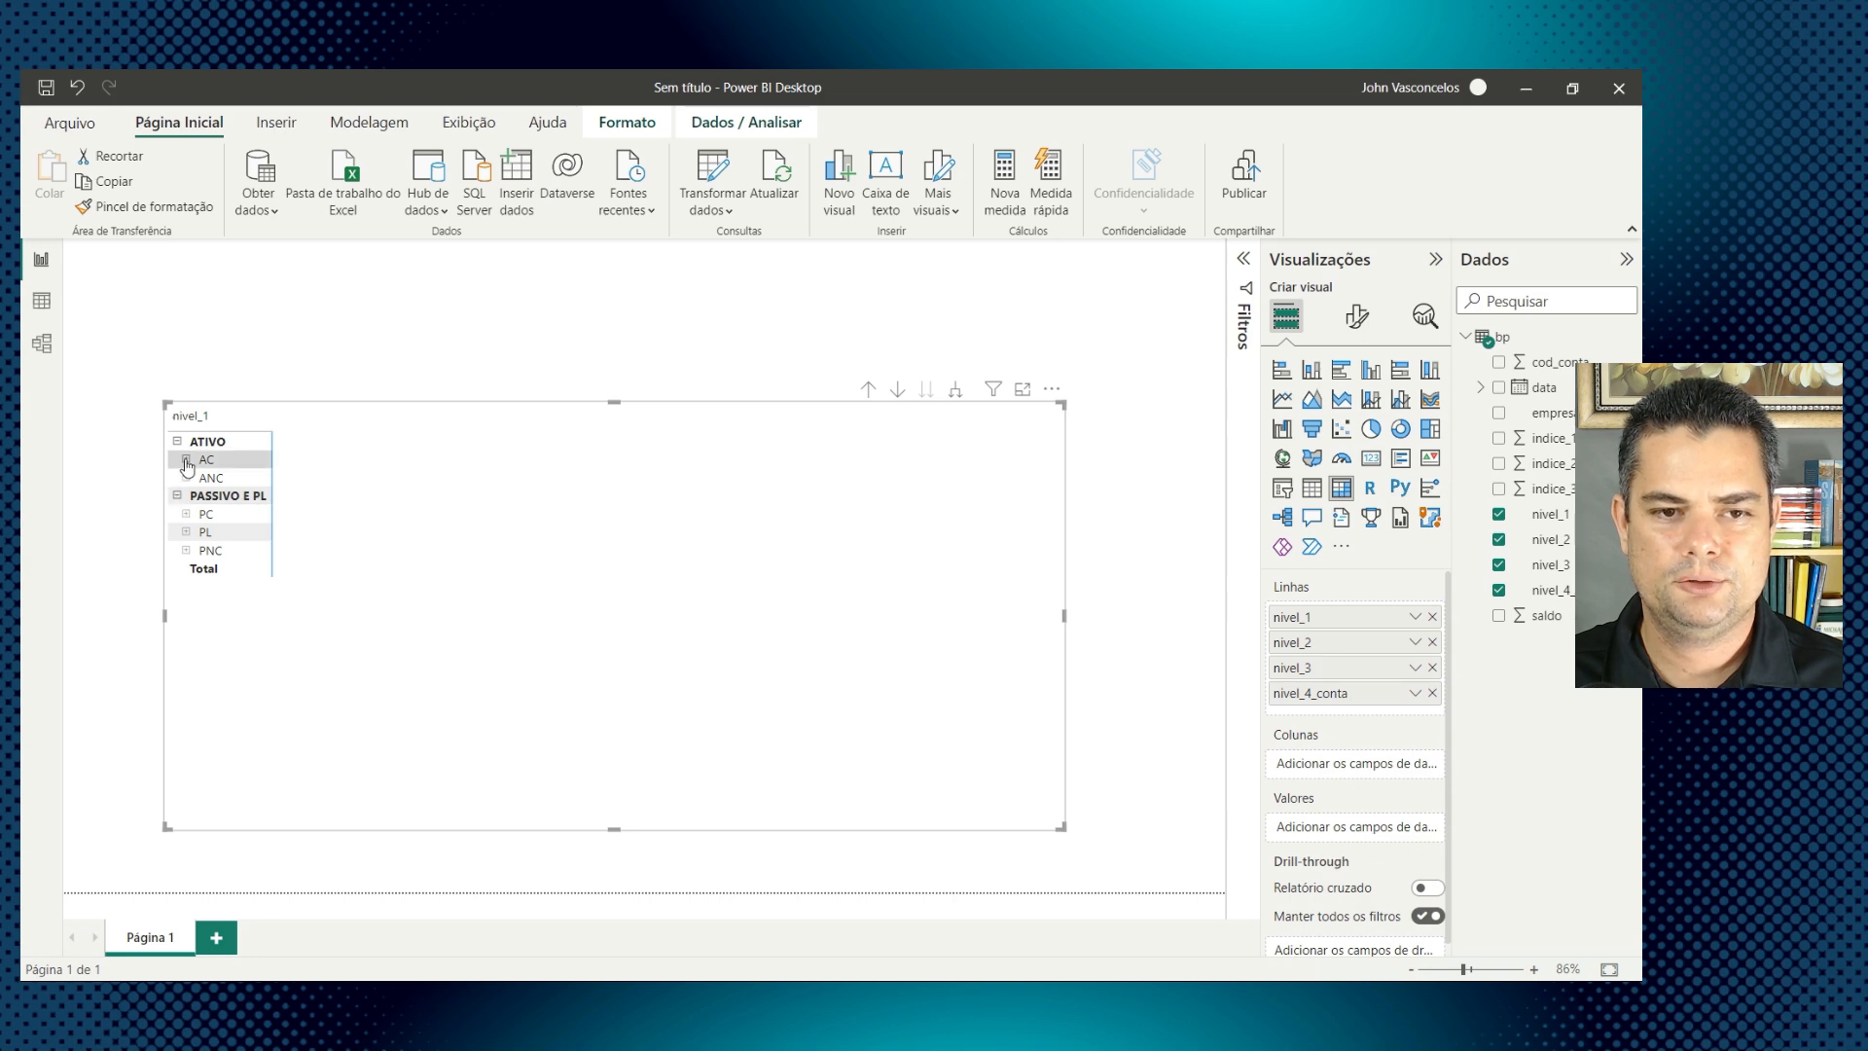
left_click(186, 460)
left_click(187, 568)
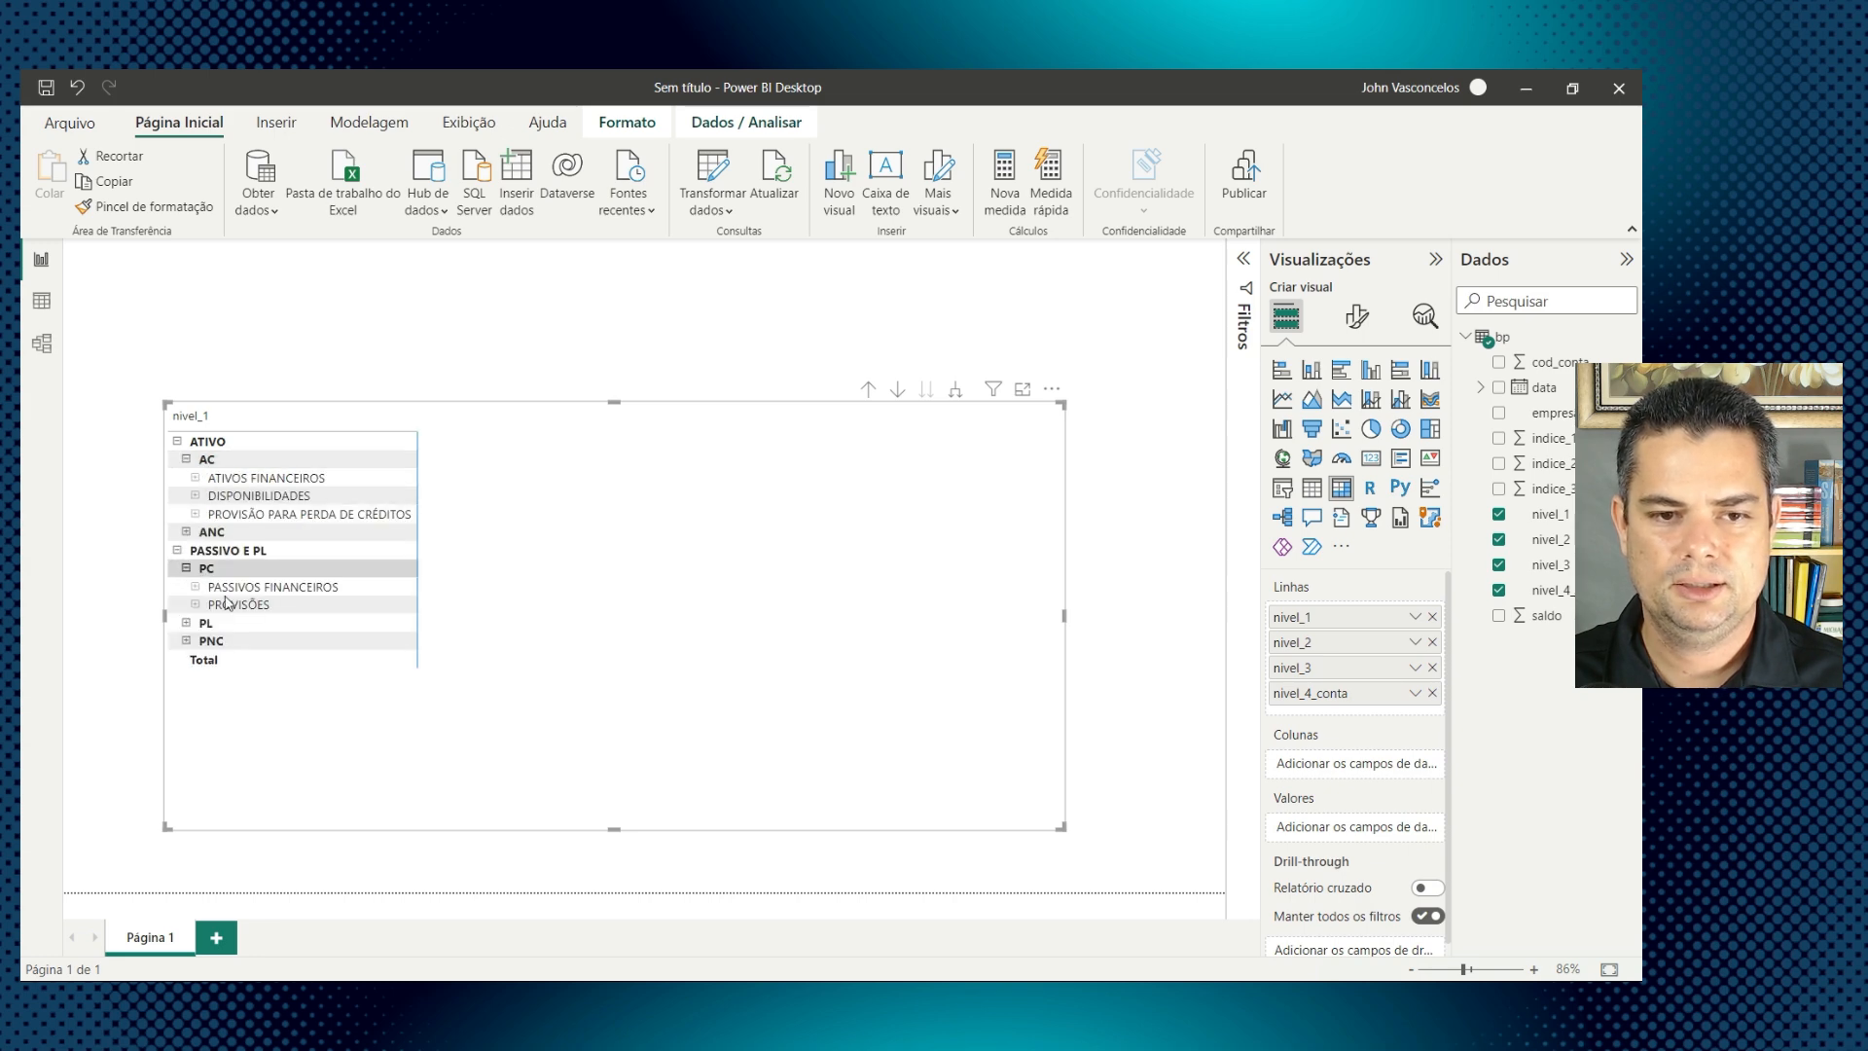
Step: Expand the PL and PNC groups beneath PASSIVO E PL in the matrix
left_click(186, 622)
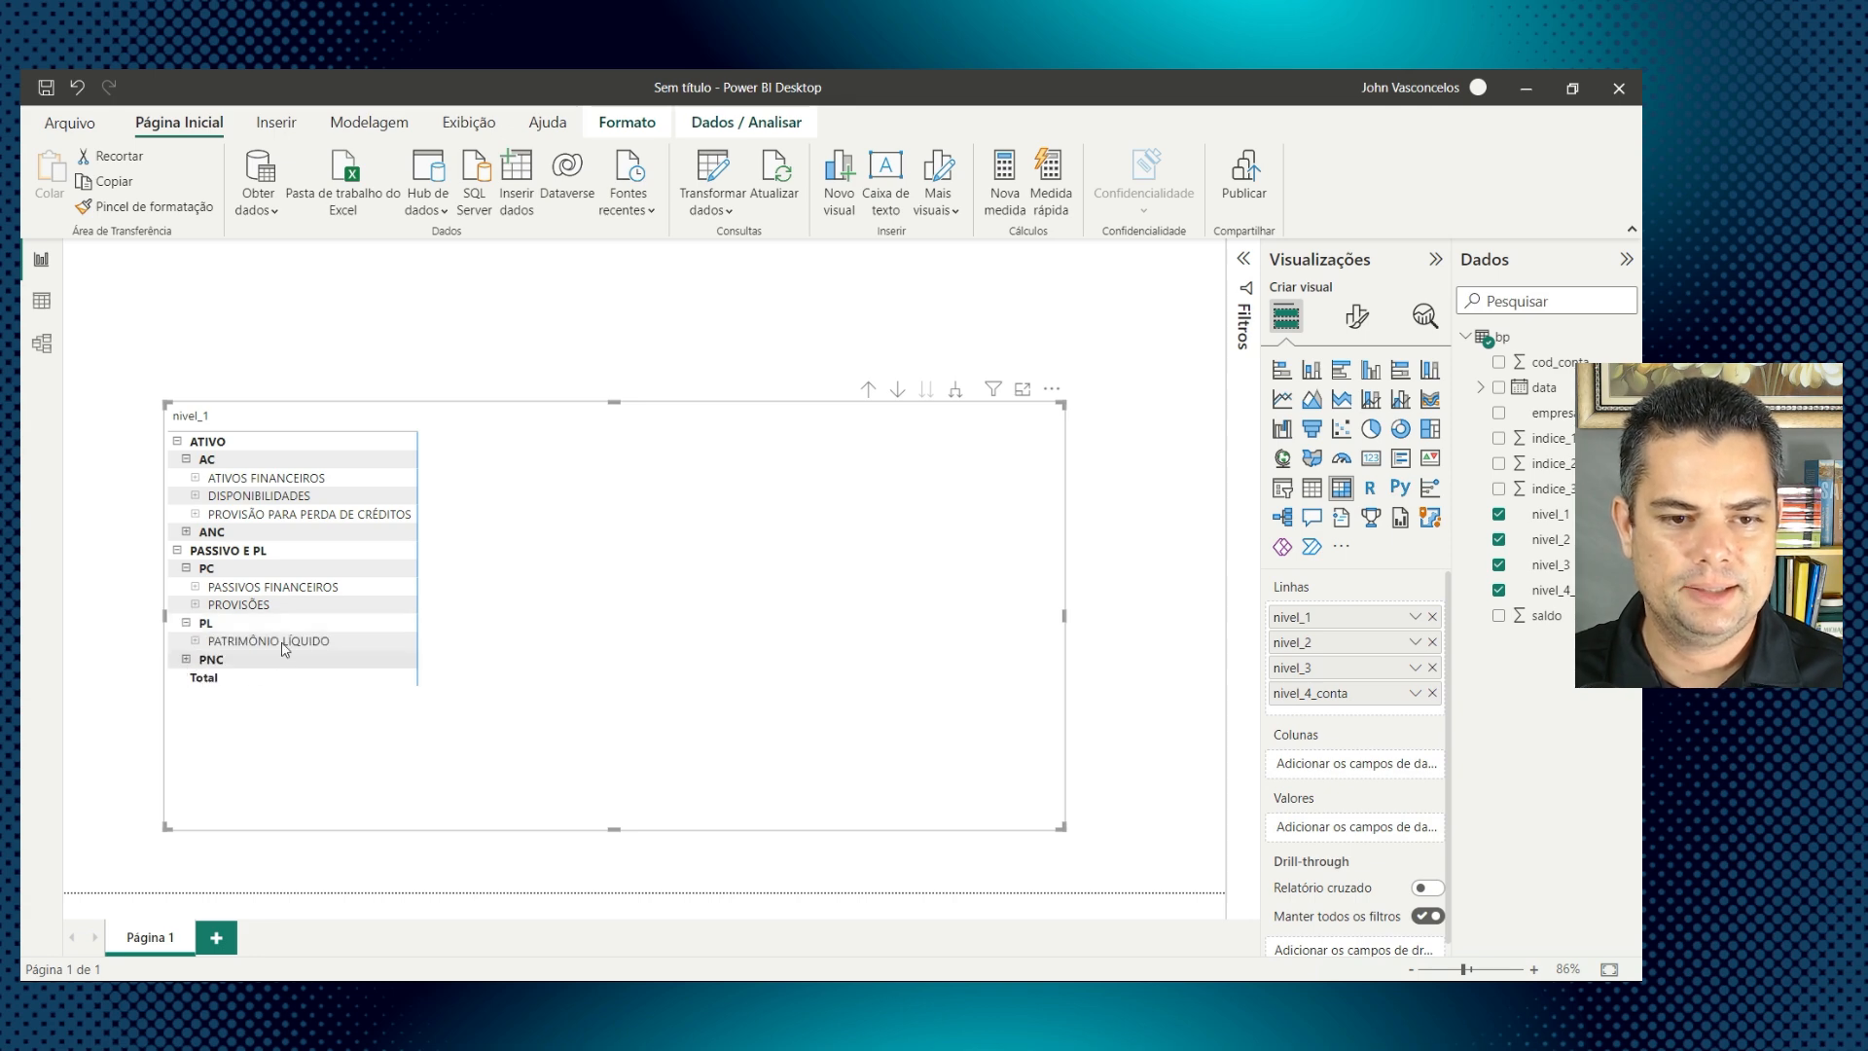
left_click(186, 659)
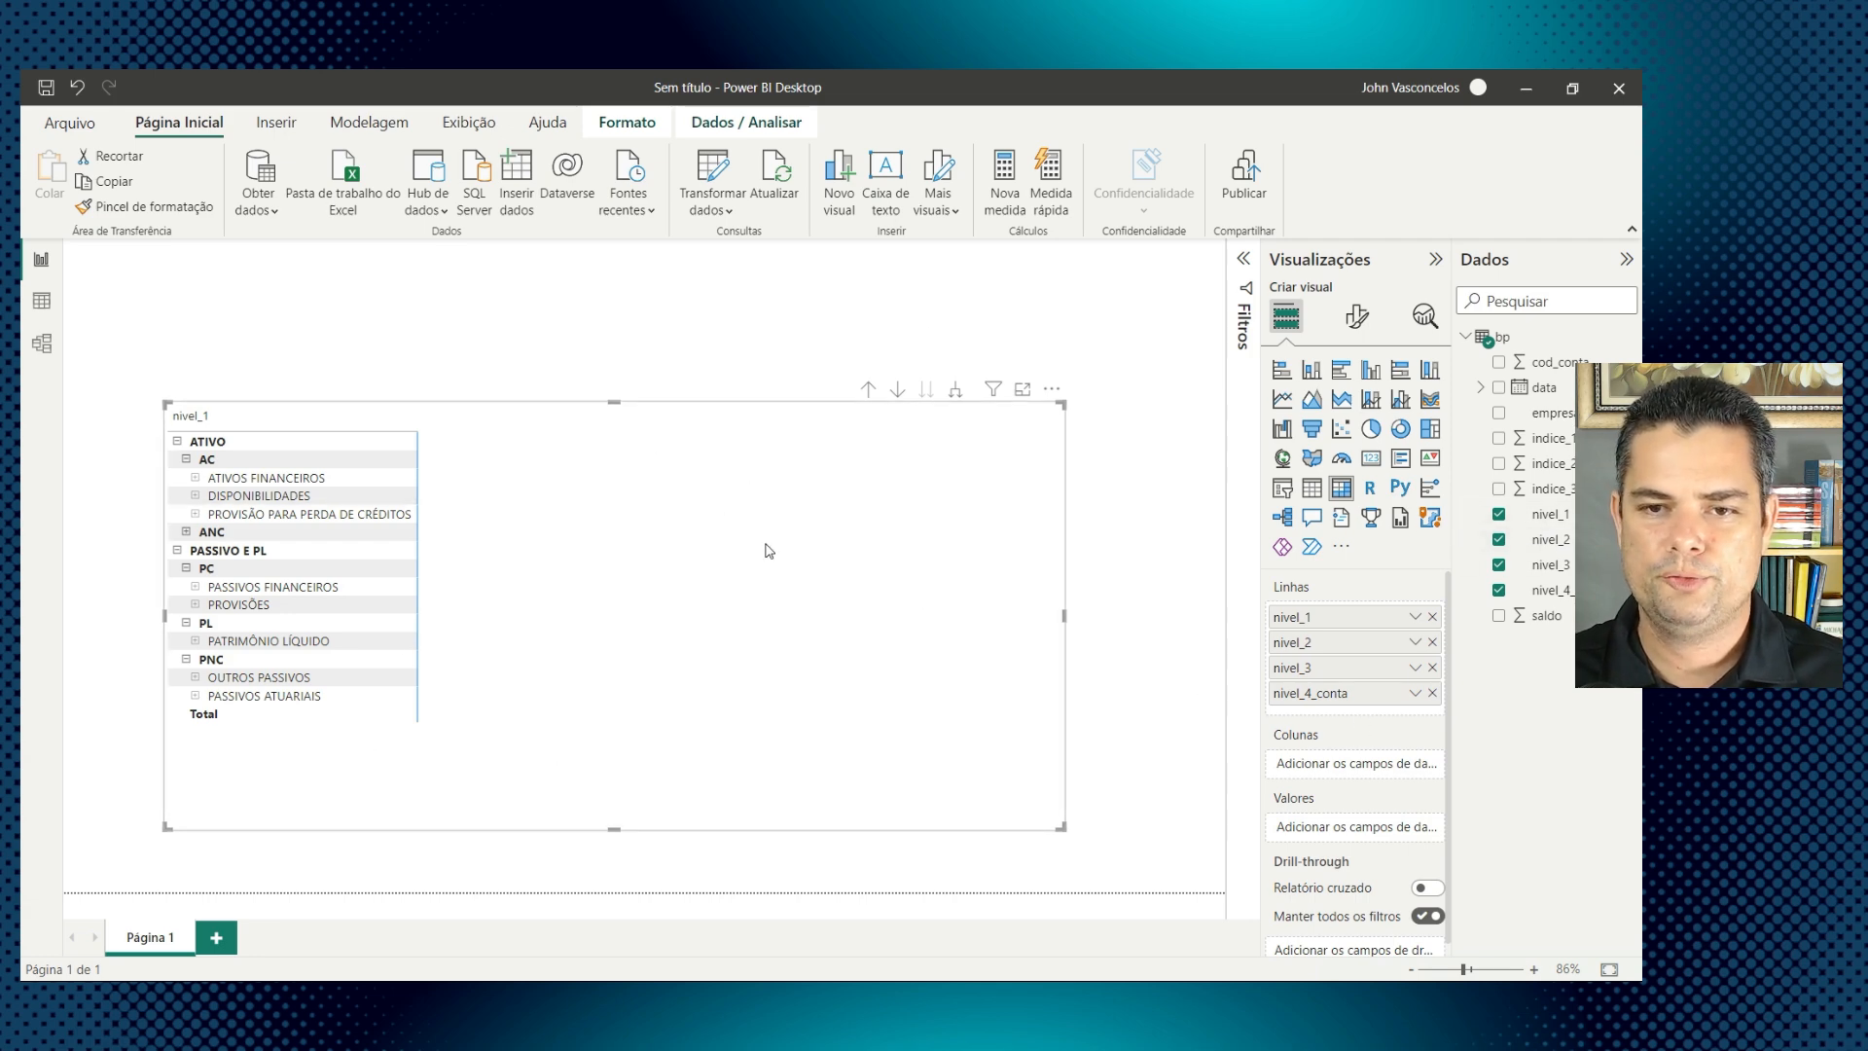
left_click(1111, 351)
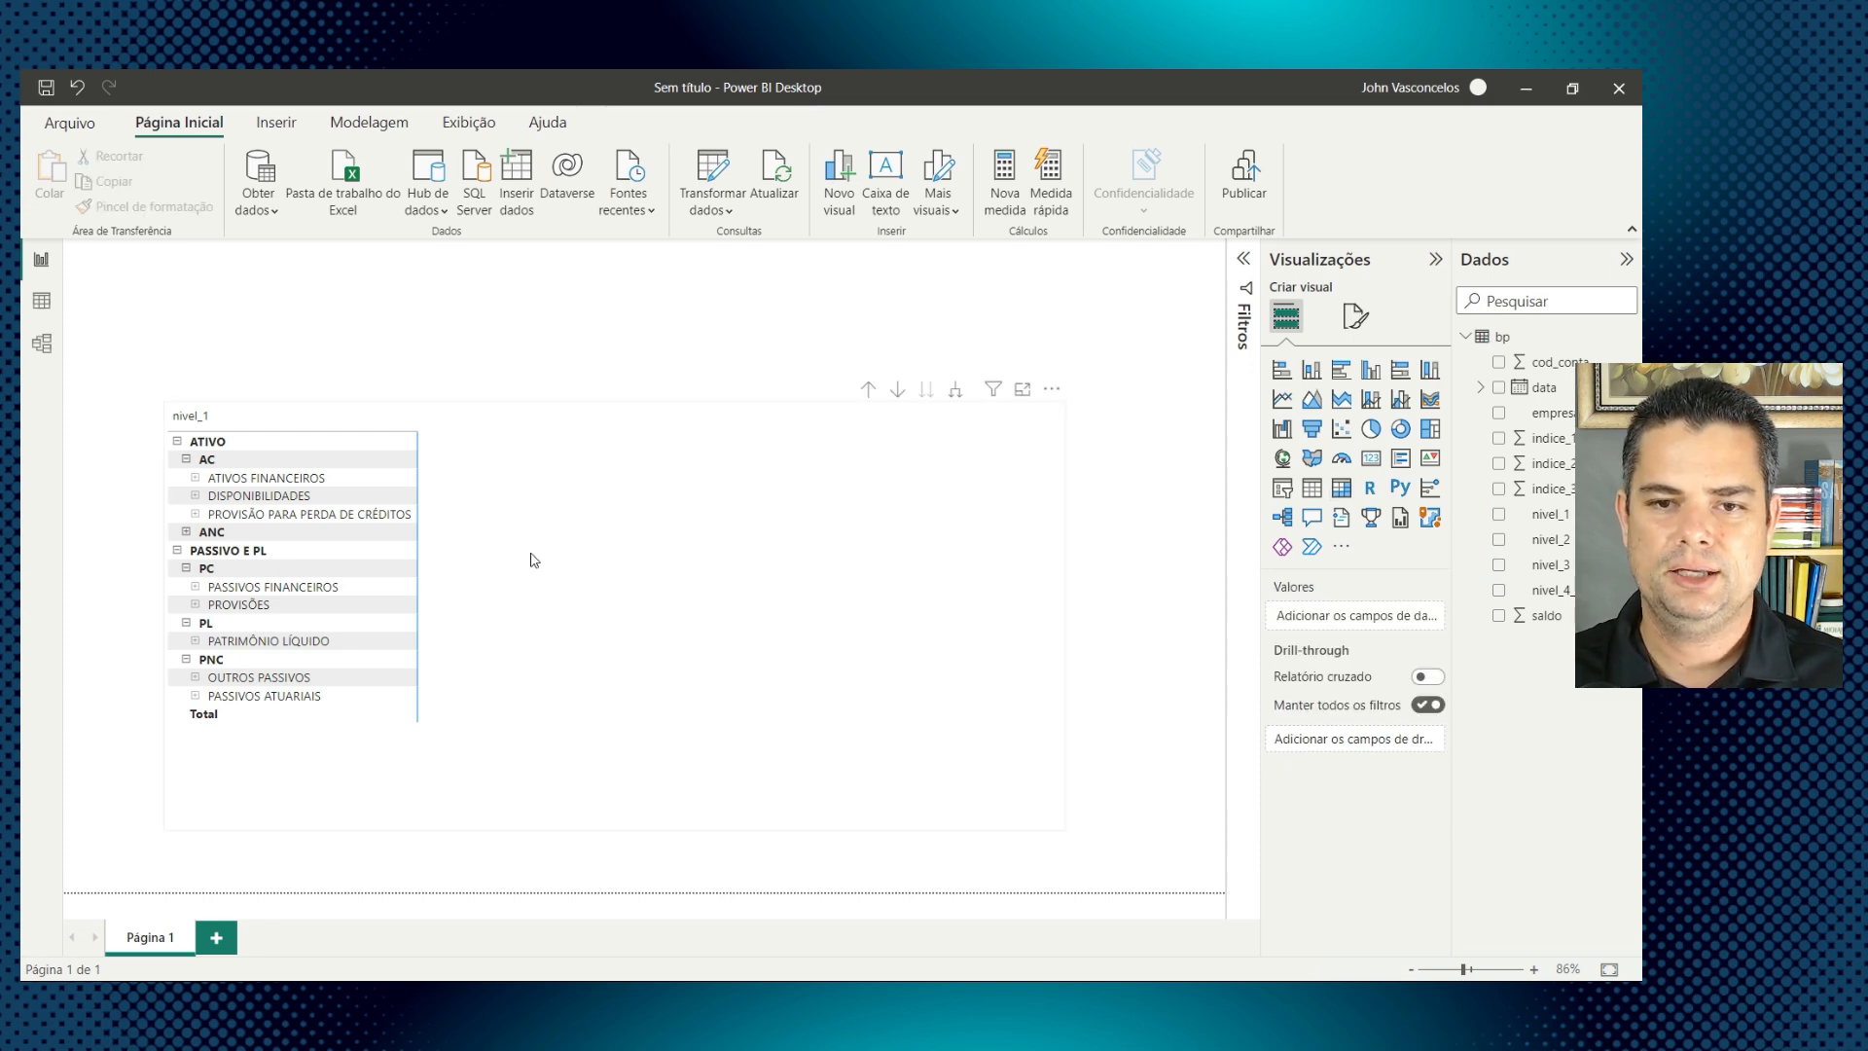
left_click(488, 511)
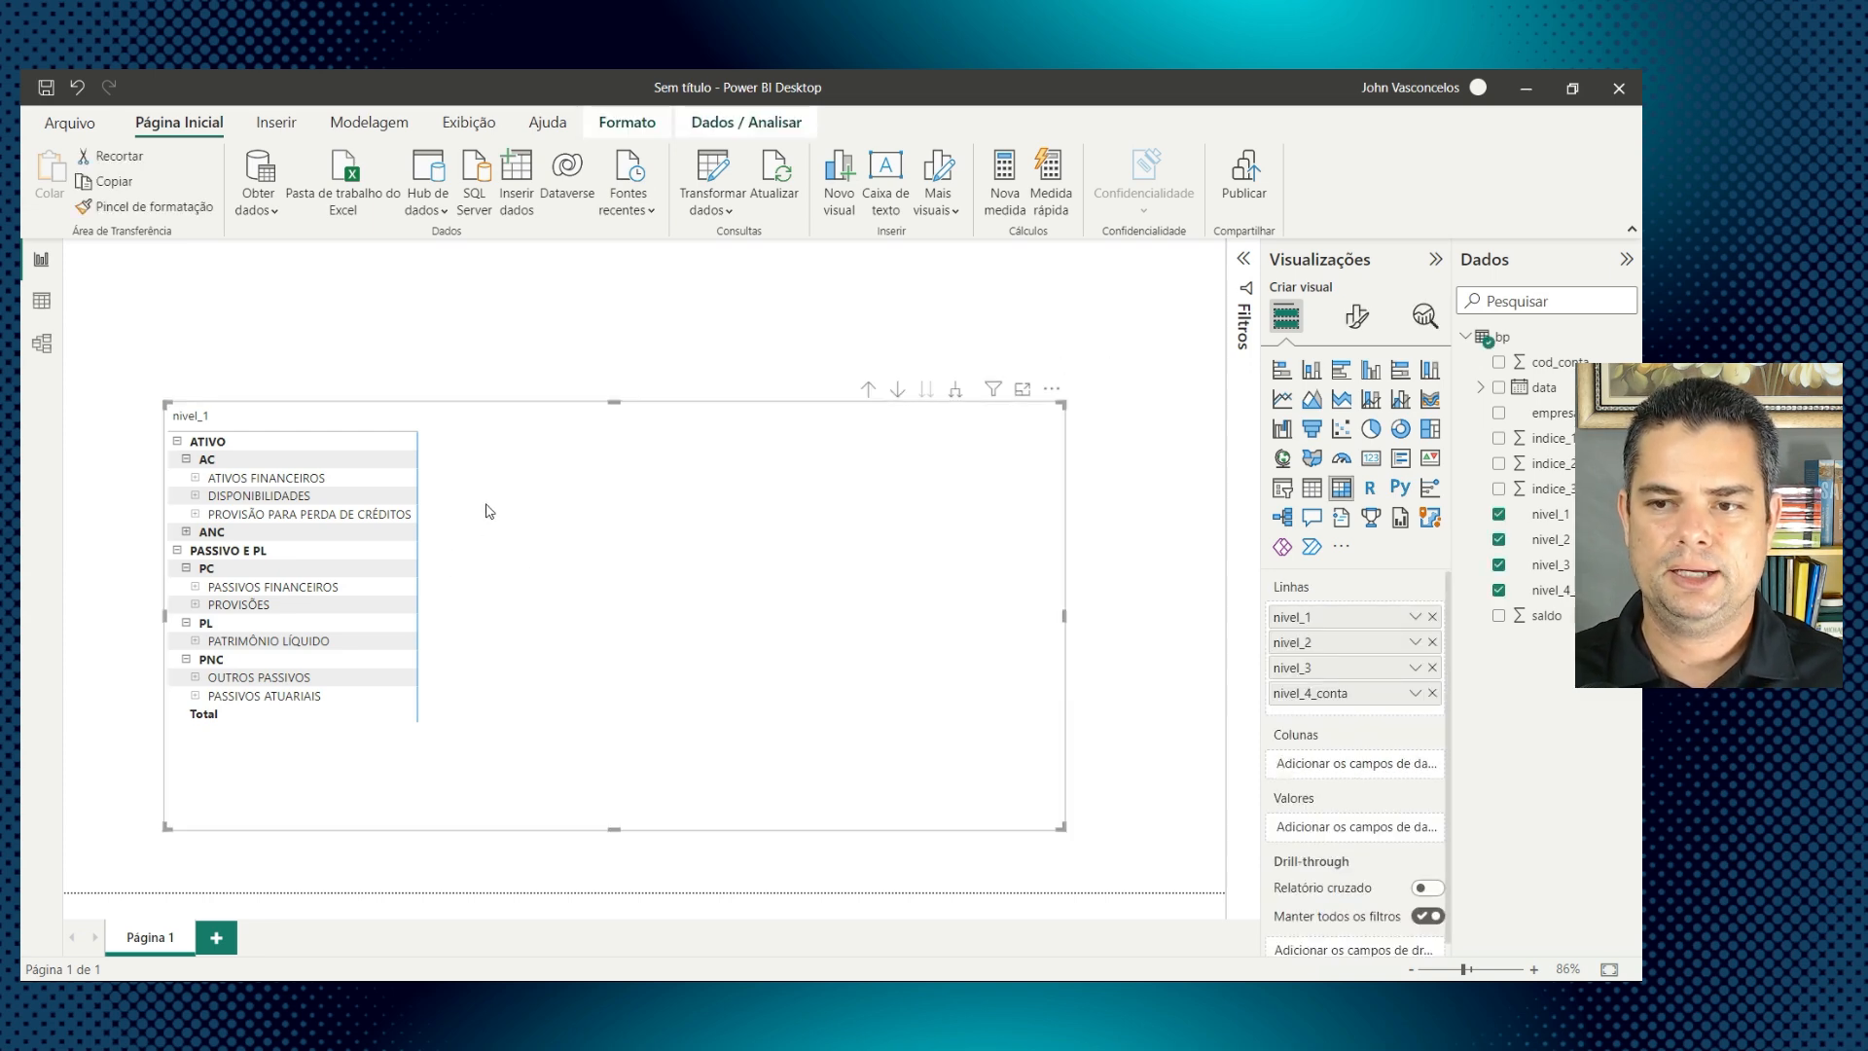
Step: Sort the nivel_1 column by indice_1 and the nivel_2 column by indice_2
left_click(1548, 515)
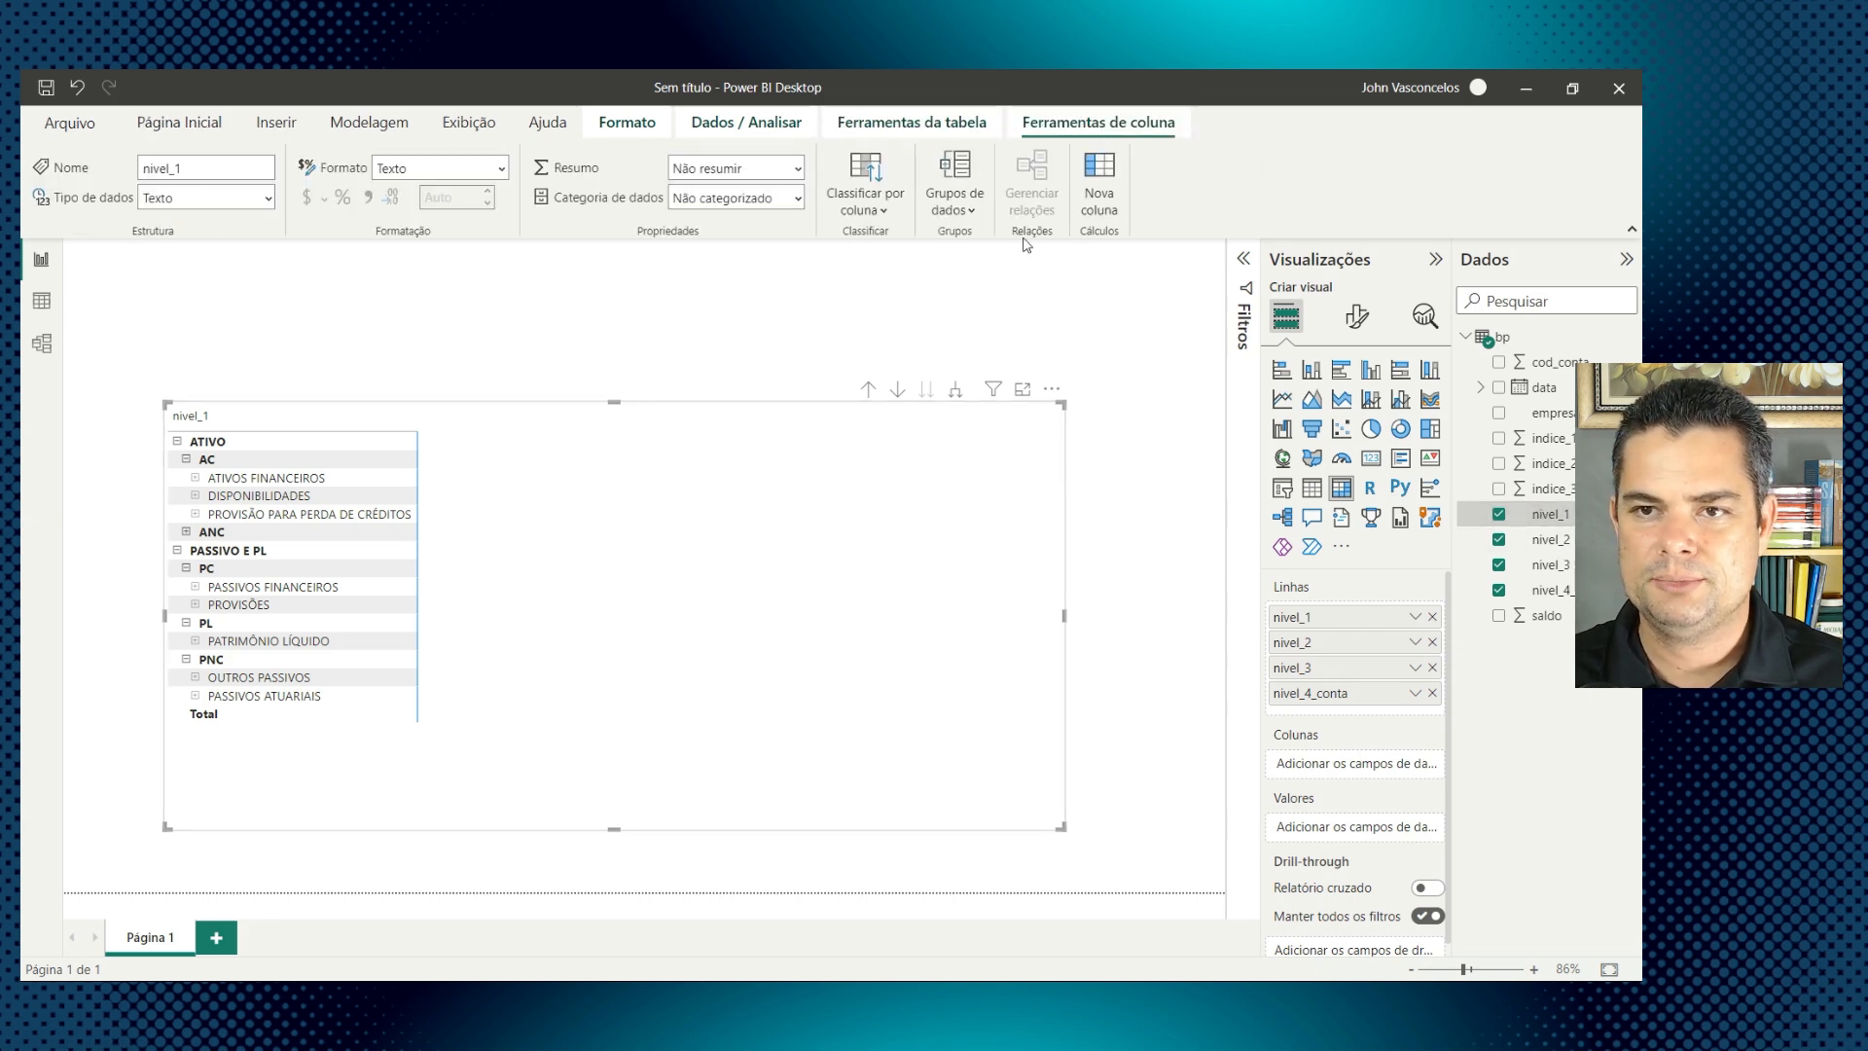
left_click(872, 207)
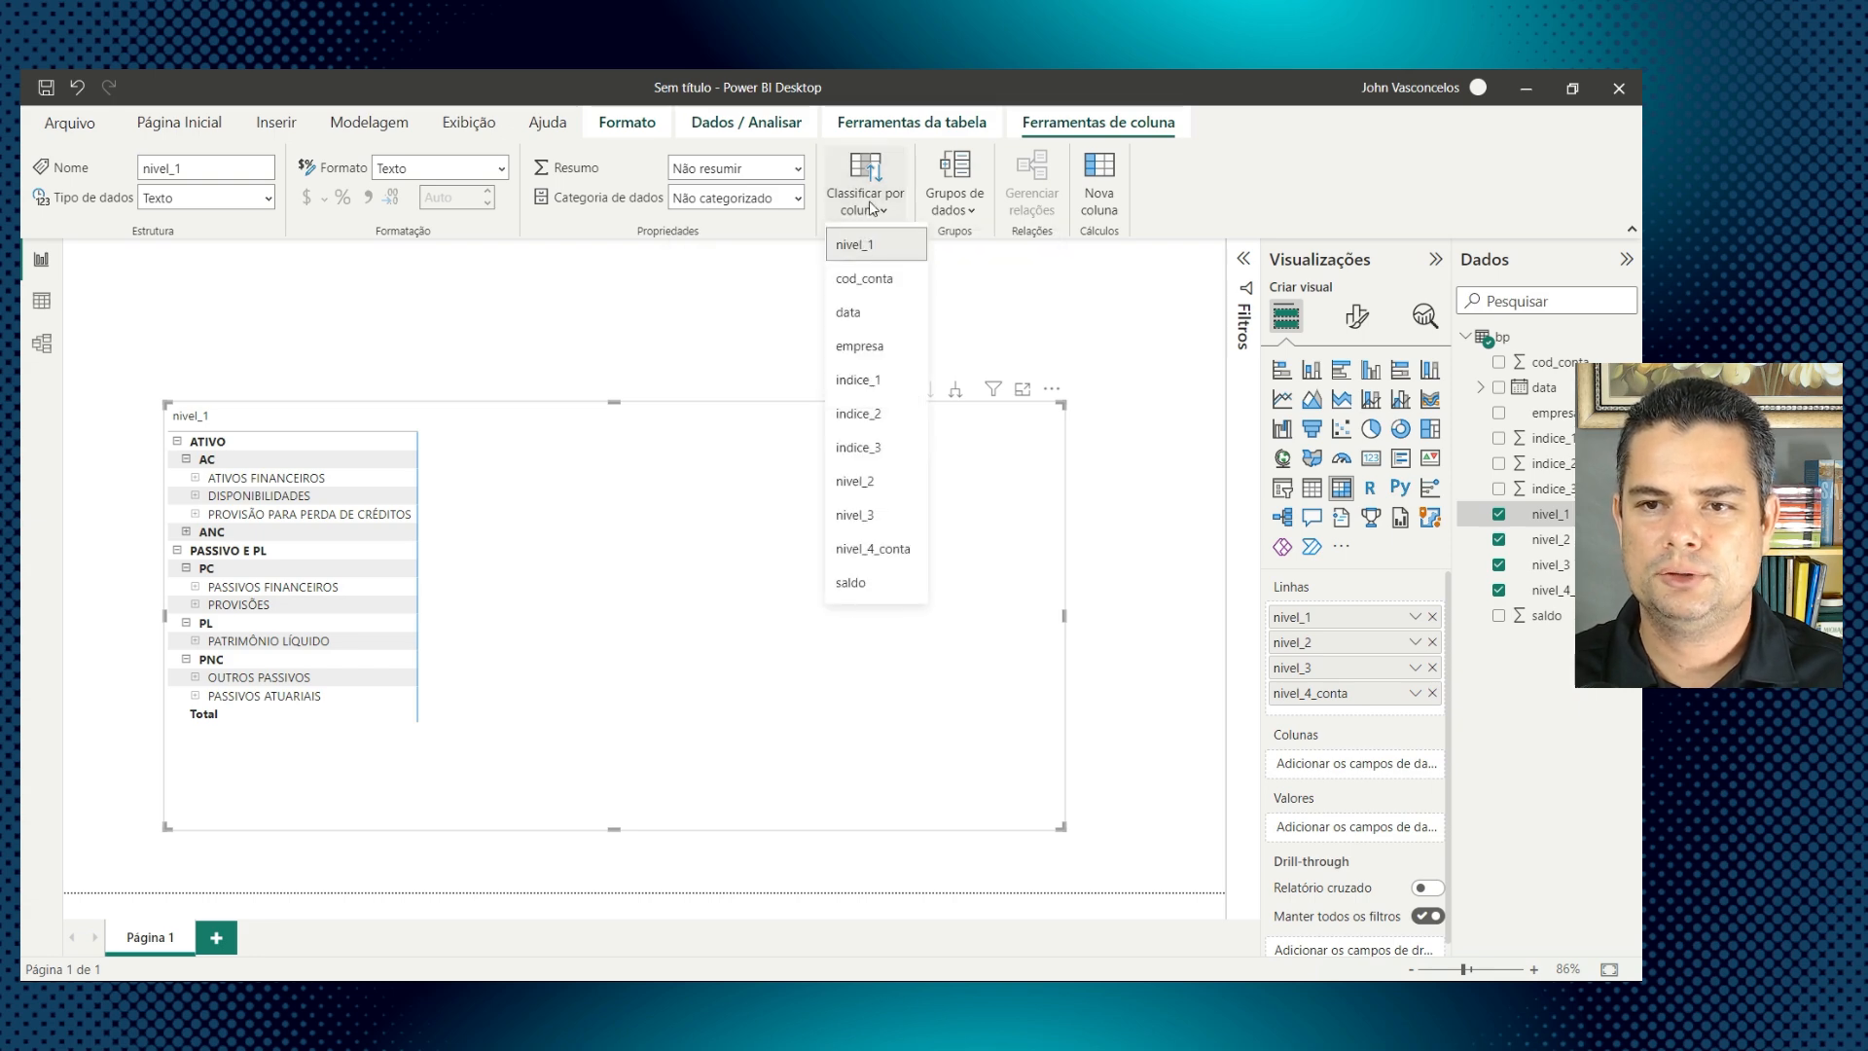
left_click(874, 384)
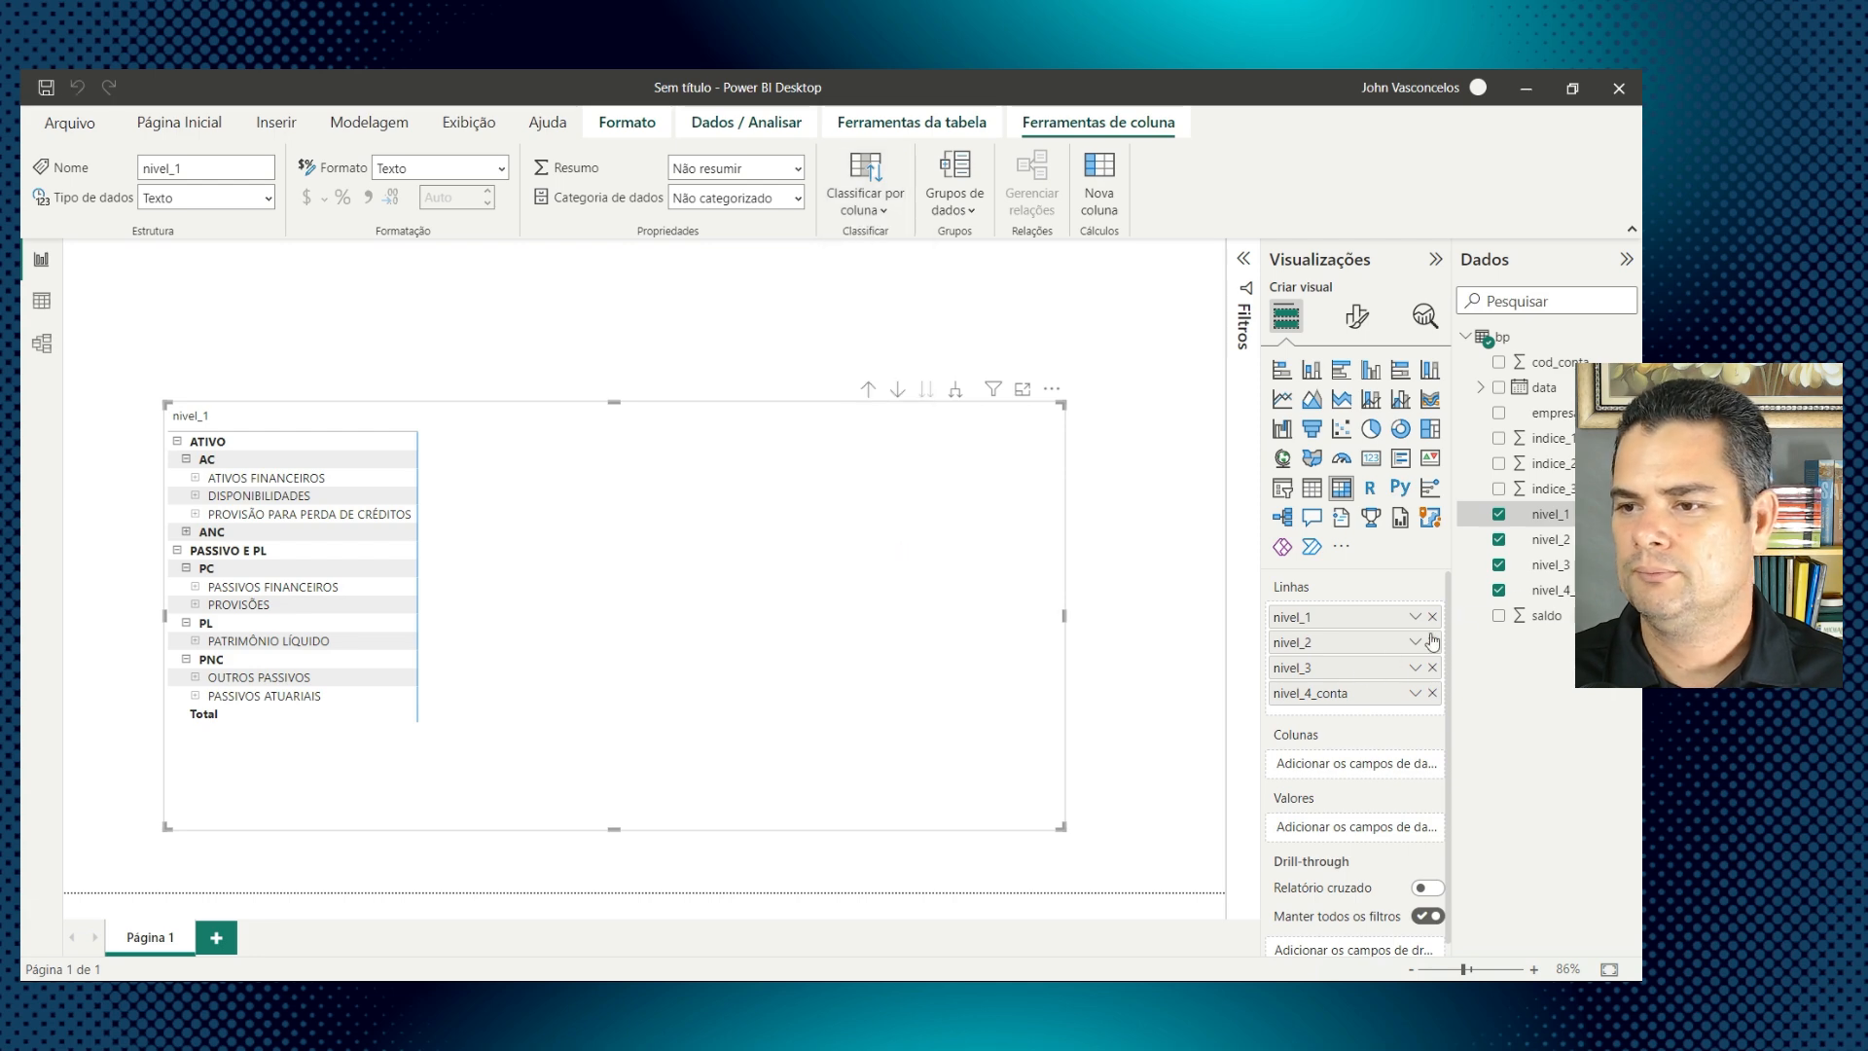
left_click(1548, 547)
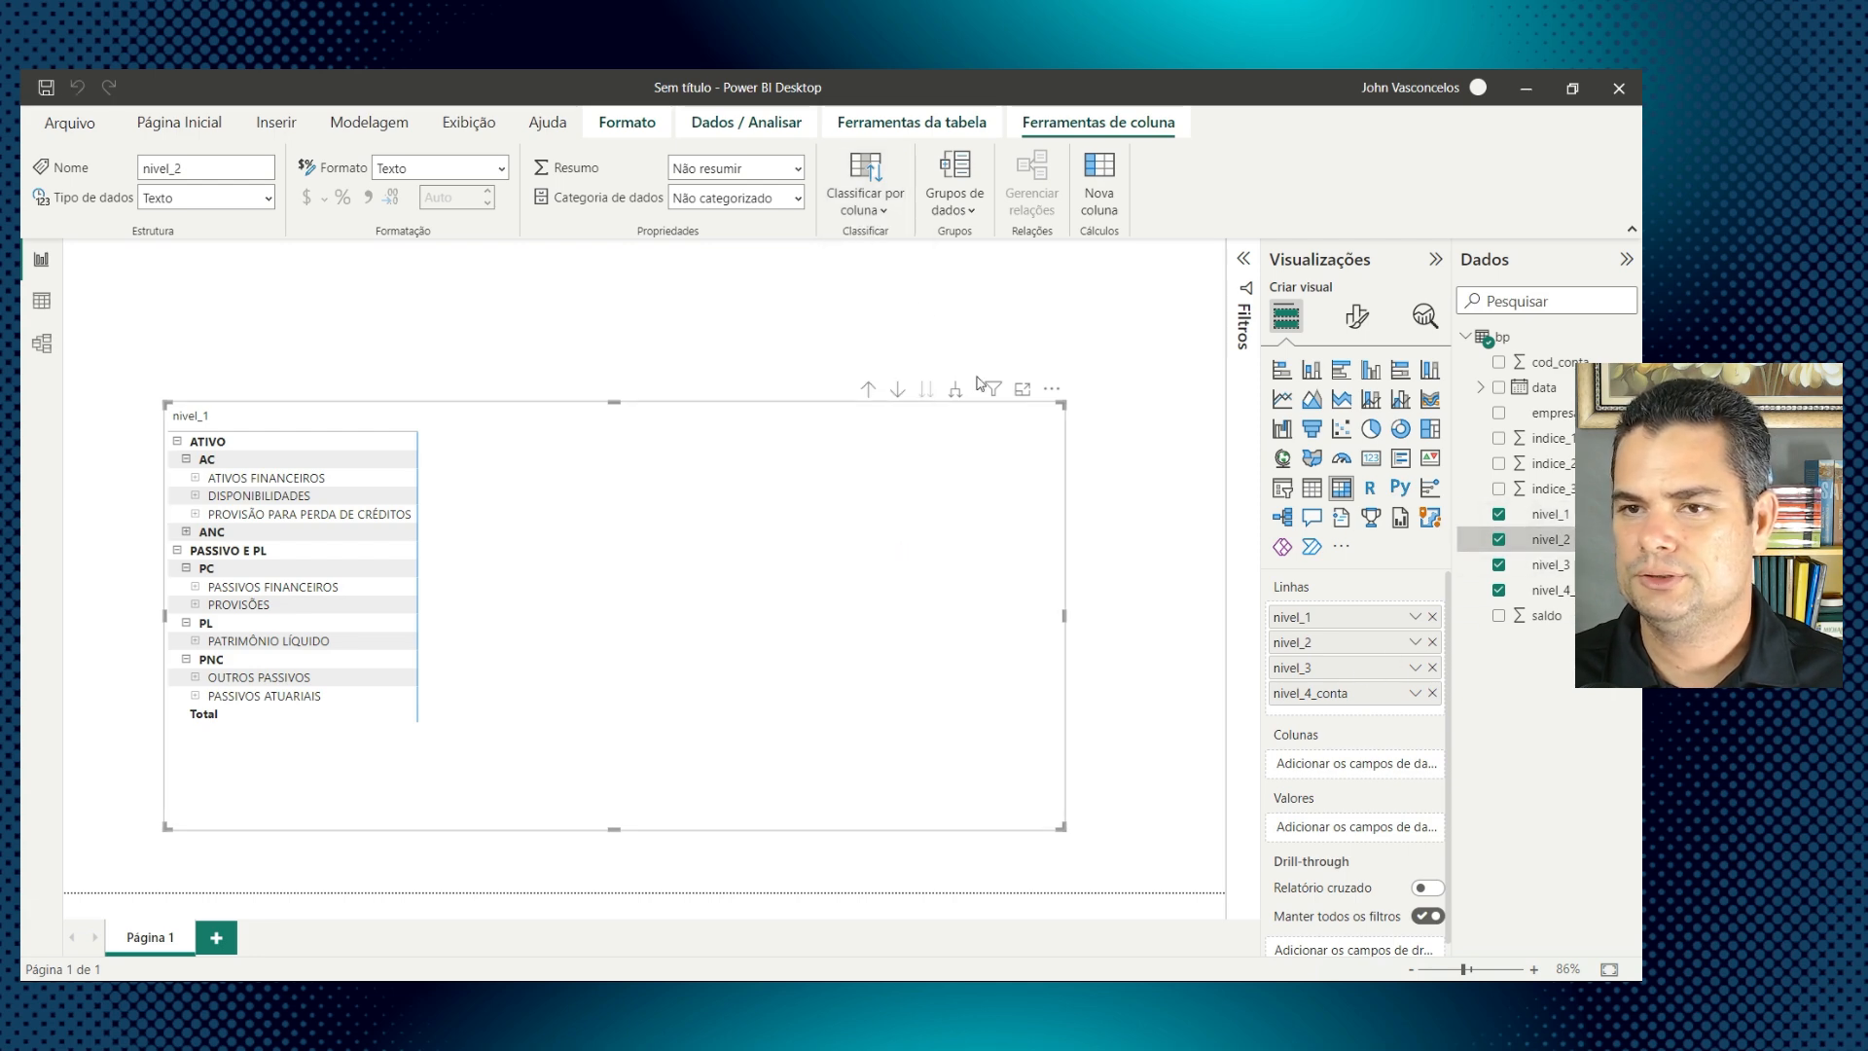
left_click(852, 208)
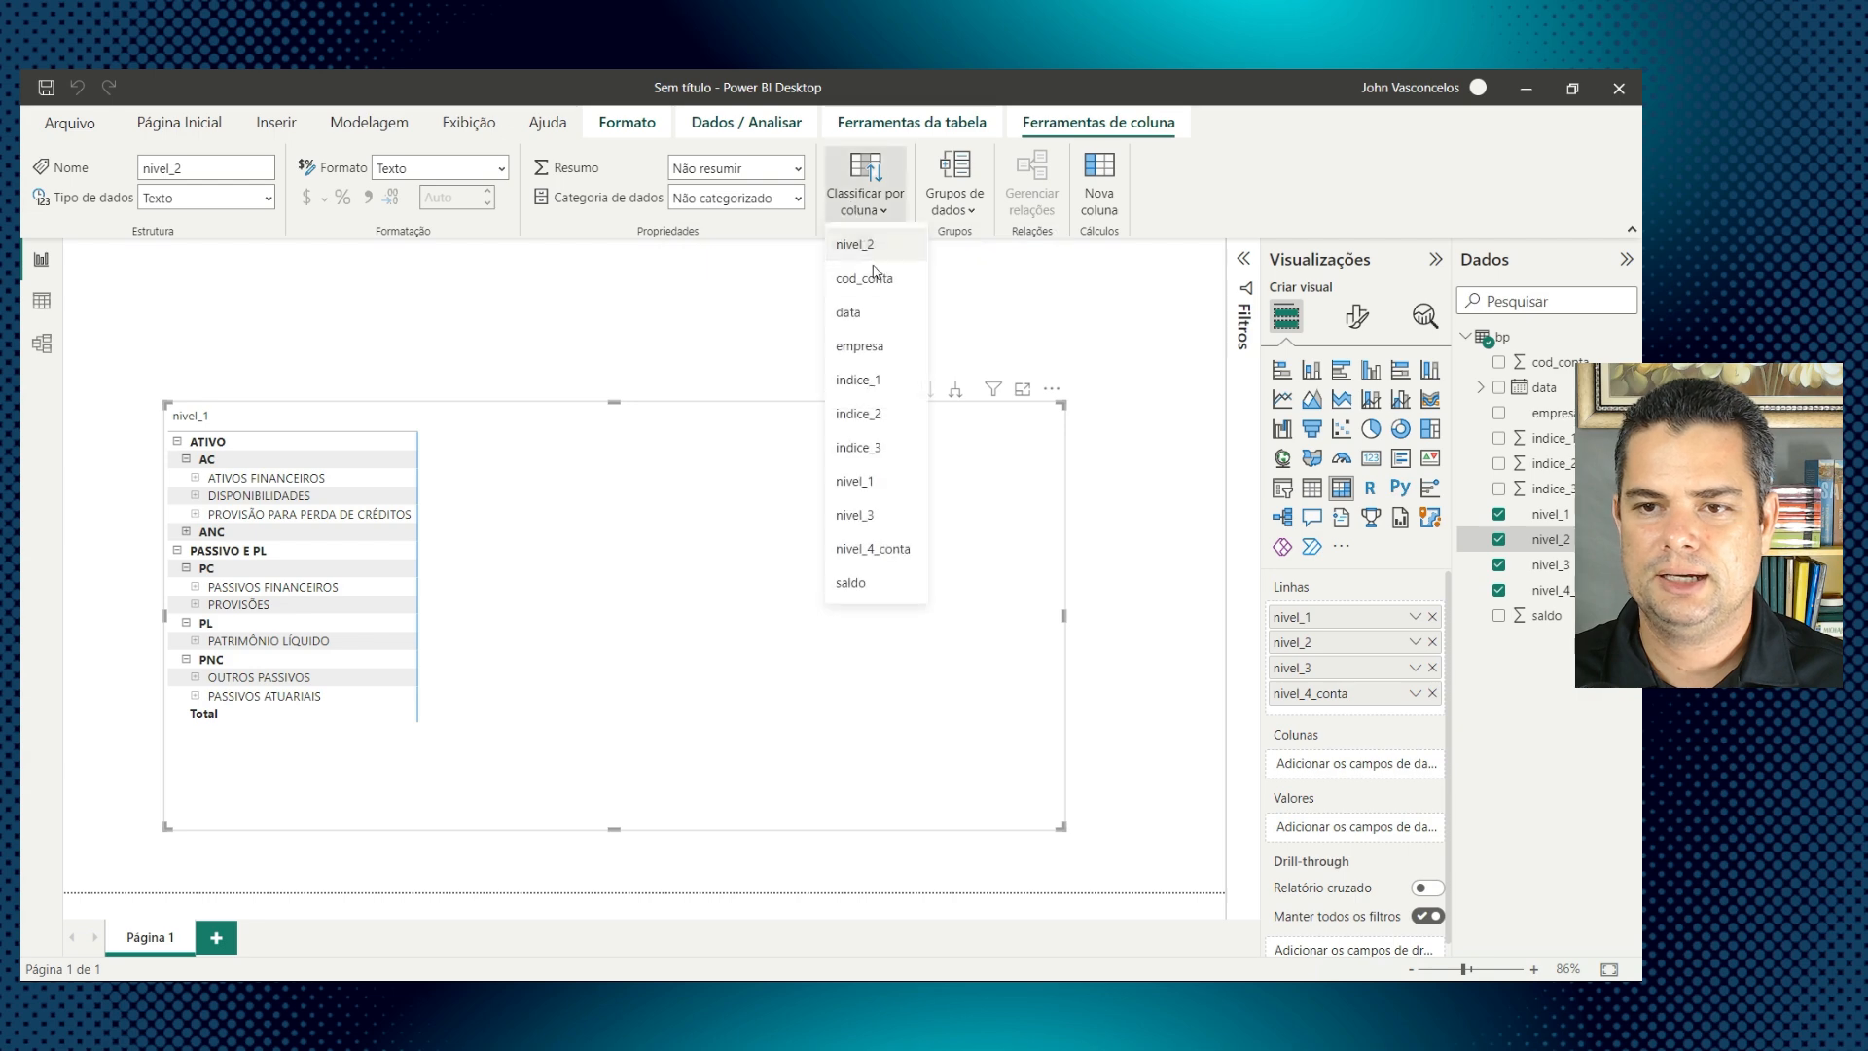
left_click(873, 418)
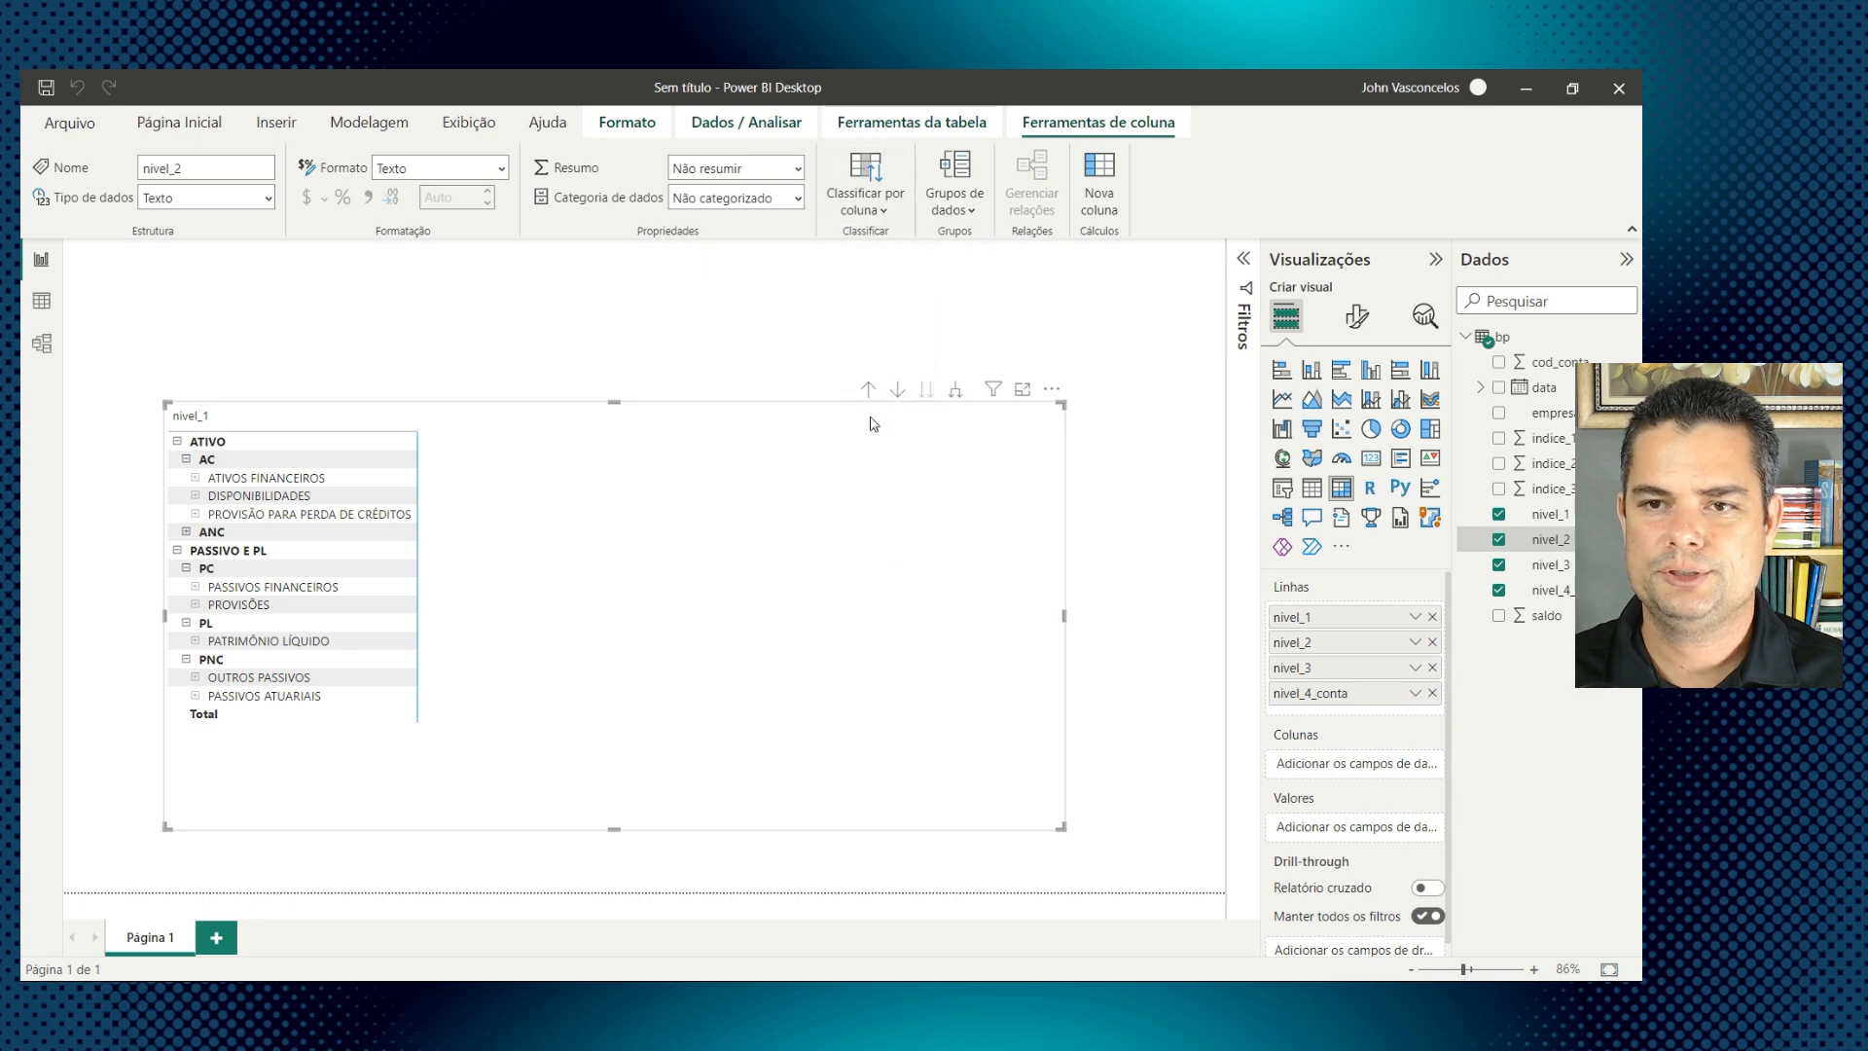
Step: Sort the nivel_3 column by indice_3 and the nivel_4_conta column by cod_conta
left_click(1555, 568)
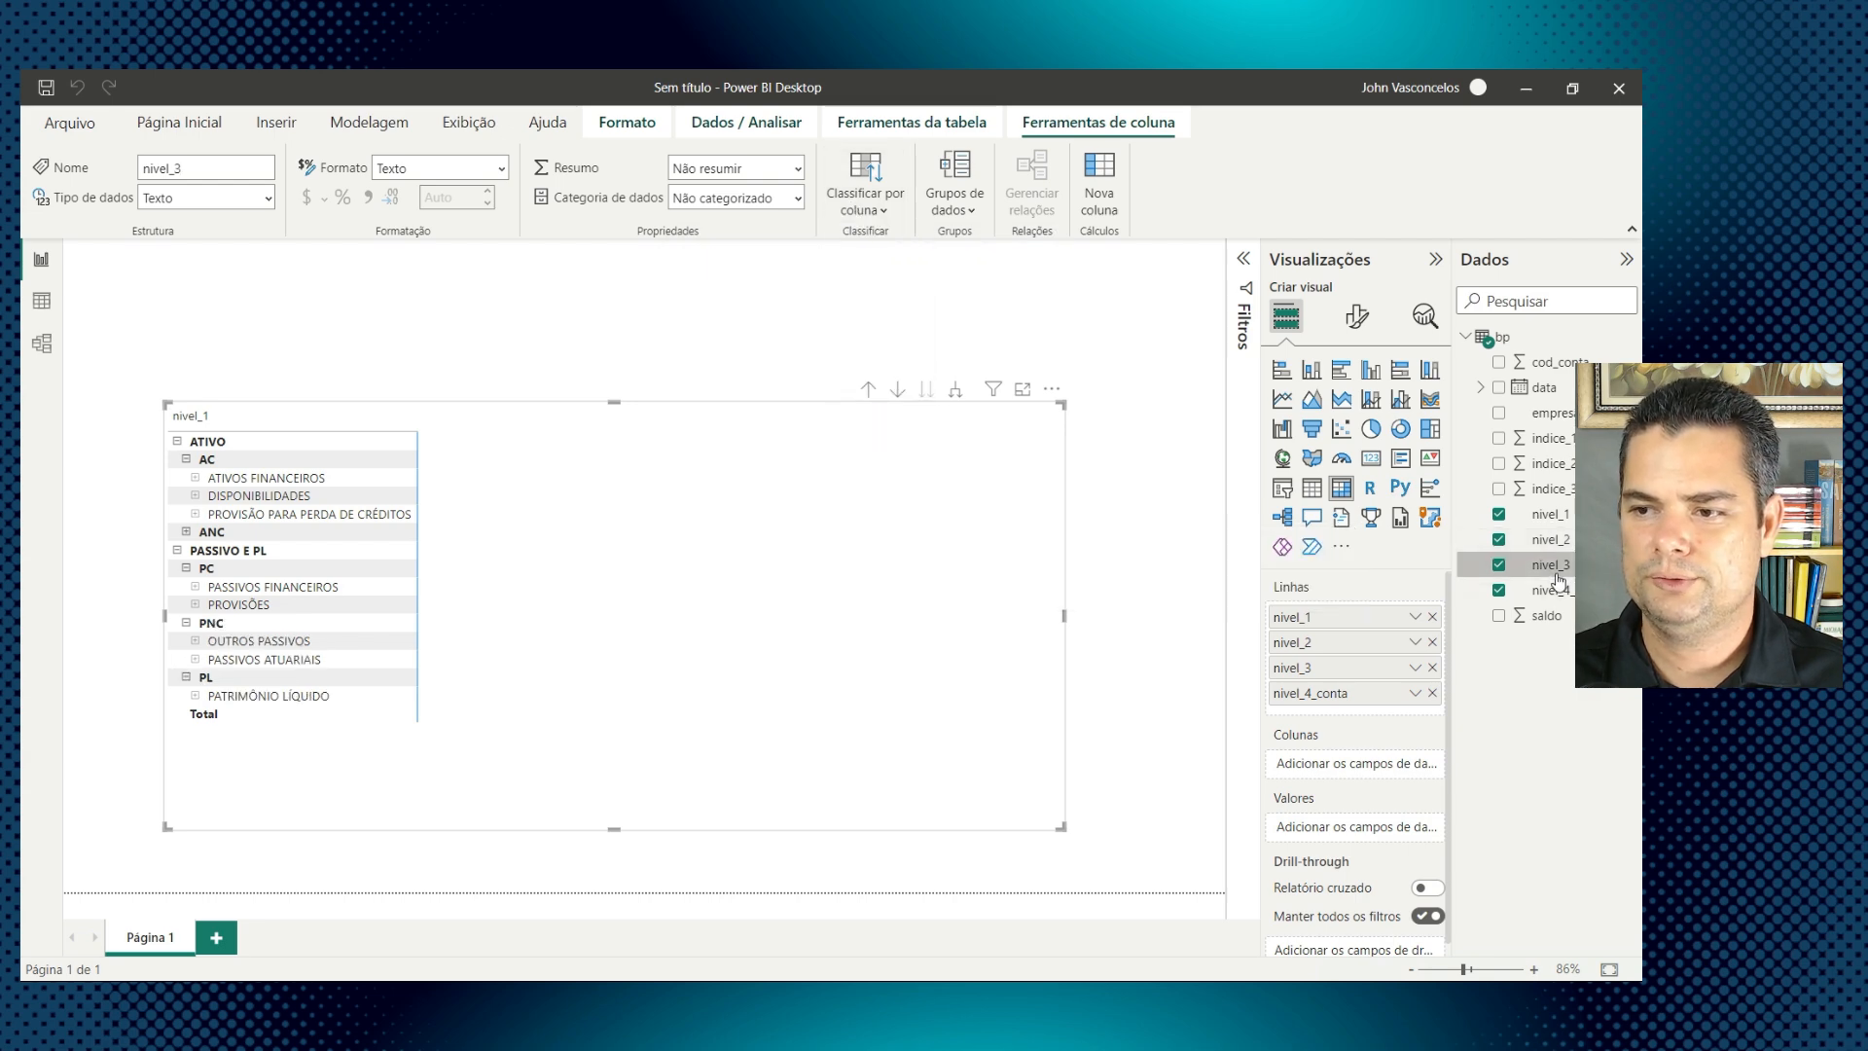
left_click(863, 210)
left_click(881, 447)
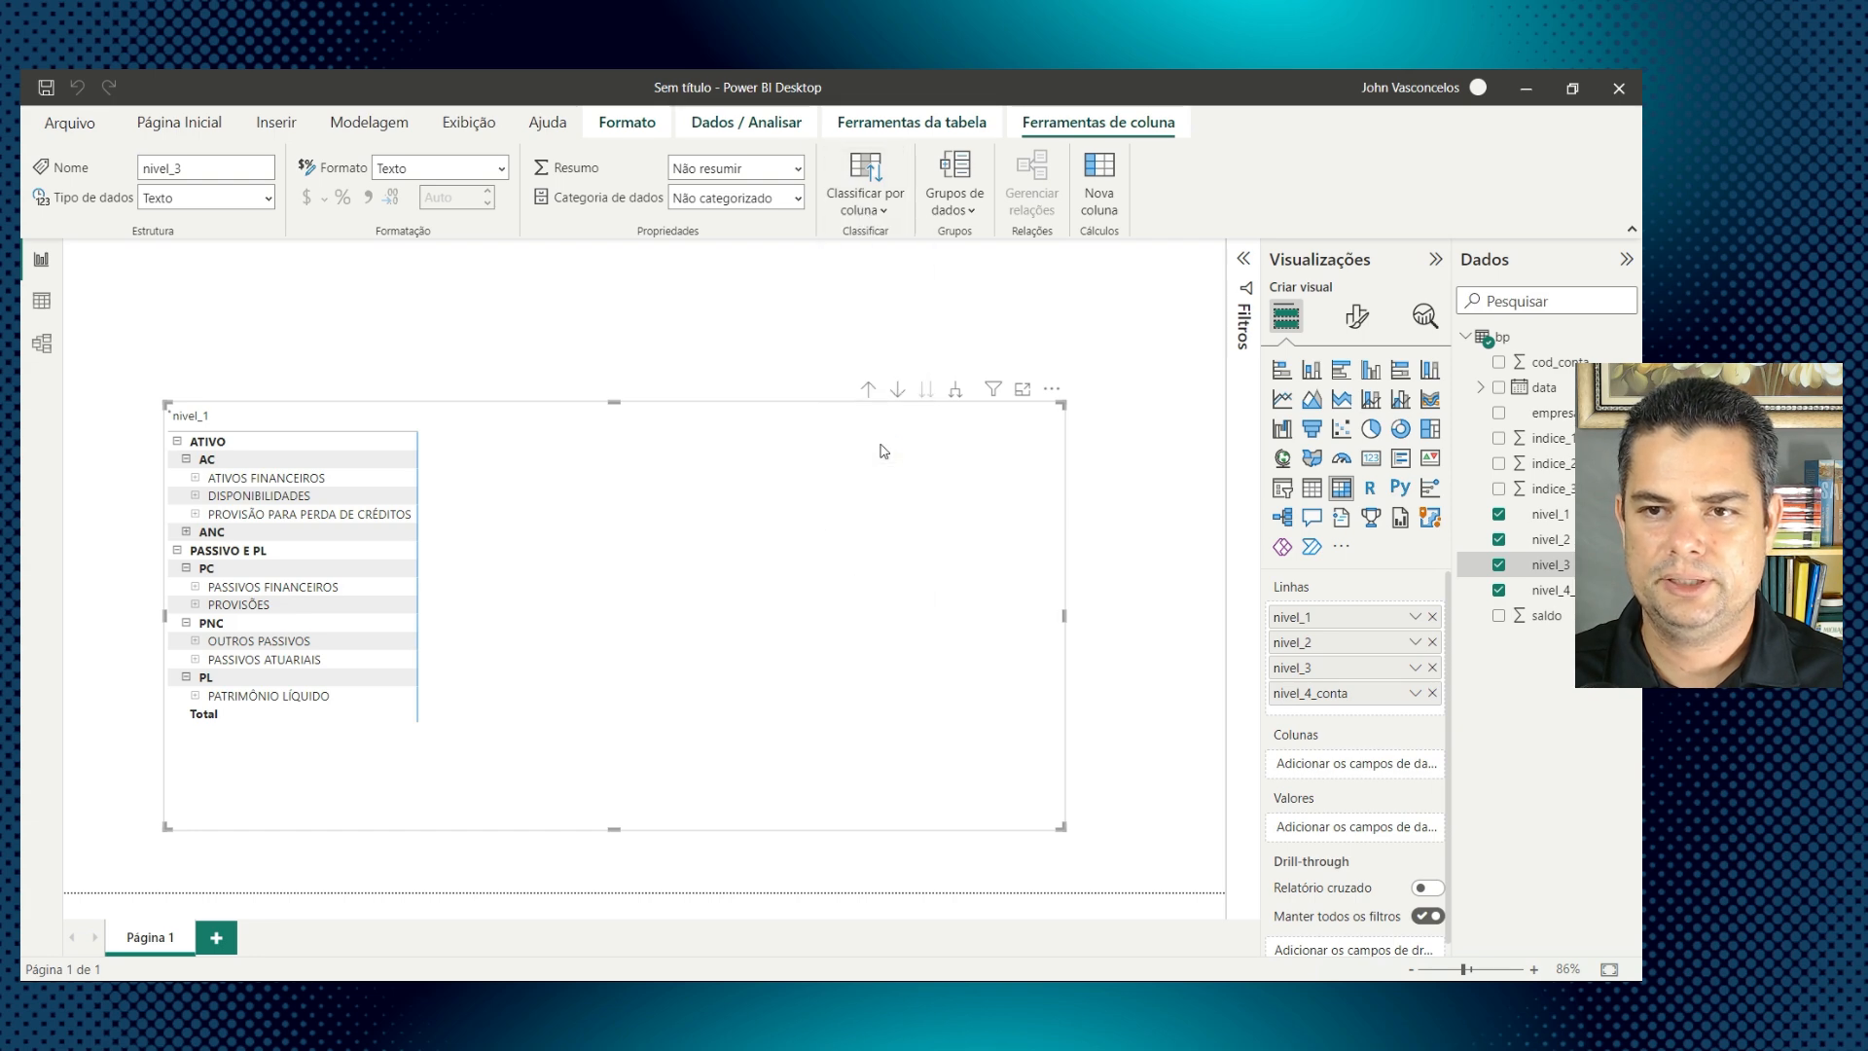
left_click(1555, 591)
left_click(865, 201)
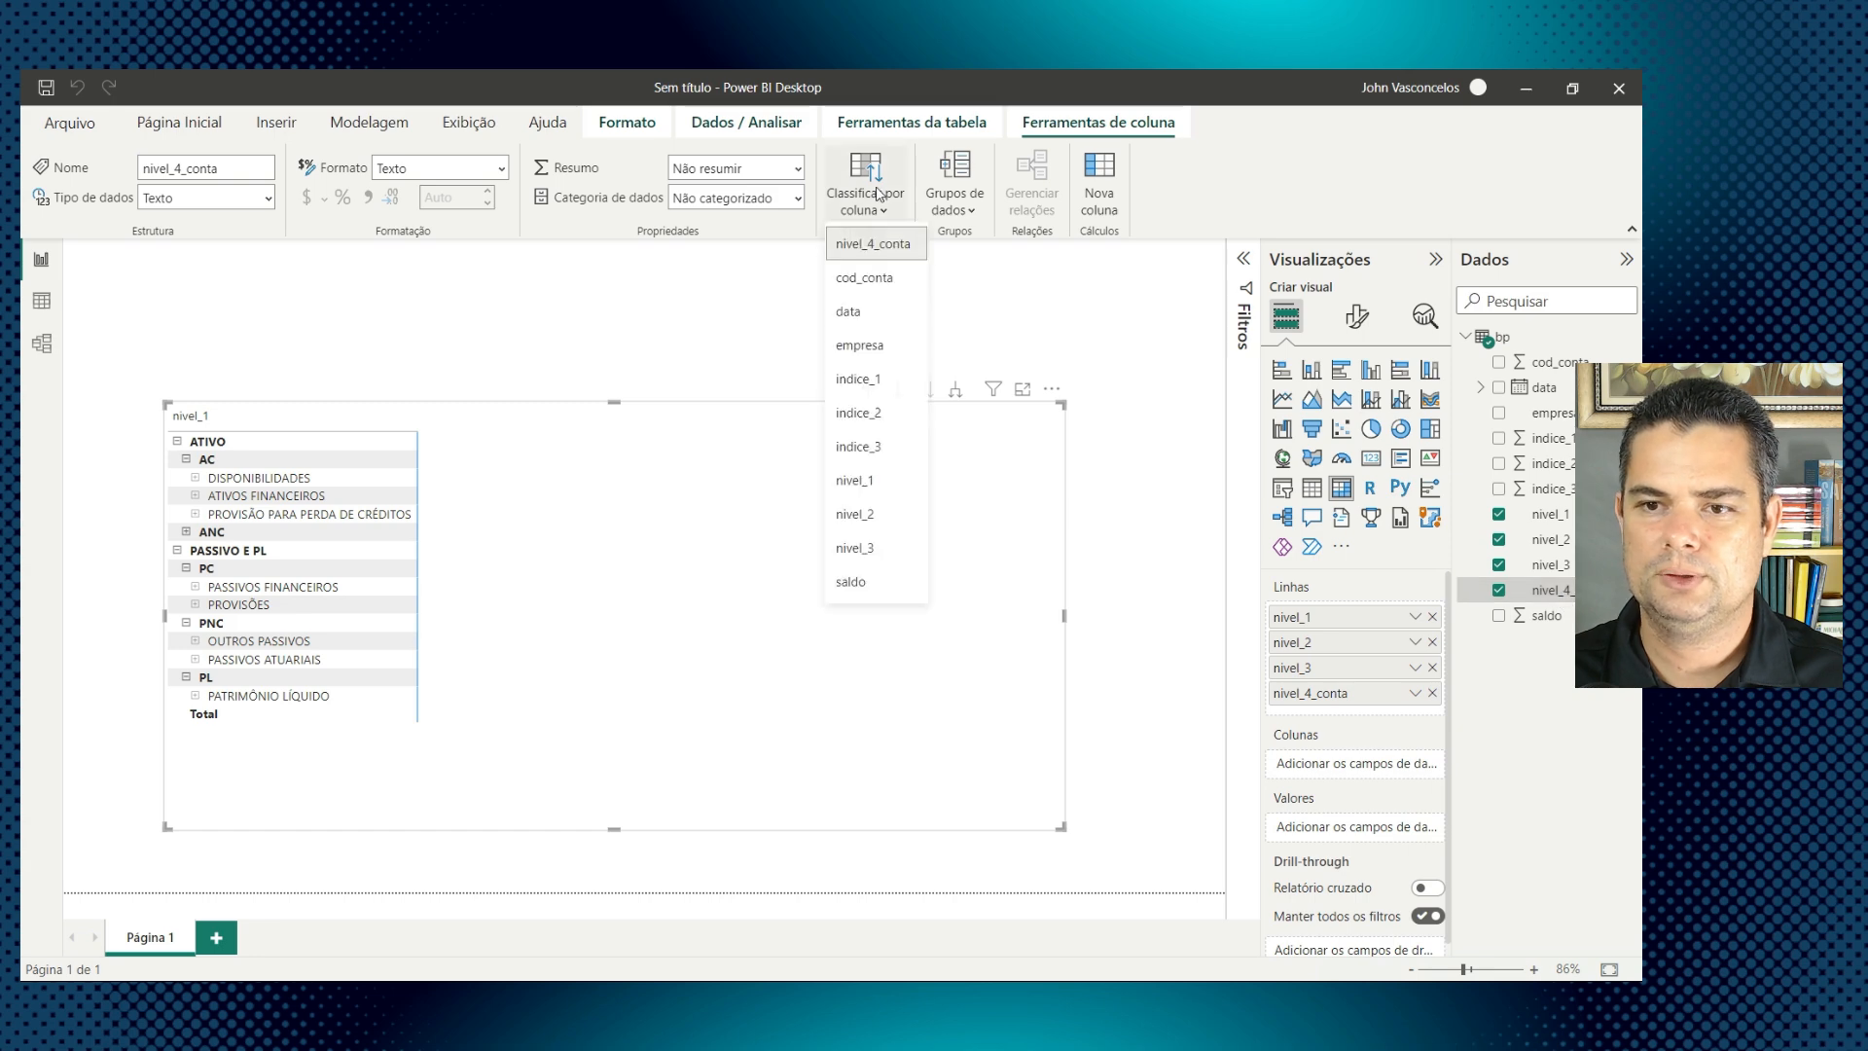
left_click(885, 278)
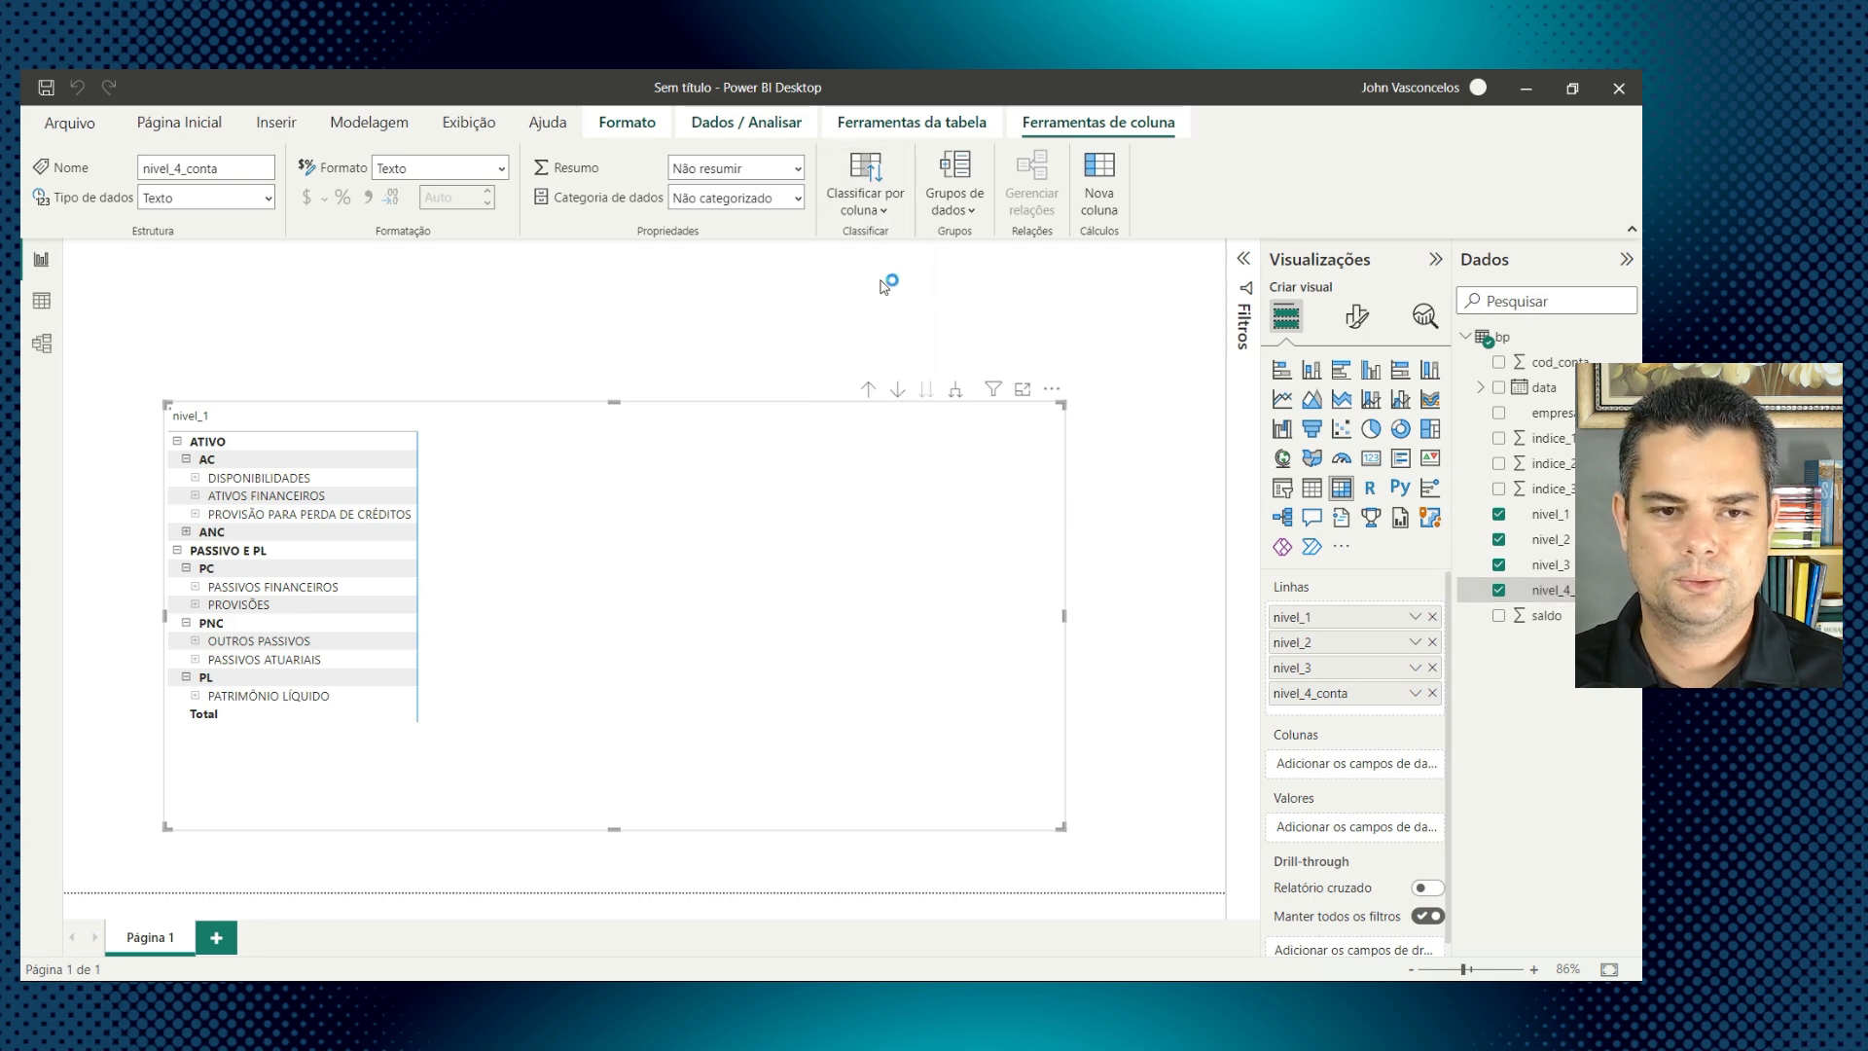
left_click(609, 400)
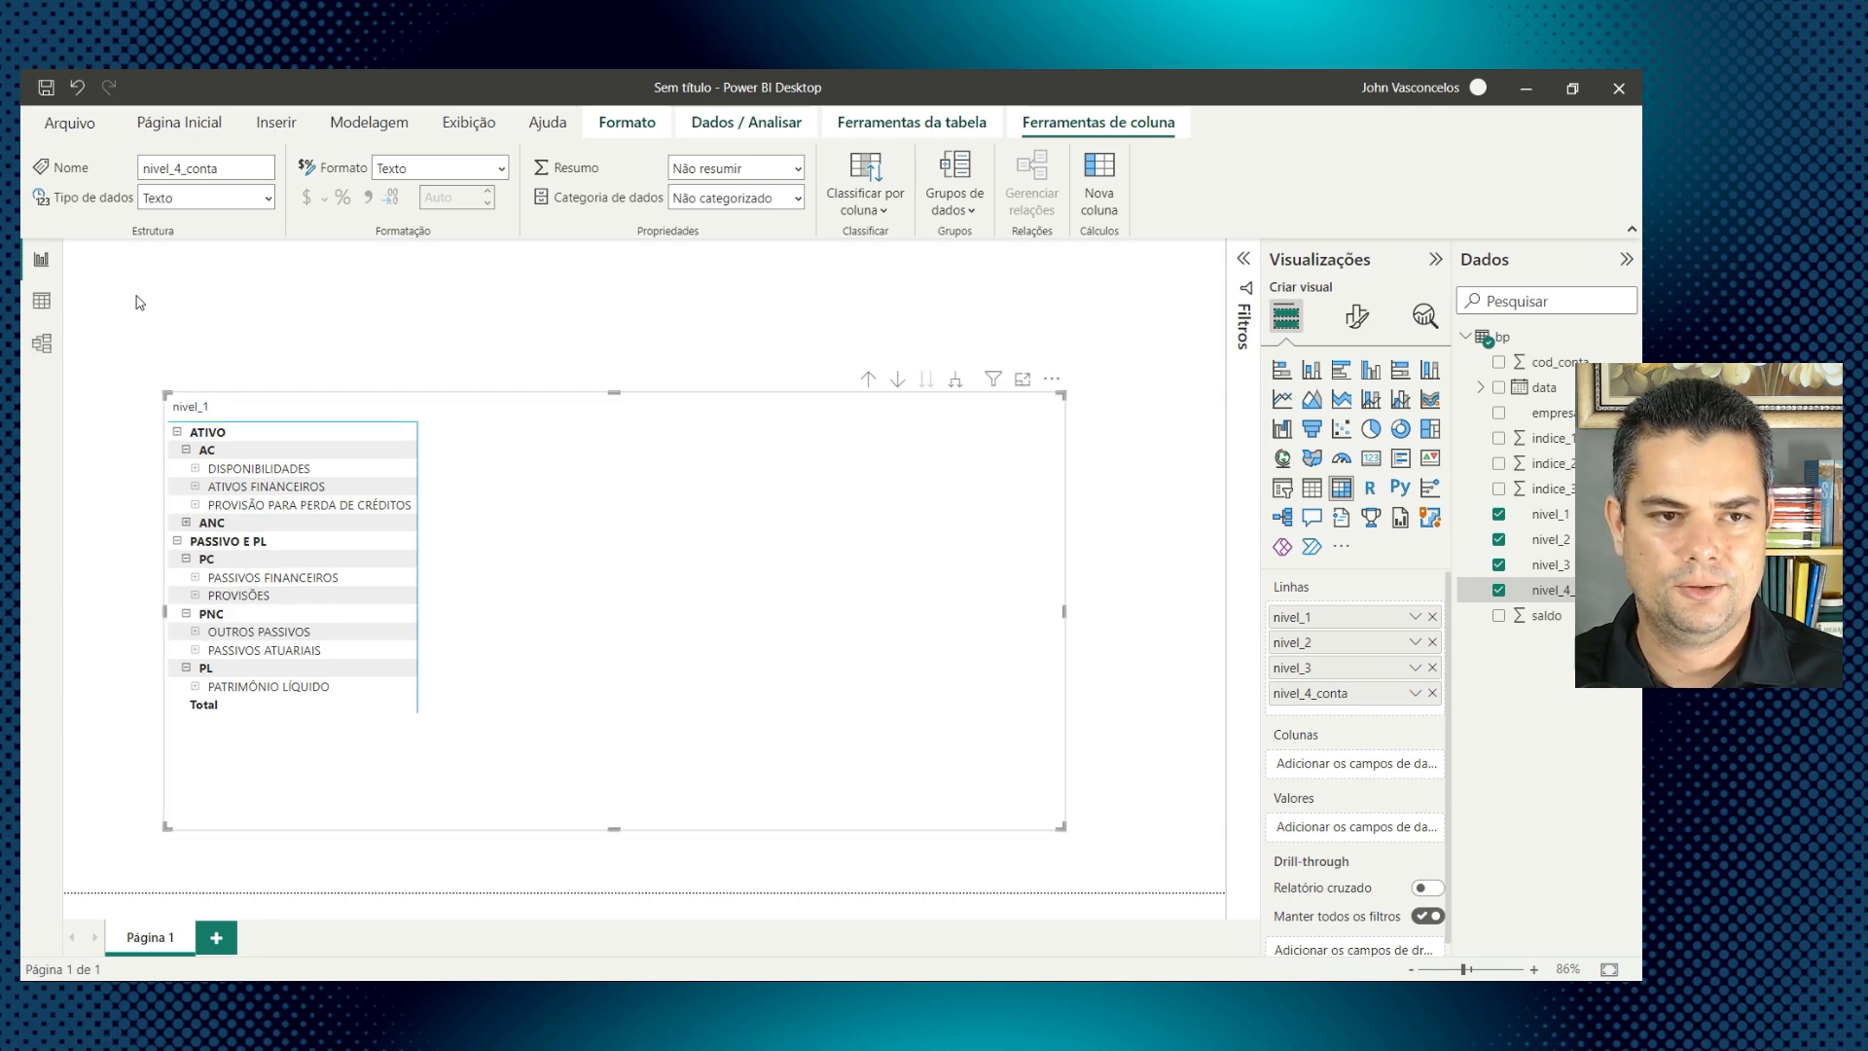
Step: Examine the indice_3 and nivel_3 columns in the bp table's data, and return to the report page
left_click(58, 309)
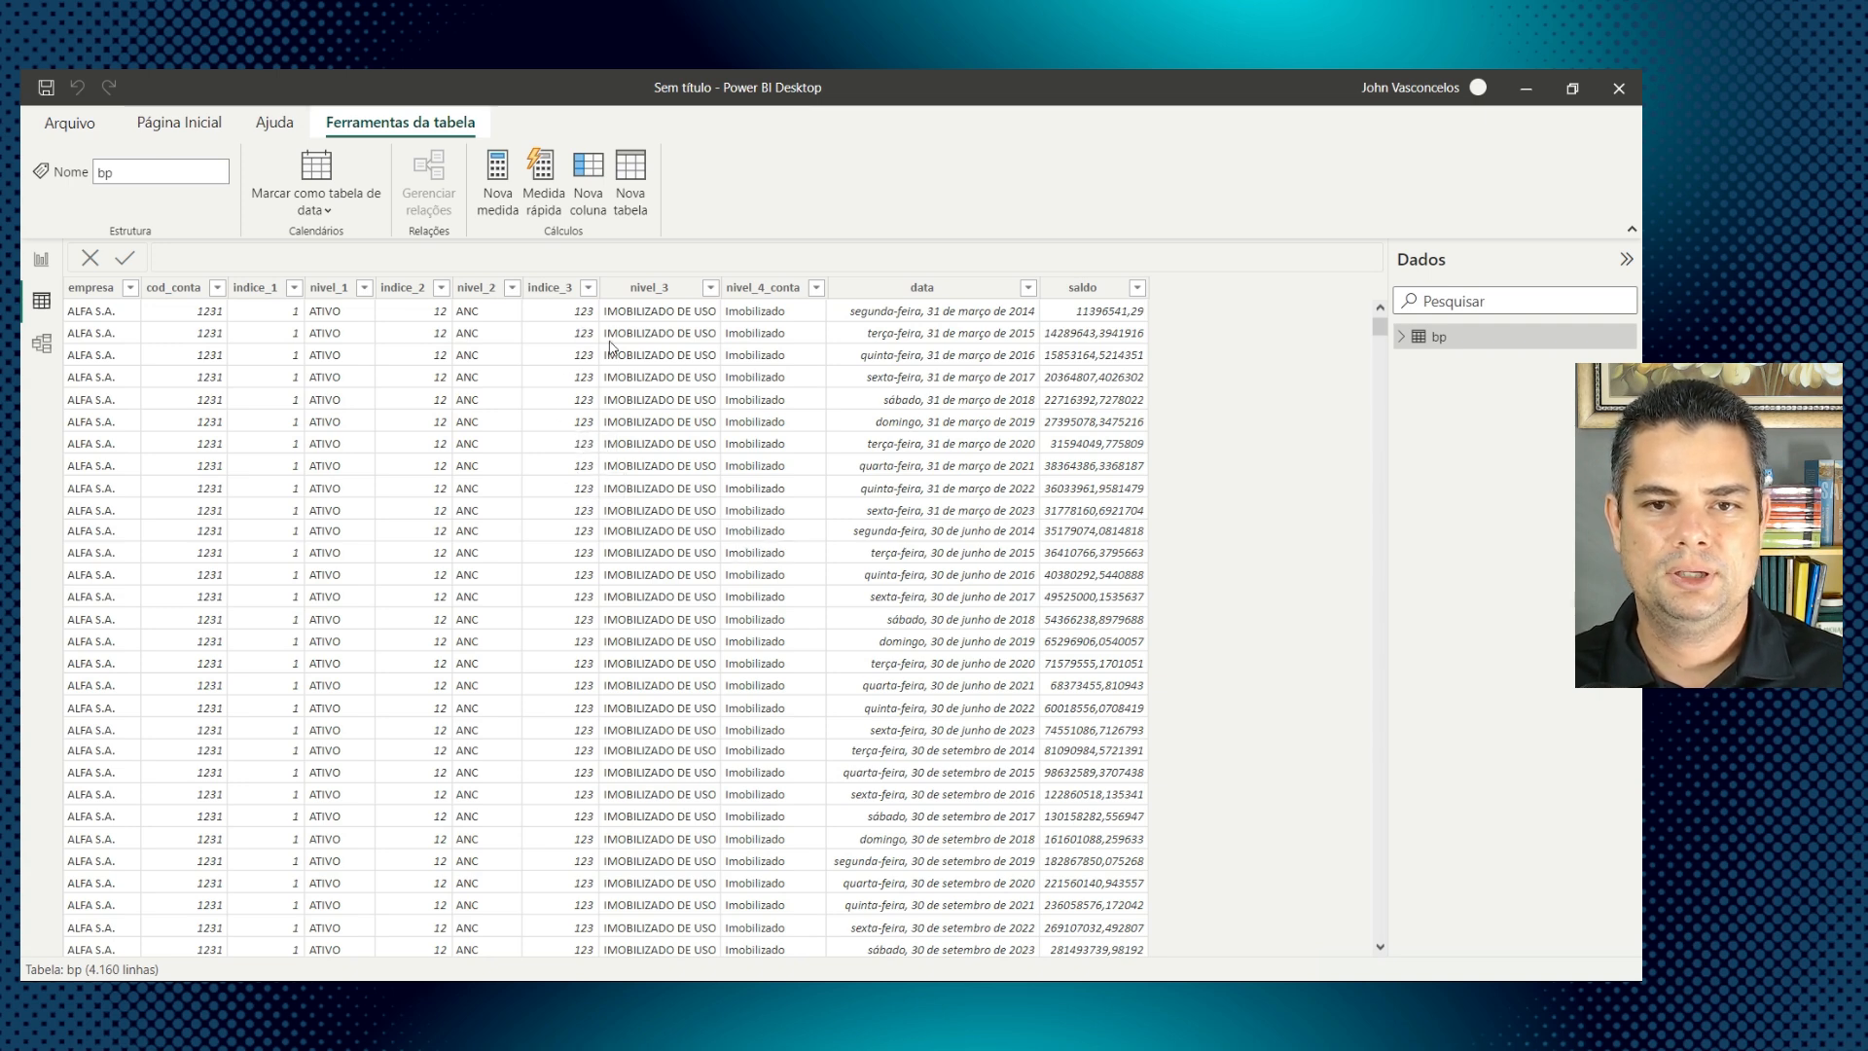
left_click(558, 289)
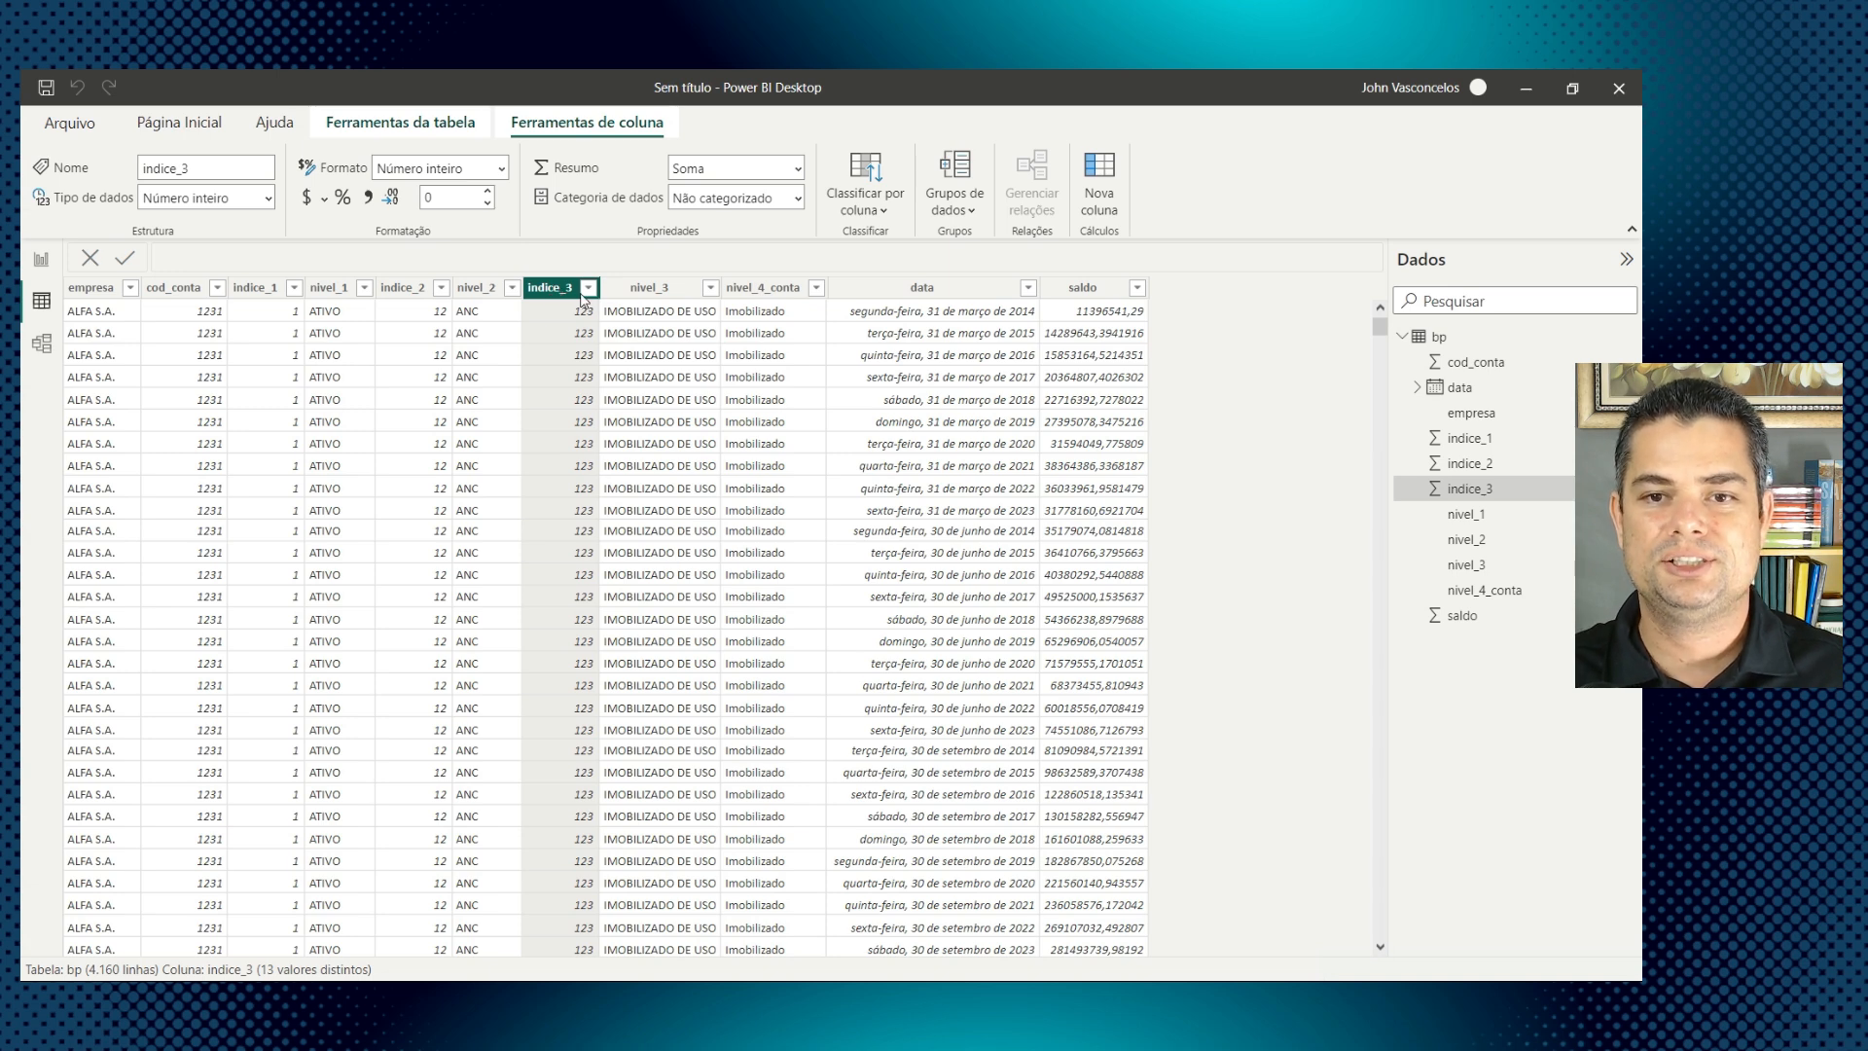
left_click(633, 290)
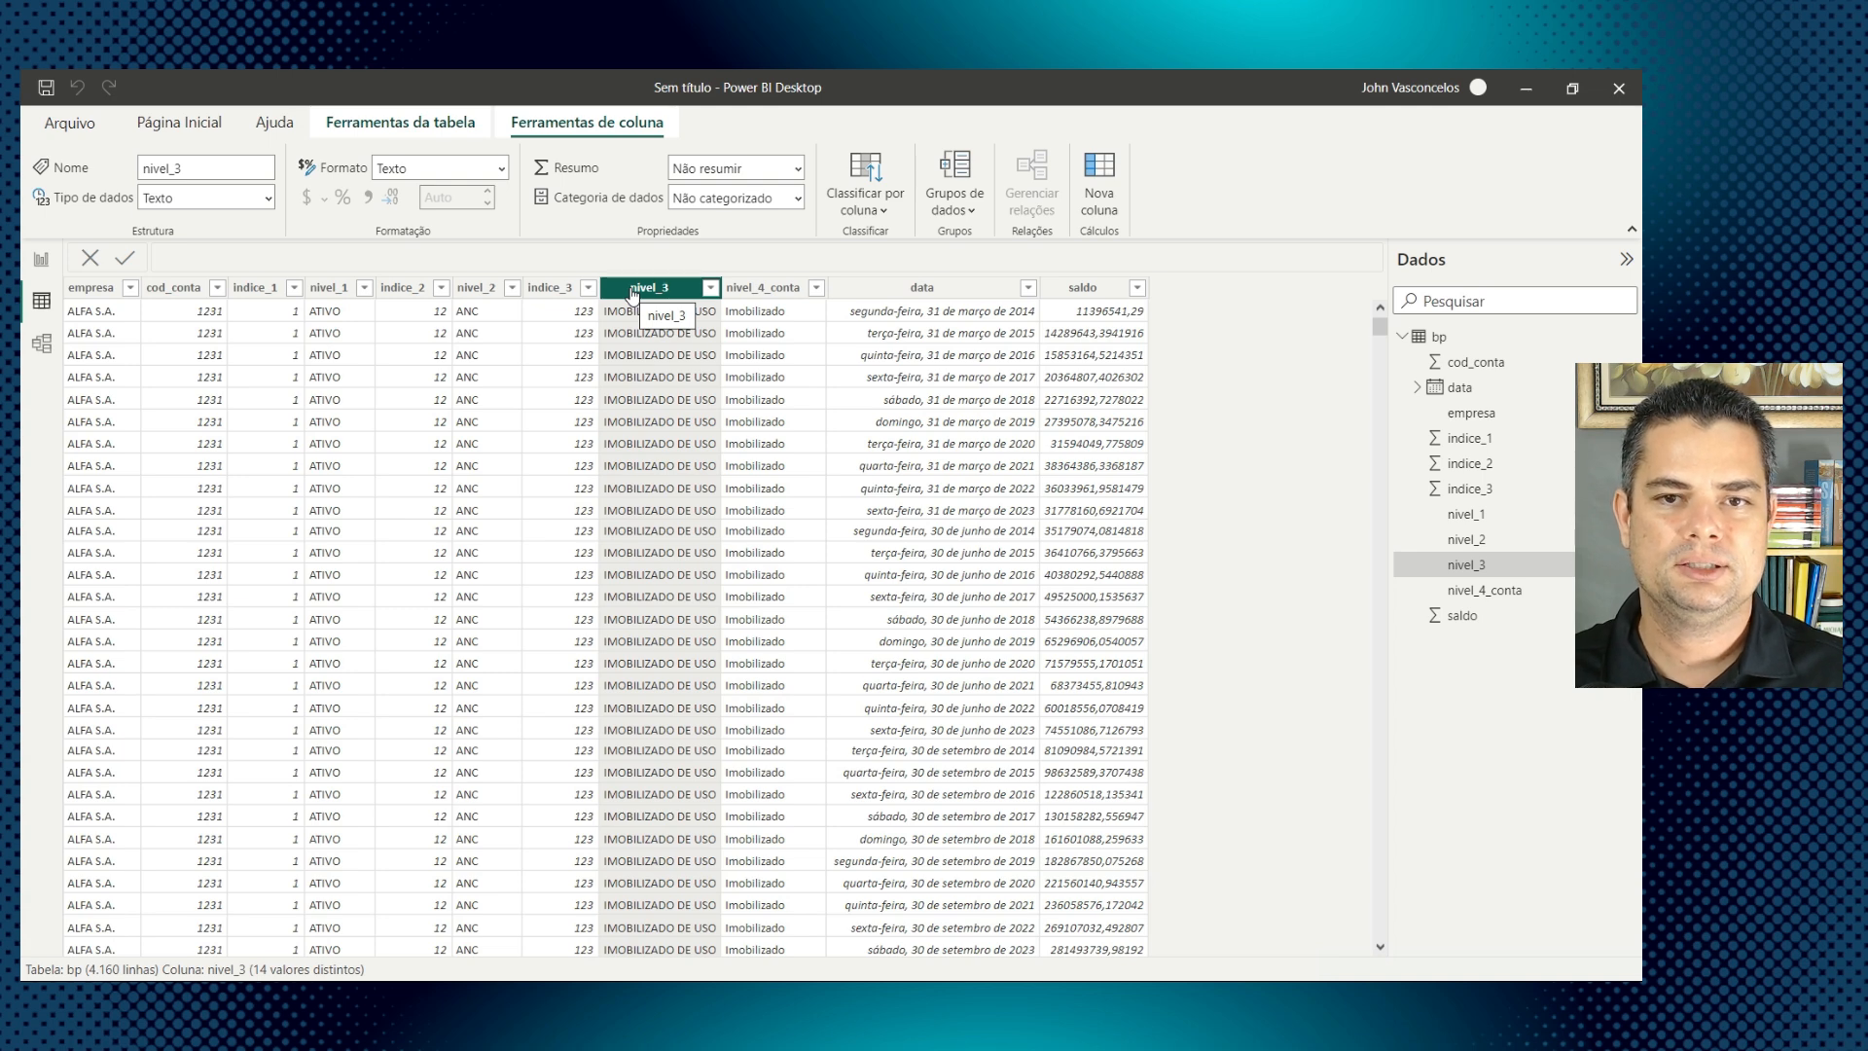
left_click(42, 261)
Step: Extend the matrix slightly upward and expand DISPONIBILIDADES and ATIVOS FINANCEIROS under AC
left_click_drag(614, 393, 609, 373)
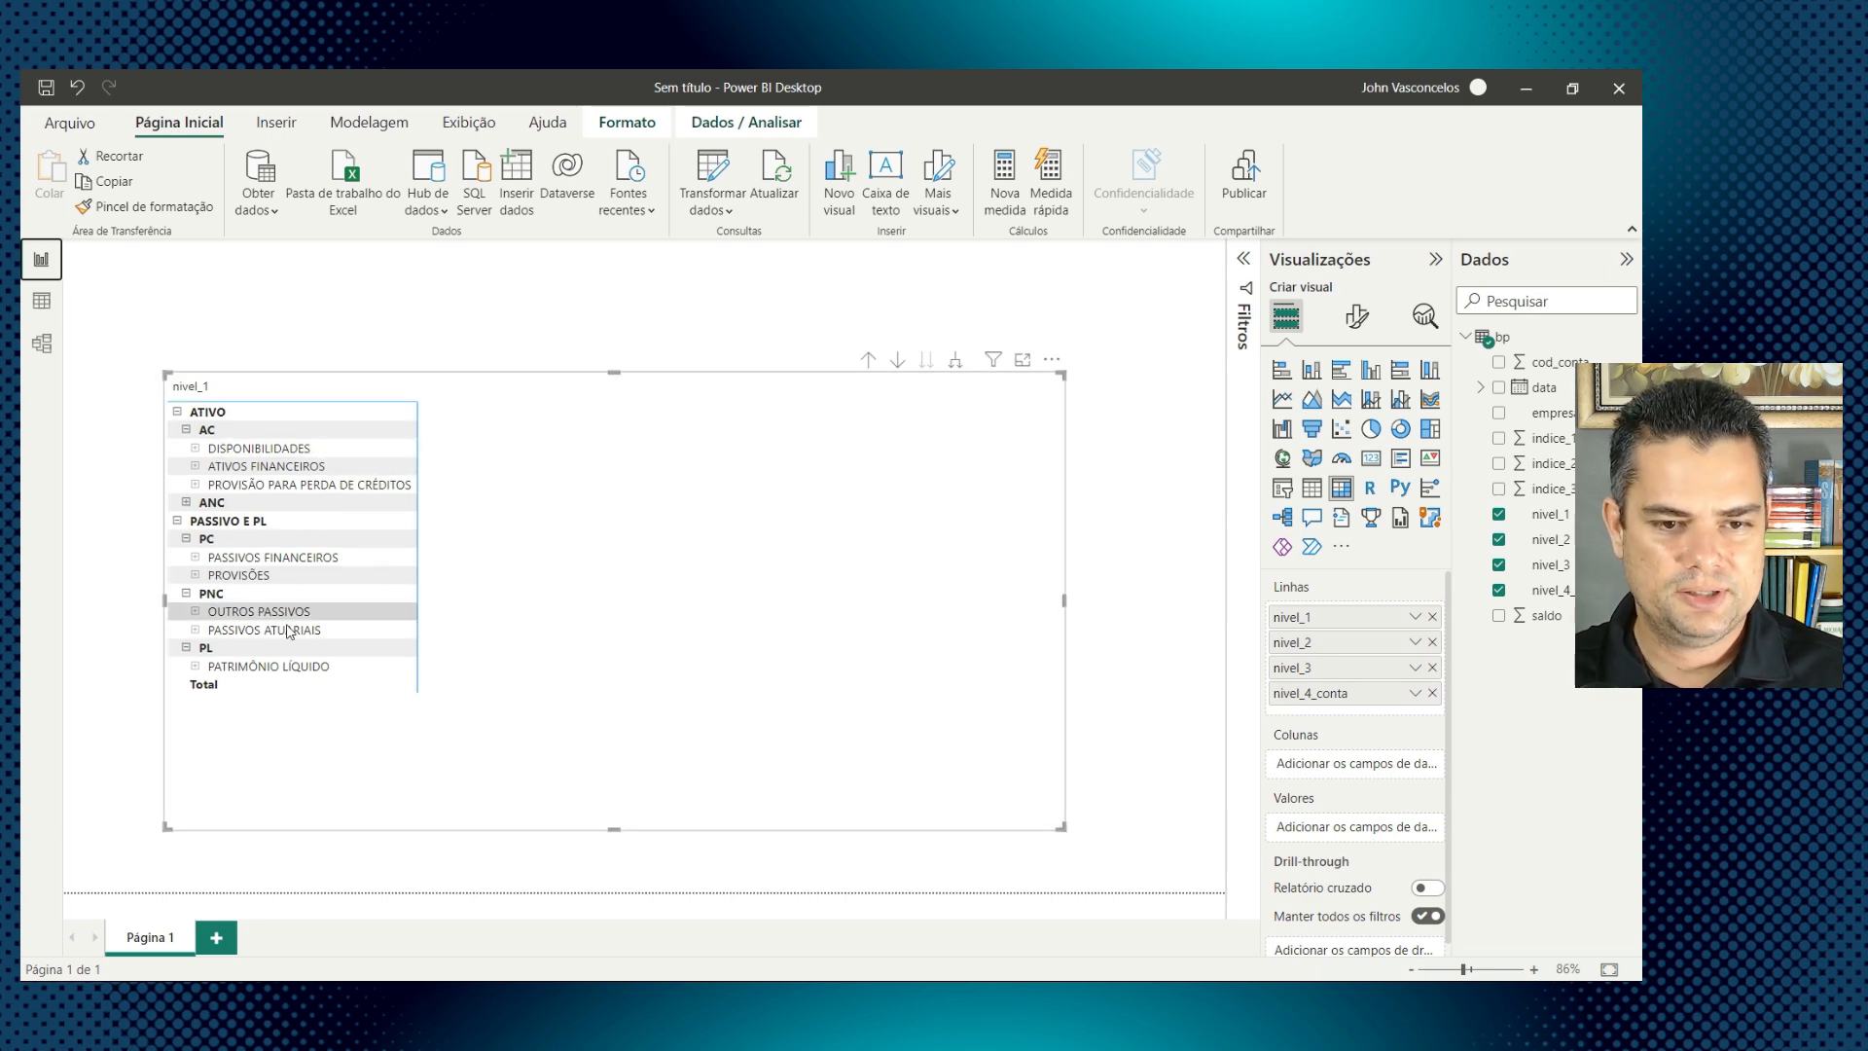
left_click(195, 448)
left_click(195, 485)
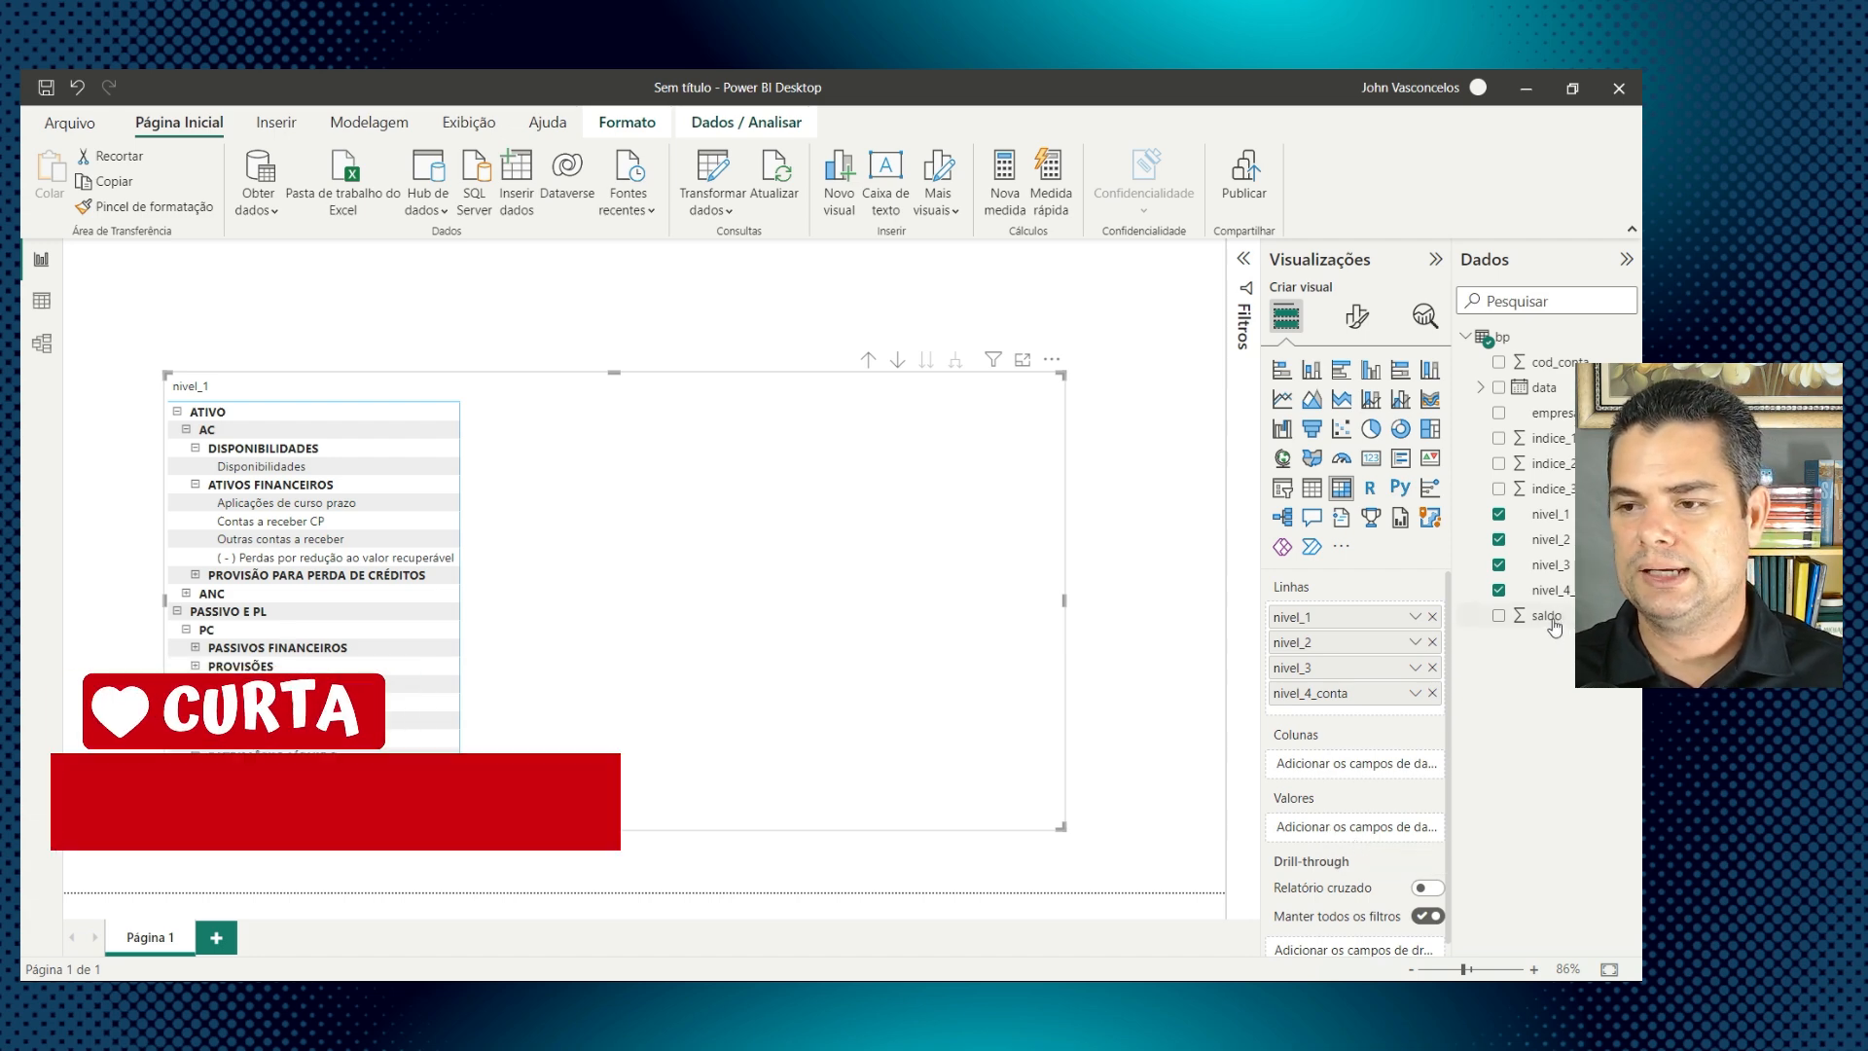
Step: Try saldo as the matrix value and remove it again
left_click_drag(1551, 629, 1358, 841)
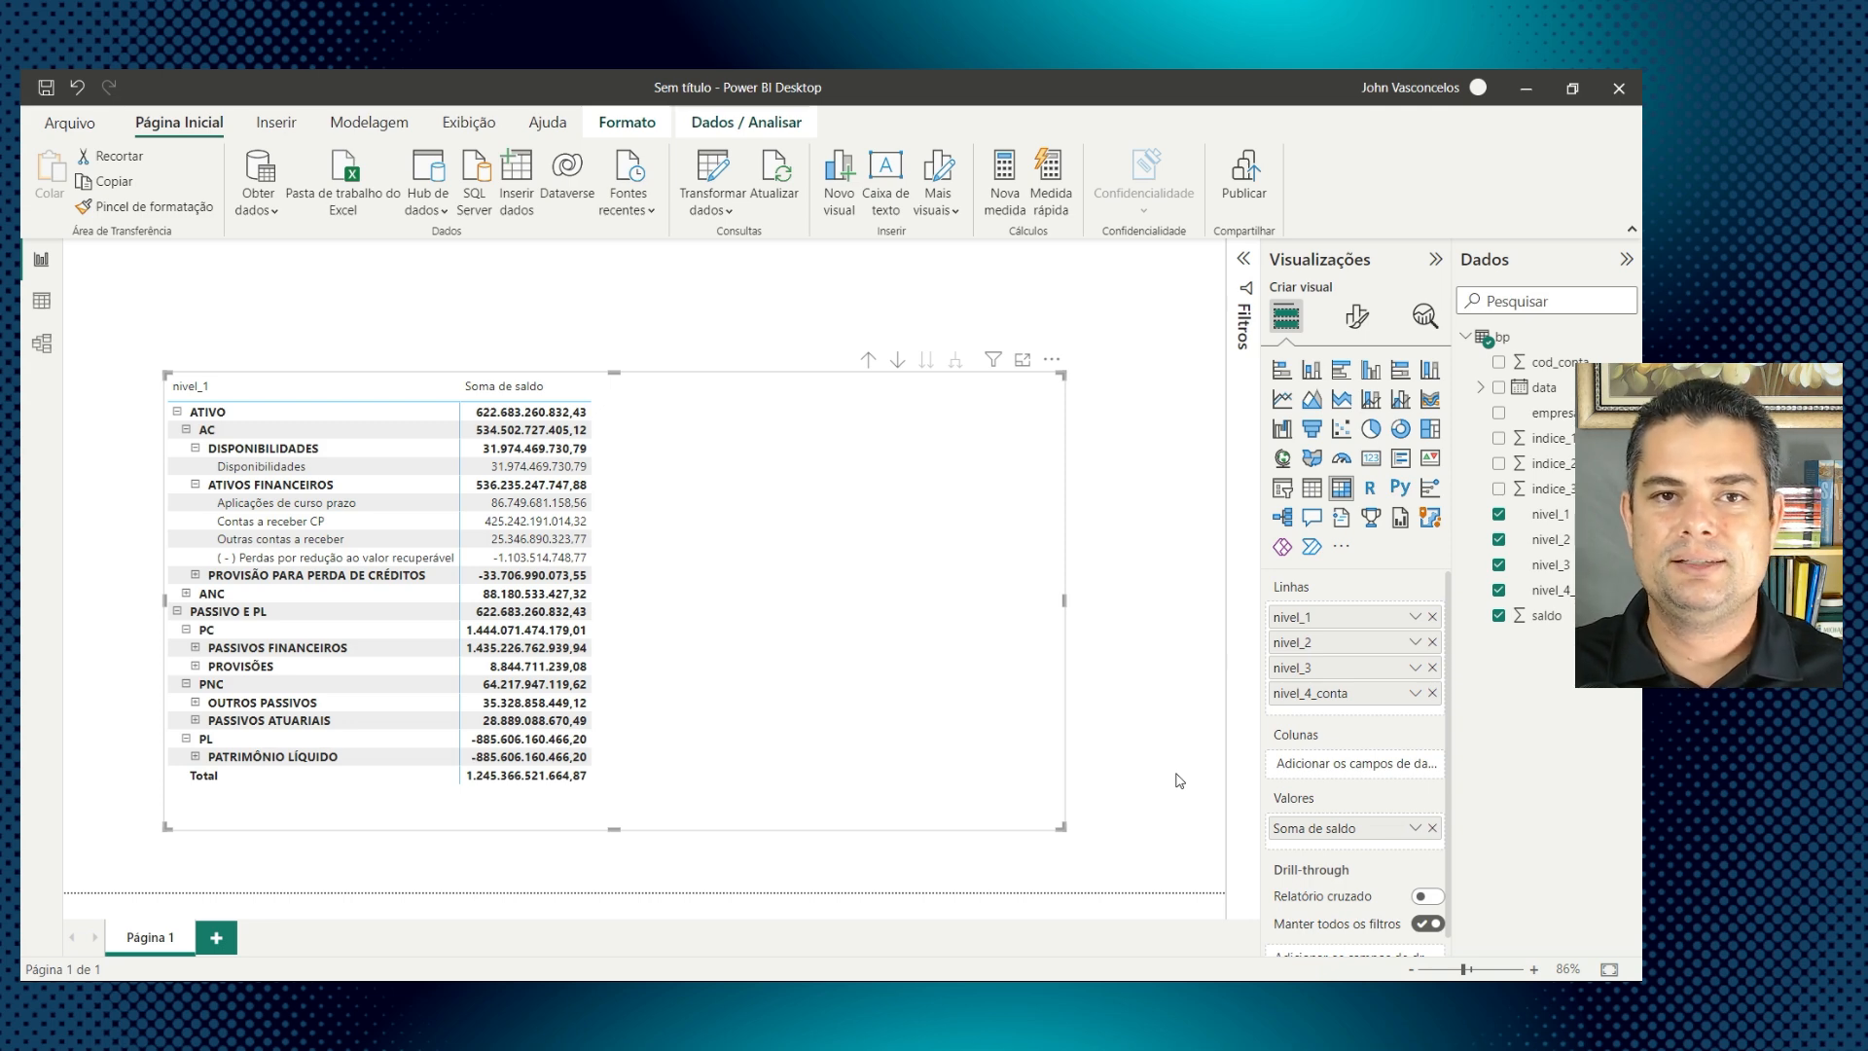
left_click(1433, 828)
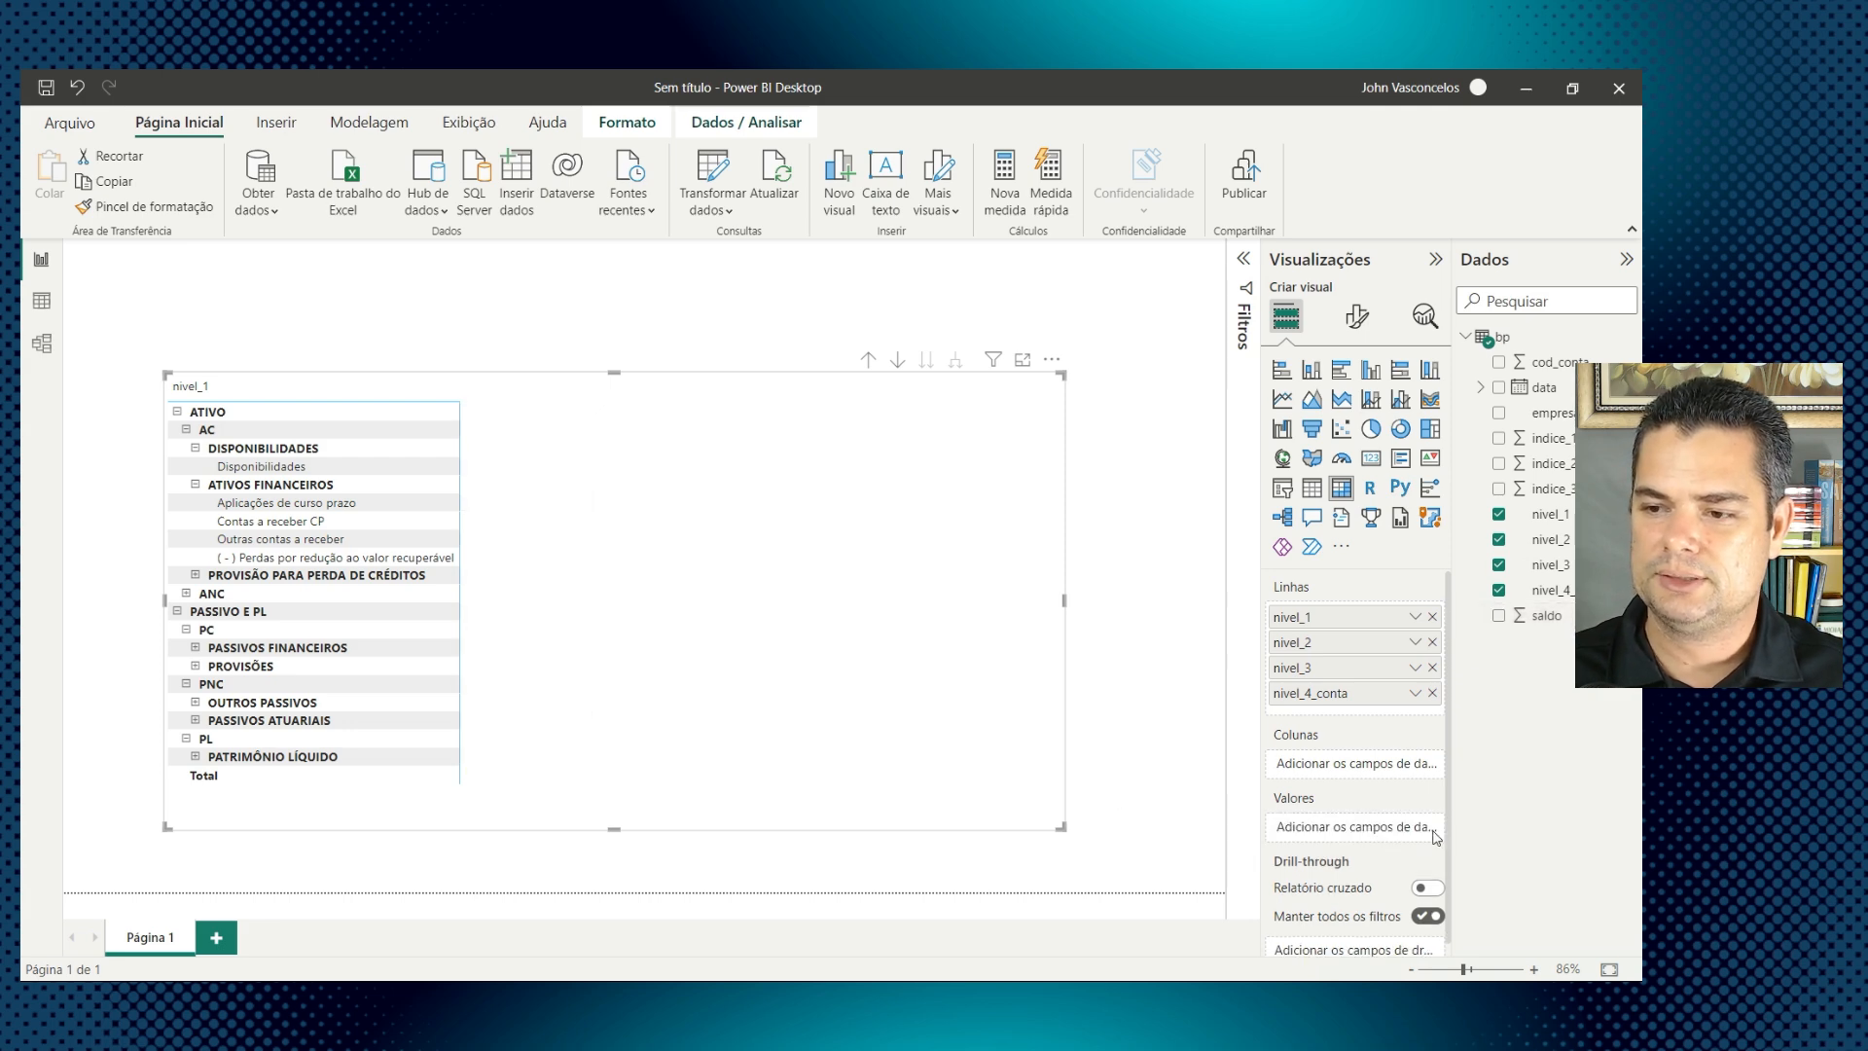
Step: Create a new measure in the bp table with the formula BP_TOTAL = SUM(bp[saldo])
right_click(1499, 350)
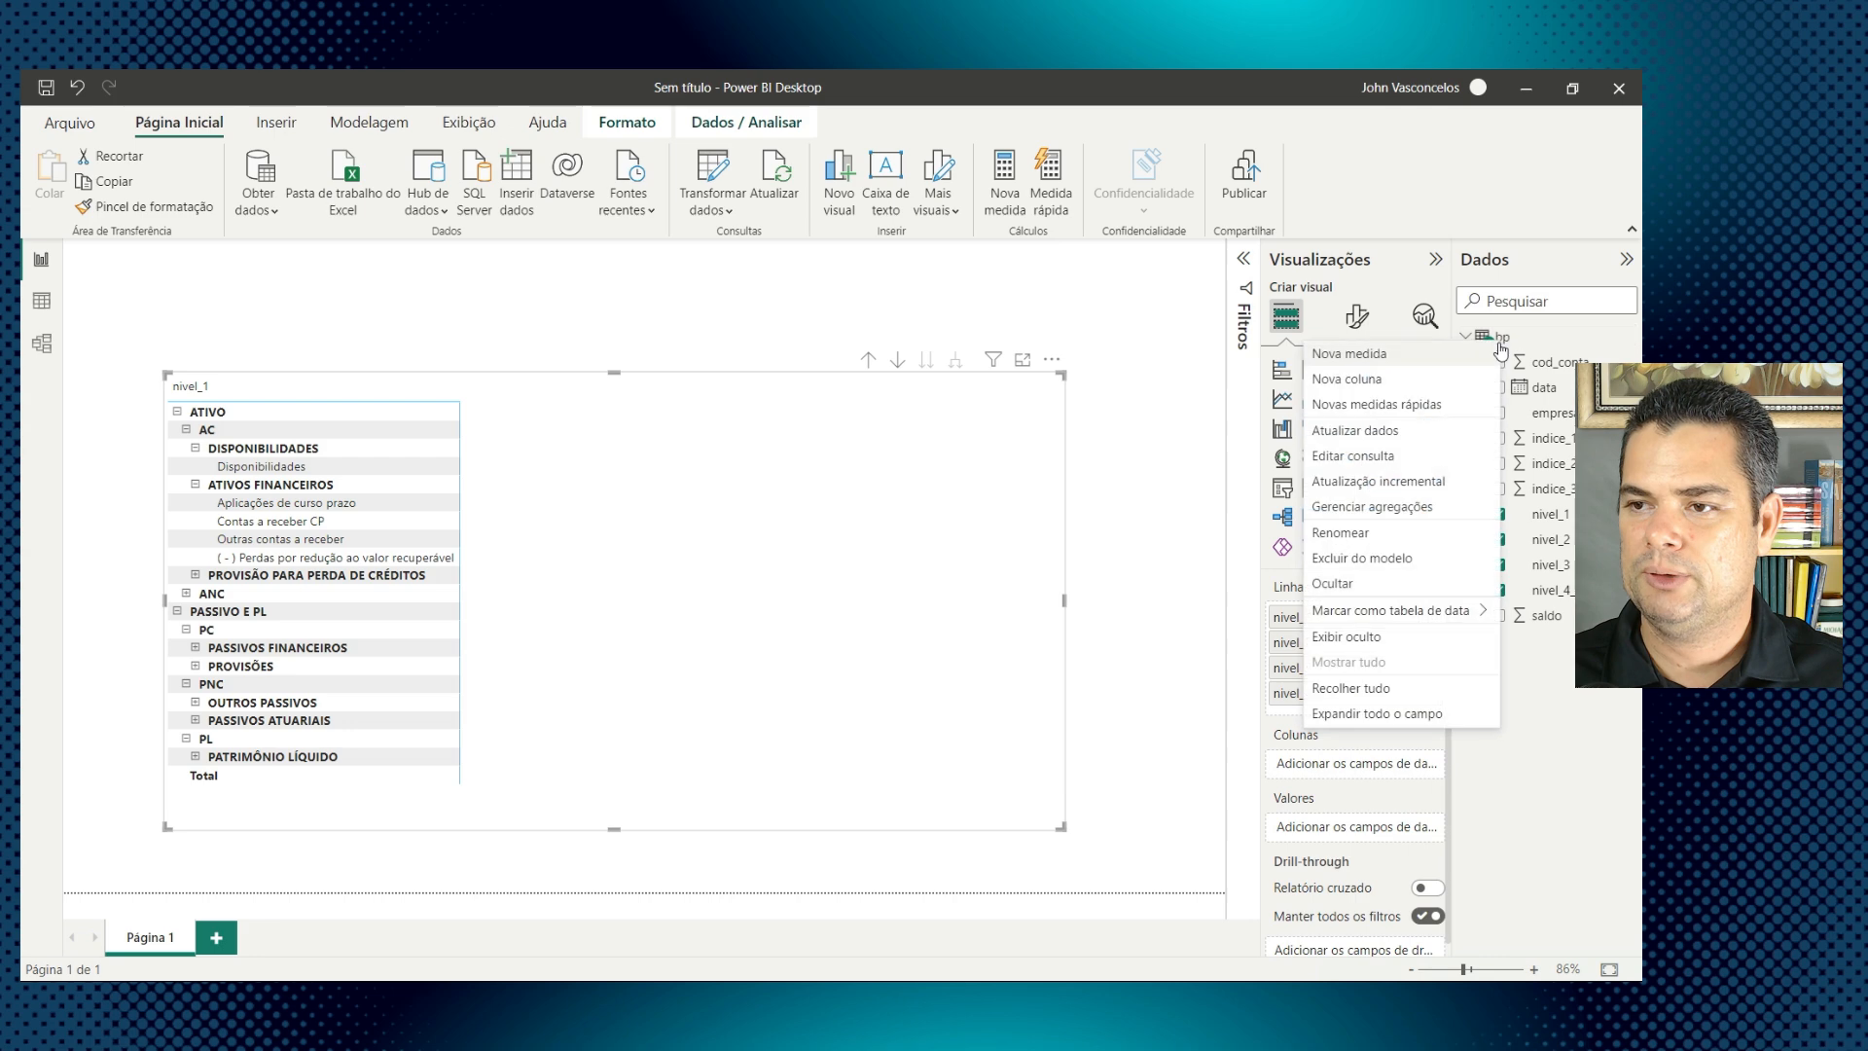
key("Escape")
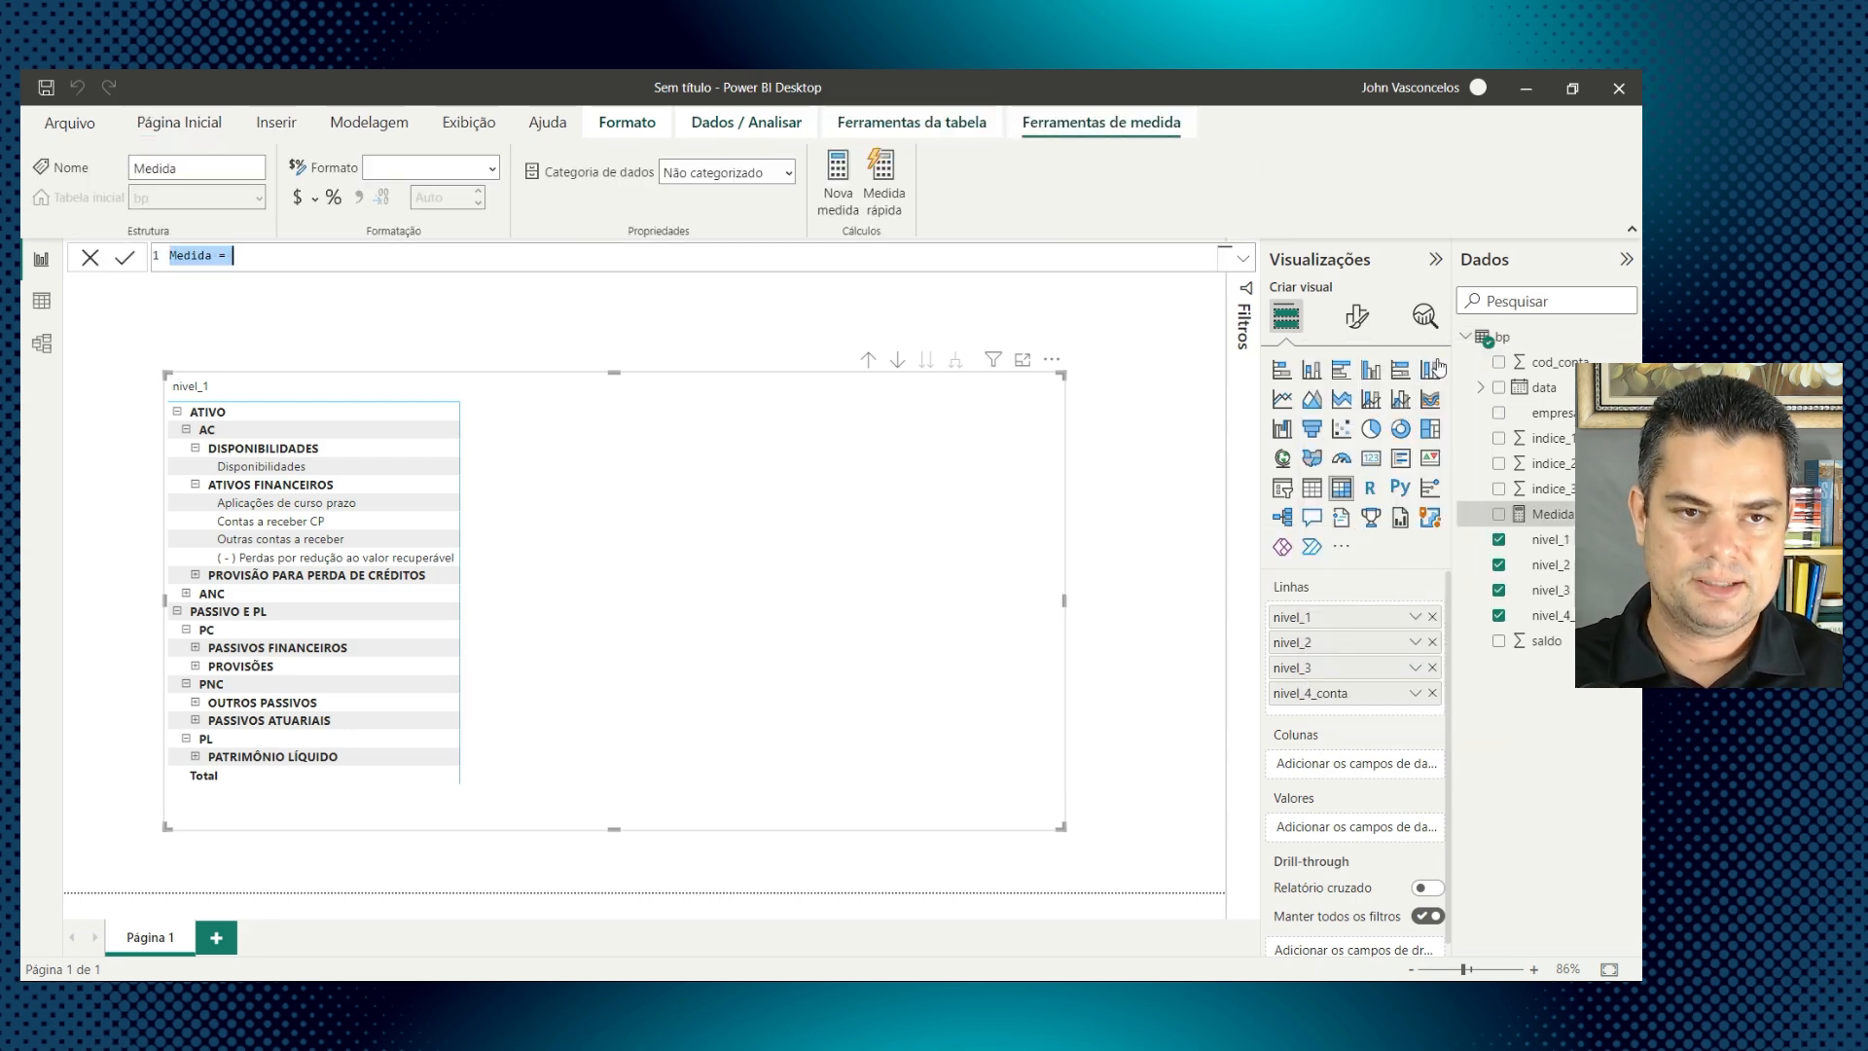
type("BP")
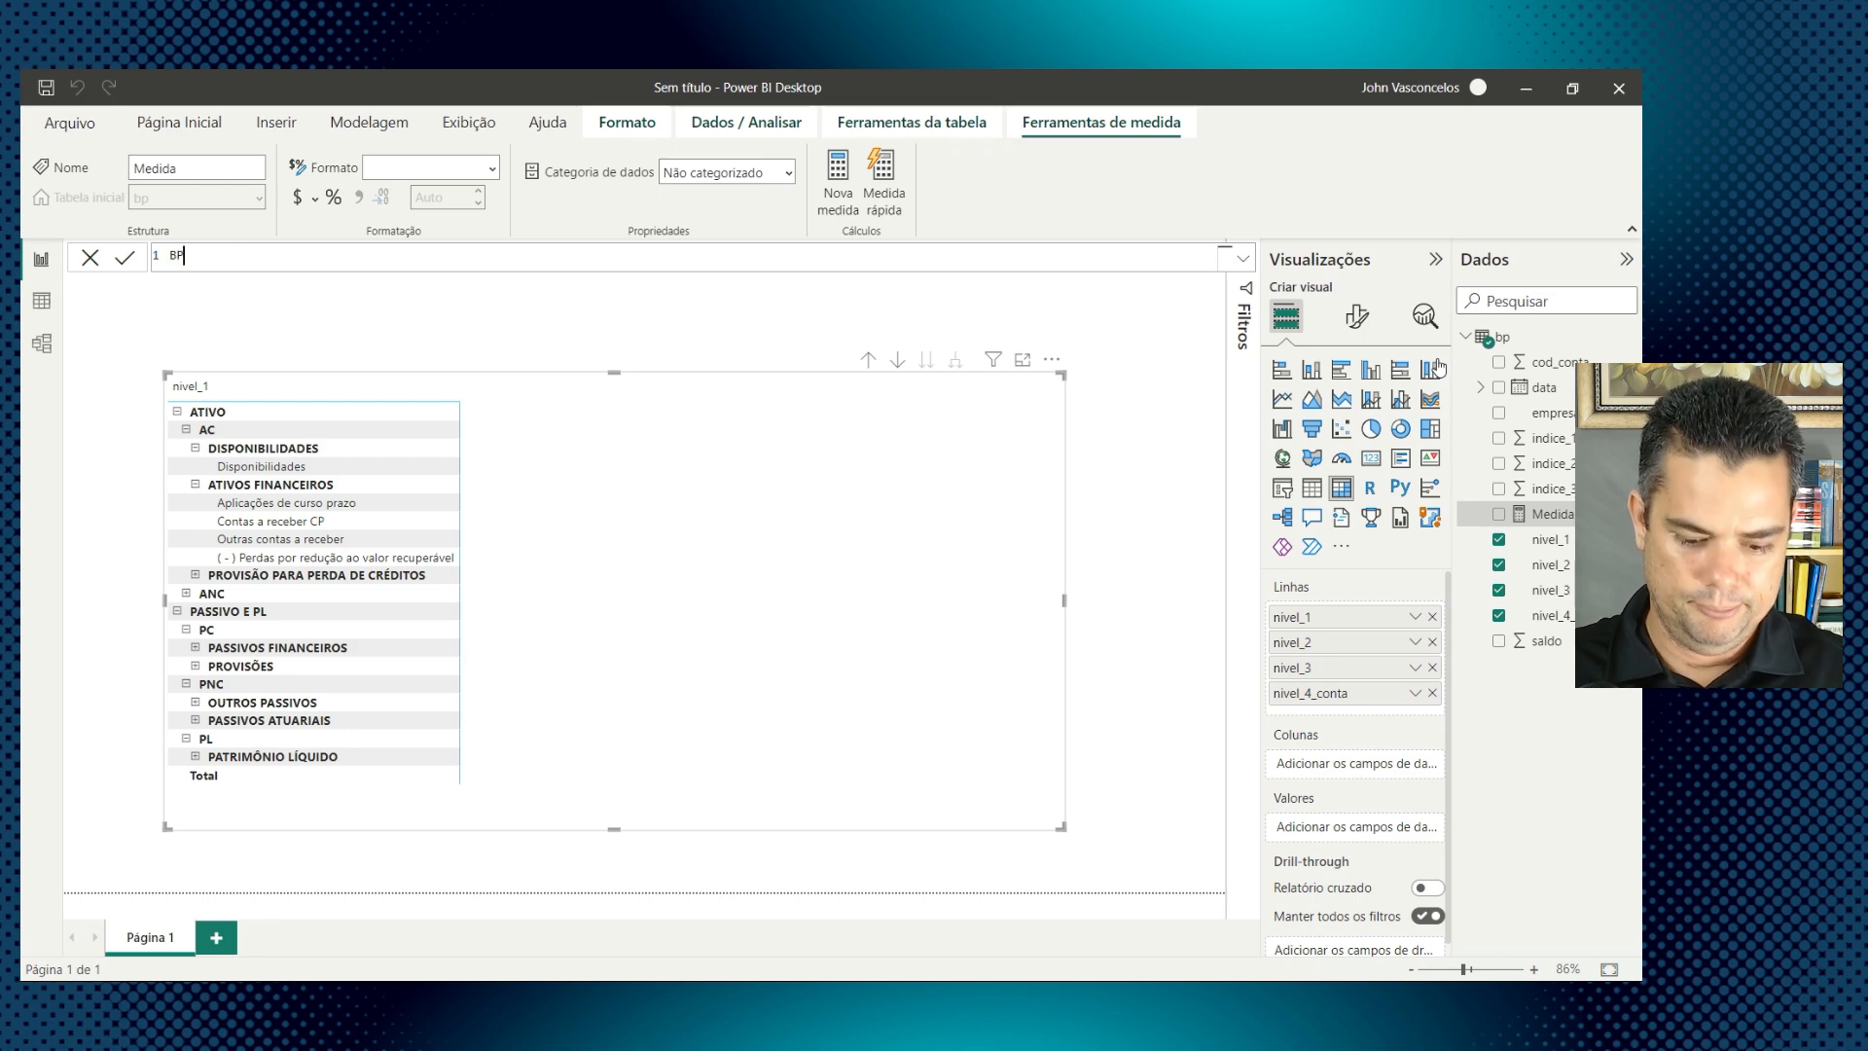
type("_TOTAL = SUM")
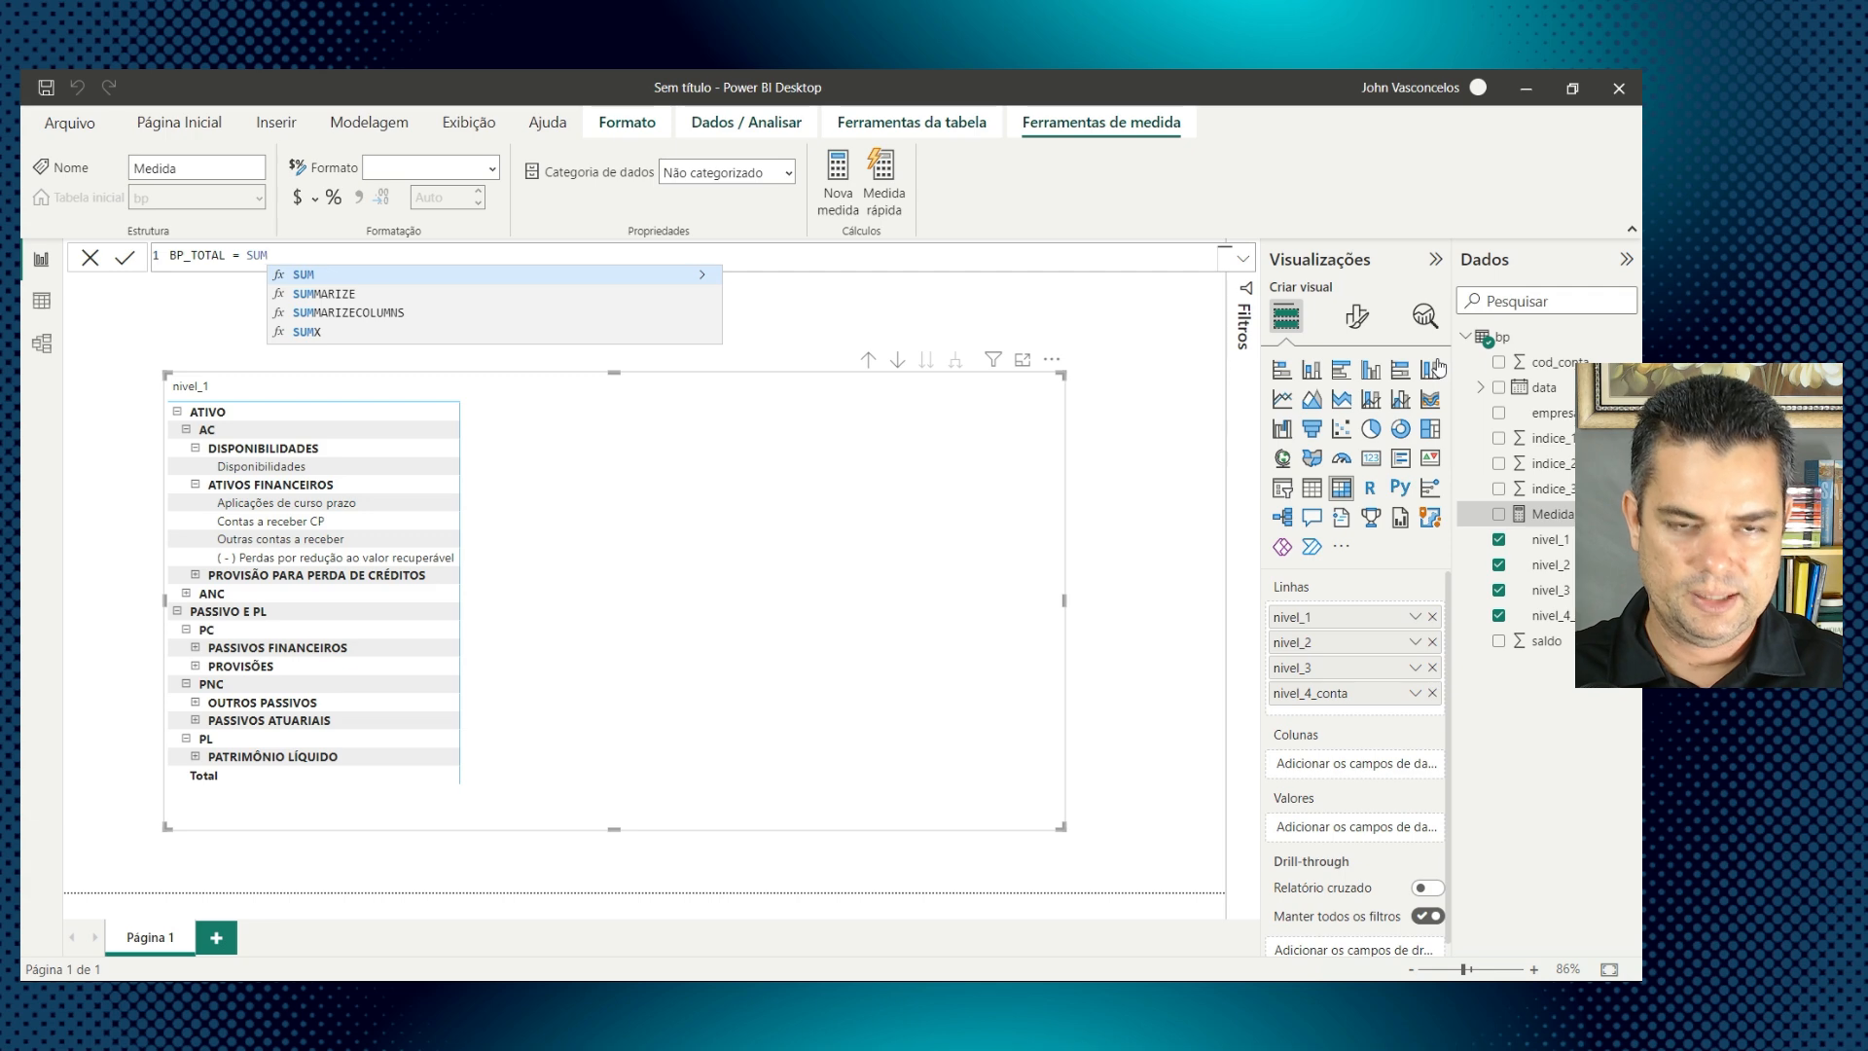
type("(")
key("Down")
key("Down")
key("Down")
key("Down")
key("Down")
key("Down")
key("Down")
key("Down")
key("Down")
key("Down")
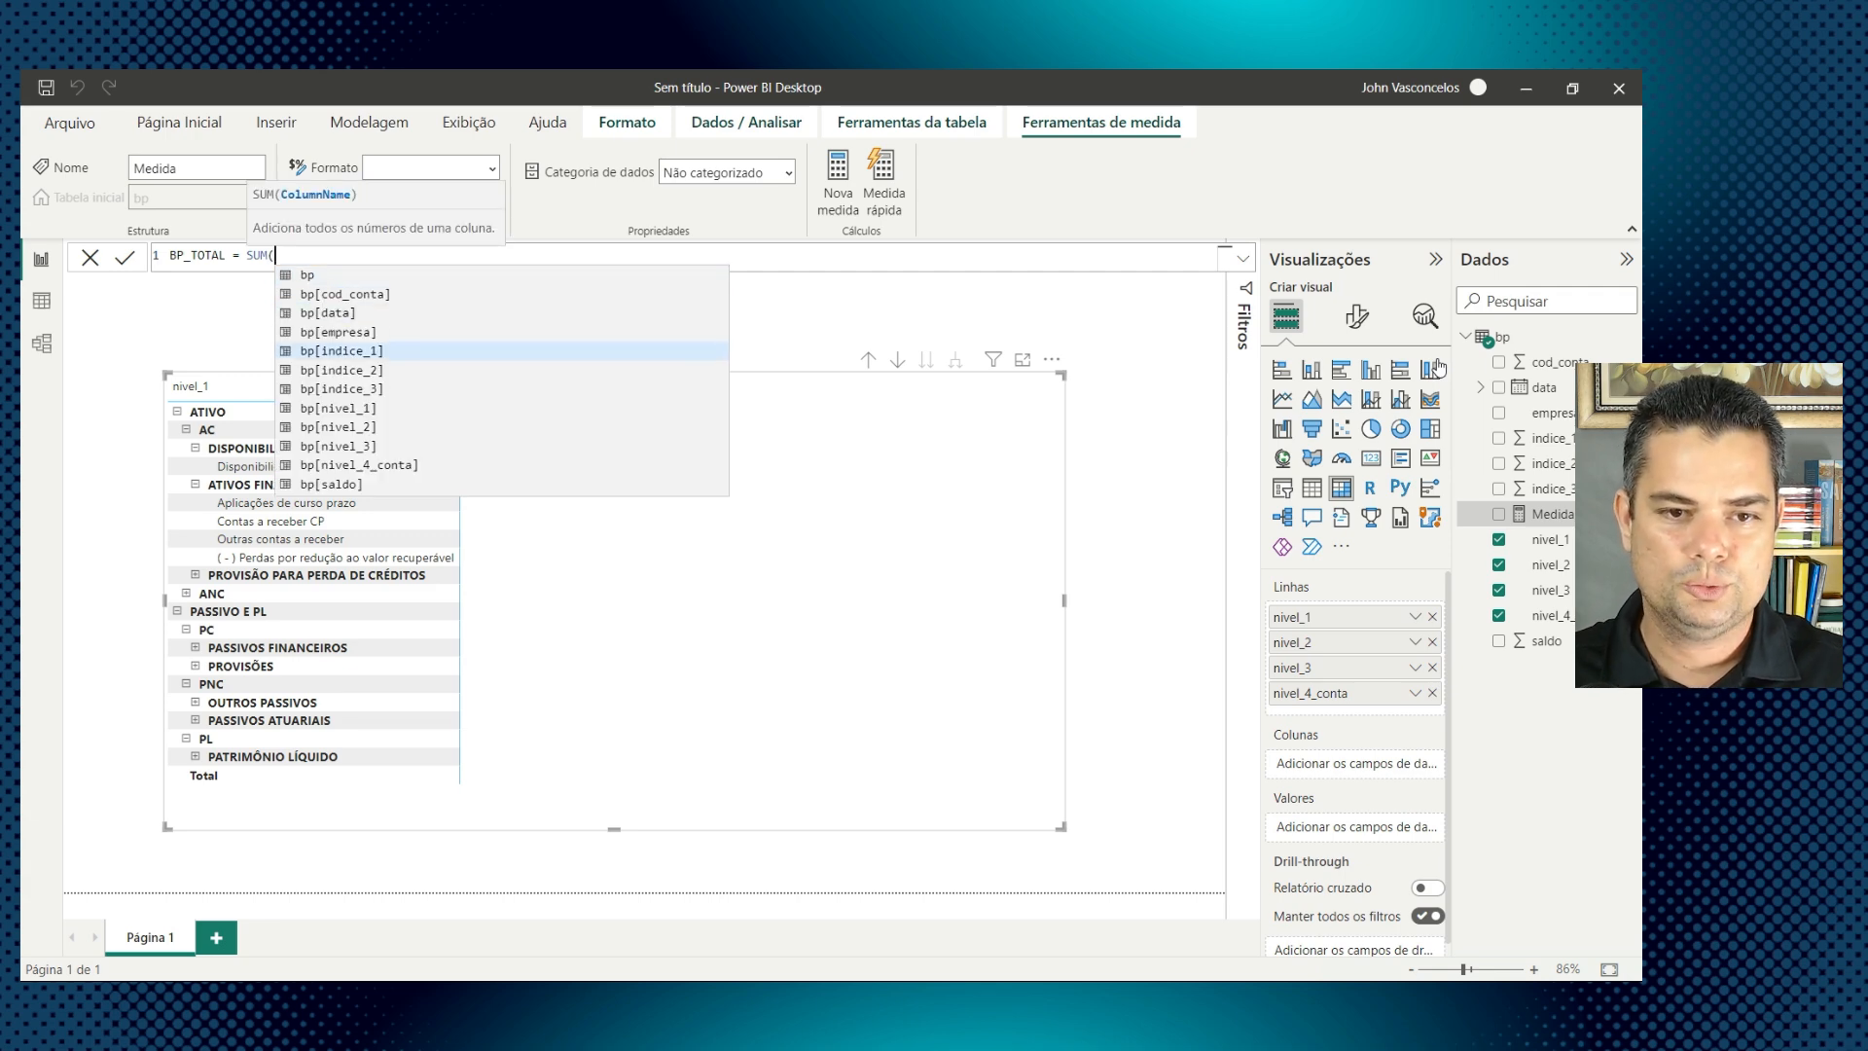
key("Down")
key("Tab")
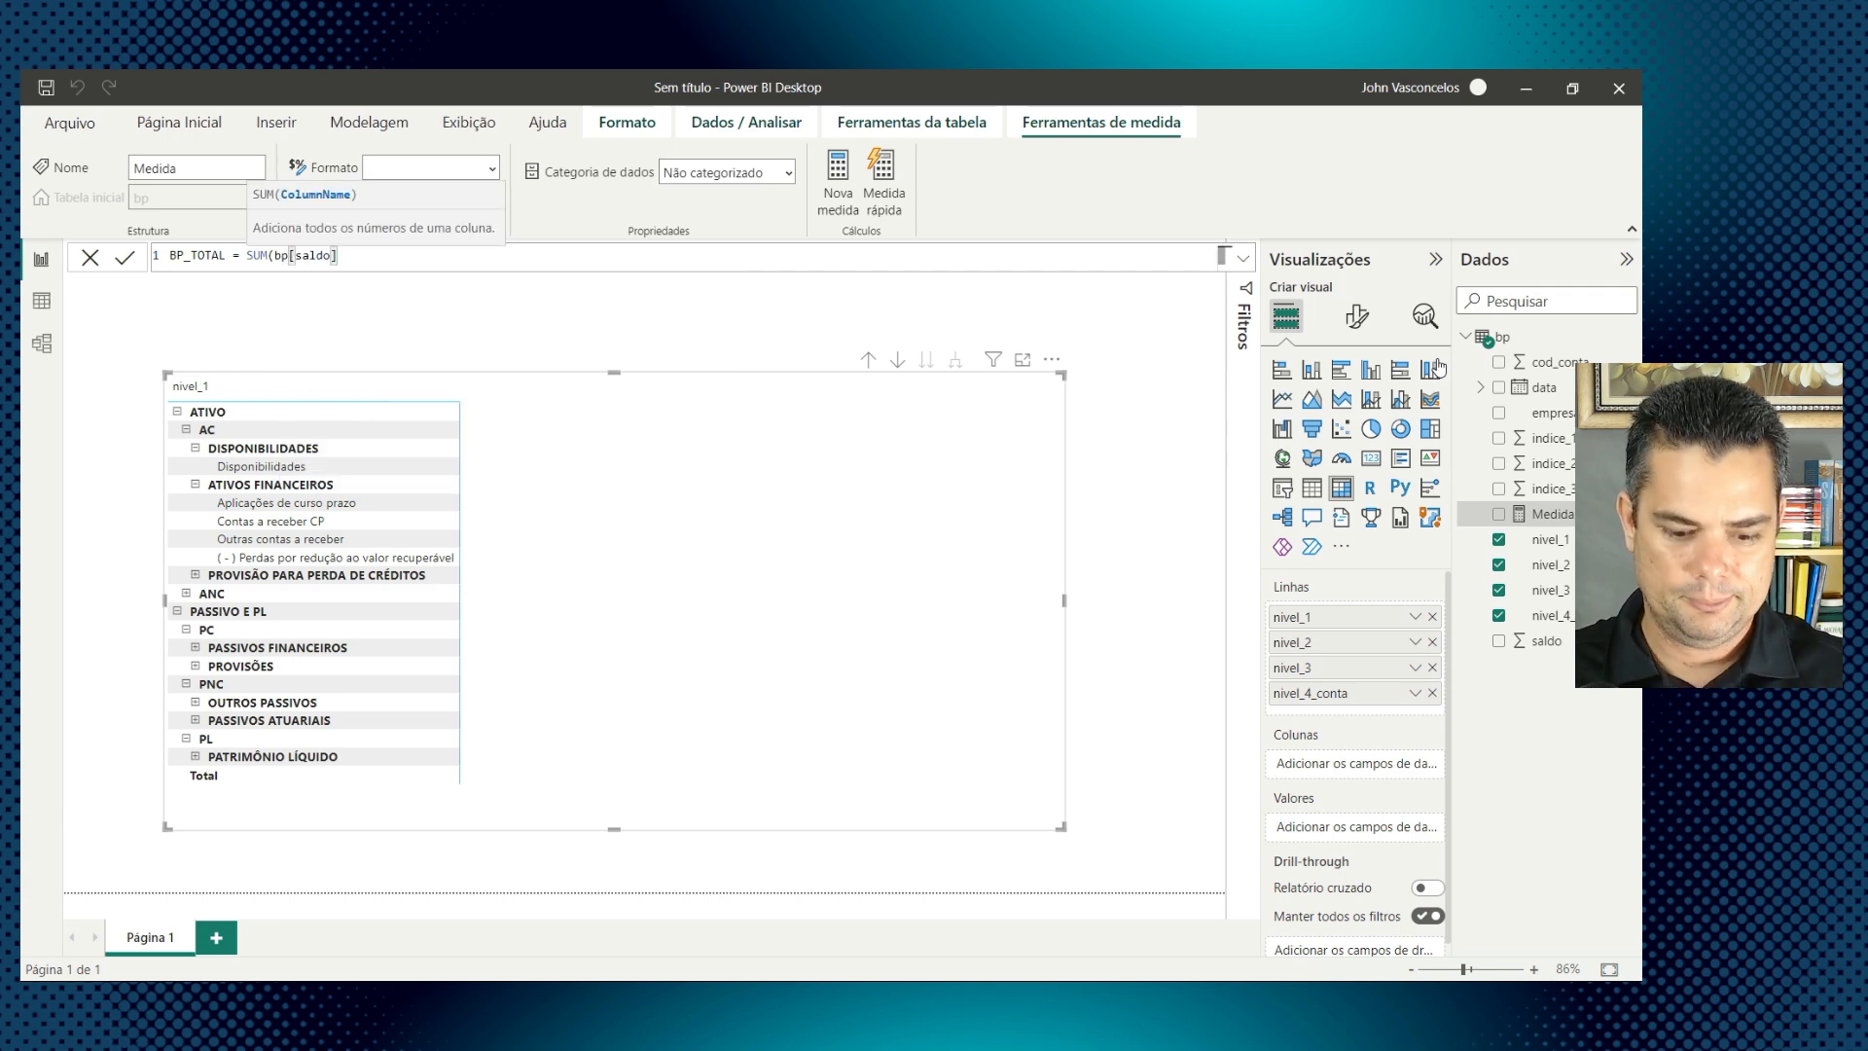
type(")")
key("Return")
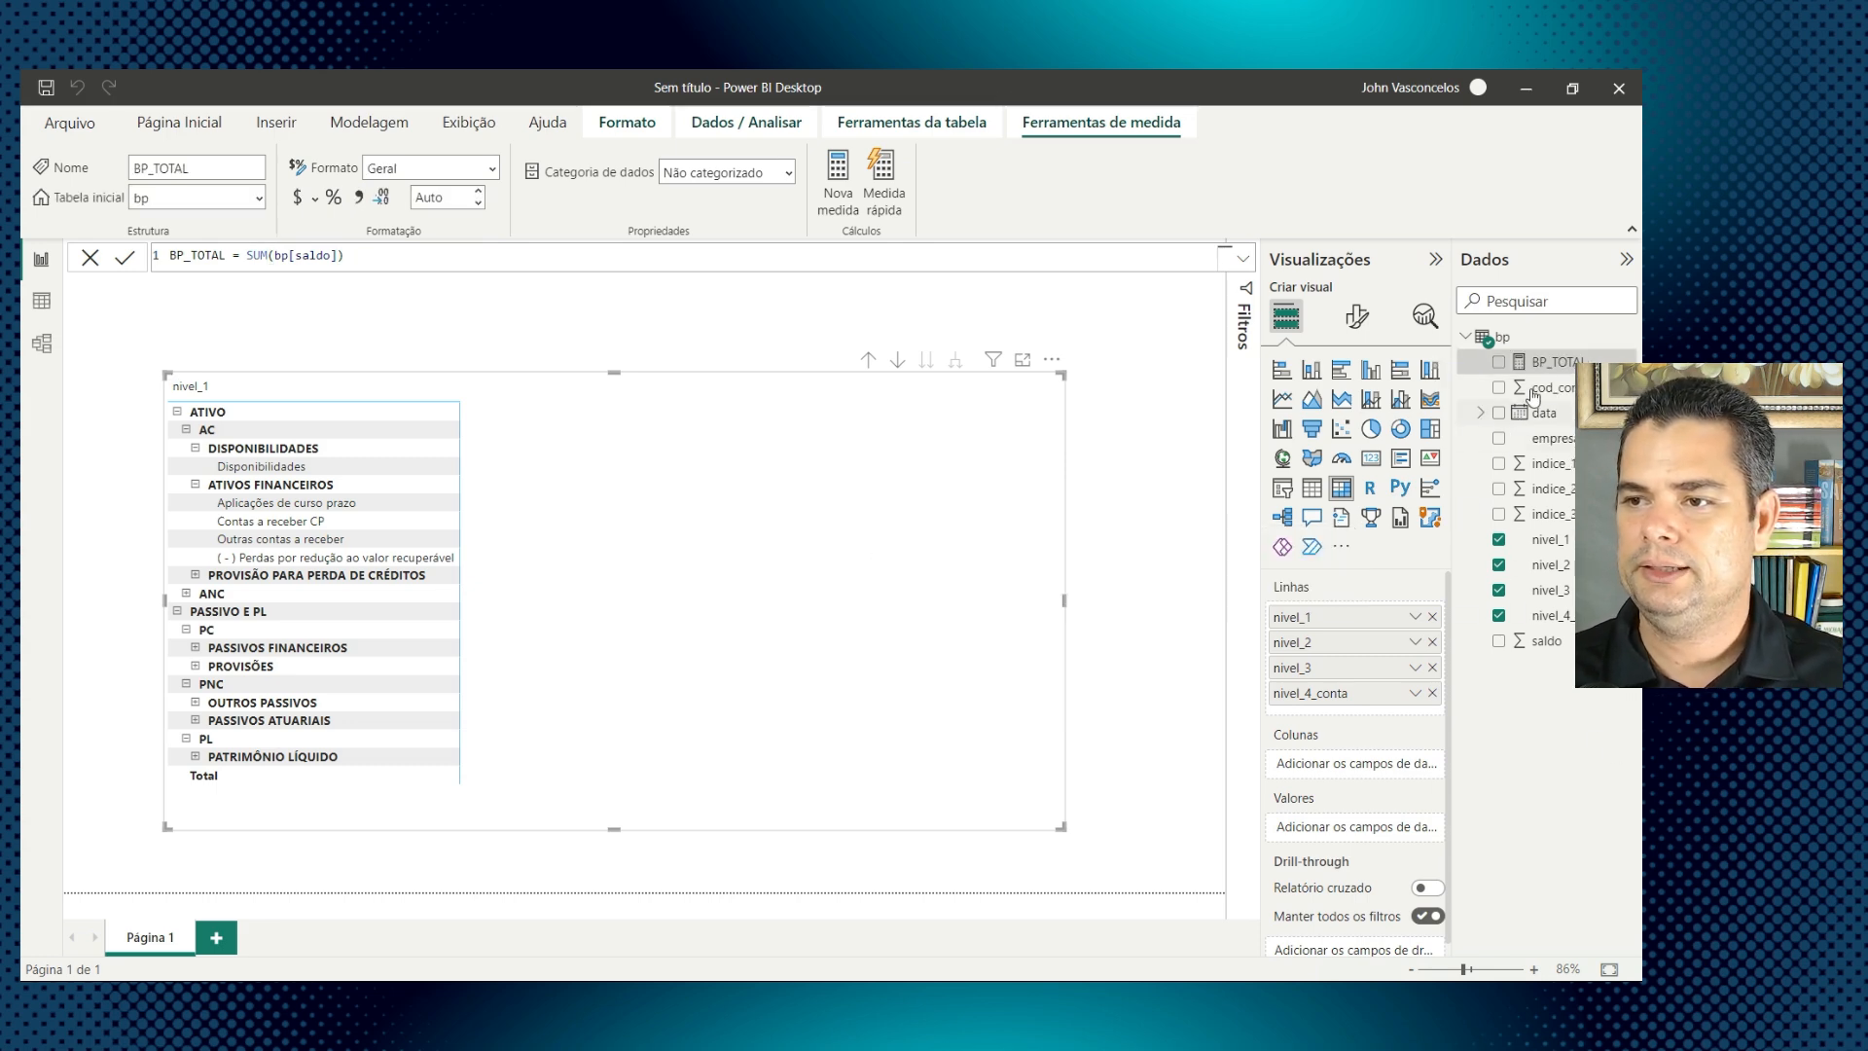
Step: Use BP_TOTAL as the matrix values and the data hierarchy as columns, widening the matrix on both sides to nearly the page width
left_click_drag(1551, 366, 1351, 823)
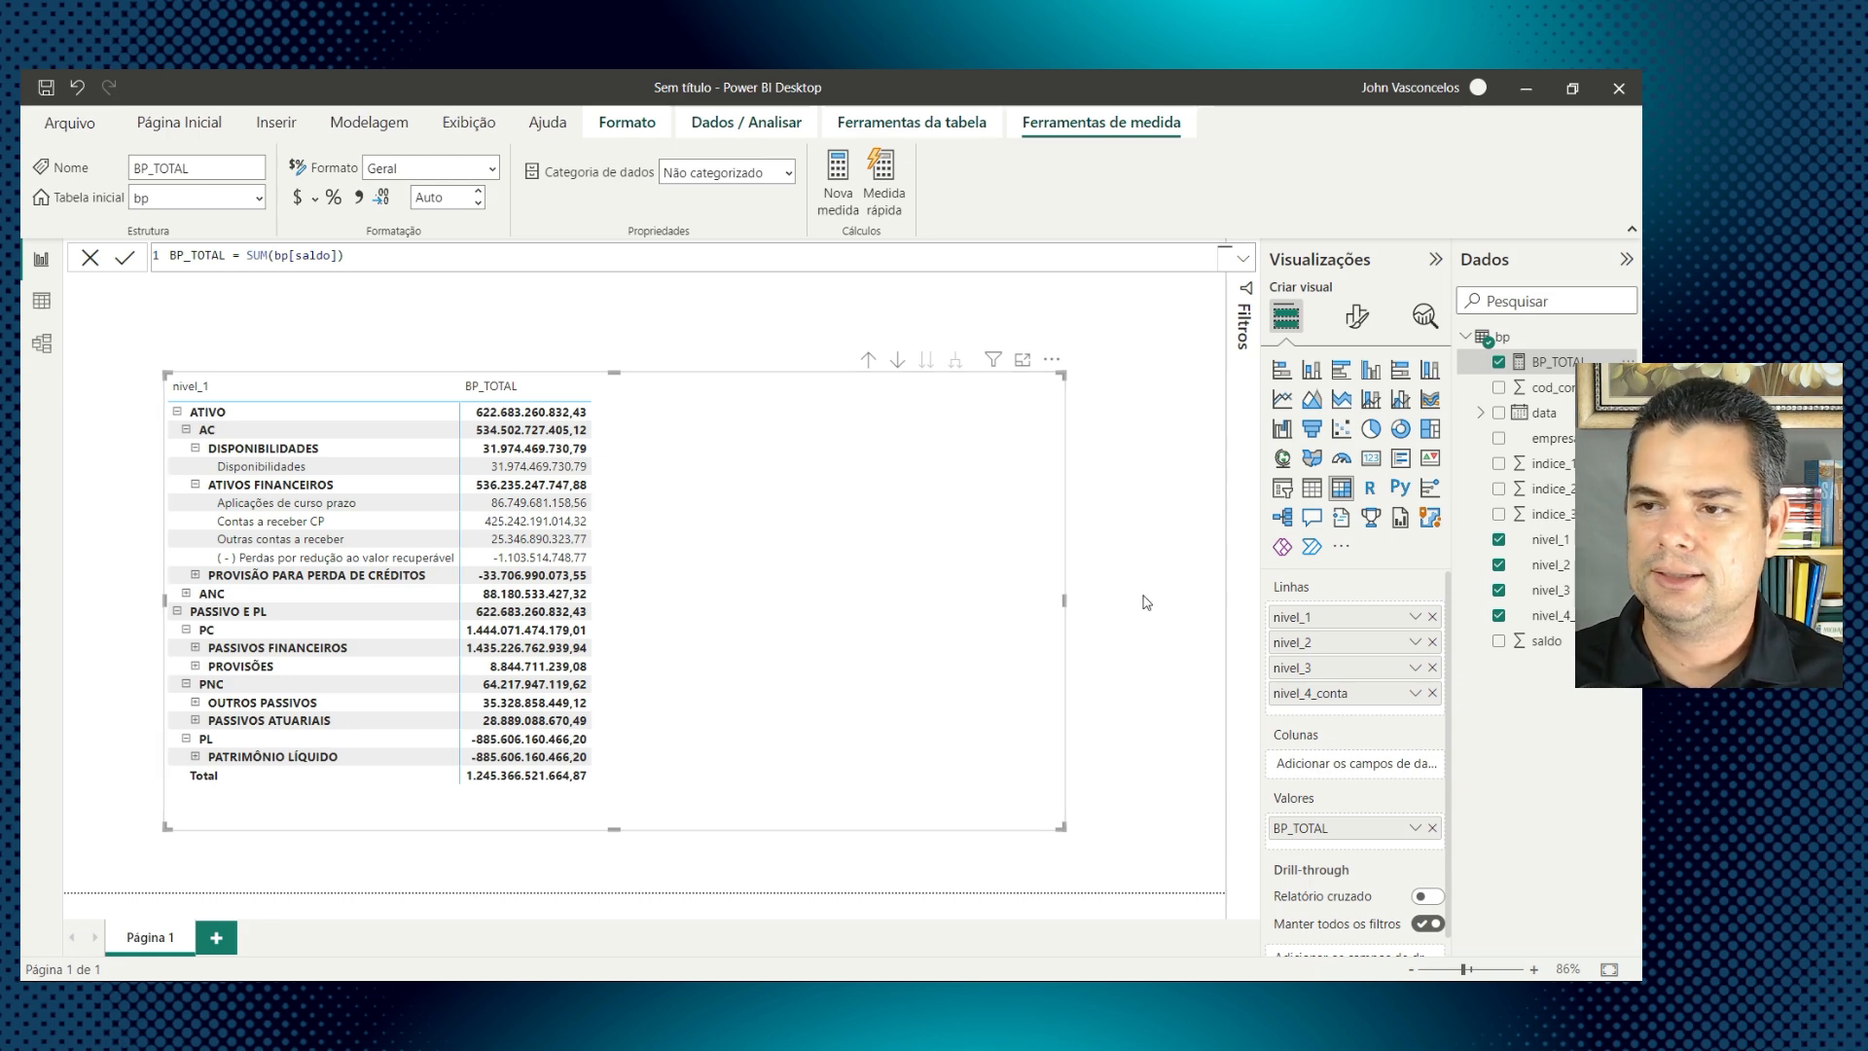
left_click_drag(1544, 418, 1342, 766)
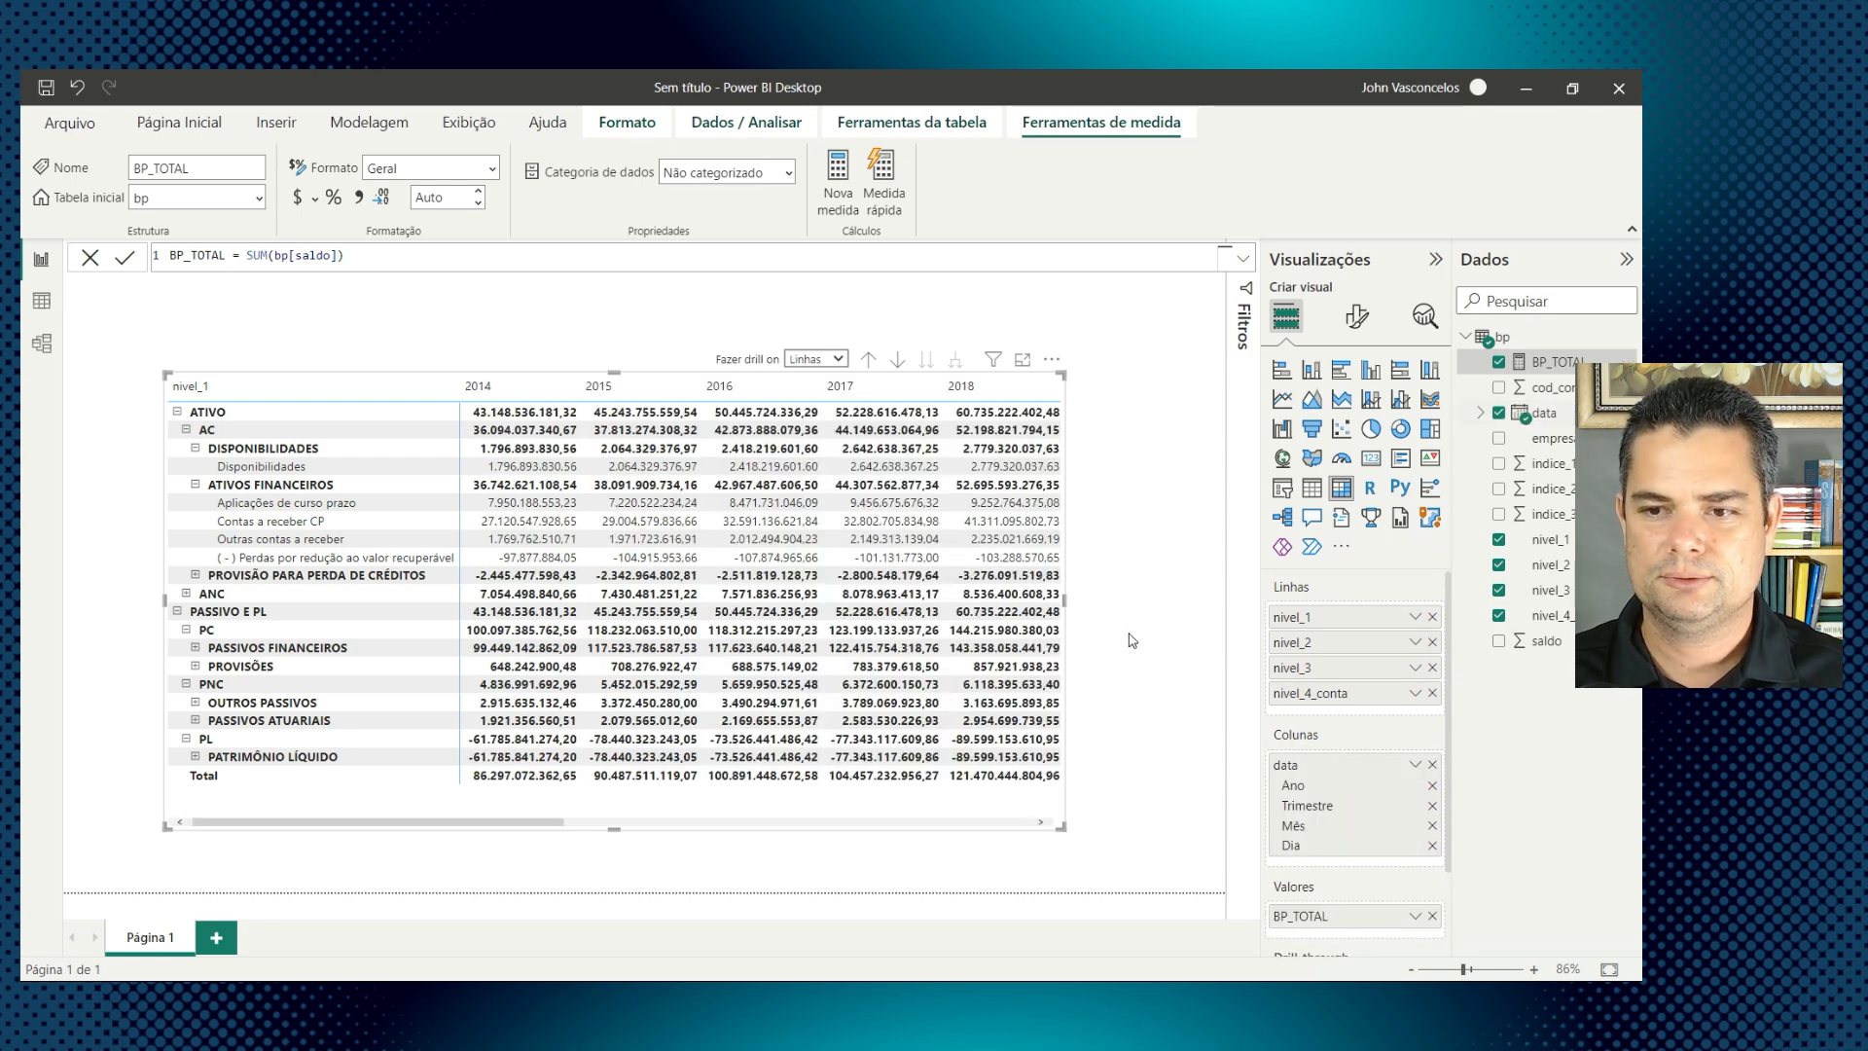
left_click_drag(1063, 602, 1190, 602)
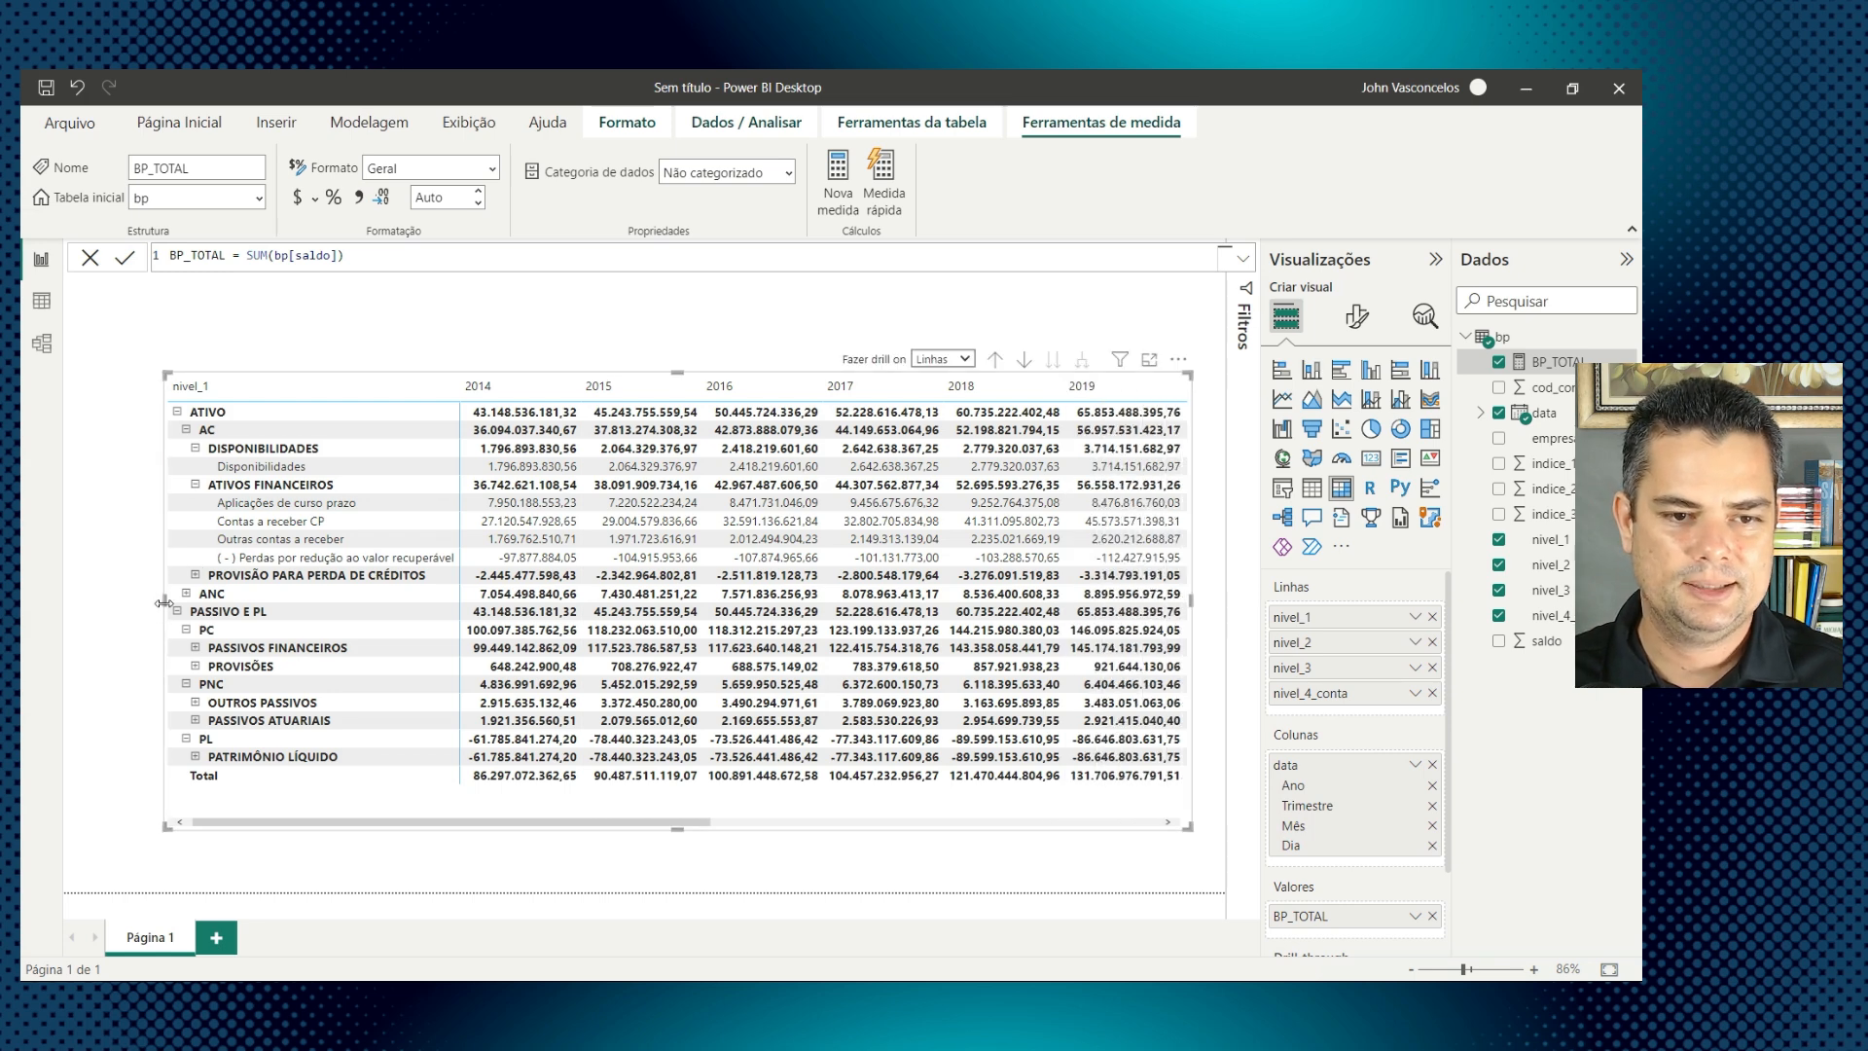
left_click_drag(162, 611, 100, 611)
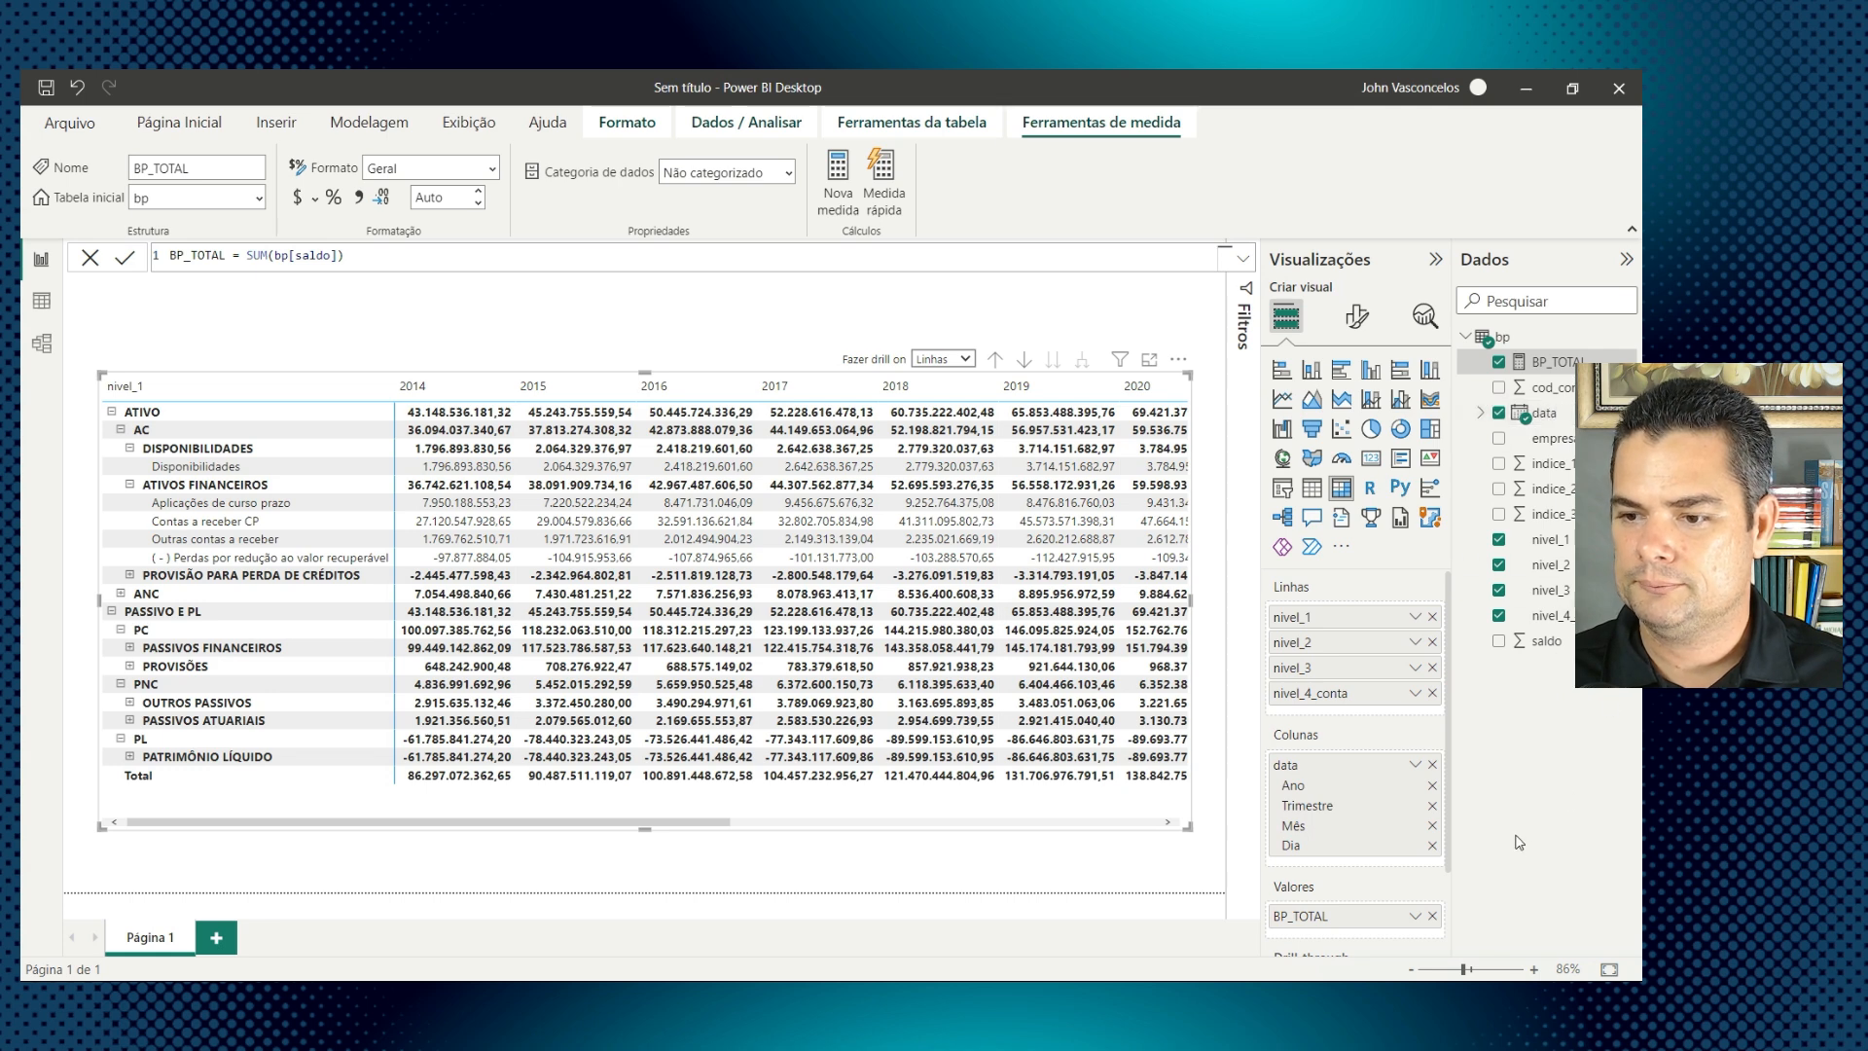
Step: Set up rule-based conditional font colour for BP_TOTAL, applied to values and totals (Regras, Valores e totais)
scroll(1397, 837, "down", 2)
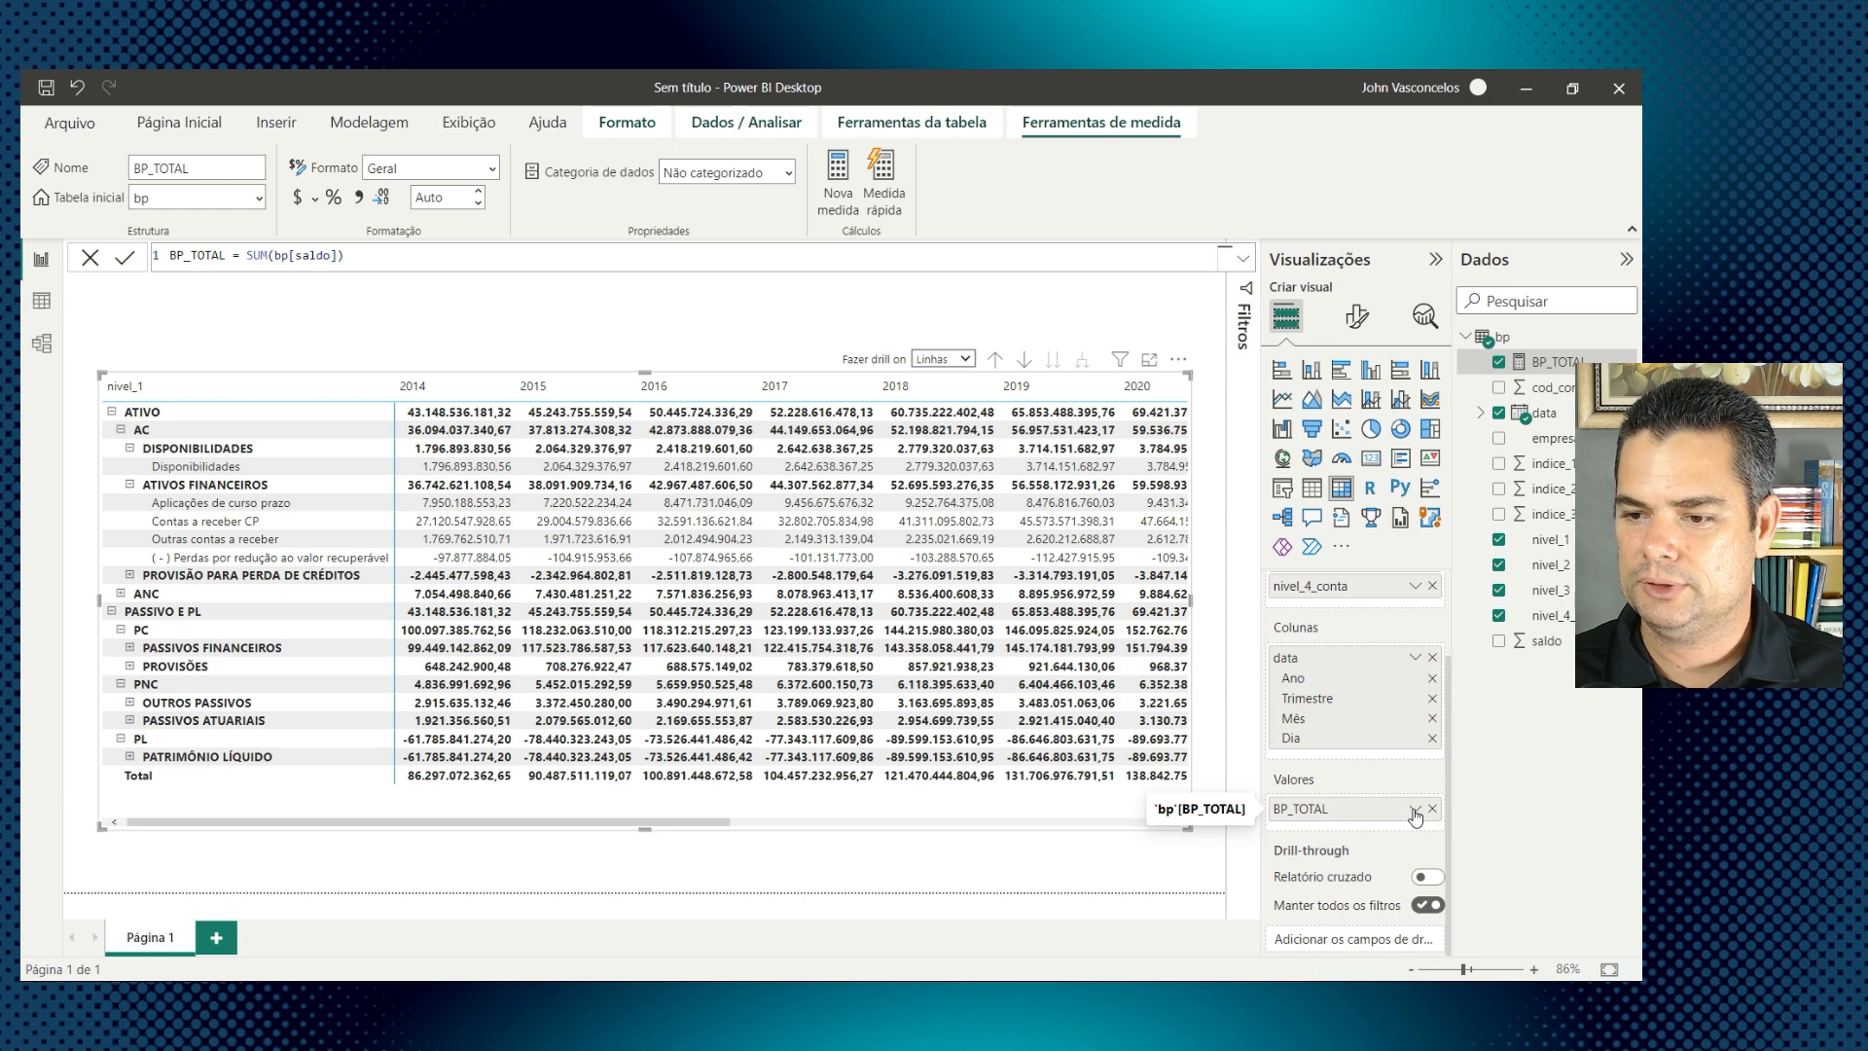
left_click(1414, 812)
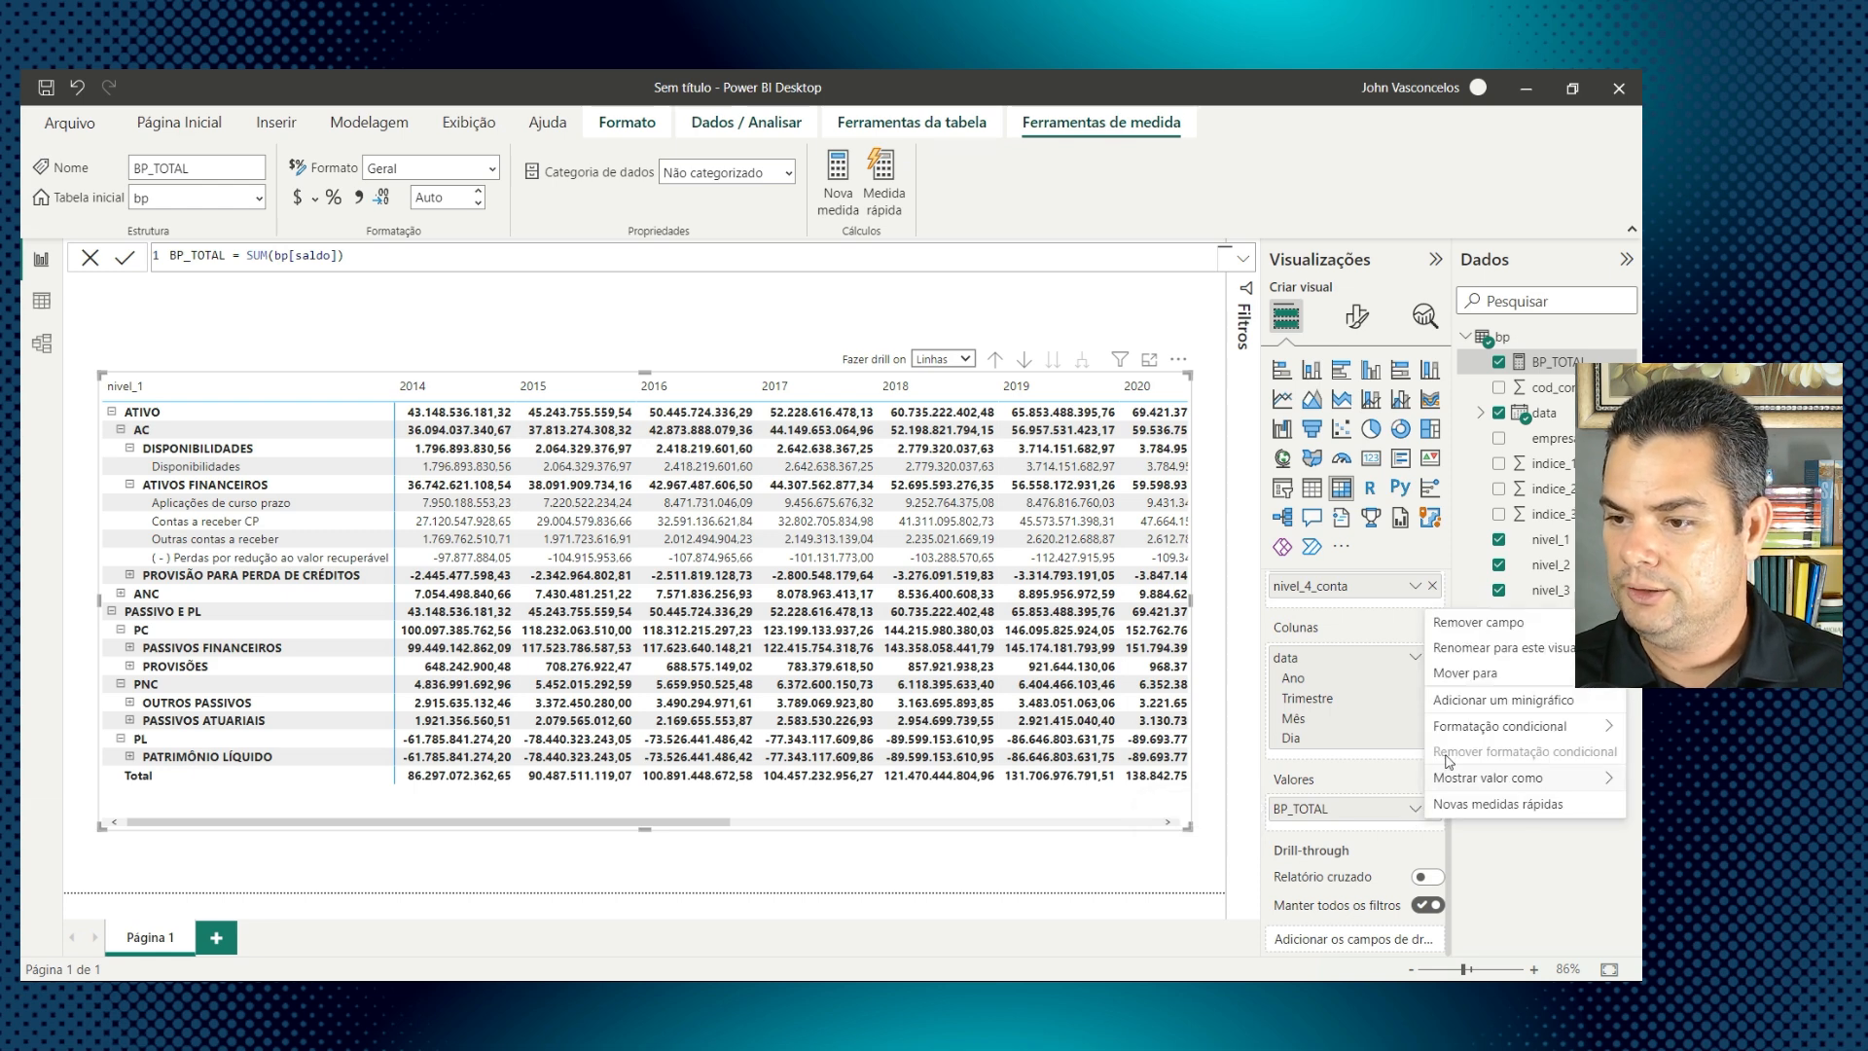
mouse_move(1460, 734)
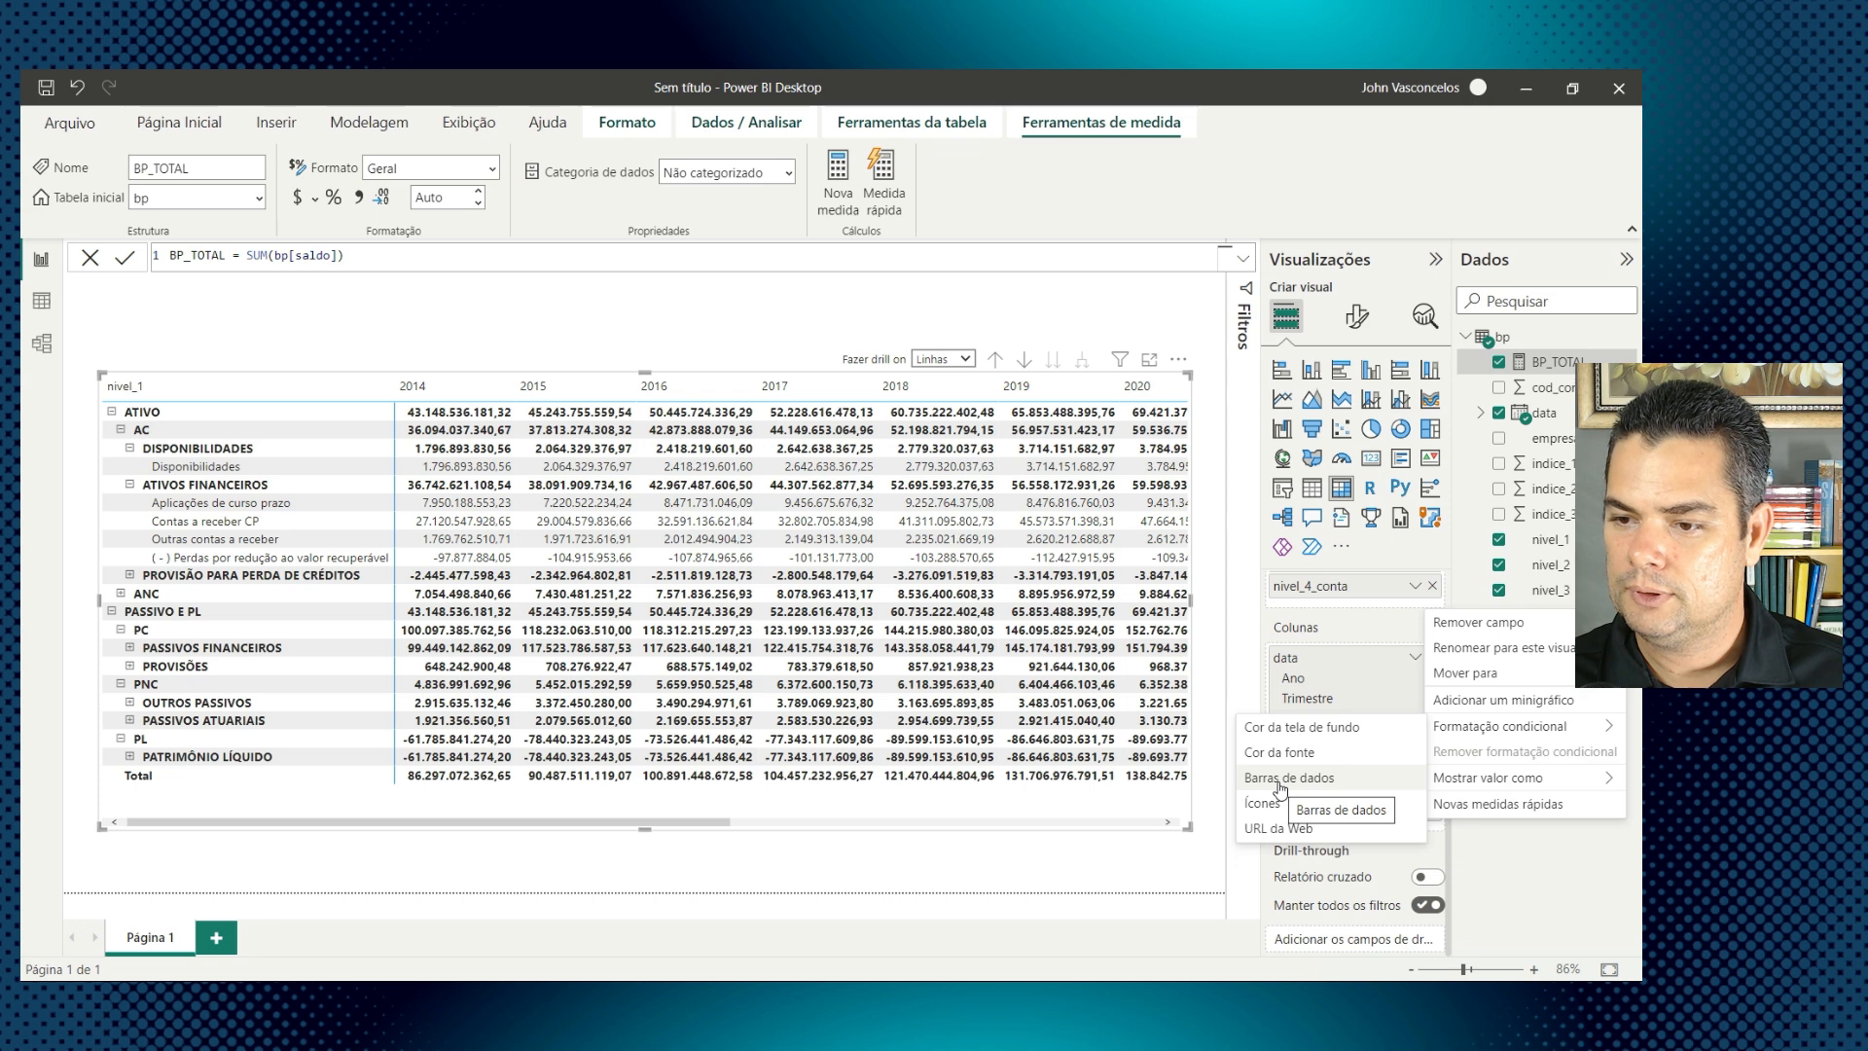
left_click(1279, 752)
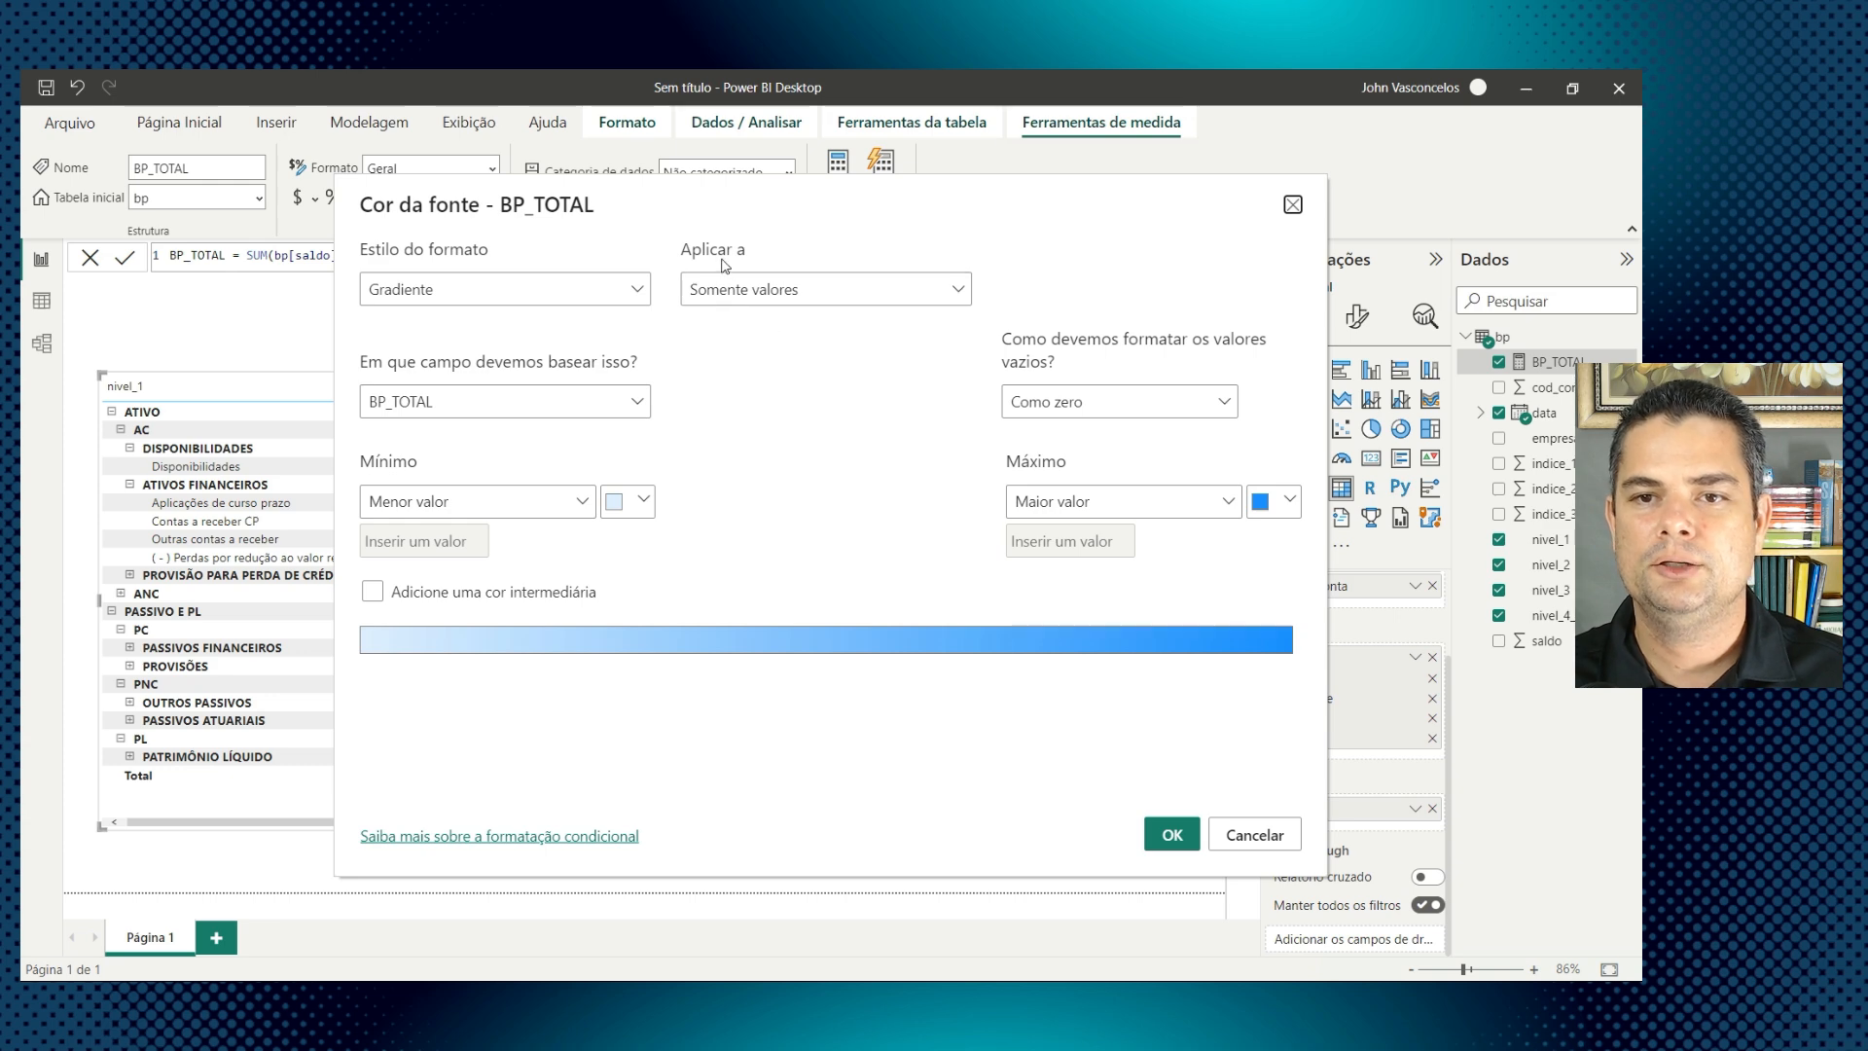
left_click(793, 295)
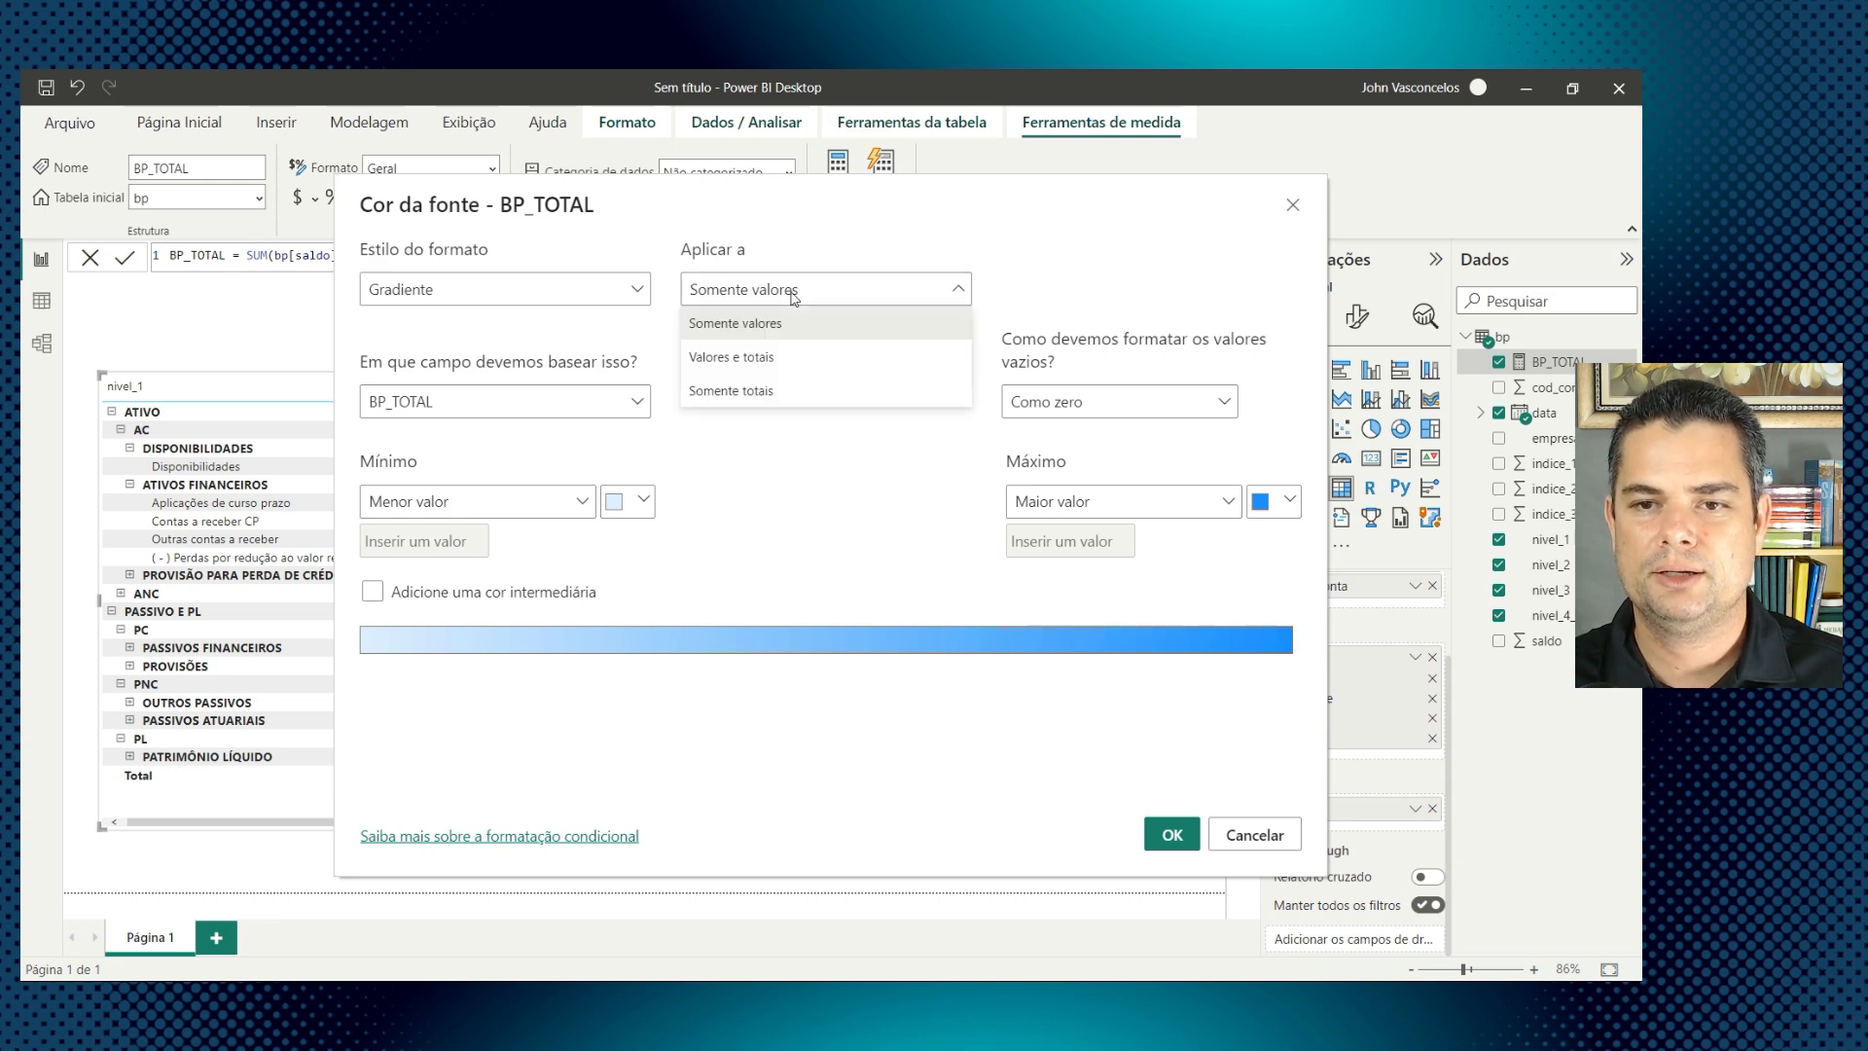
left_click(755, 360)
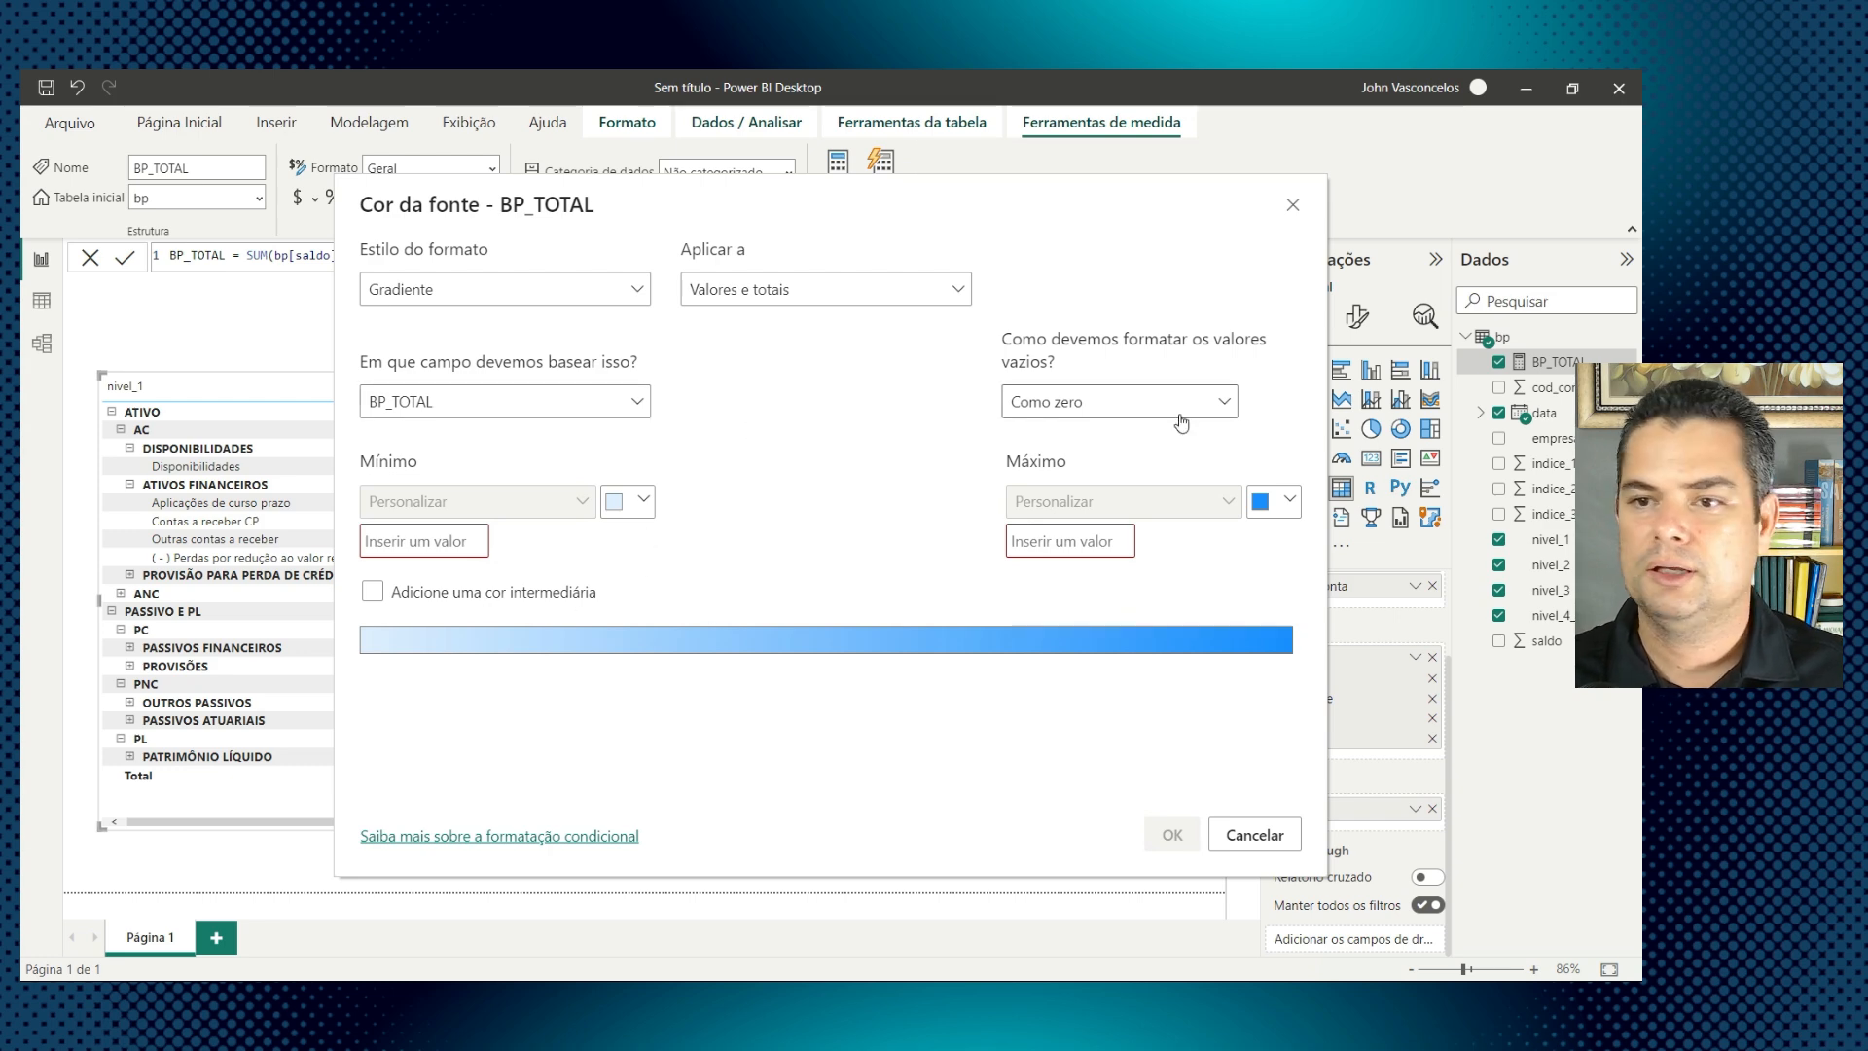
left_click(593, 301)
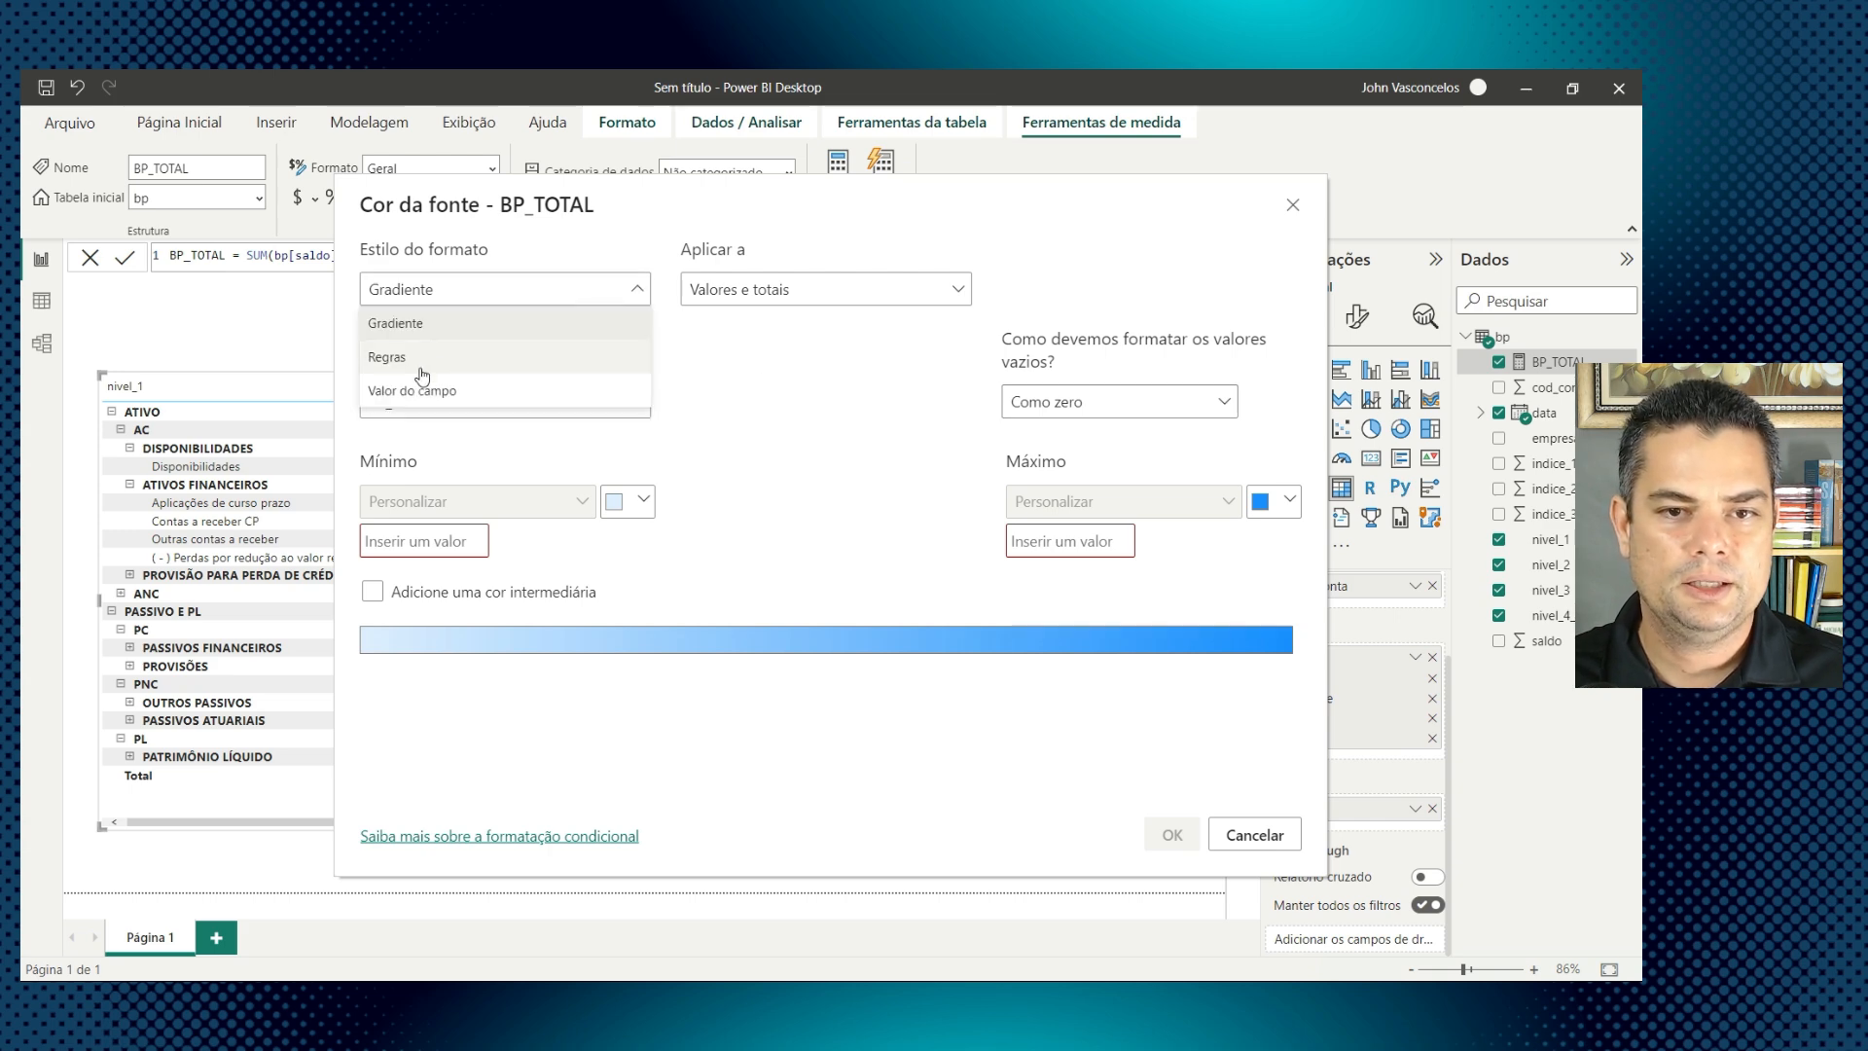
left_click(387, 358)
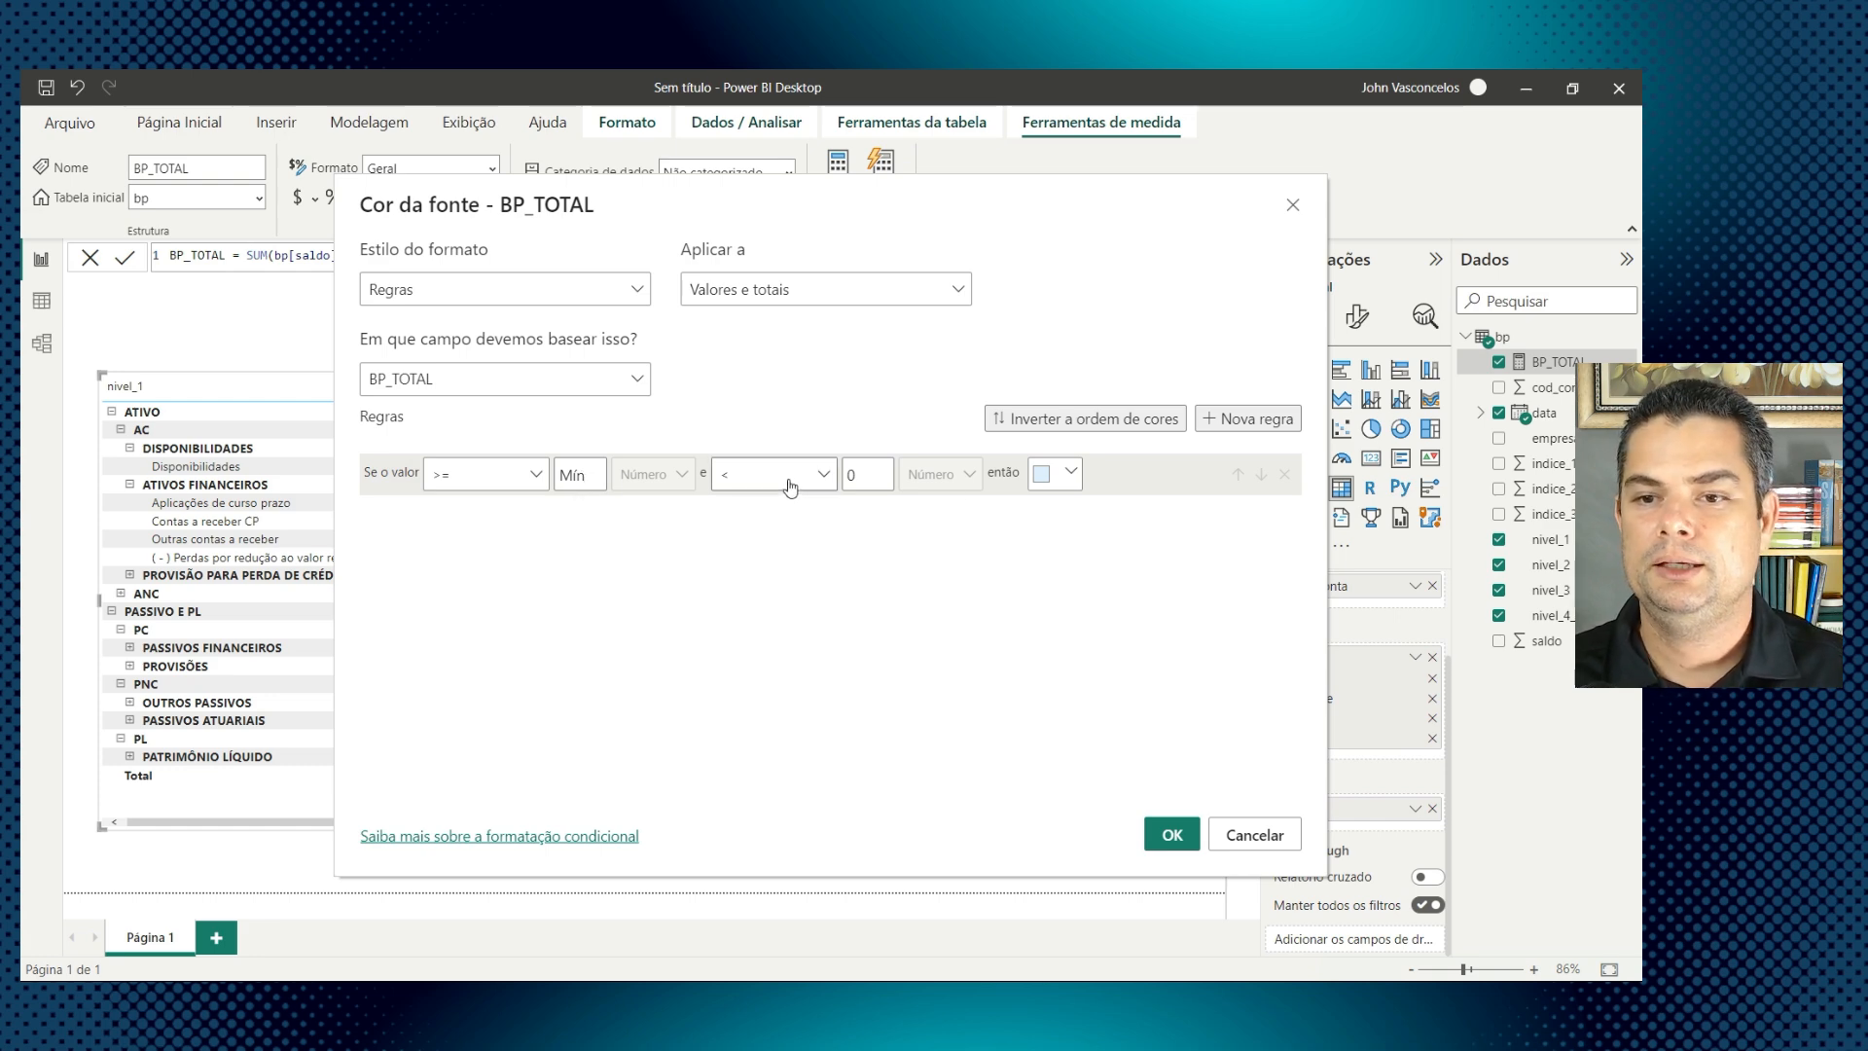
Step: Give the rule for values from Mín to below 0 the custom red font colour #EA002B
left_click(1055, 479)
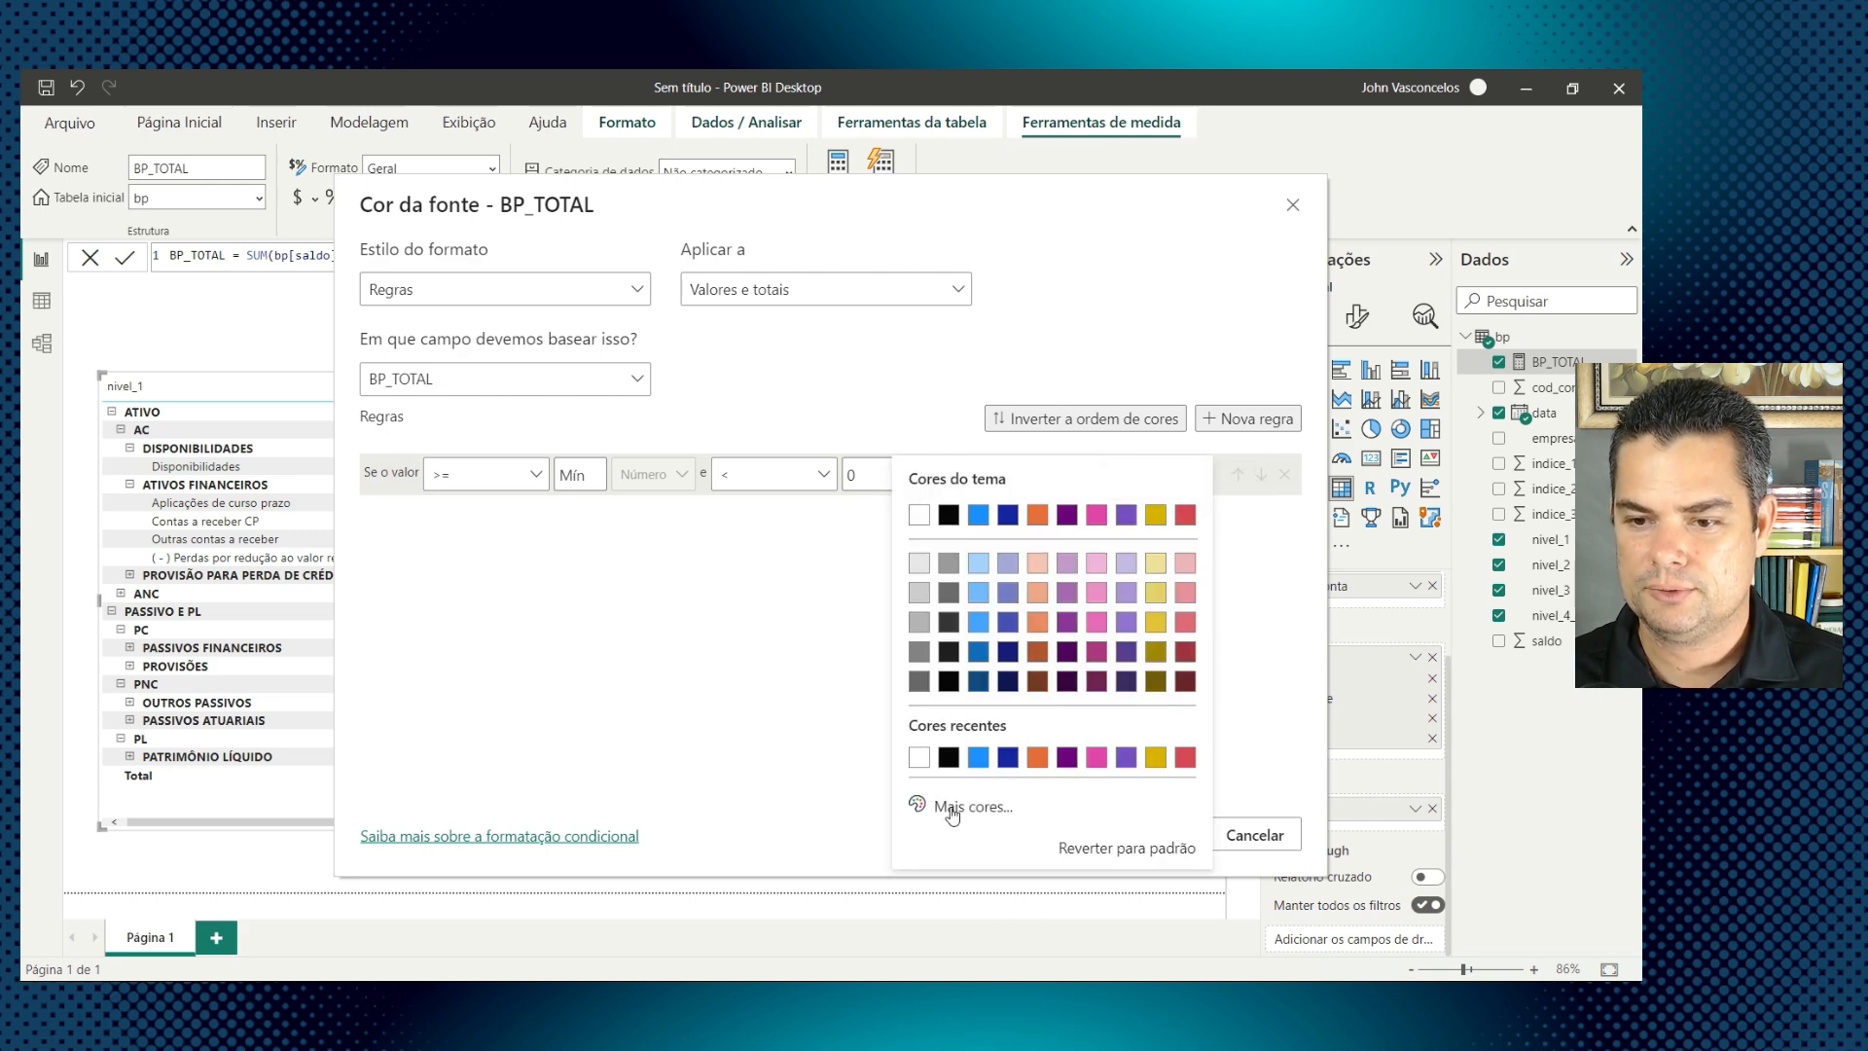
left_click(1007, 806)
left_click(1193, 728)
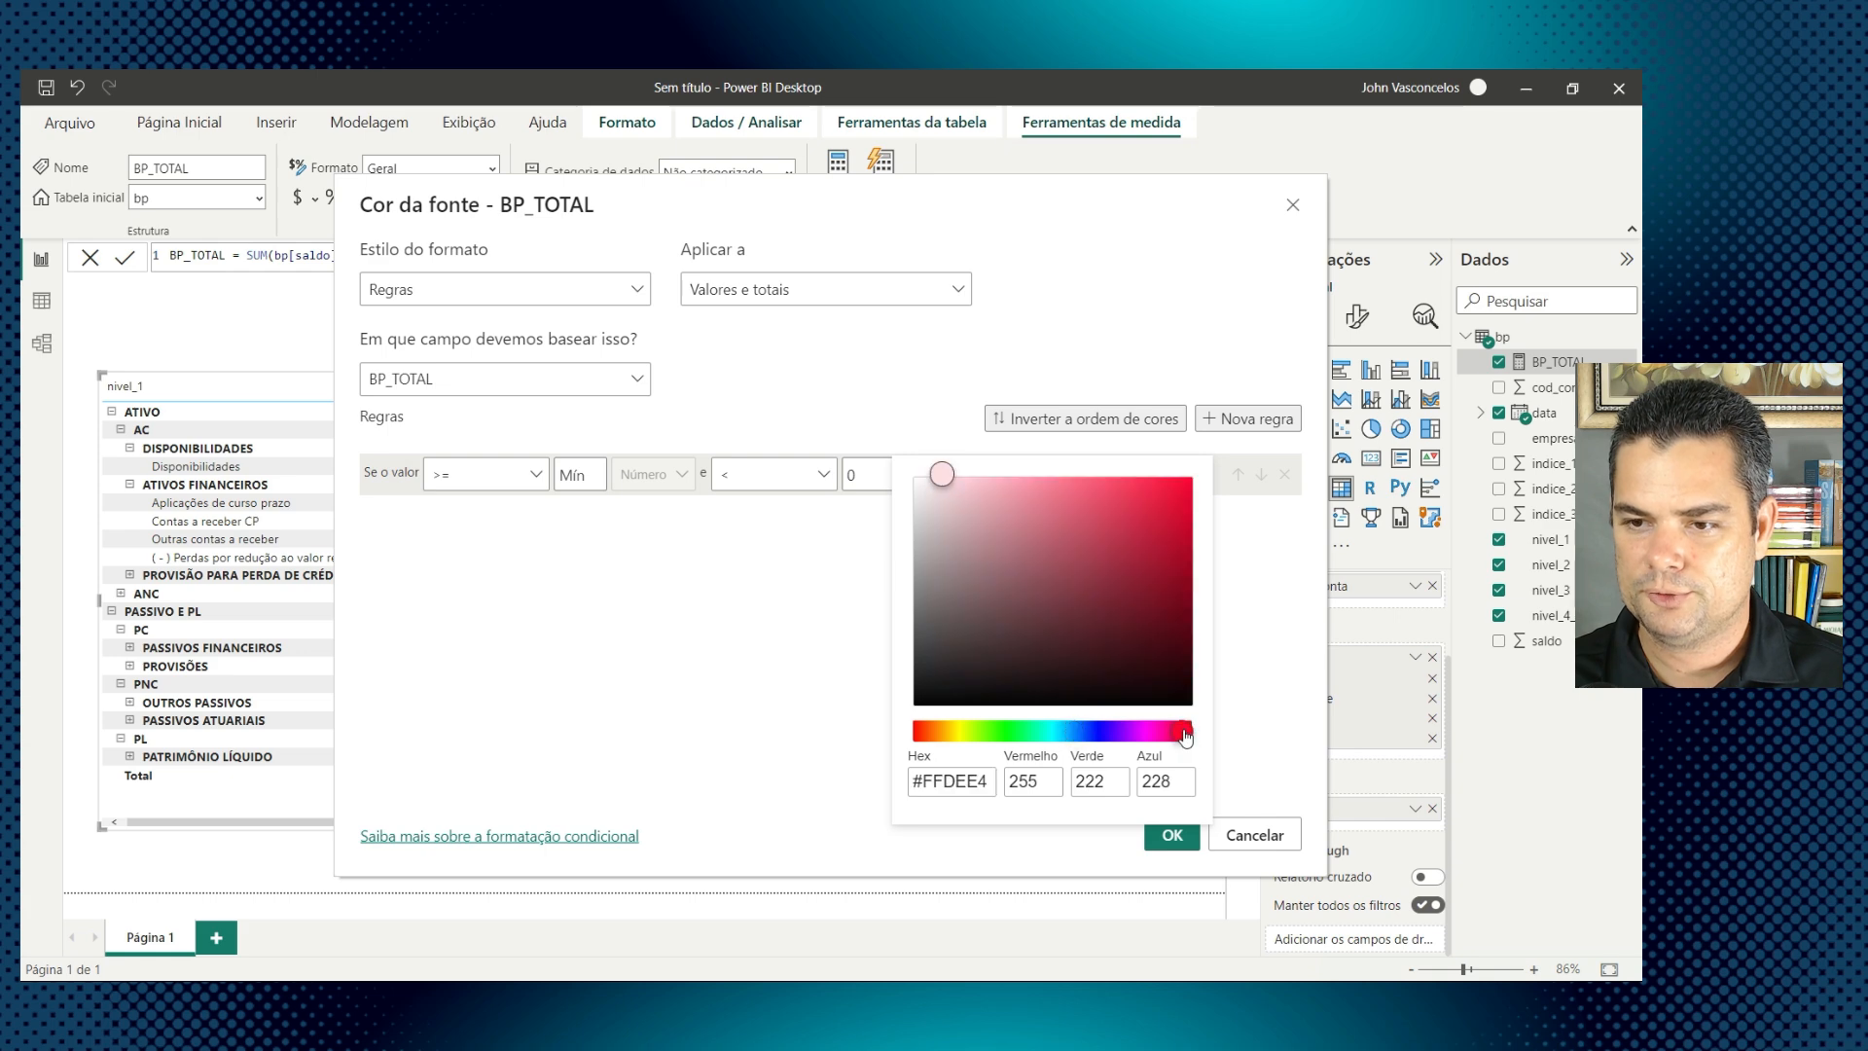
left_click_drag(940, 480, 1192, 512)
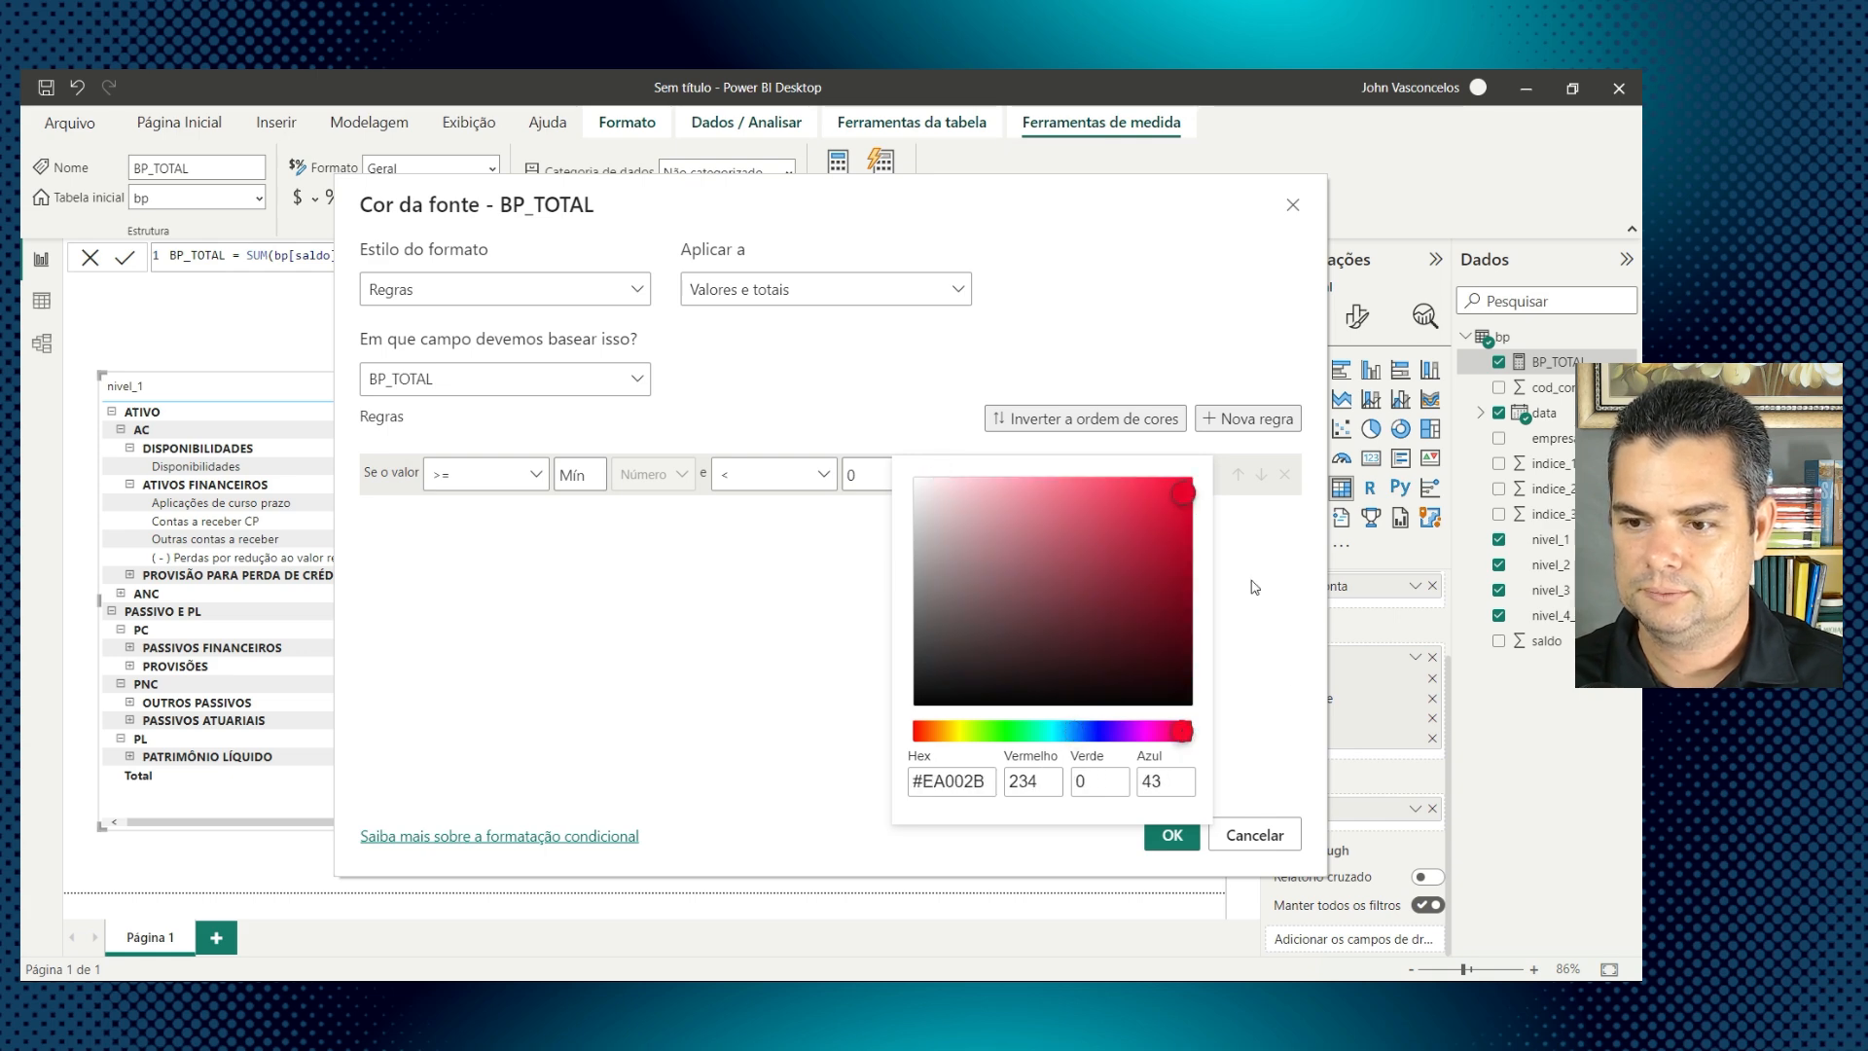
left_click(775, 752)
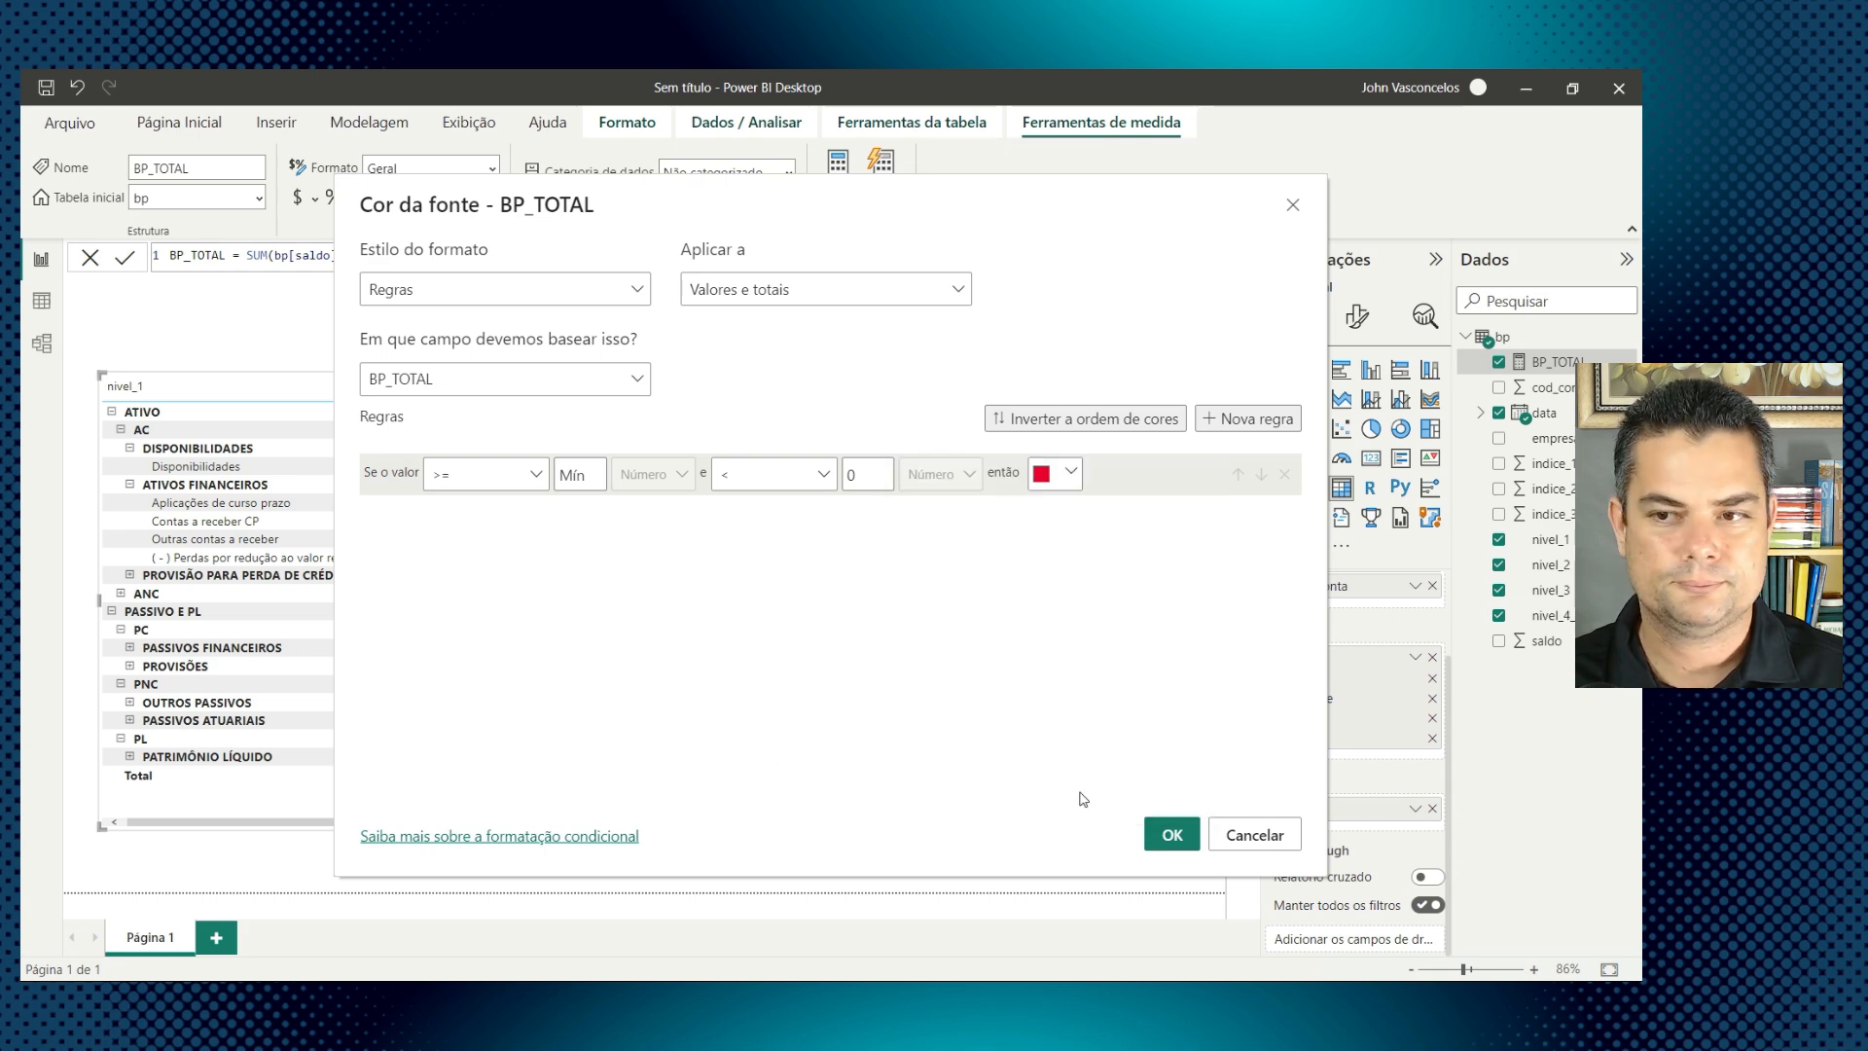
Step: Add a second font colour rule for values >= 0 and < Máx
left_click(1234, 421)
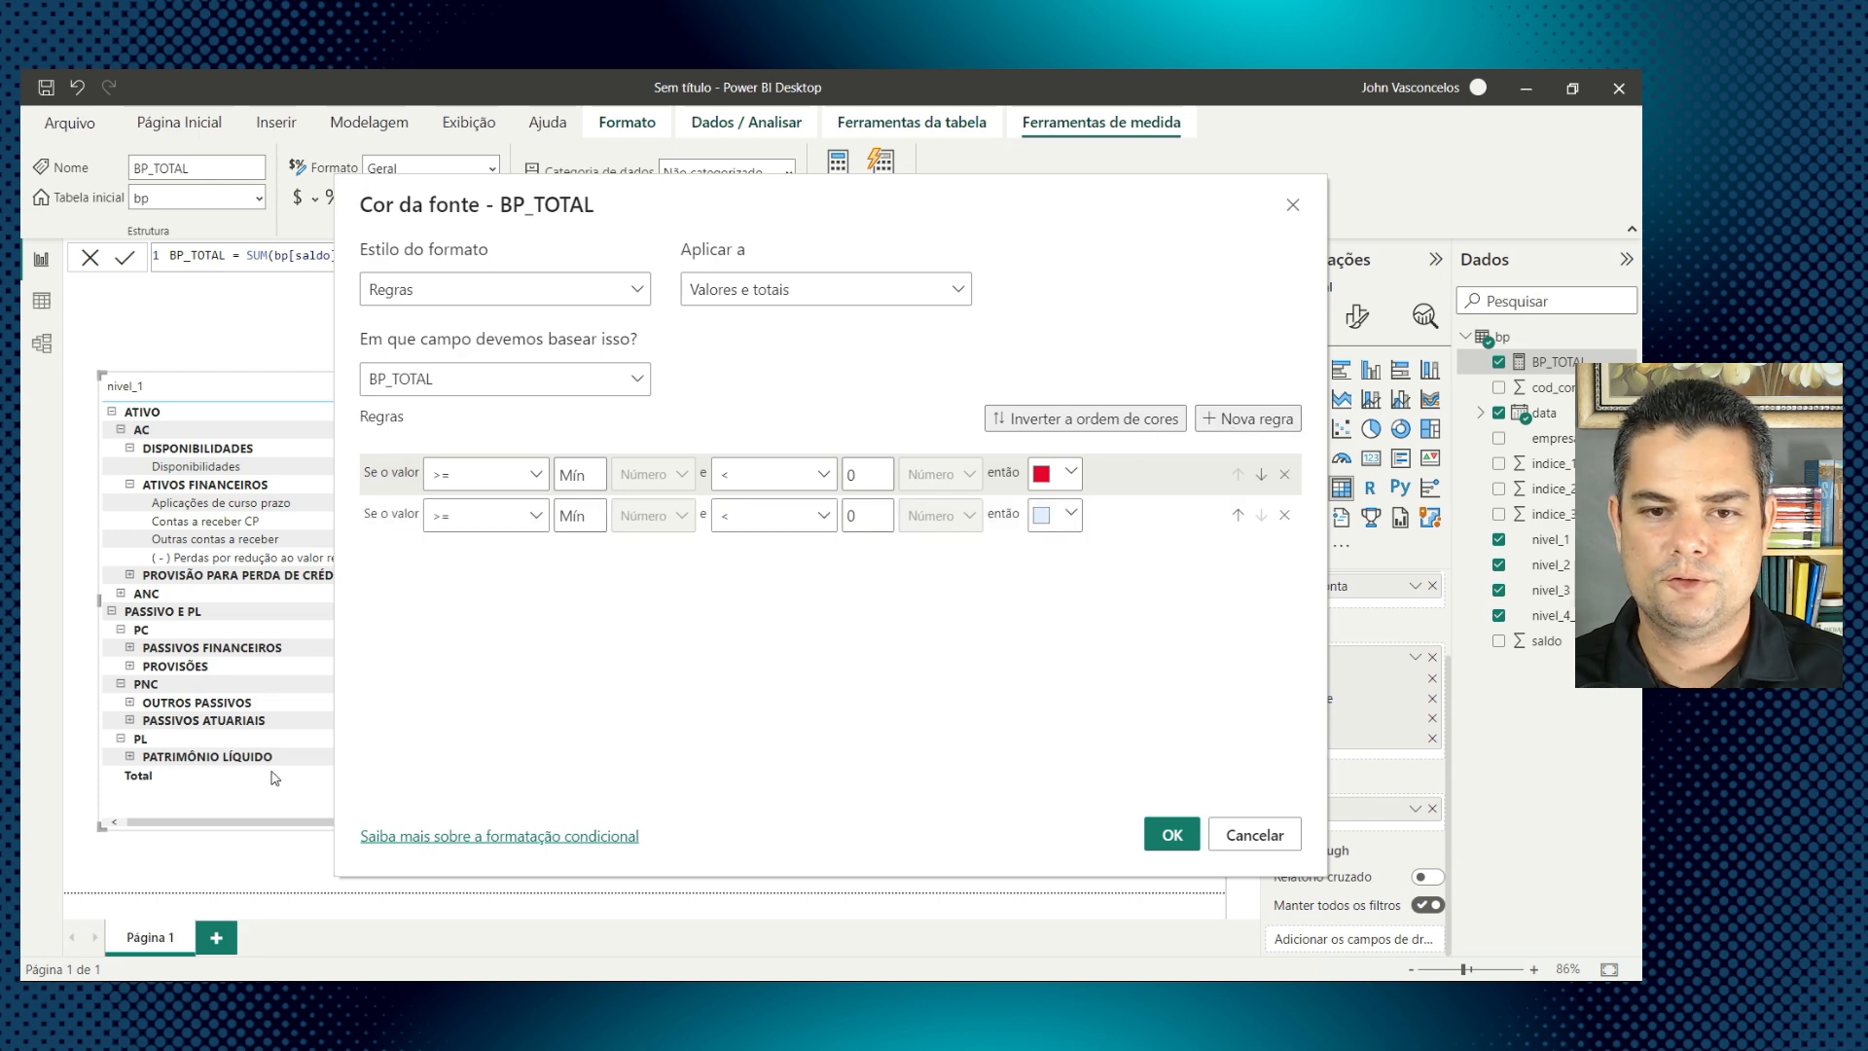
left_click(531, 521)
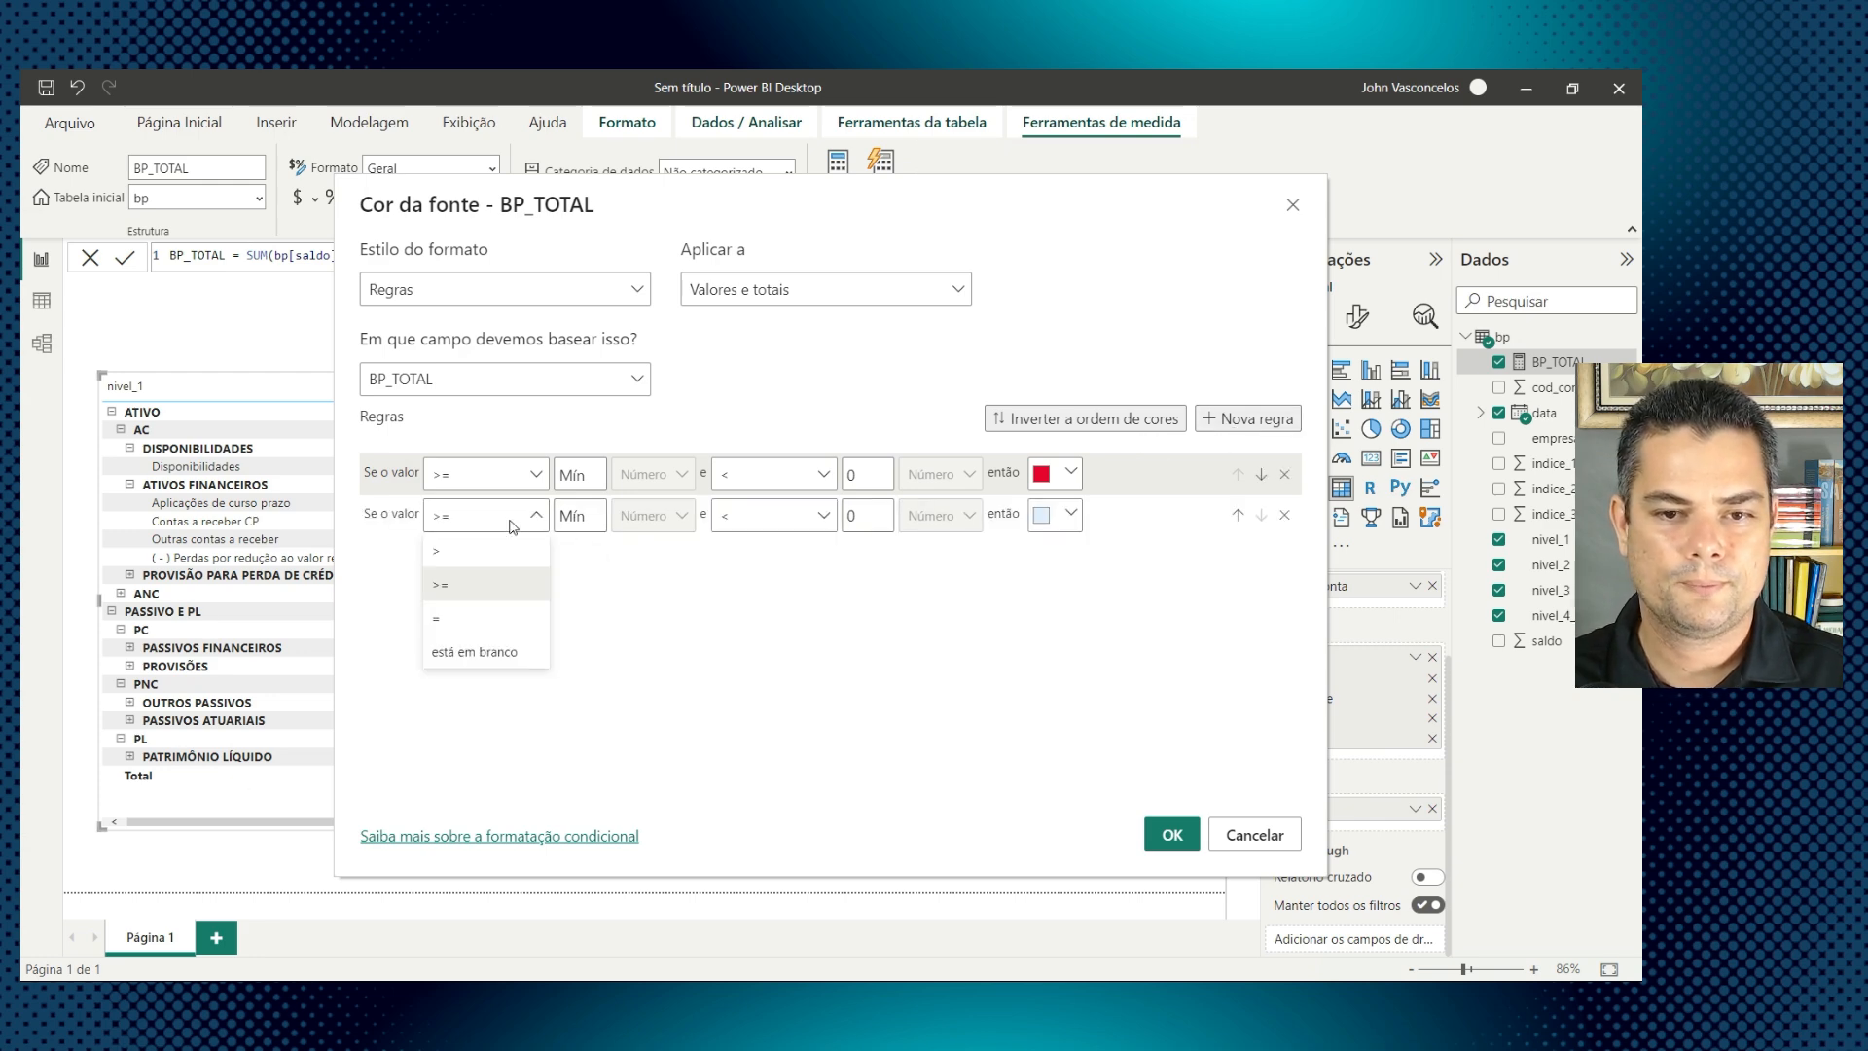
left_click(450, 571)
left_click(532, 533)
left_click(502, 590)
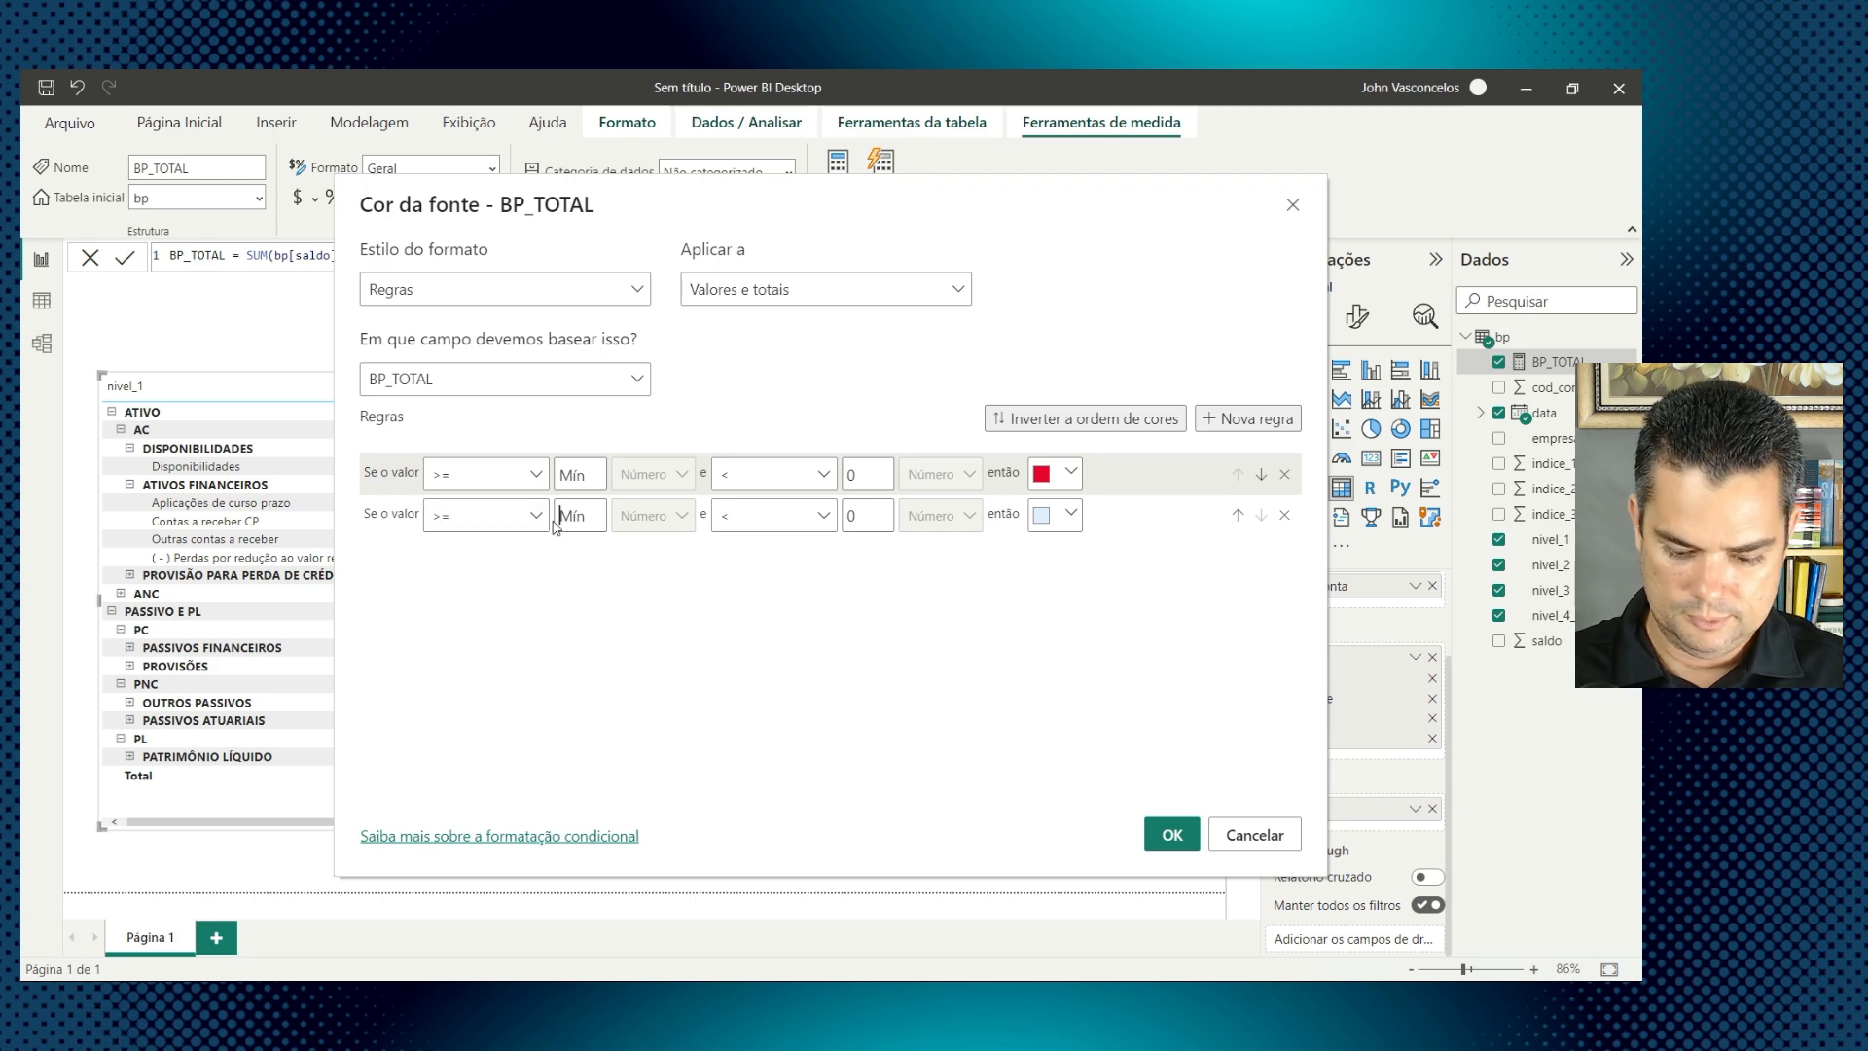
type("0")
left_click(760, 517)
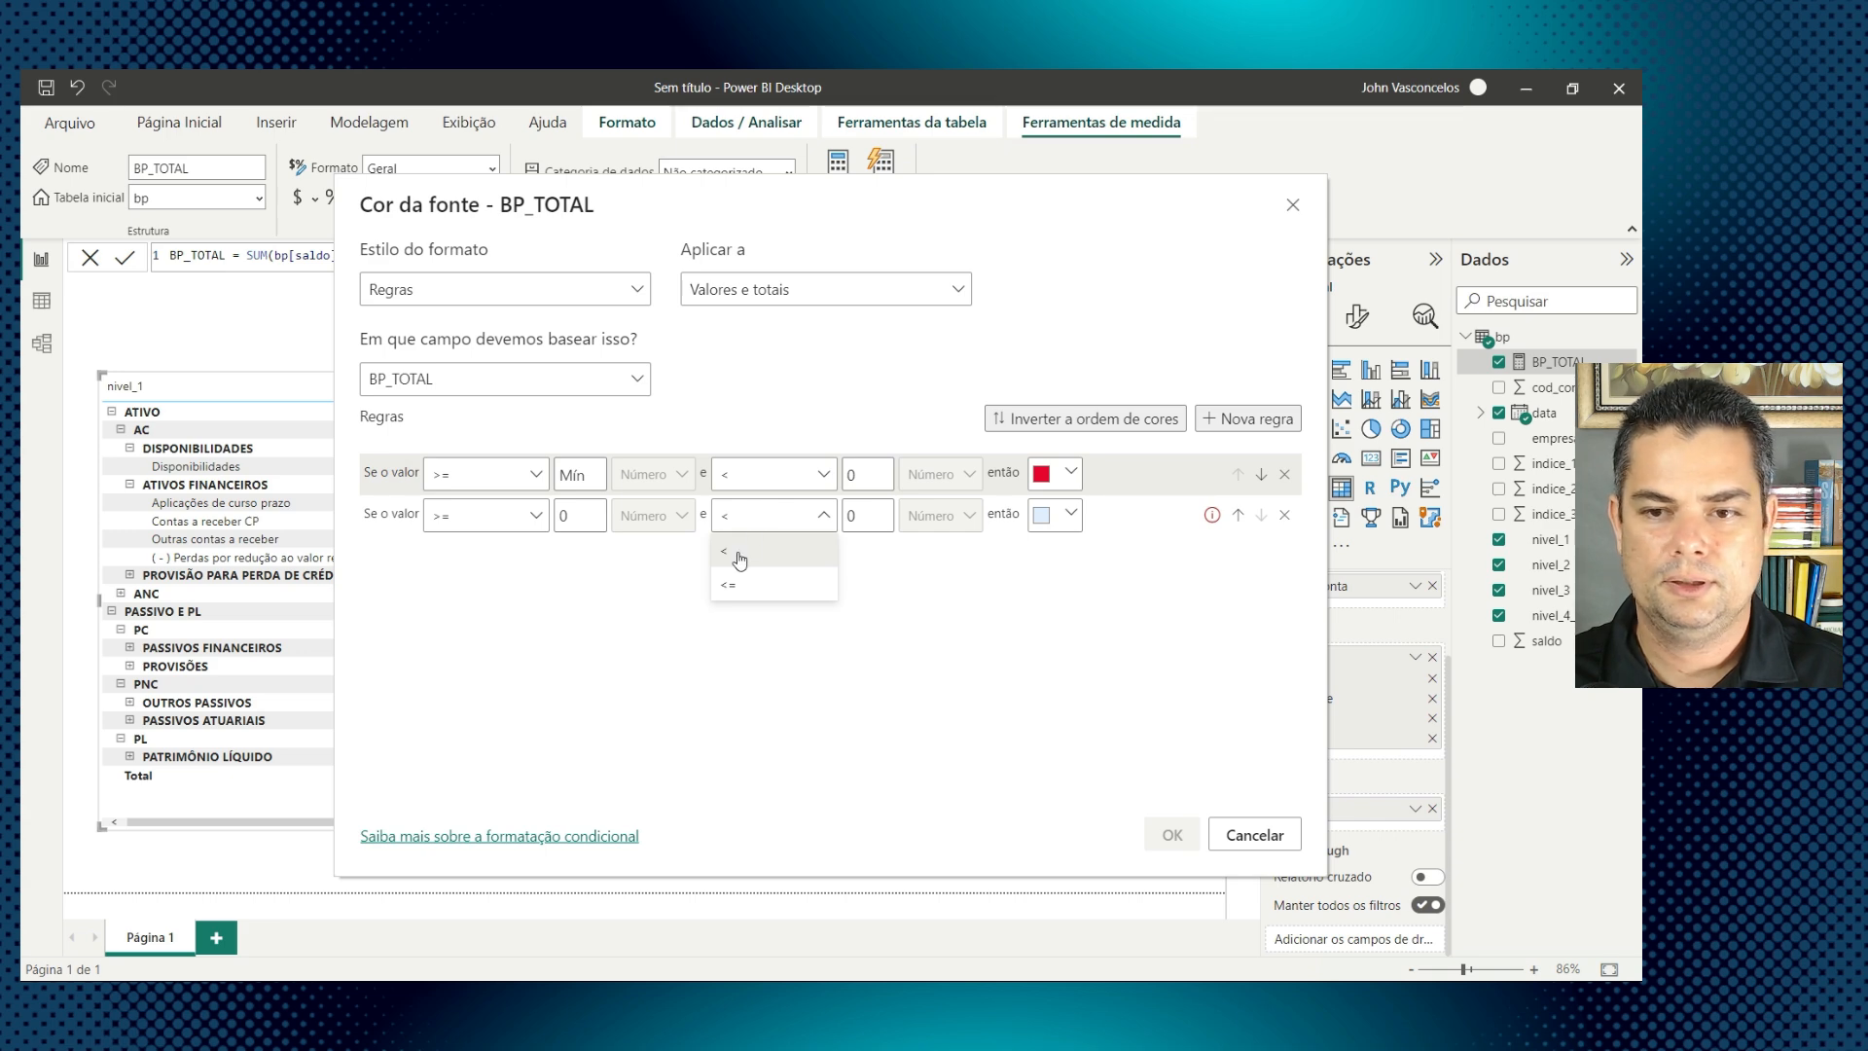
left_click(739, 556)
key("BackSpace")
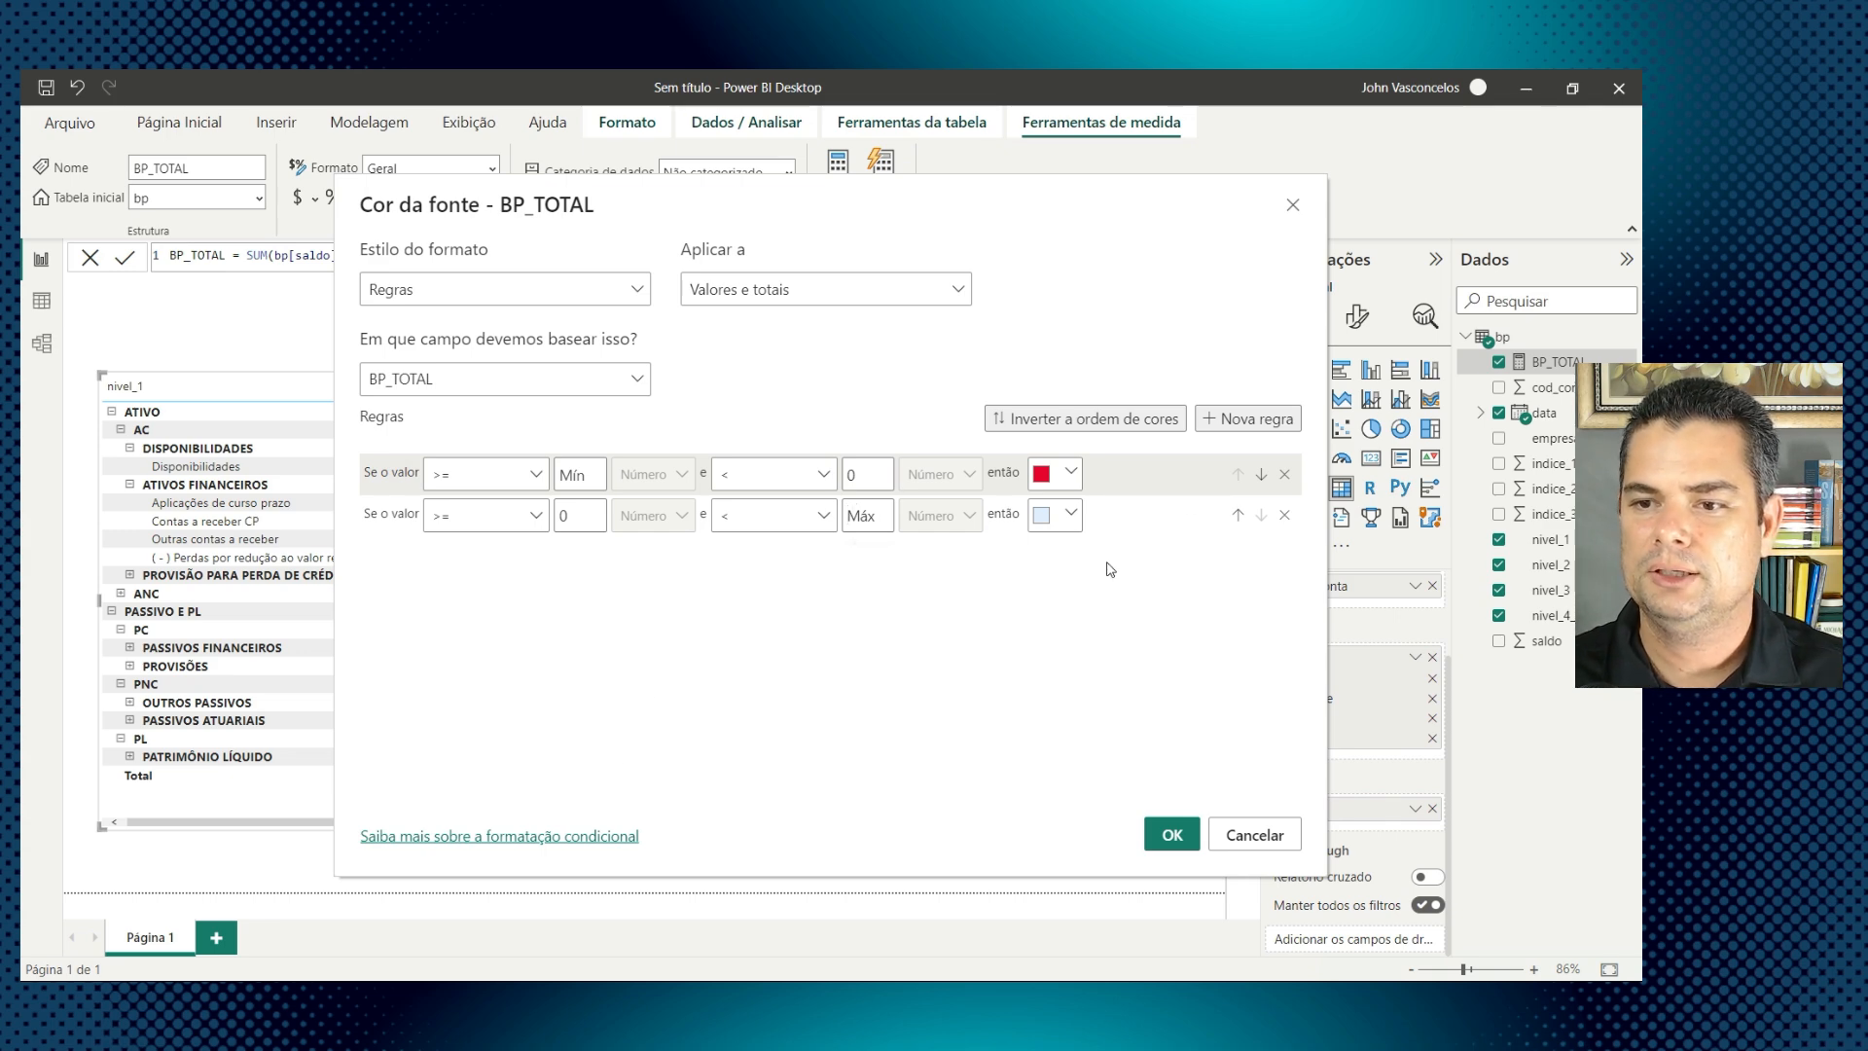
Step: Set the second rule's font colour to black and apply the conditional formatting
left_click(1072, 531)
left_click(944, 534)
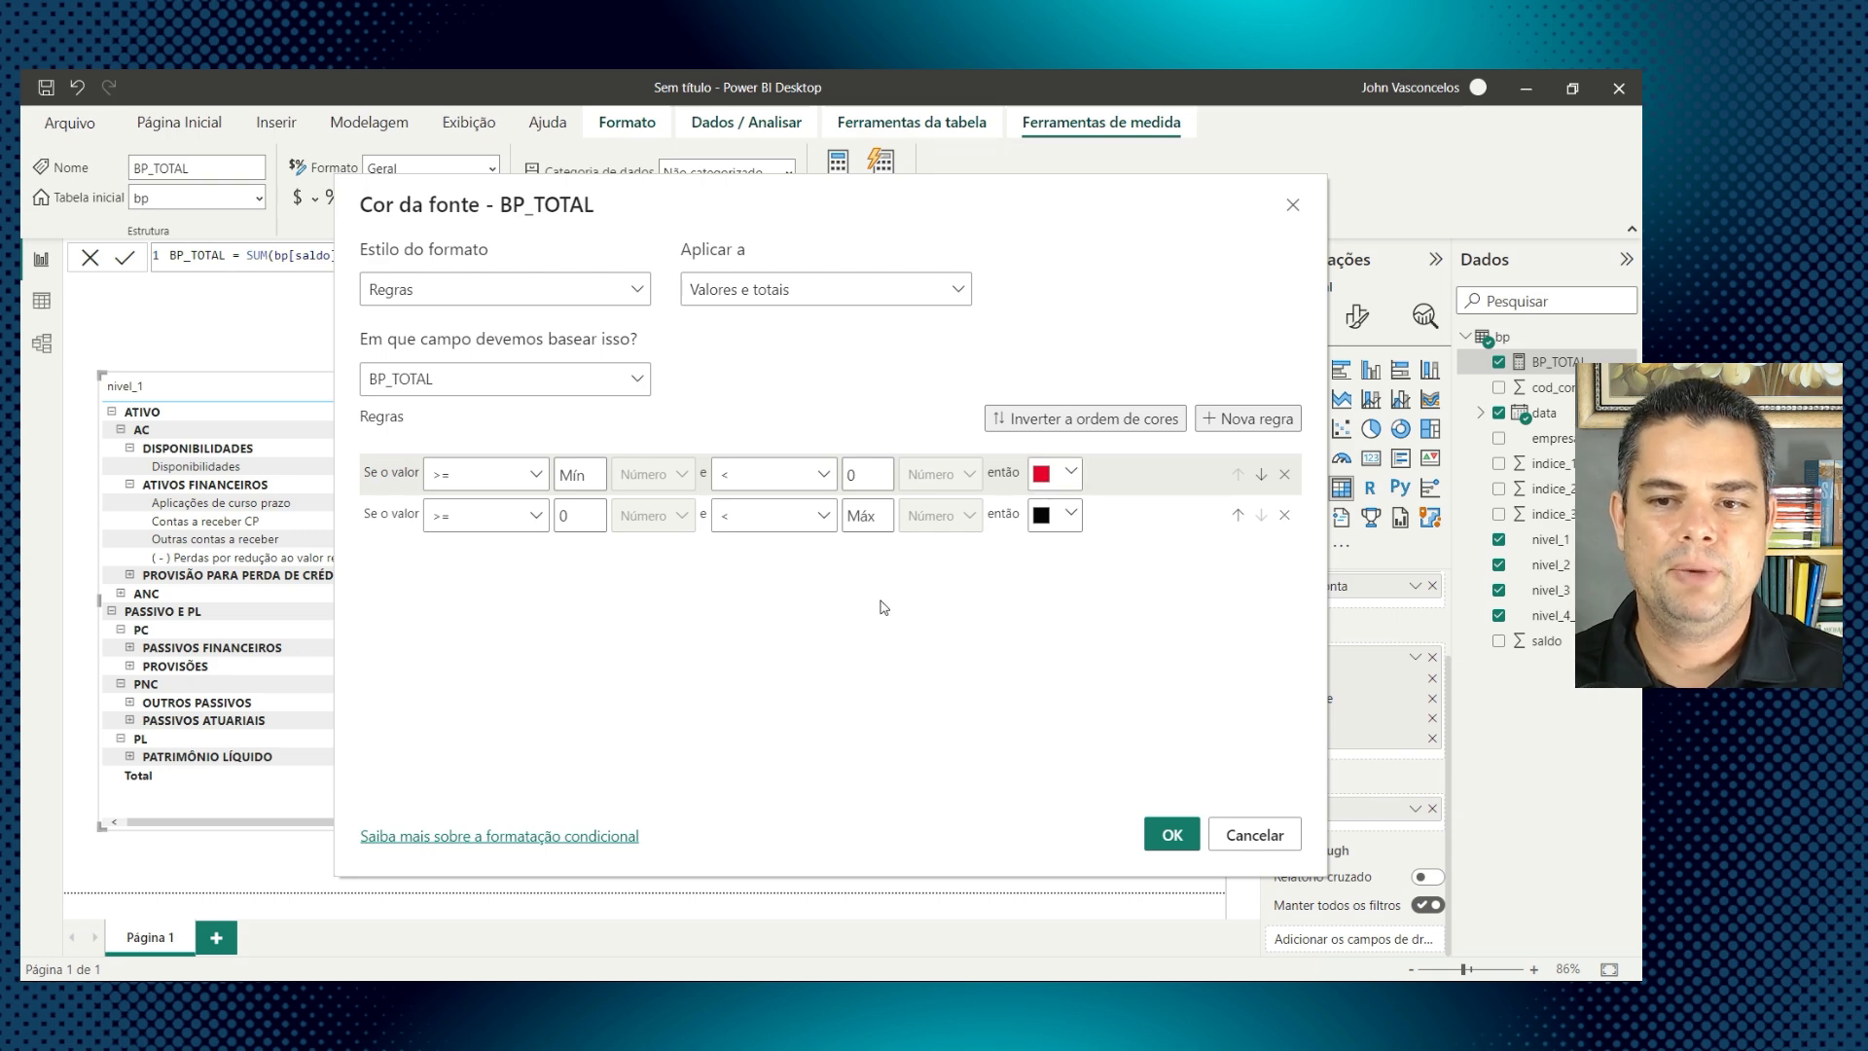
left_click(1173, 835)
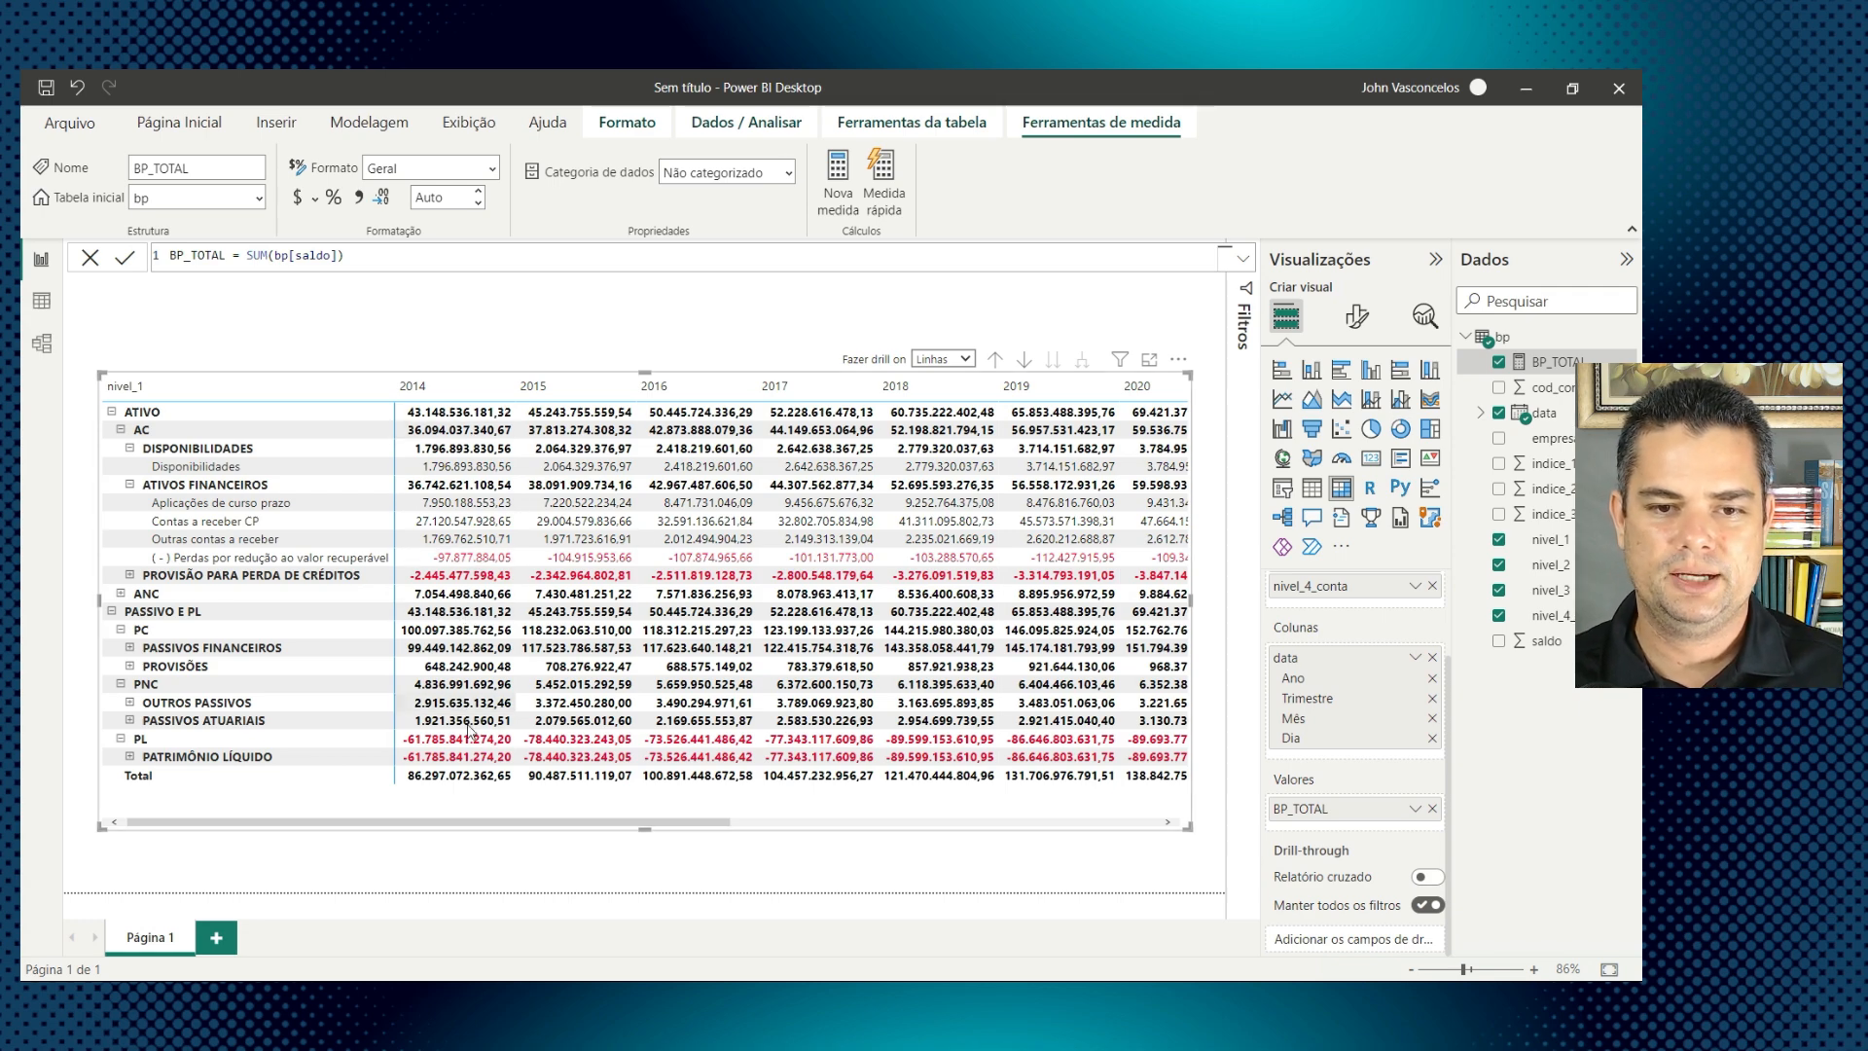
Step: Turn off the matrix's column subtotals and extend its upper edge toward the top of the page
left_click_drag(493, 829, 230, 839)
left_click_drag(443, 847, 900, 798)
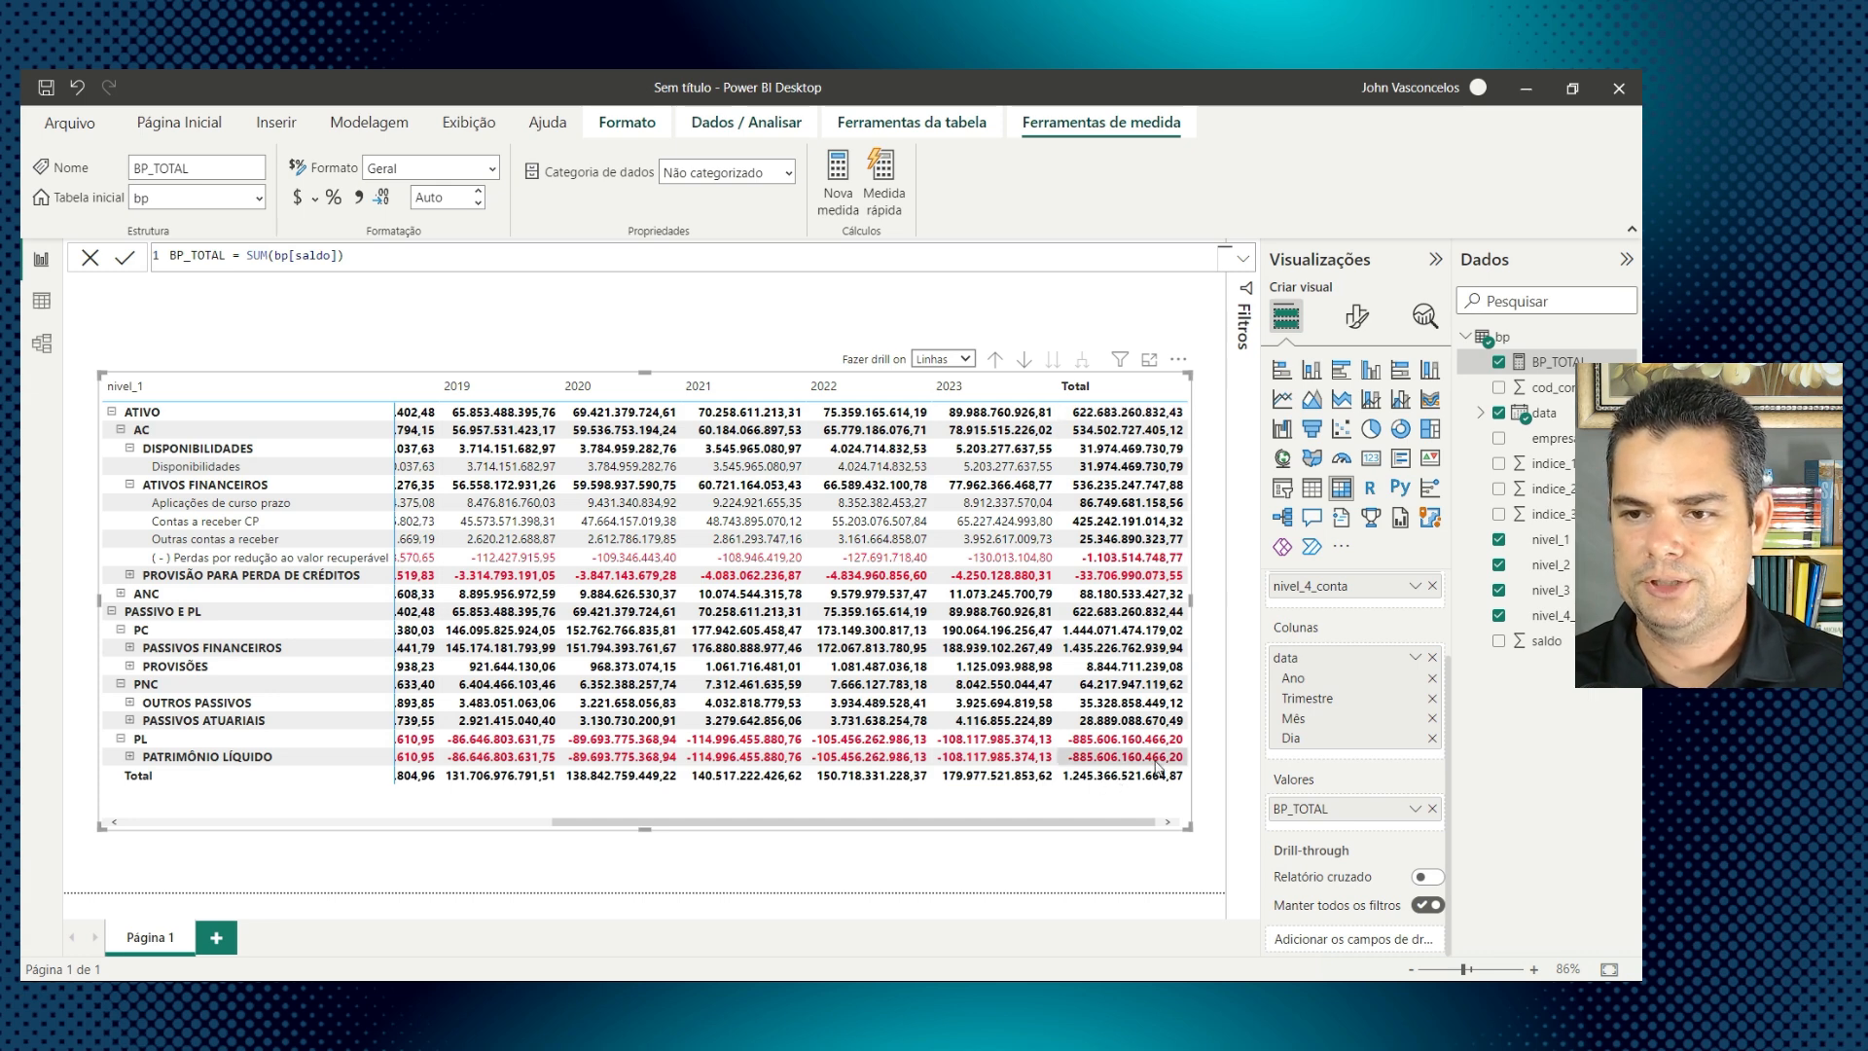
left_click(1357, 318)
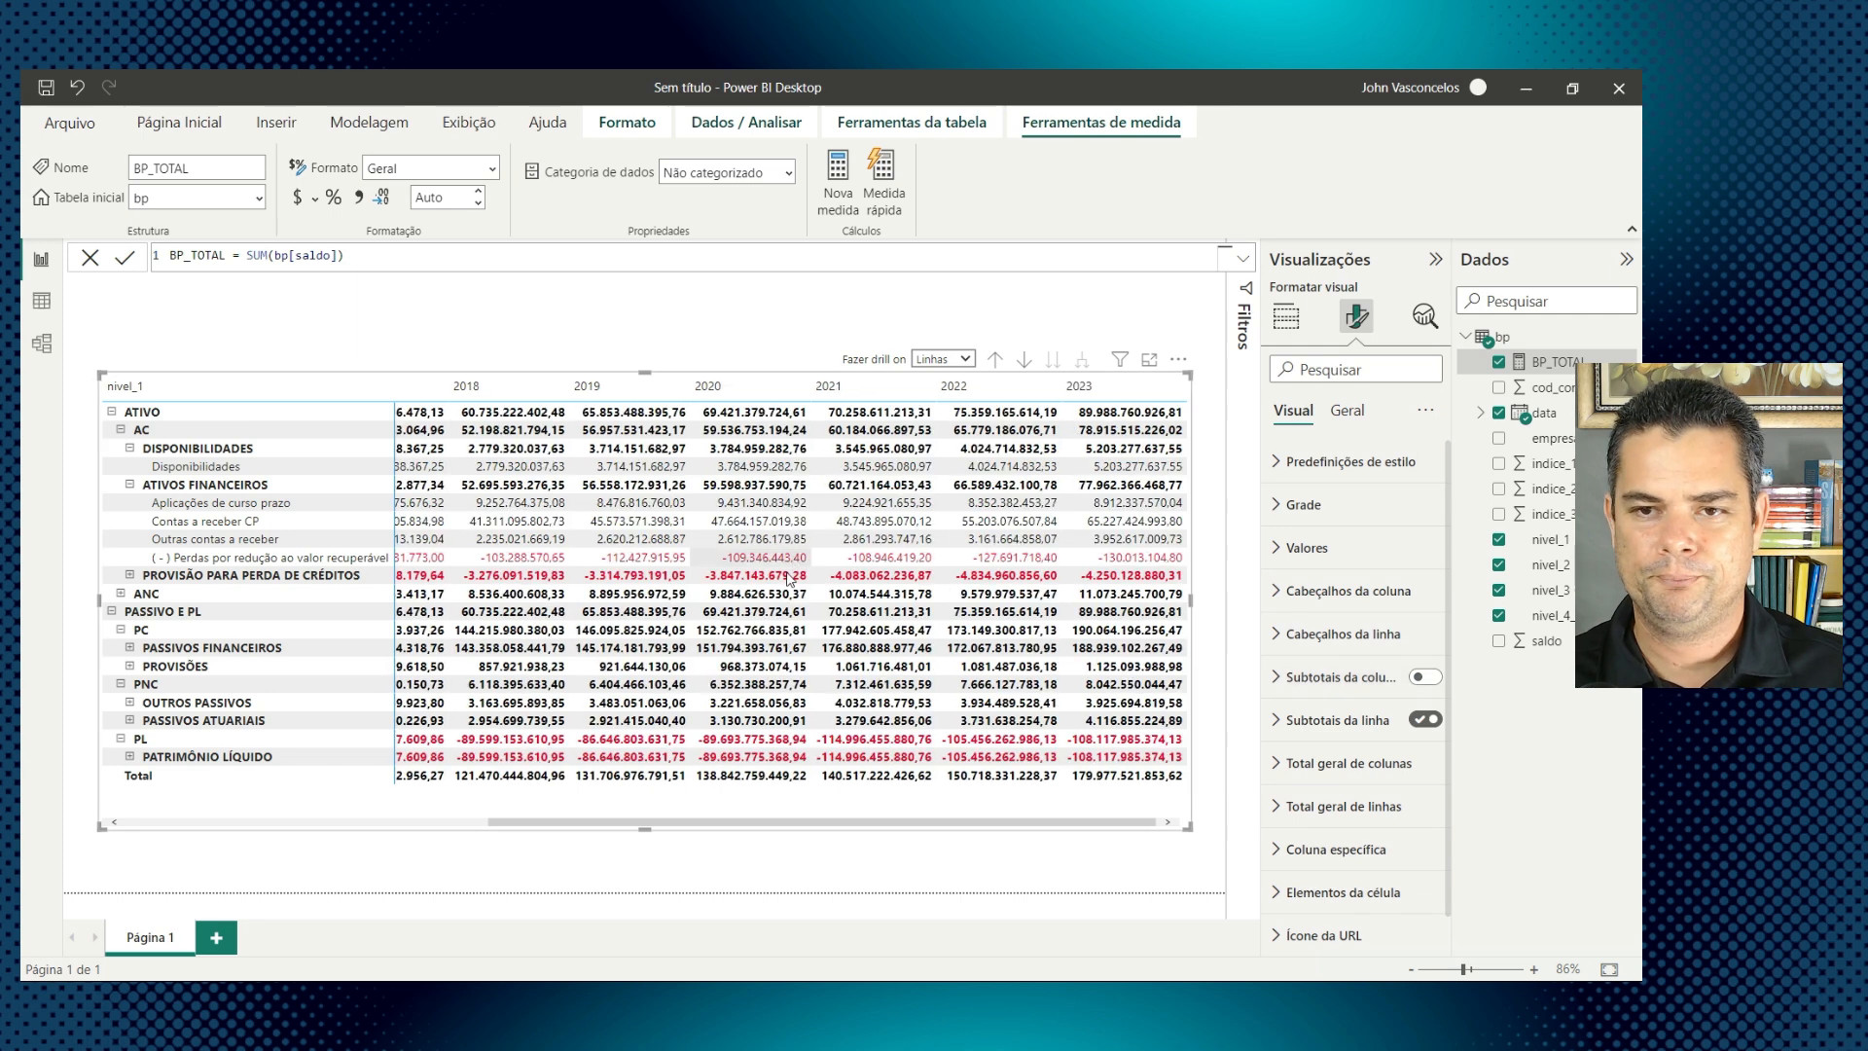
left_click_drag(659, 375, 650, 308)
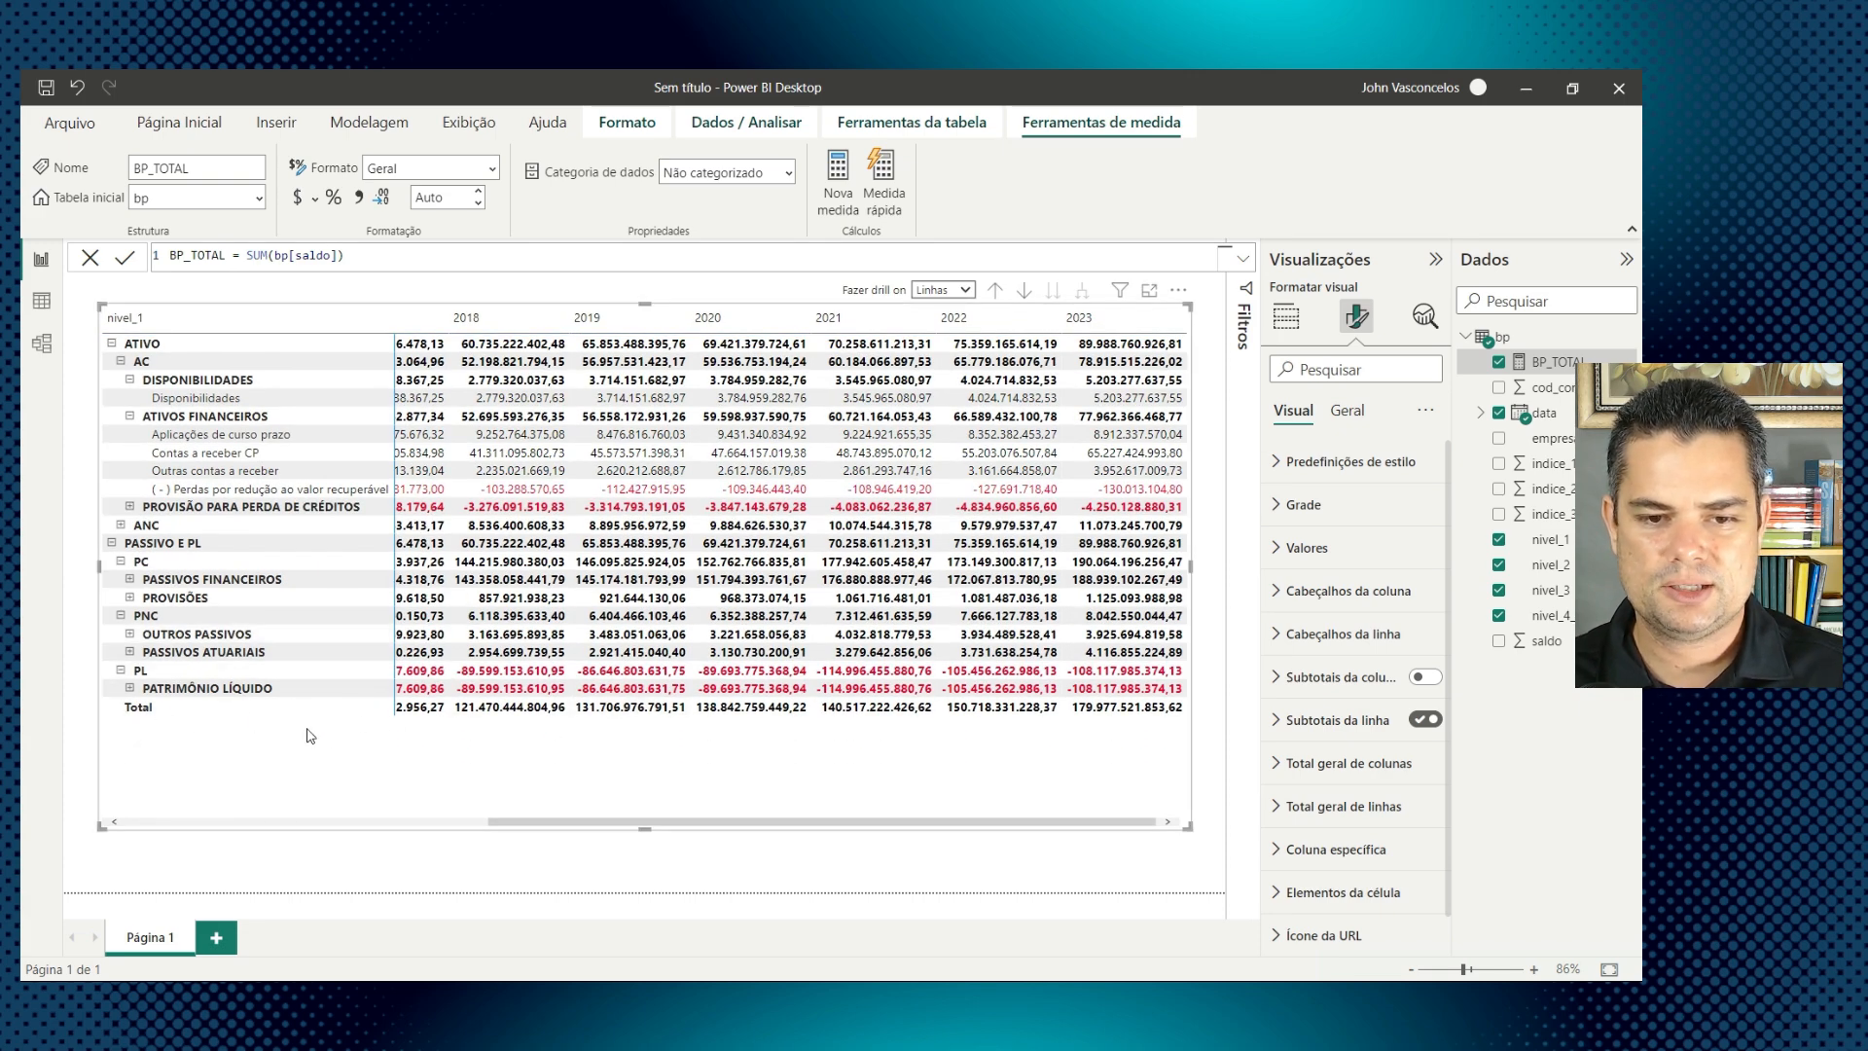
Step: Try the matrix without row subtotals and turn them back on
left_click(1423, 720)
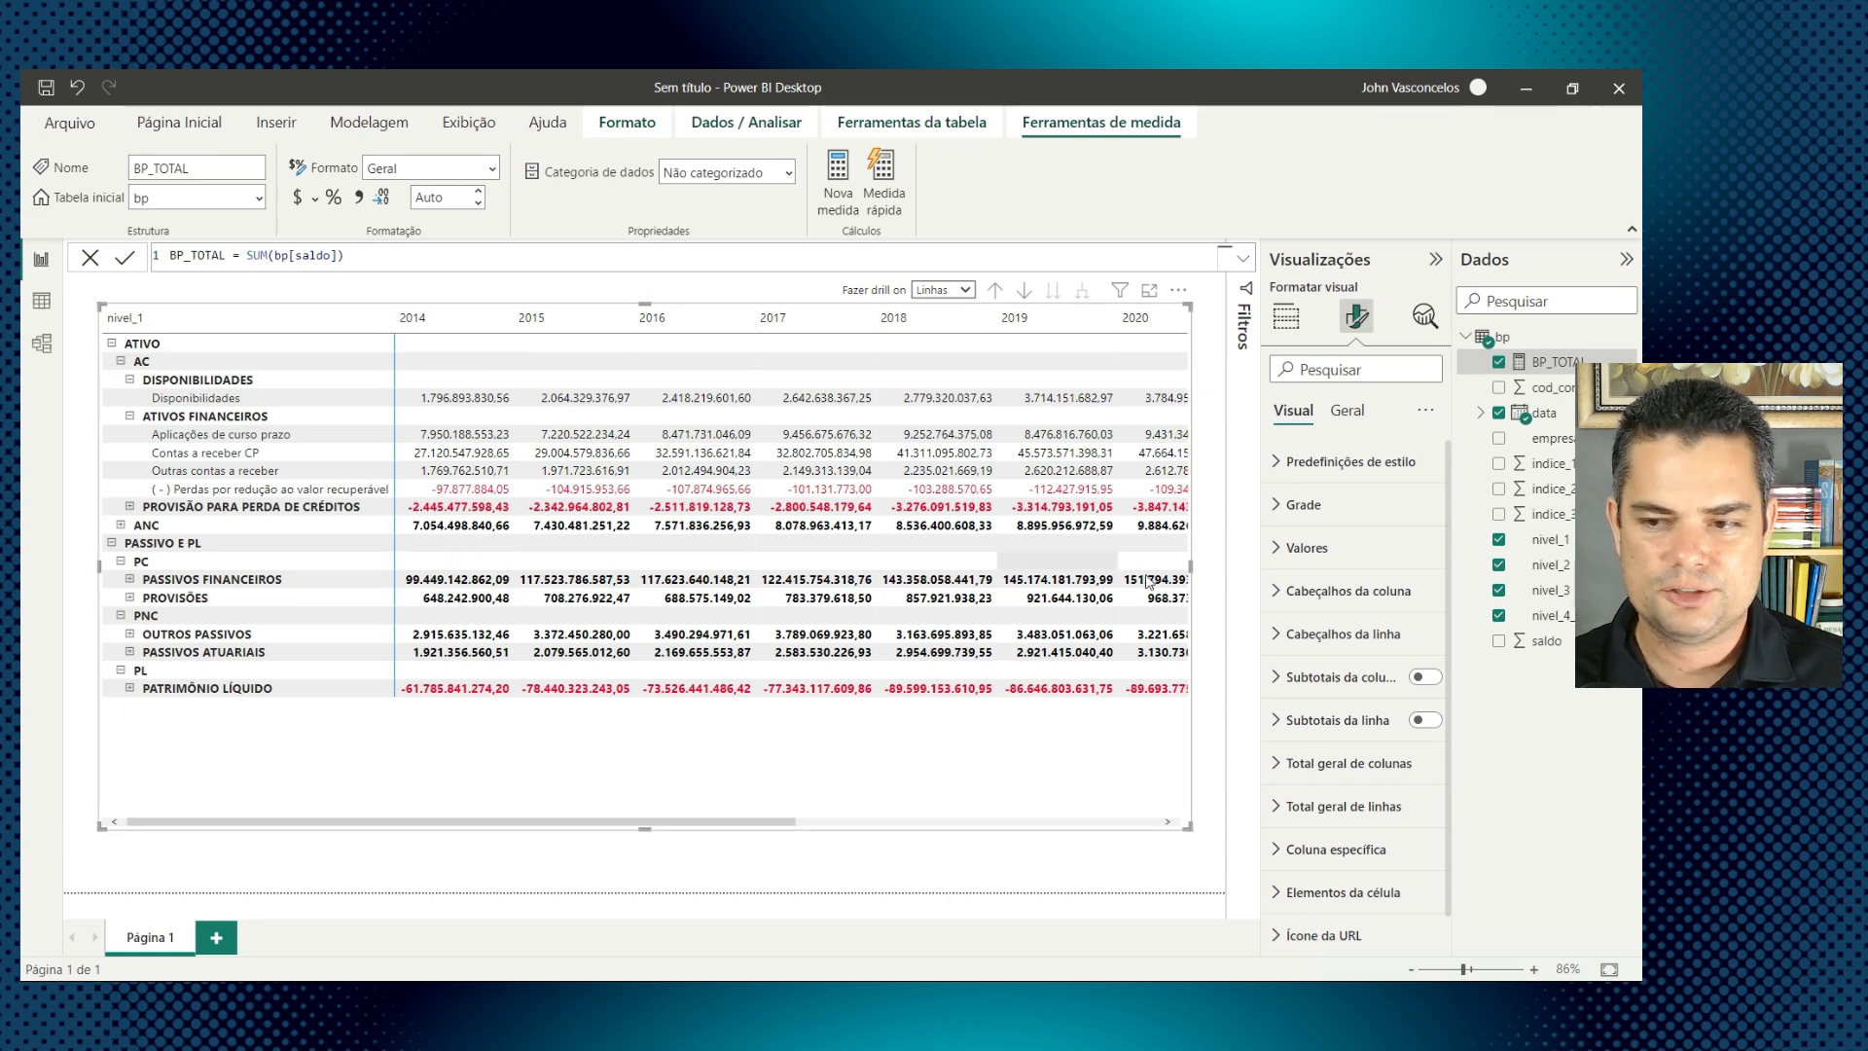
left_click(1426, 721)
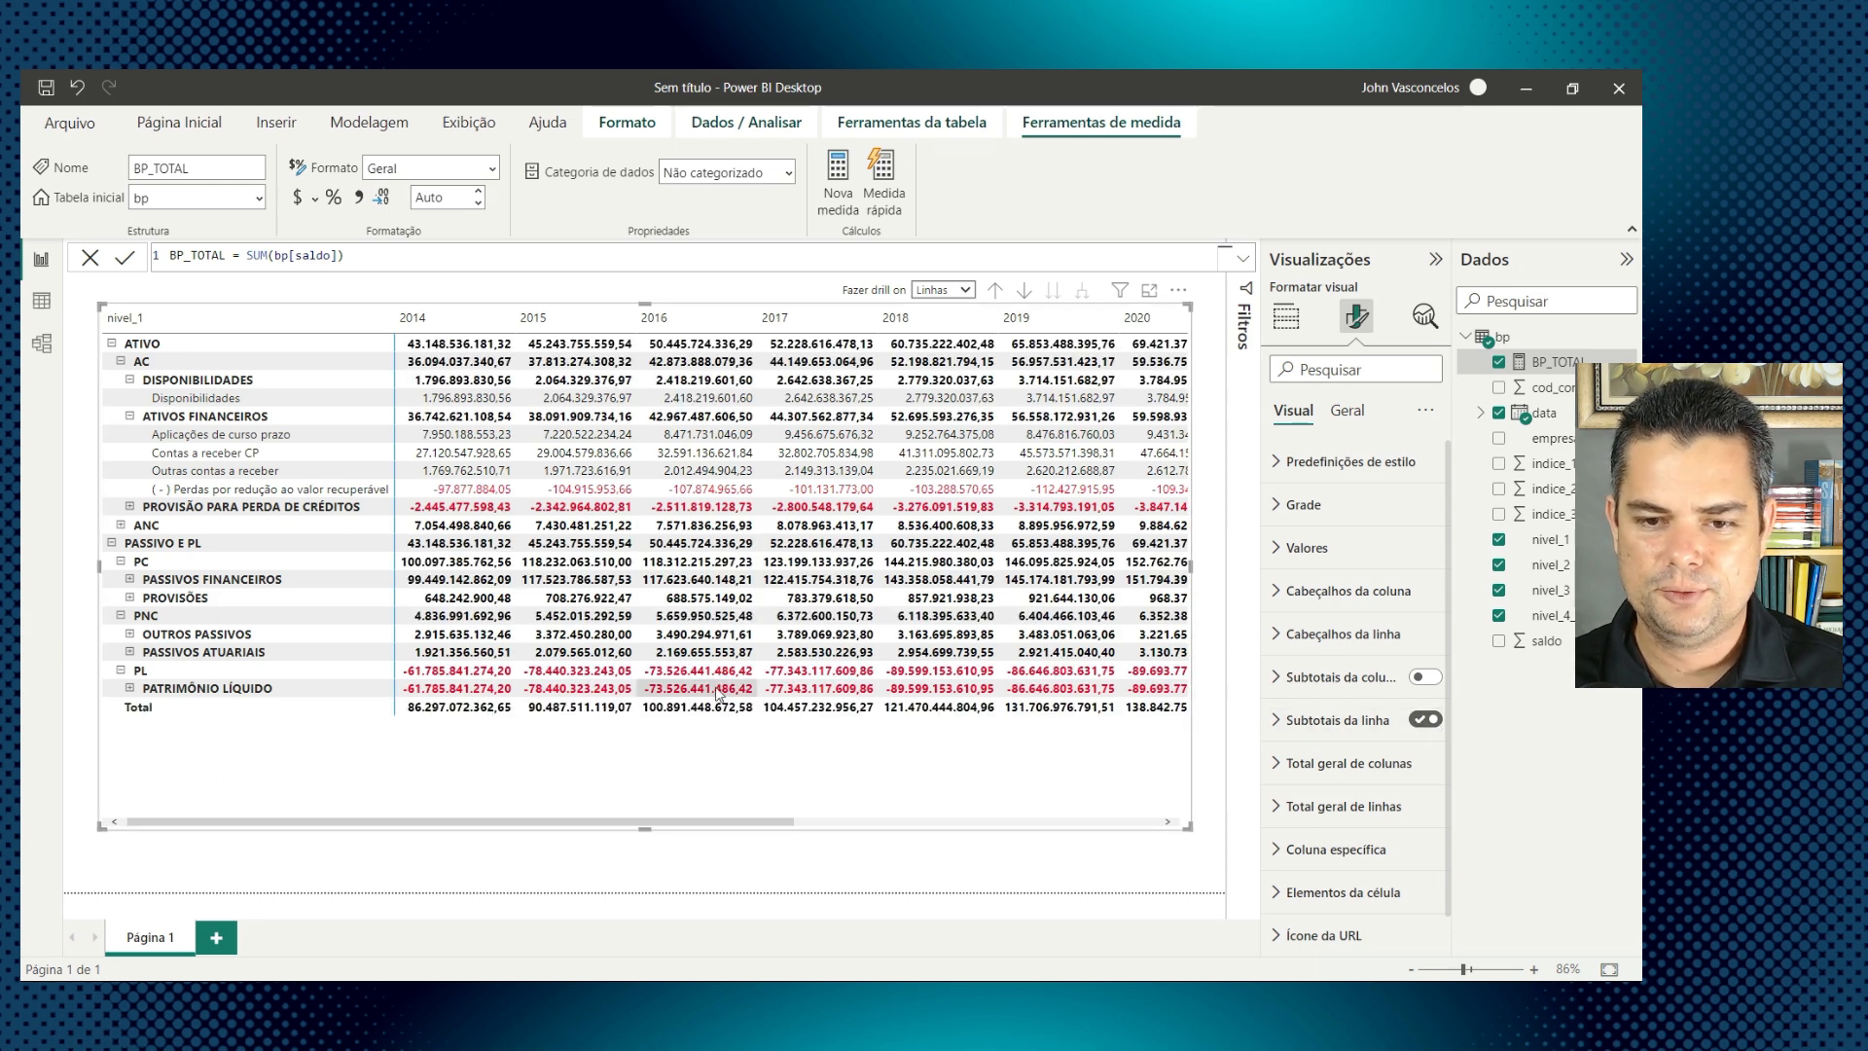
Step: Apply the row subtotal settings per row level and turn off the subtotal for nivel_1
scroll(1275, 649, "down", 1)
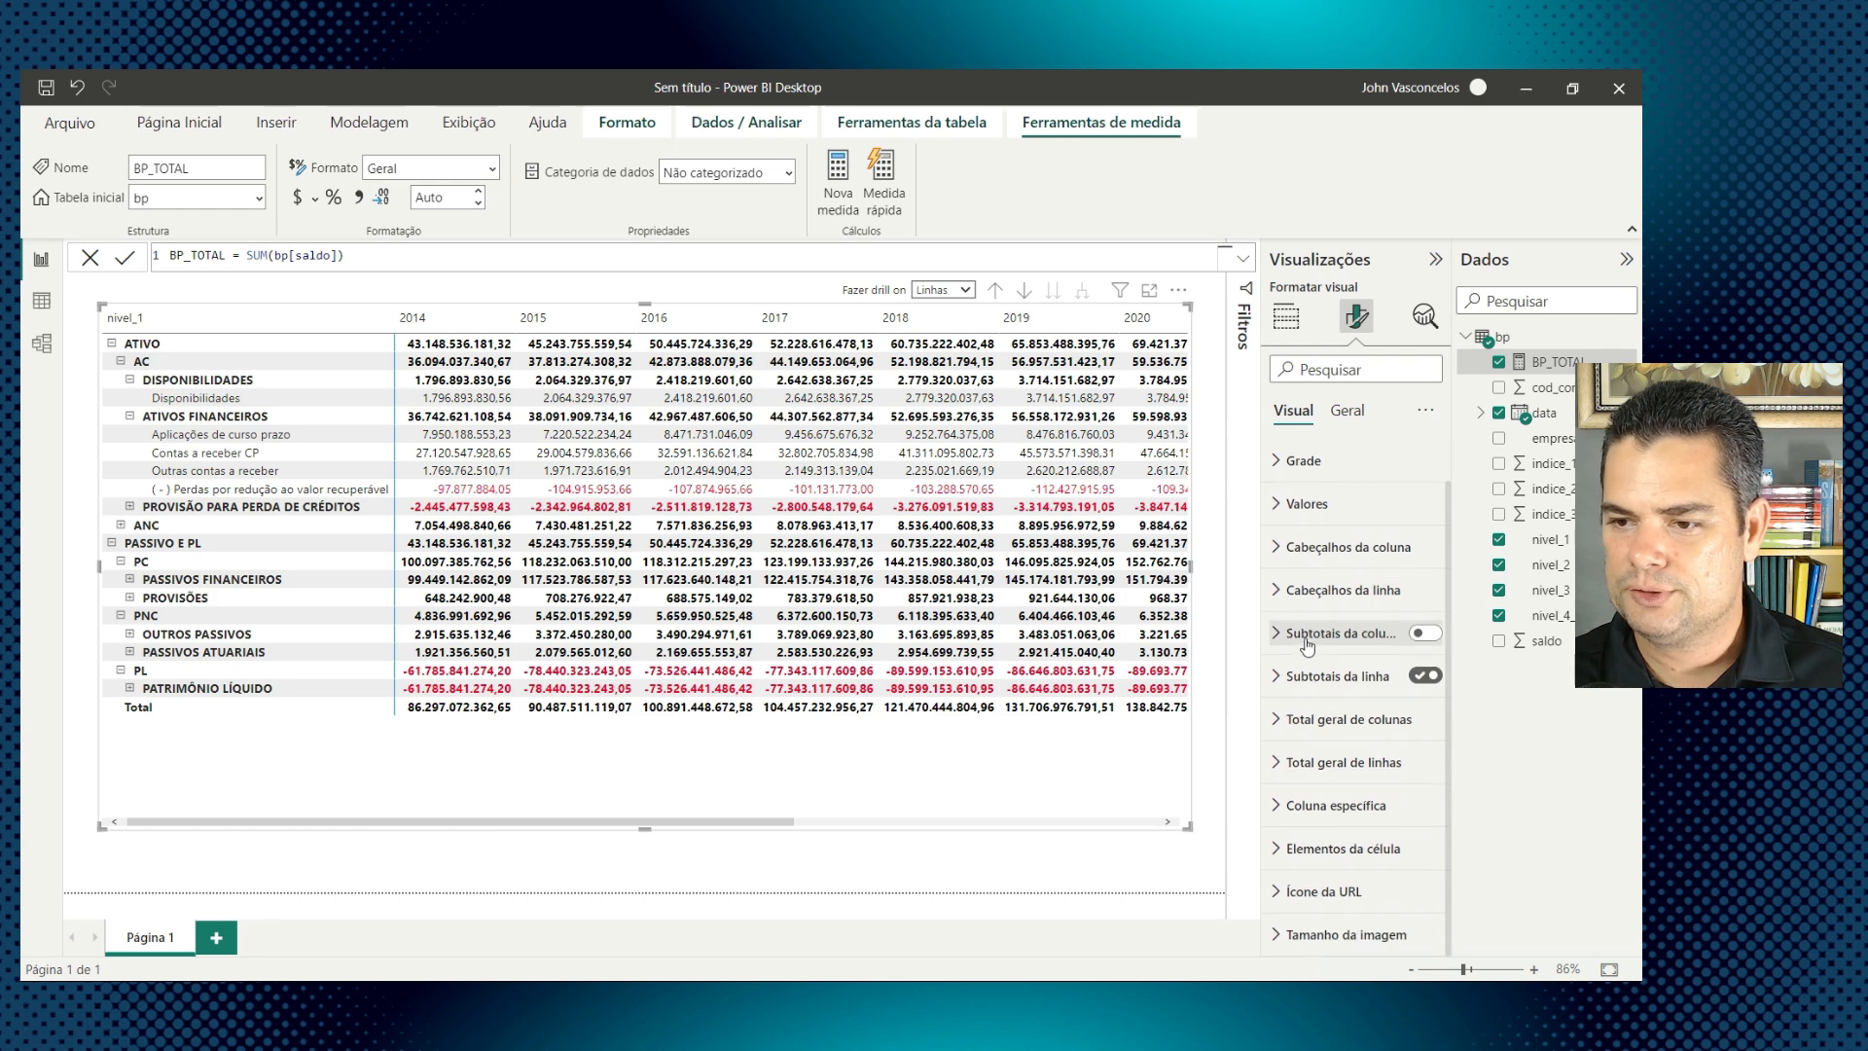
left_click(1278, 678)
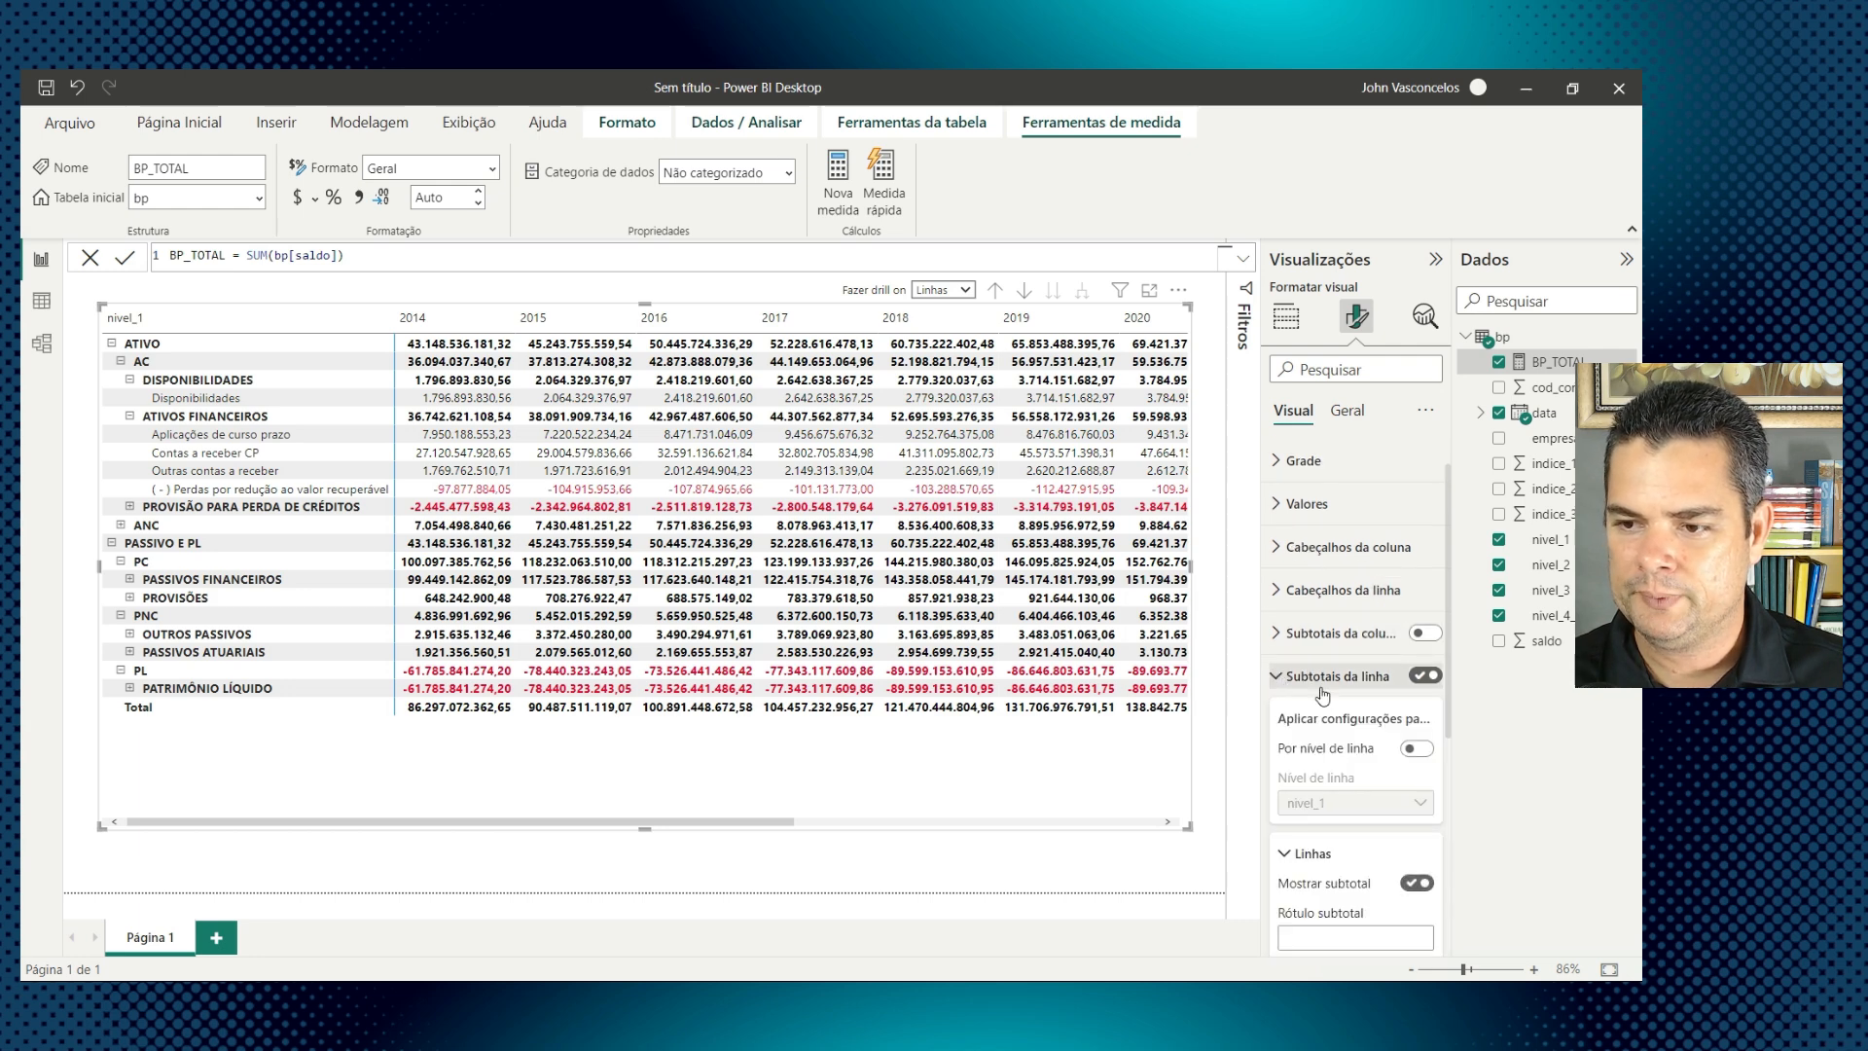
scroll(1320, 649, "down", 3)
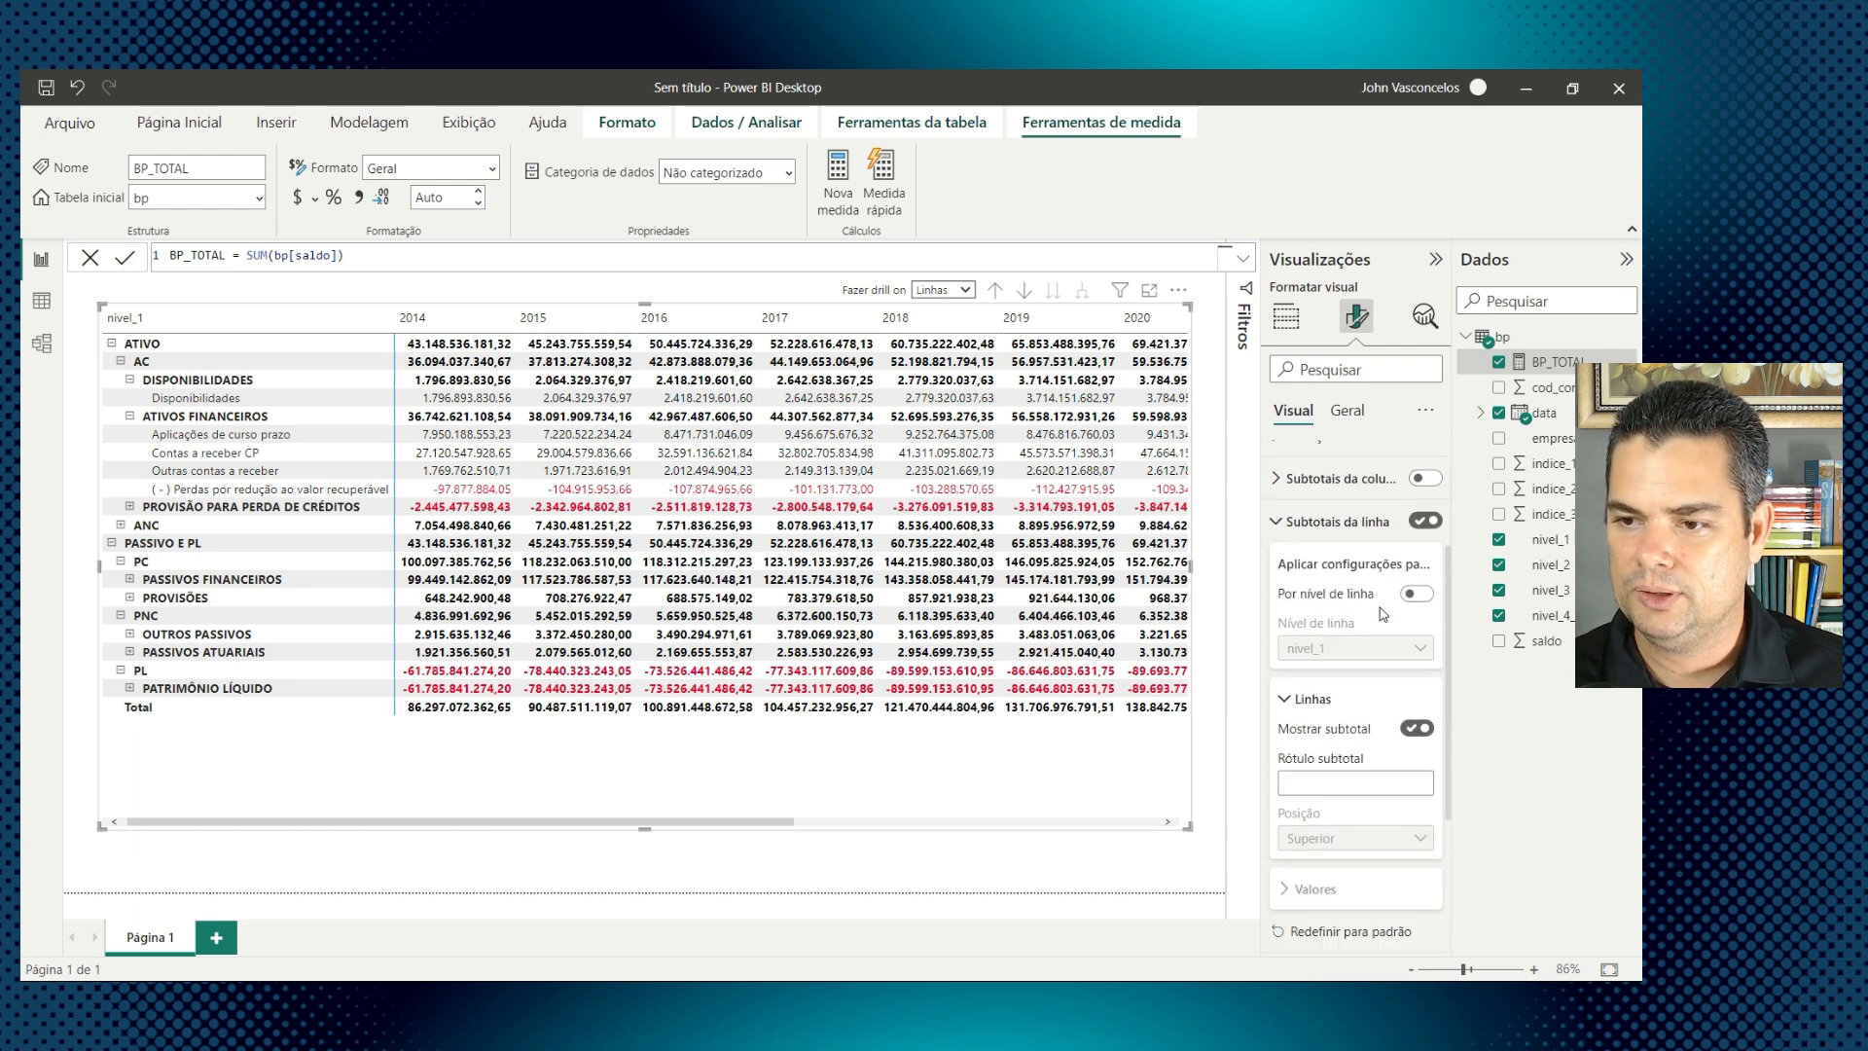
left_click(1424, 595)
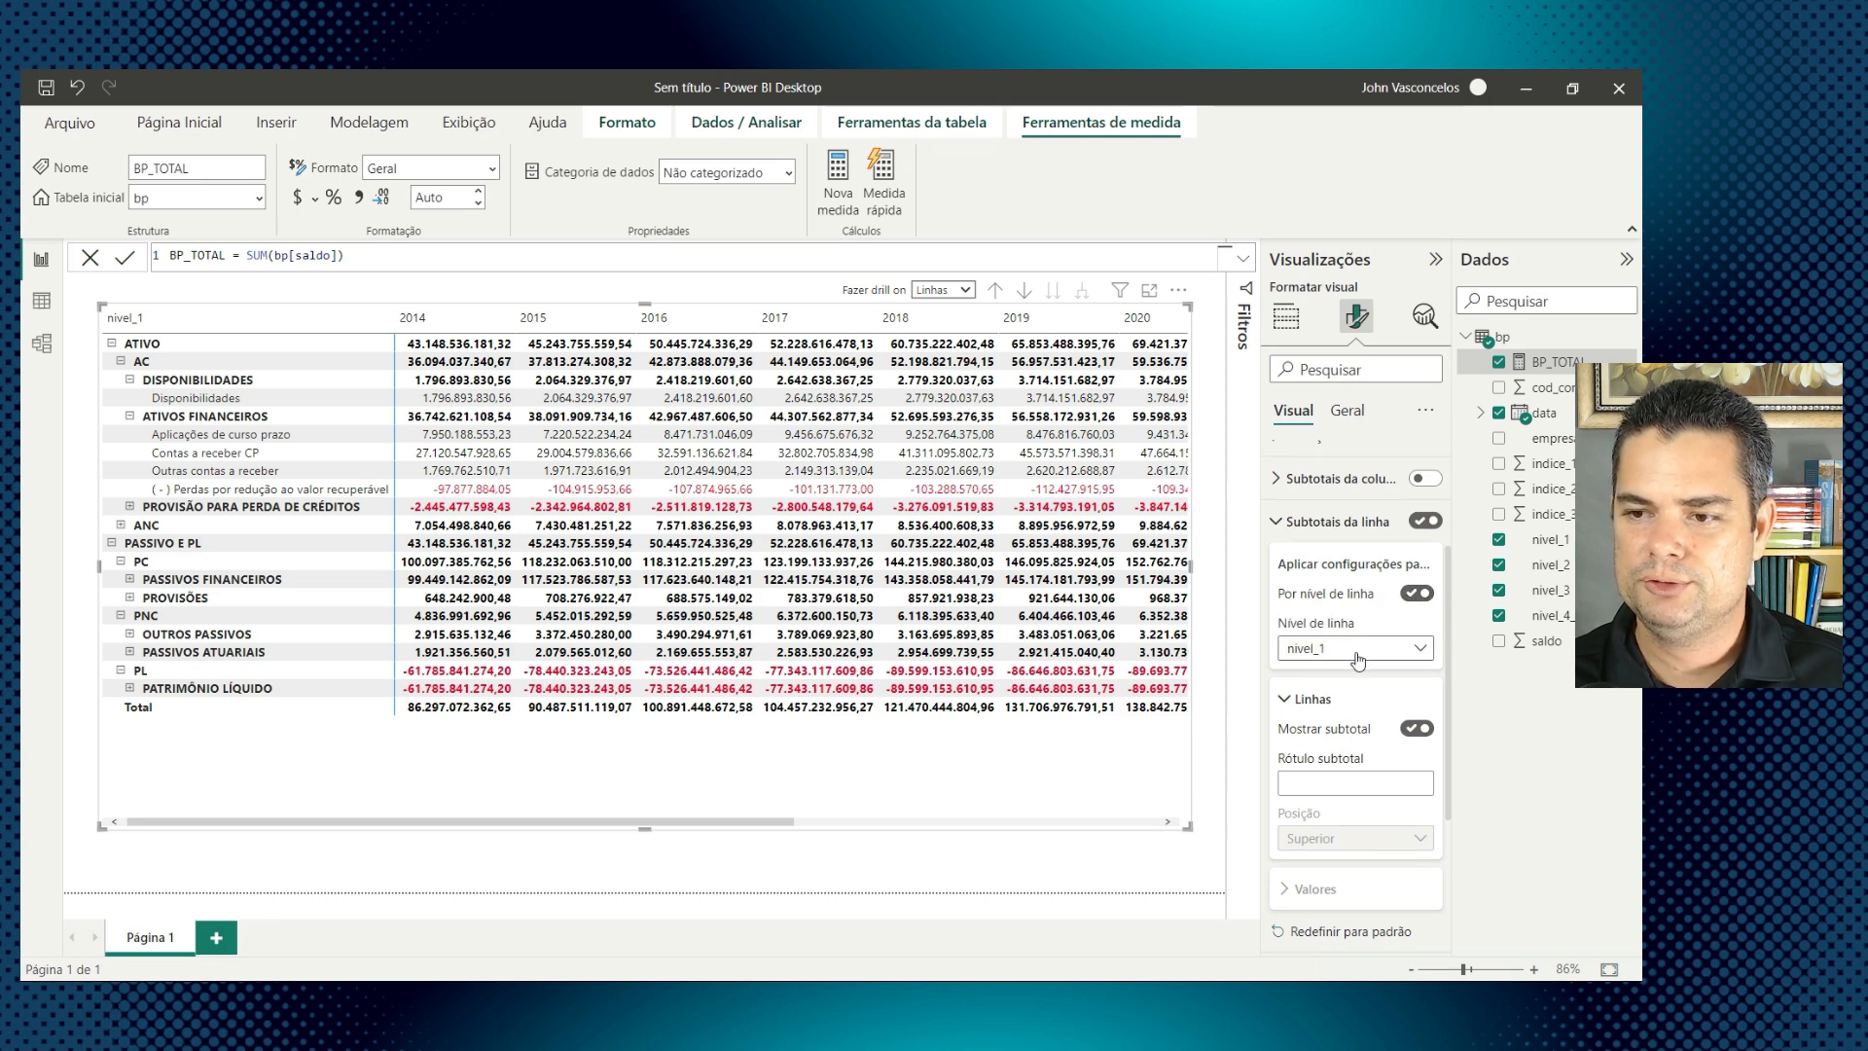
scroll(1349, 710, "down", 1)
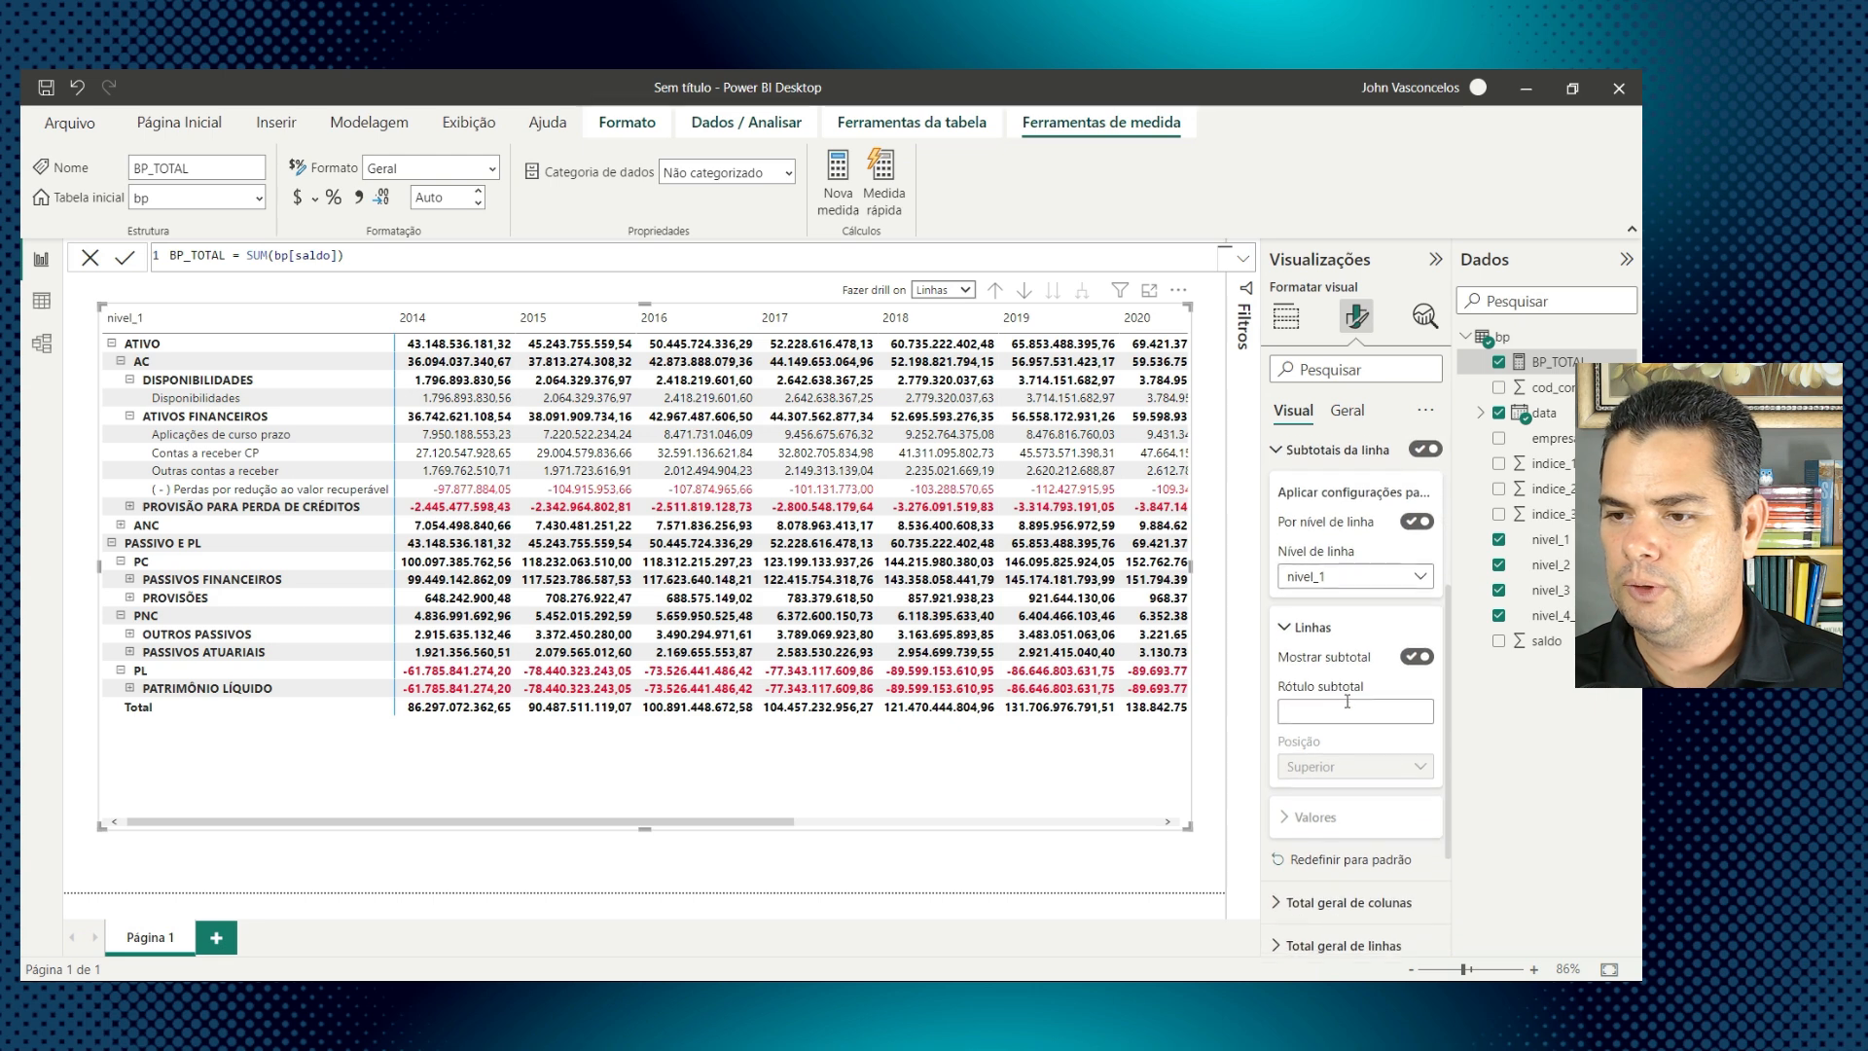
left_click(1351, 582)
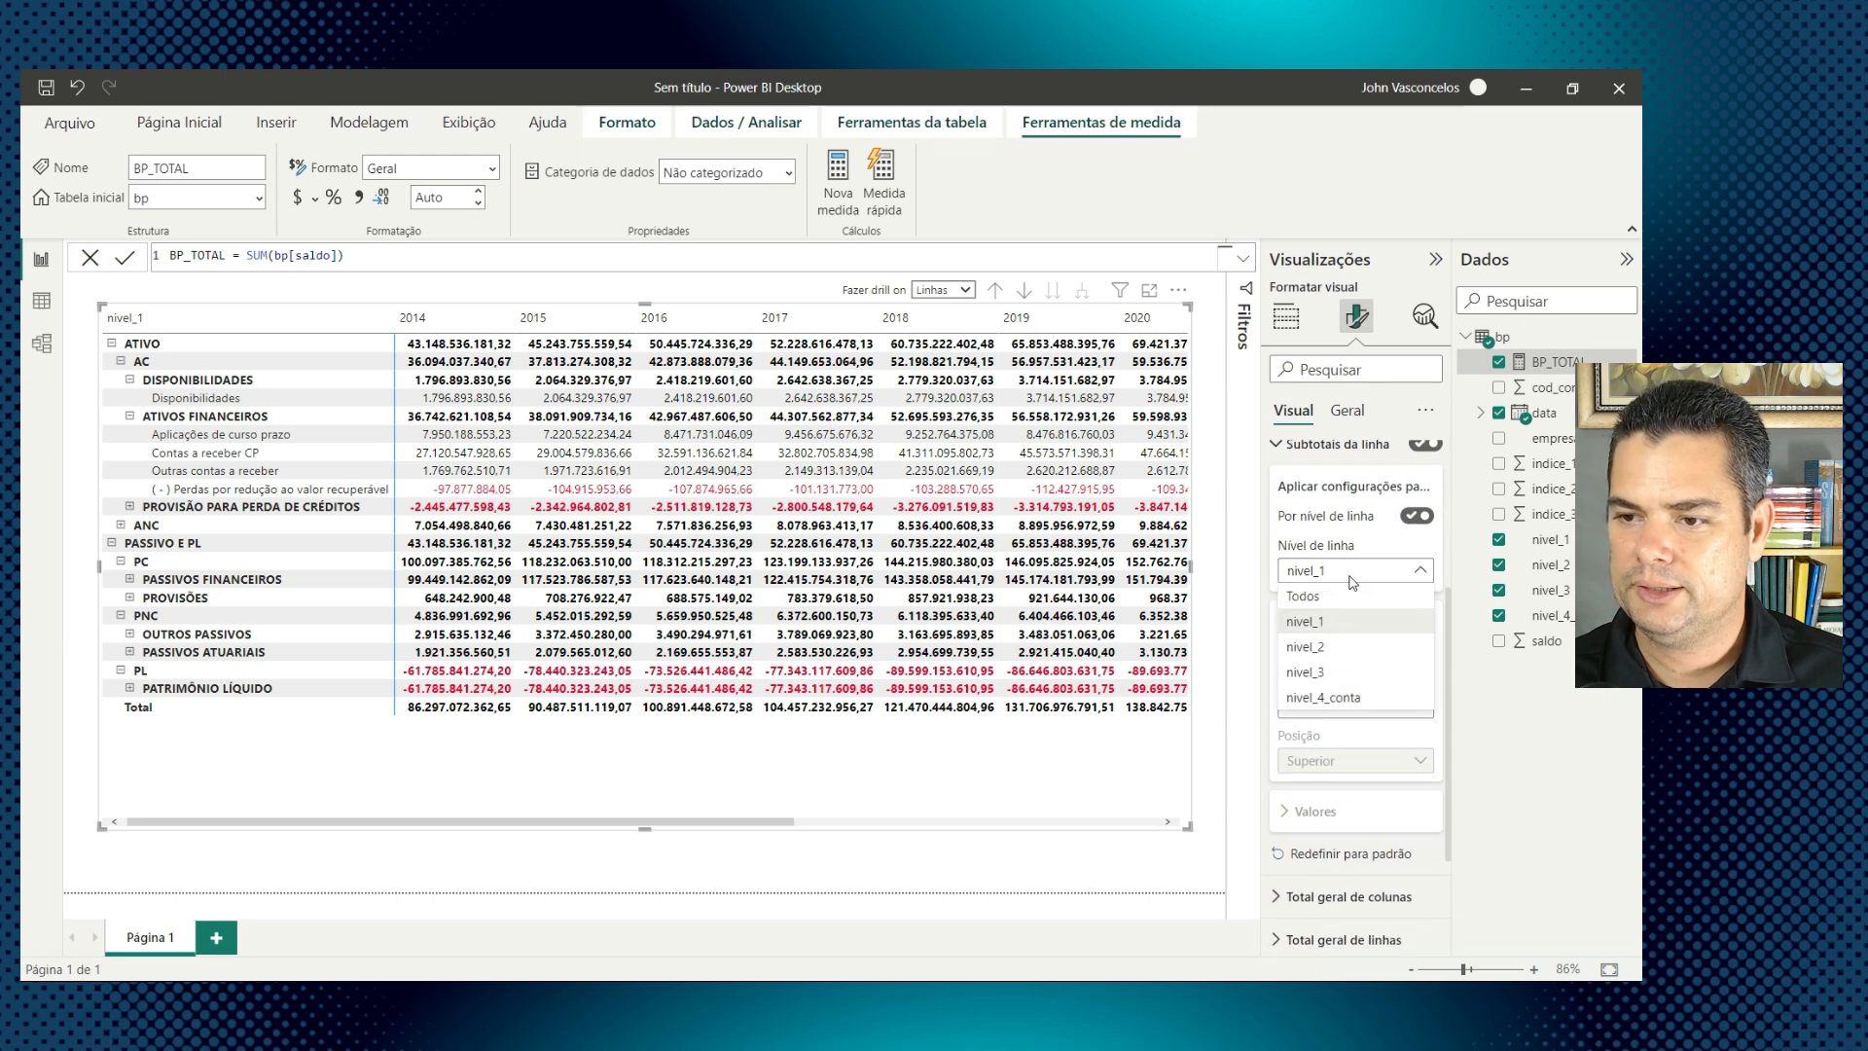
left_click(1315, 623)
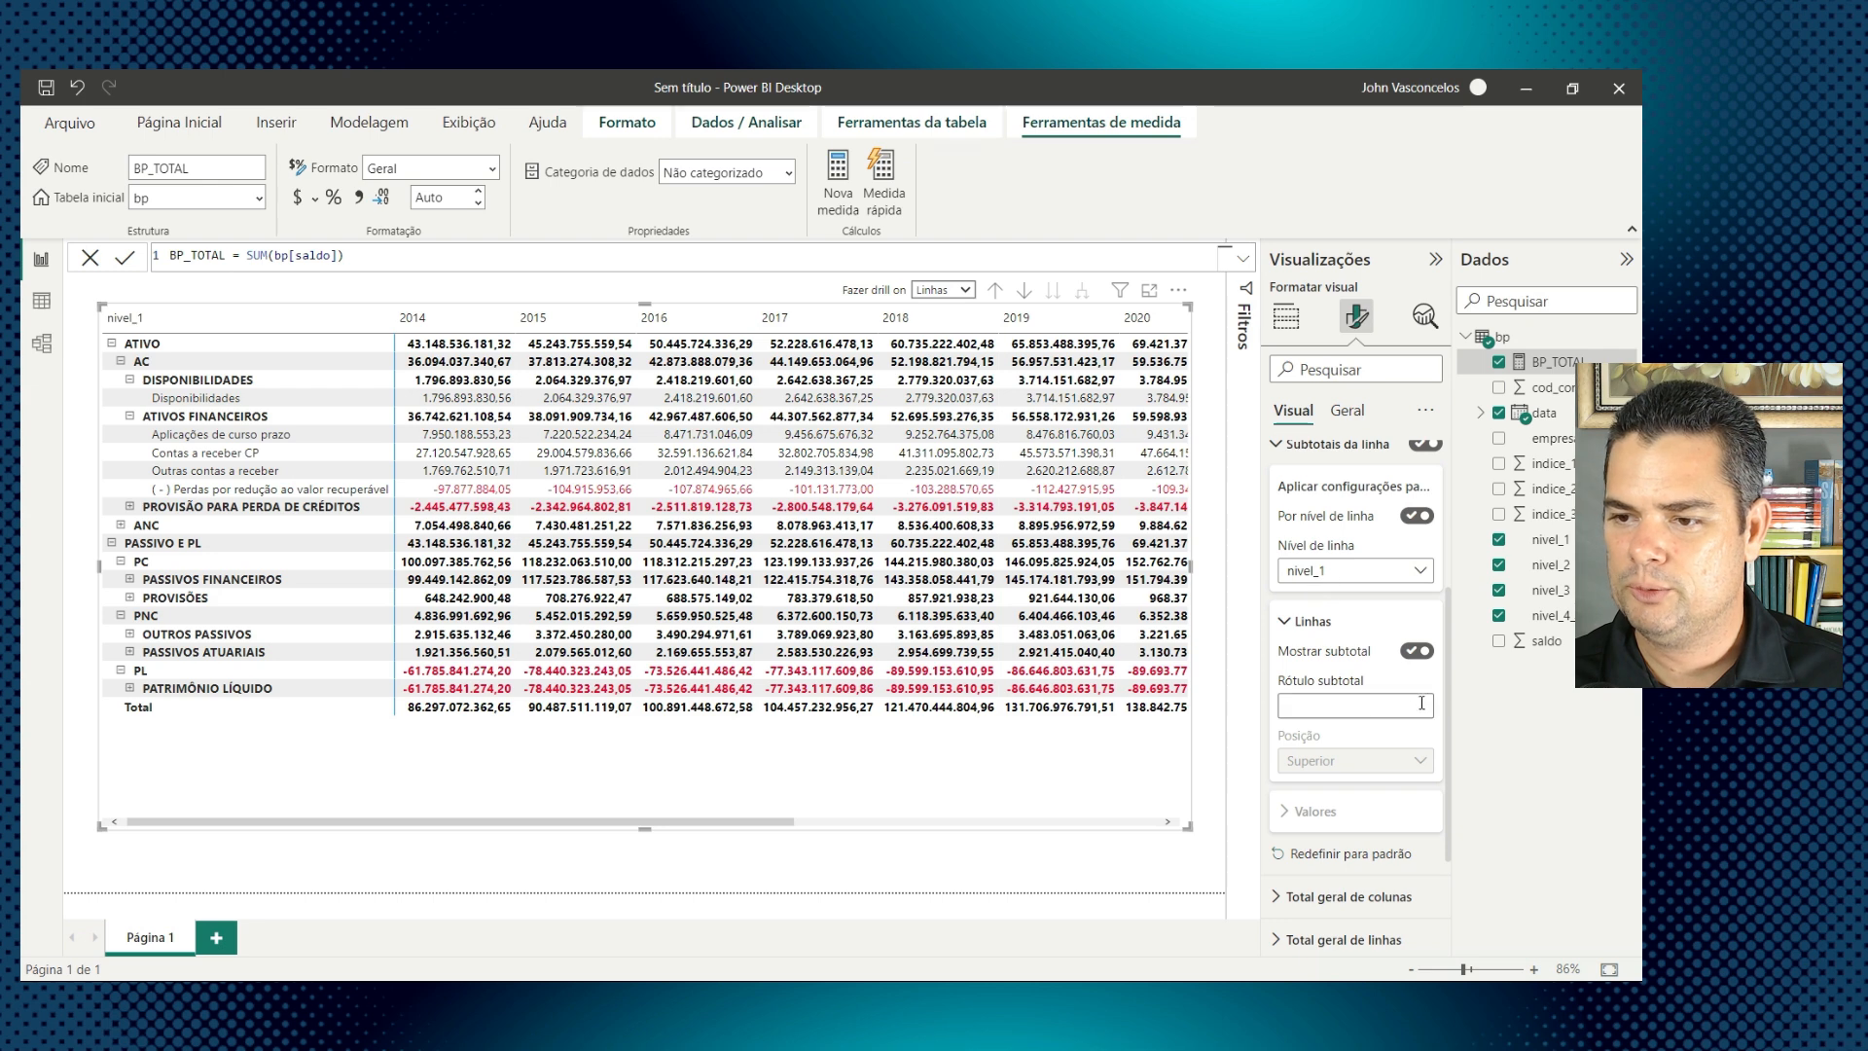
left_click(1412, 654)
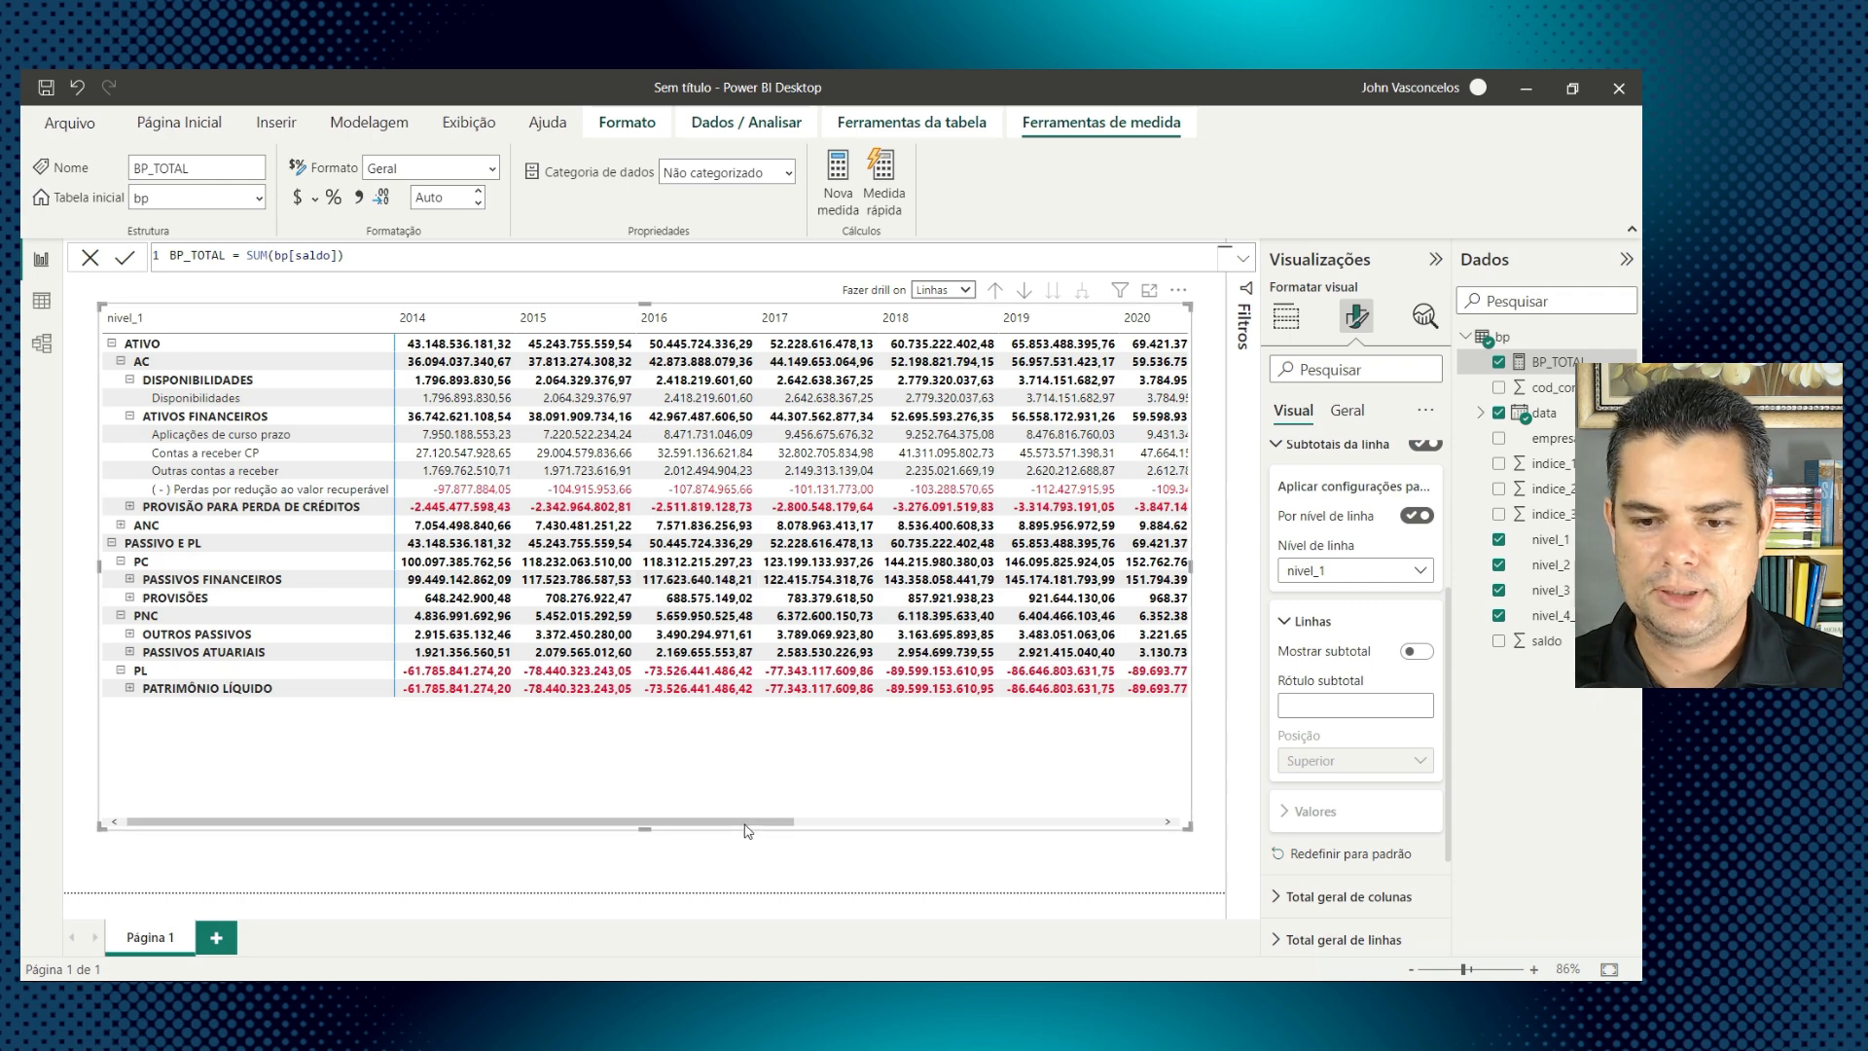
Step: Lower the matrix's upper edge slightly and deselect the visual
left_click_drag(747, 822, 557, 860)
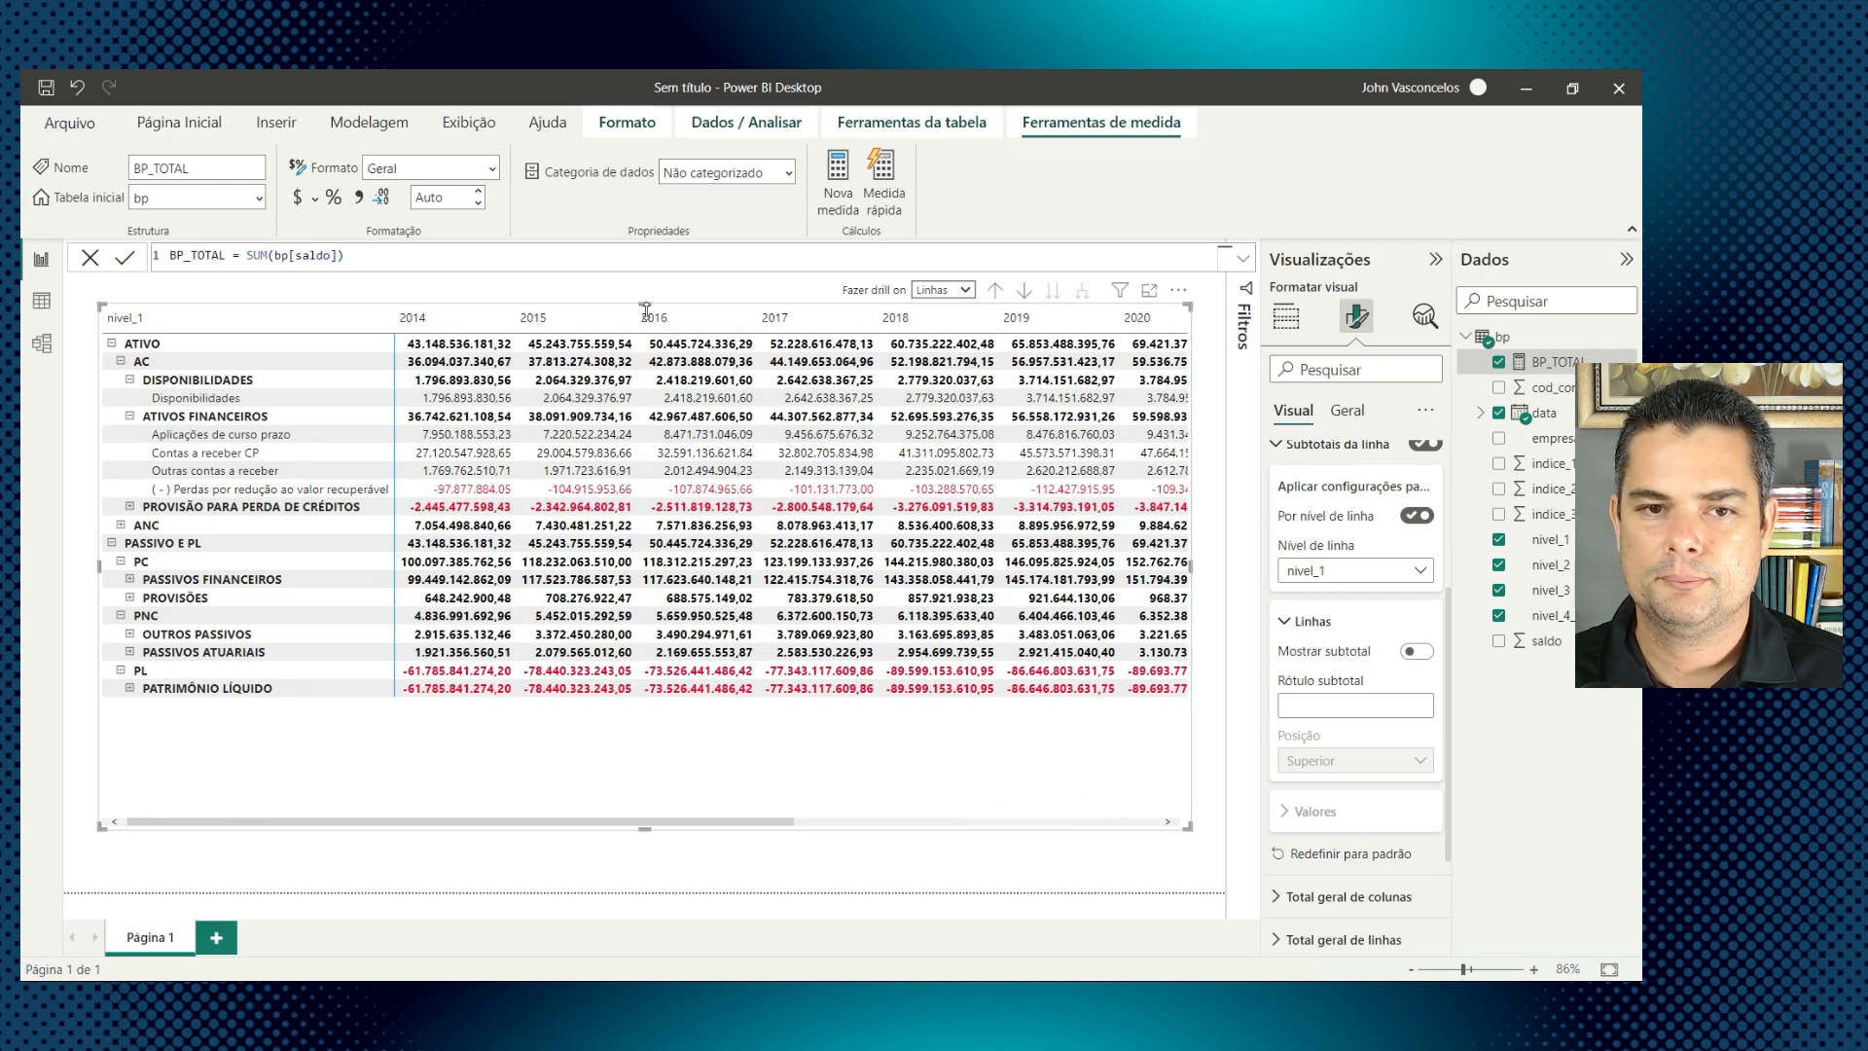
left_click_drag(645, 304, 631, 346)
left_click(673, 312)
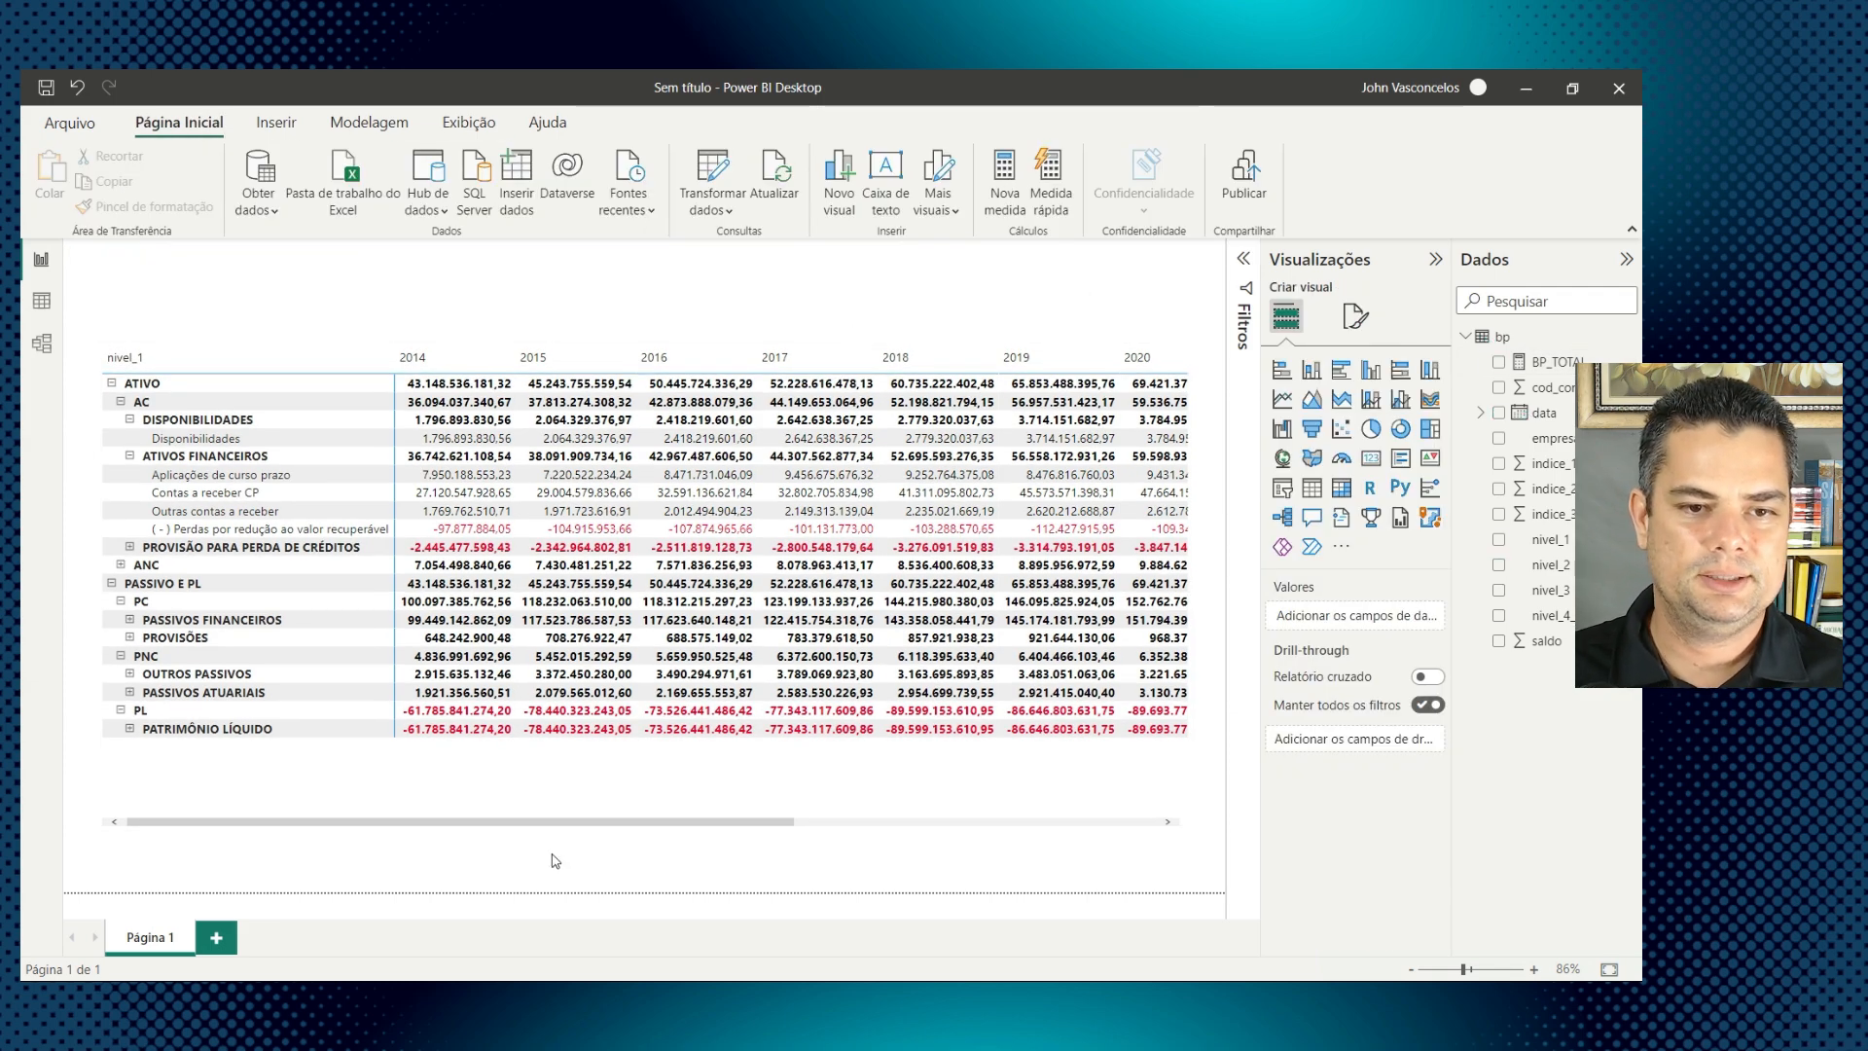
Step: Collapse the ATIVO and PASSIVO E PL groups in the matrix so only the nivel_1 rows show
left_click(112, 384)
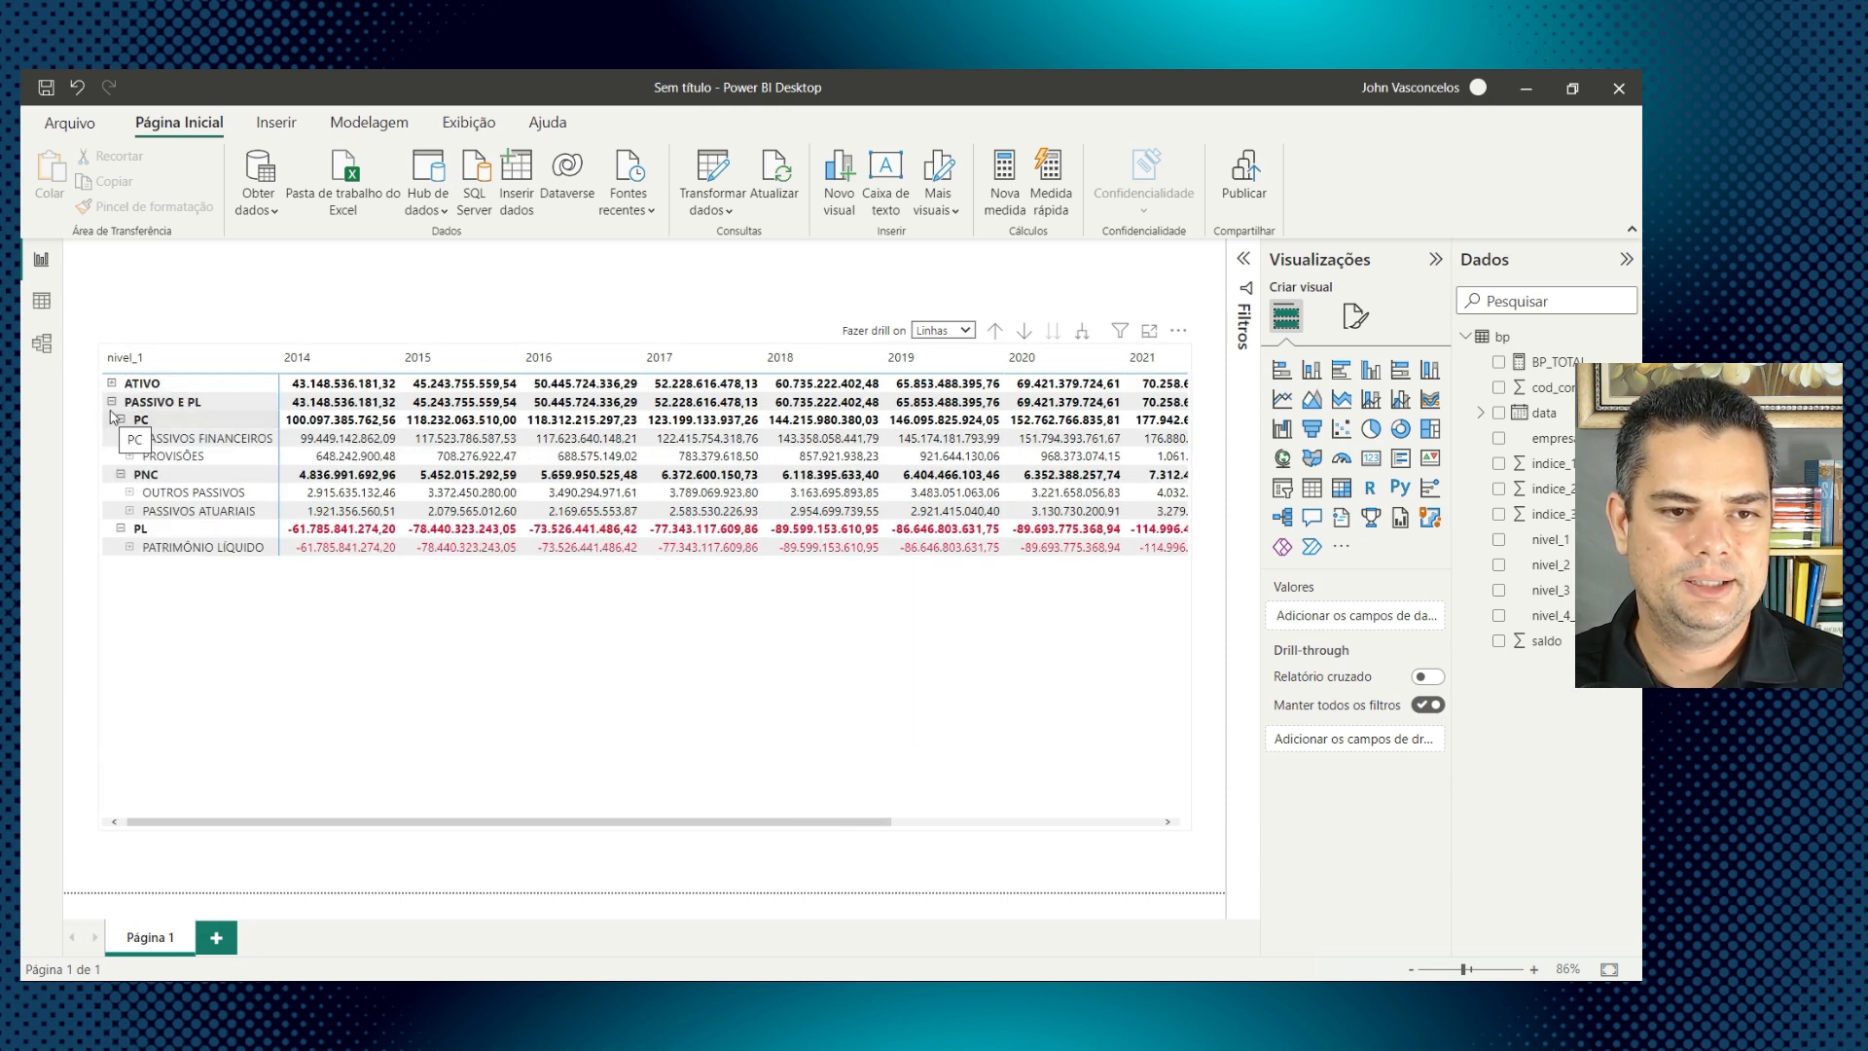
left_click(111, 402)
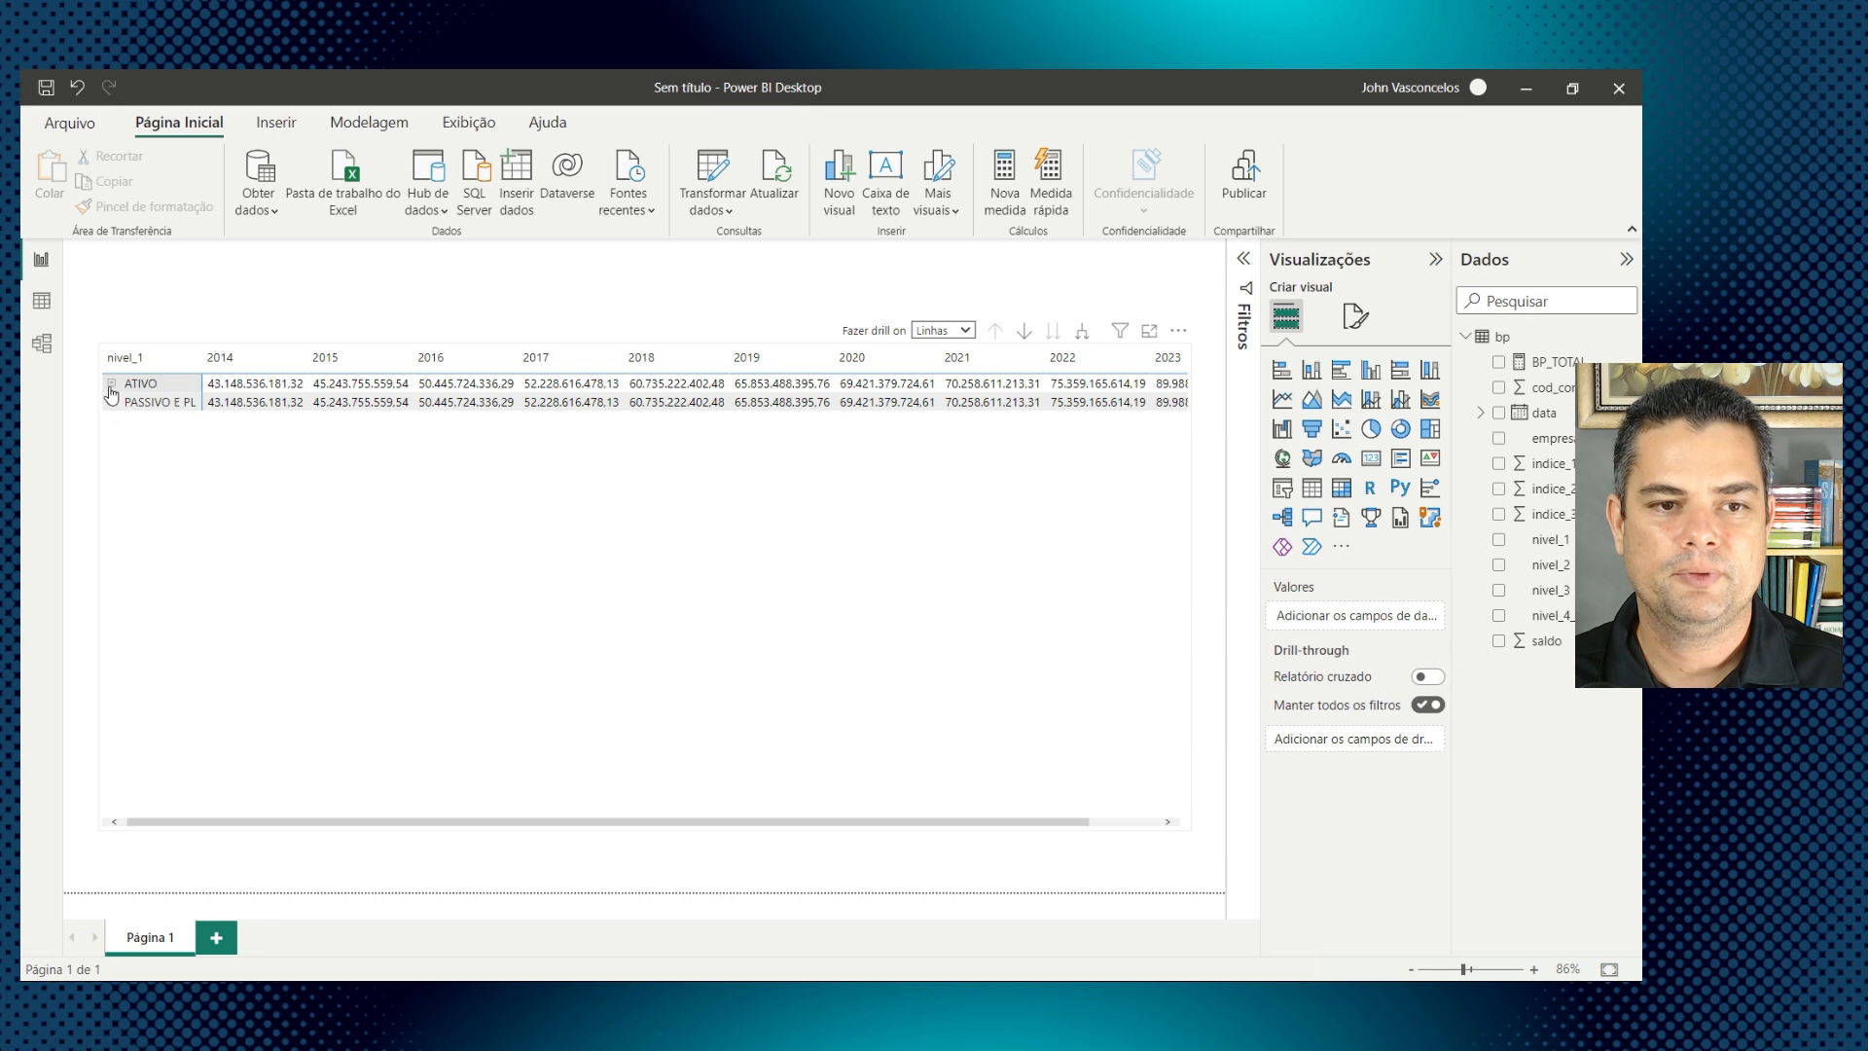
left_click(112, 384)
left_click(112, 384)
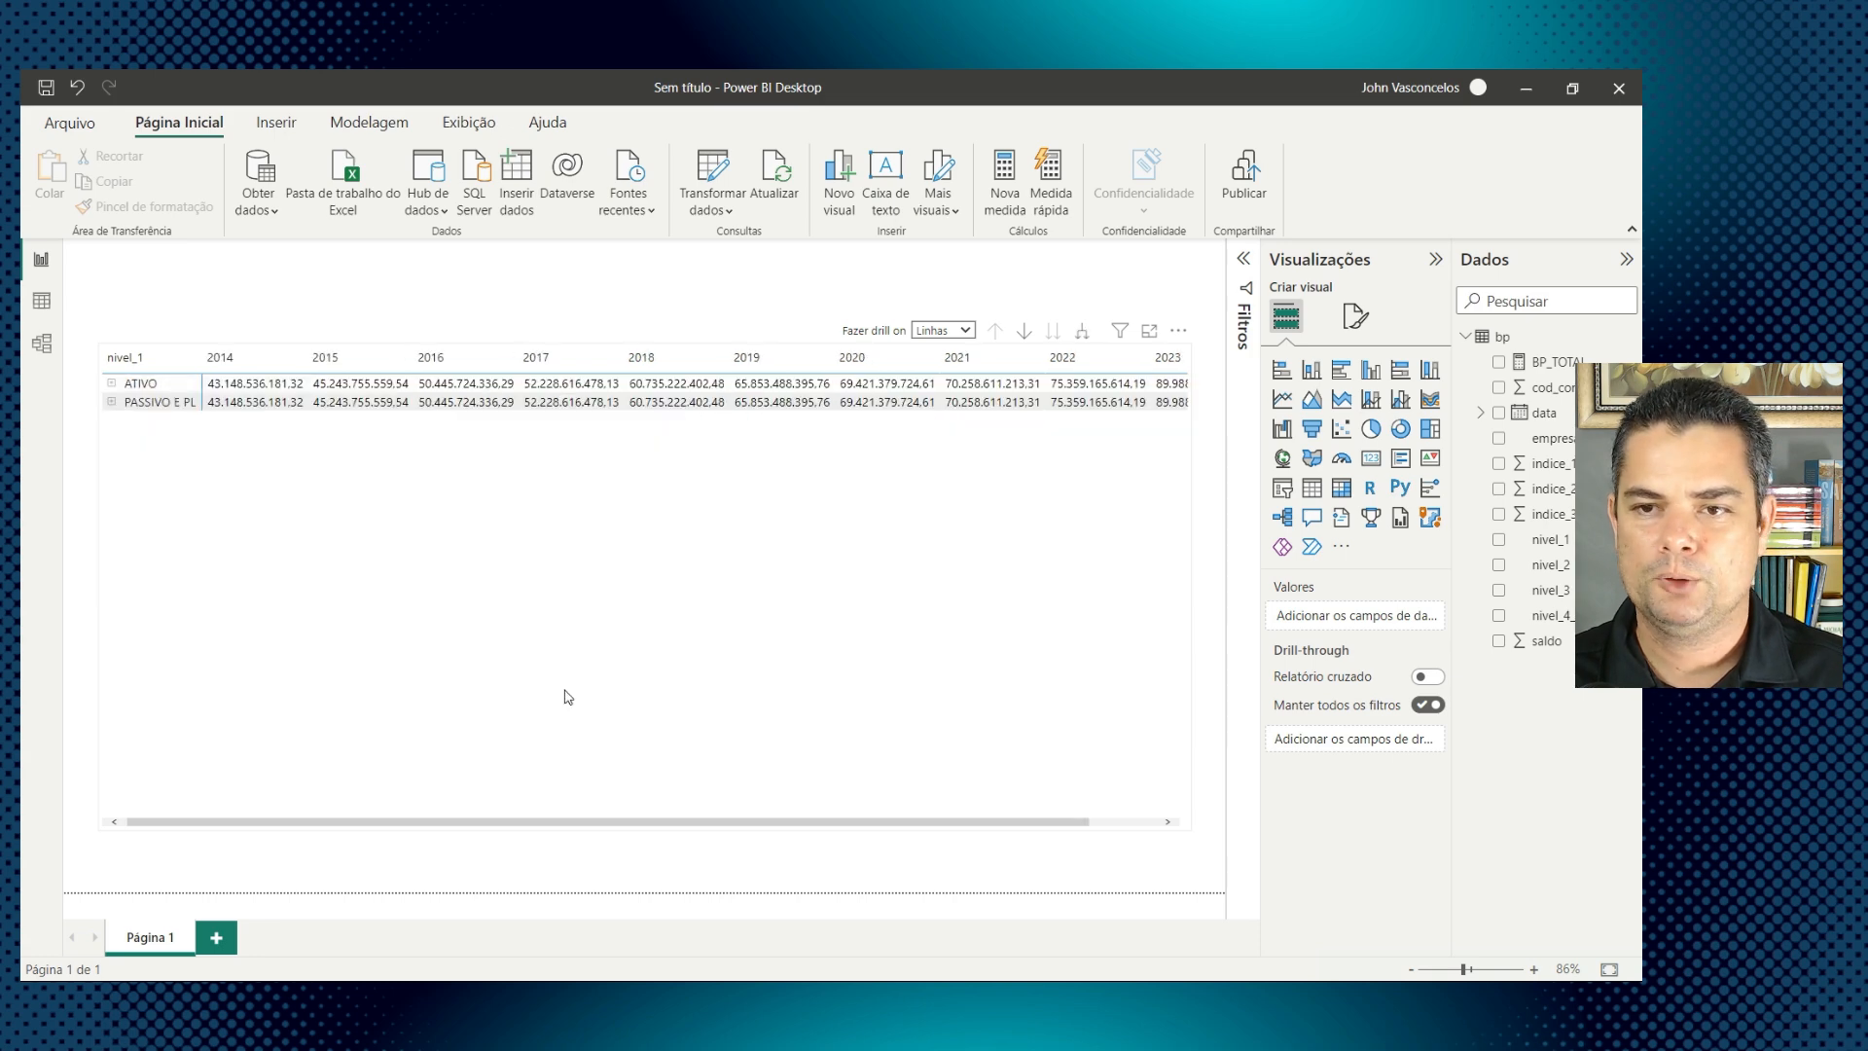
Step: Try expanding the matrix's whole row hierarchy one level down, and drill the rows back up to nivel_1
left_click(1024, 334)
left_click(1024, 329)
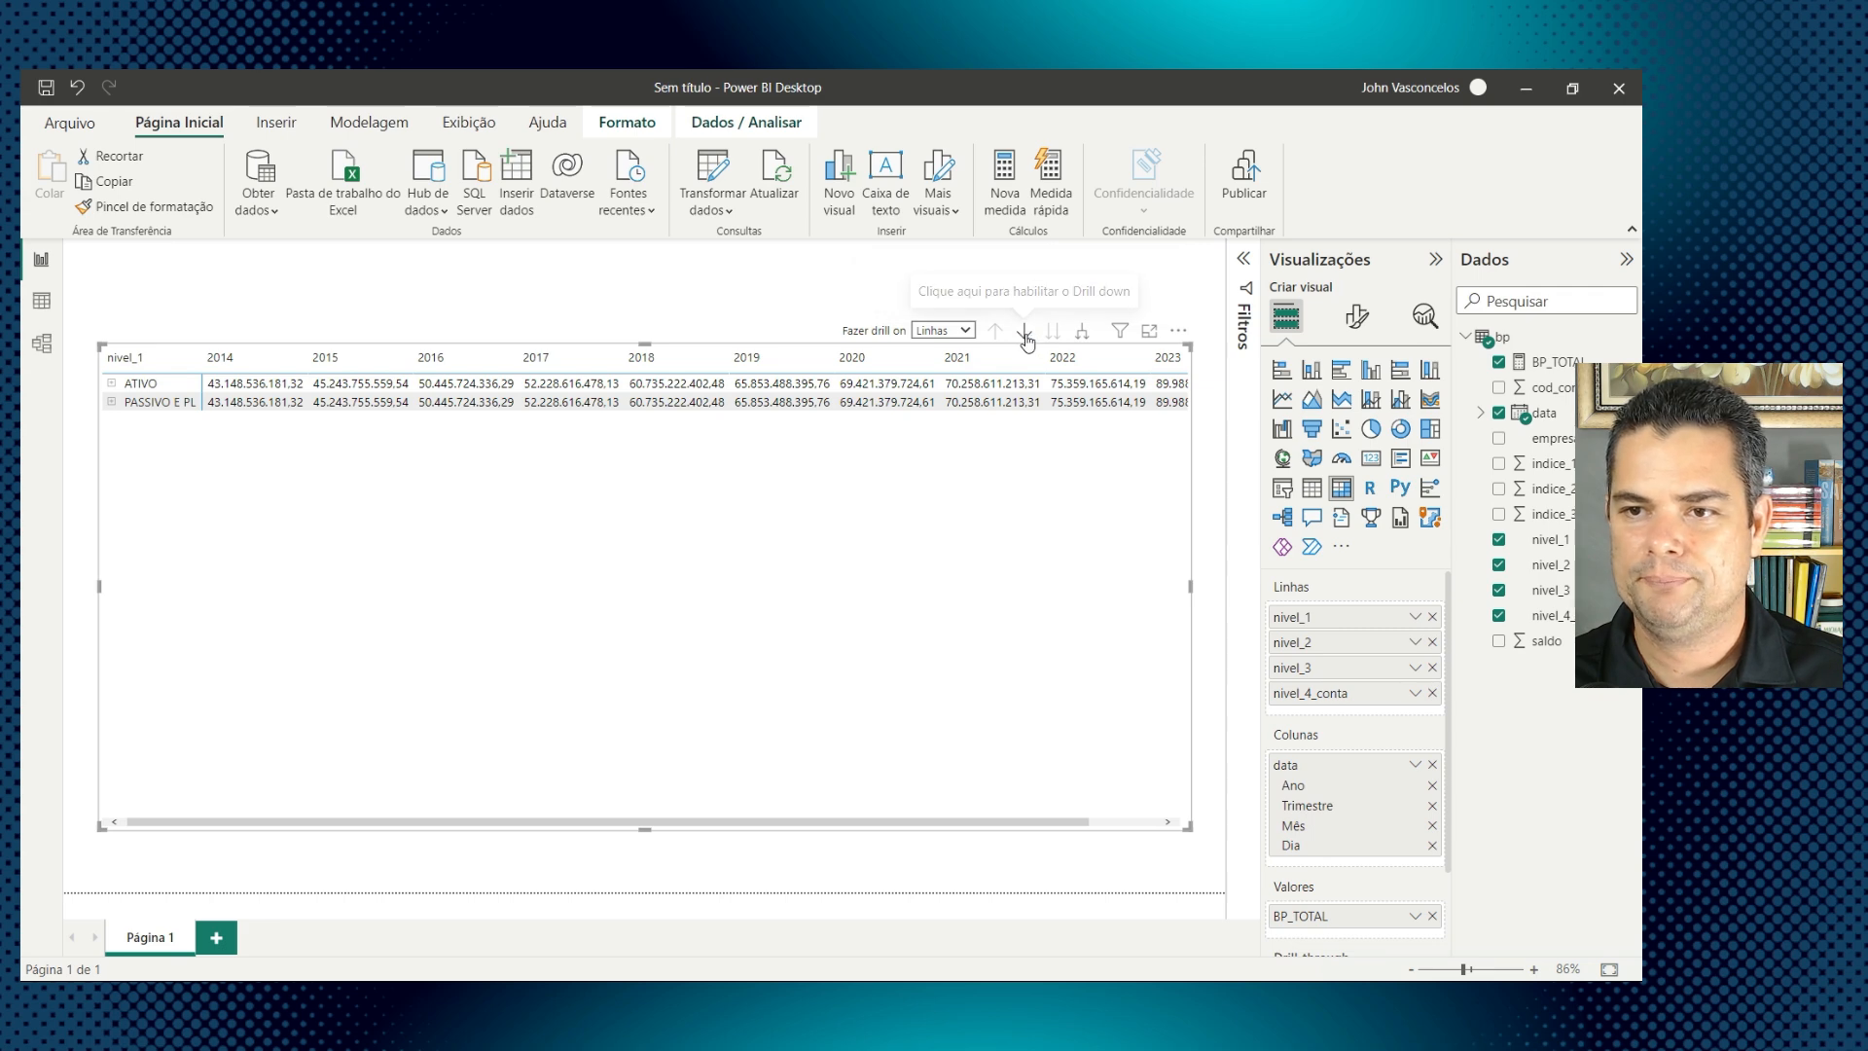
left_click(1085, 334)
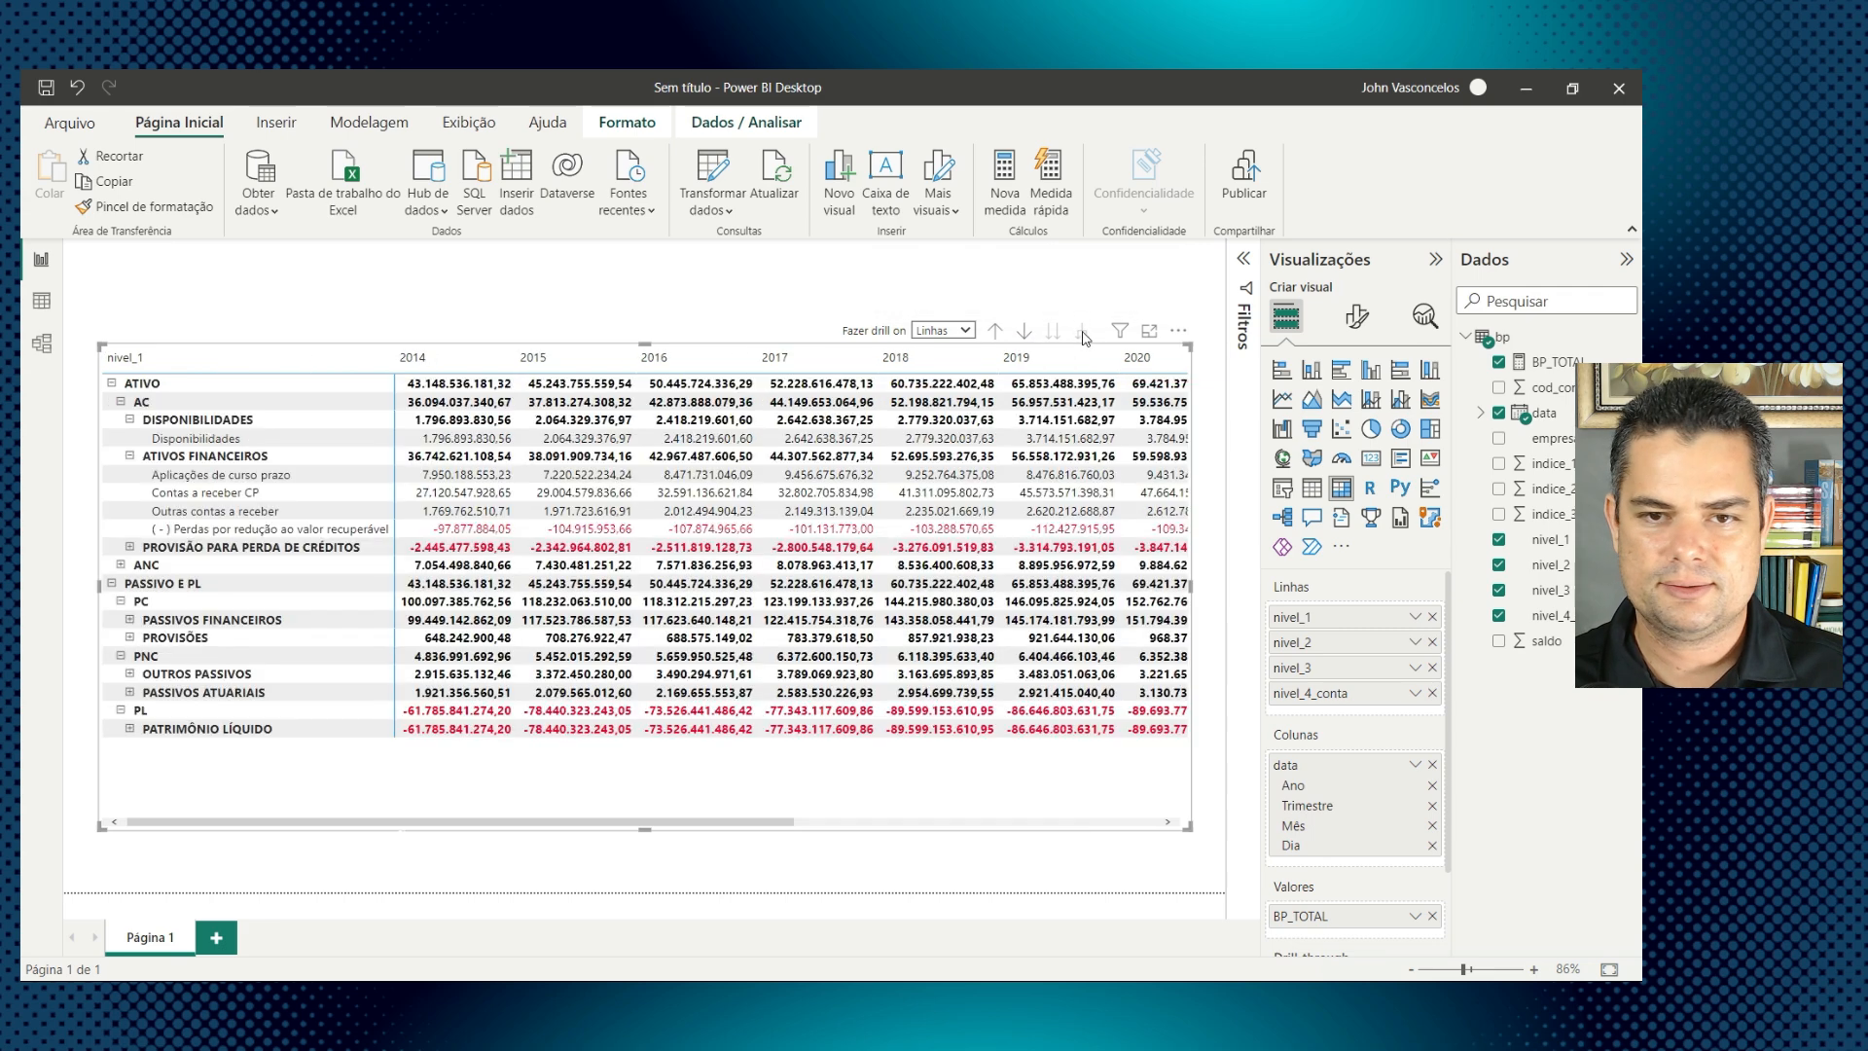
left_click(994, 332)
left_click(994, 332)
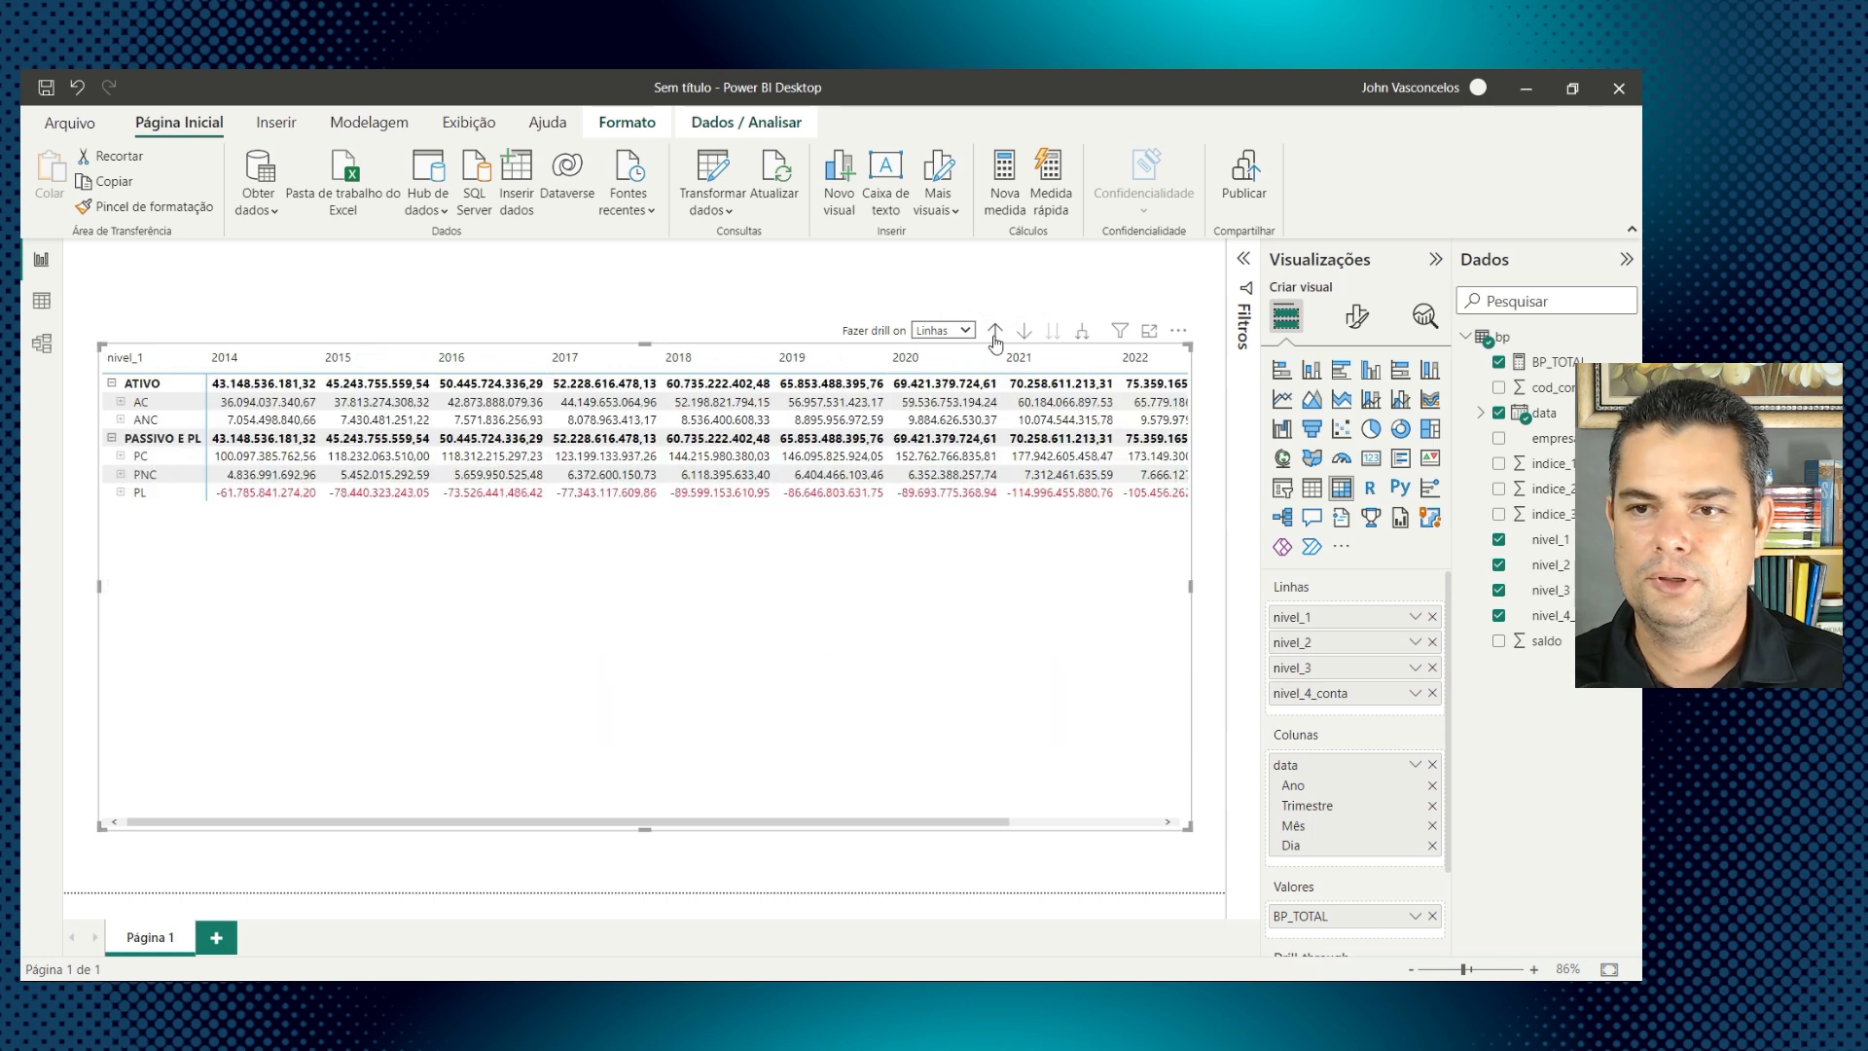
left_click(994, 332)
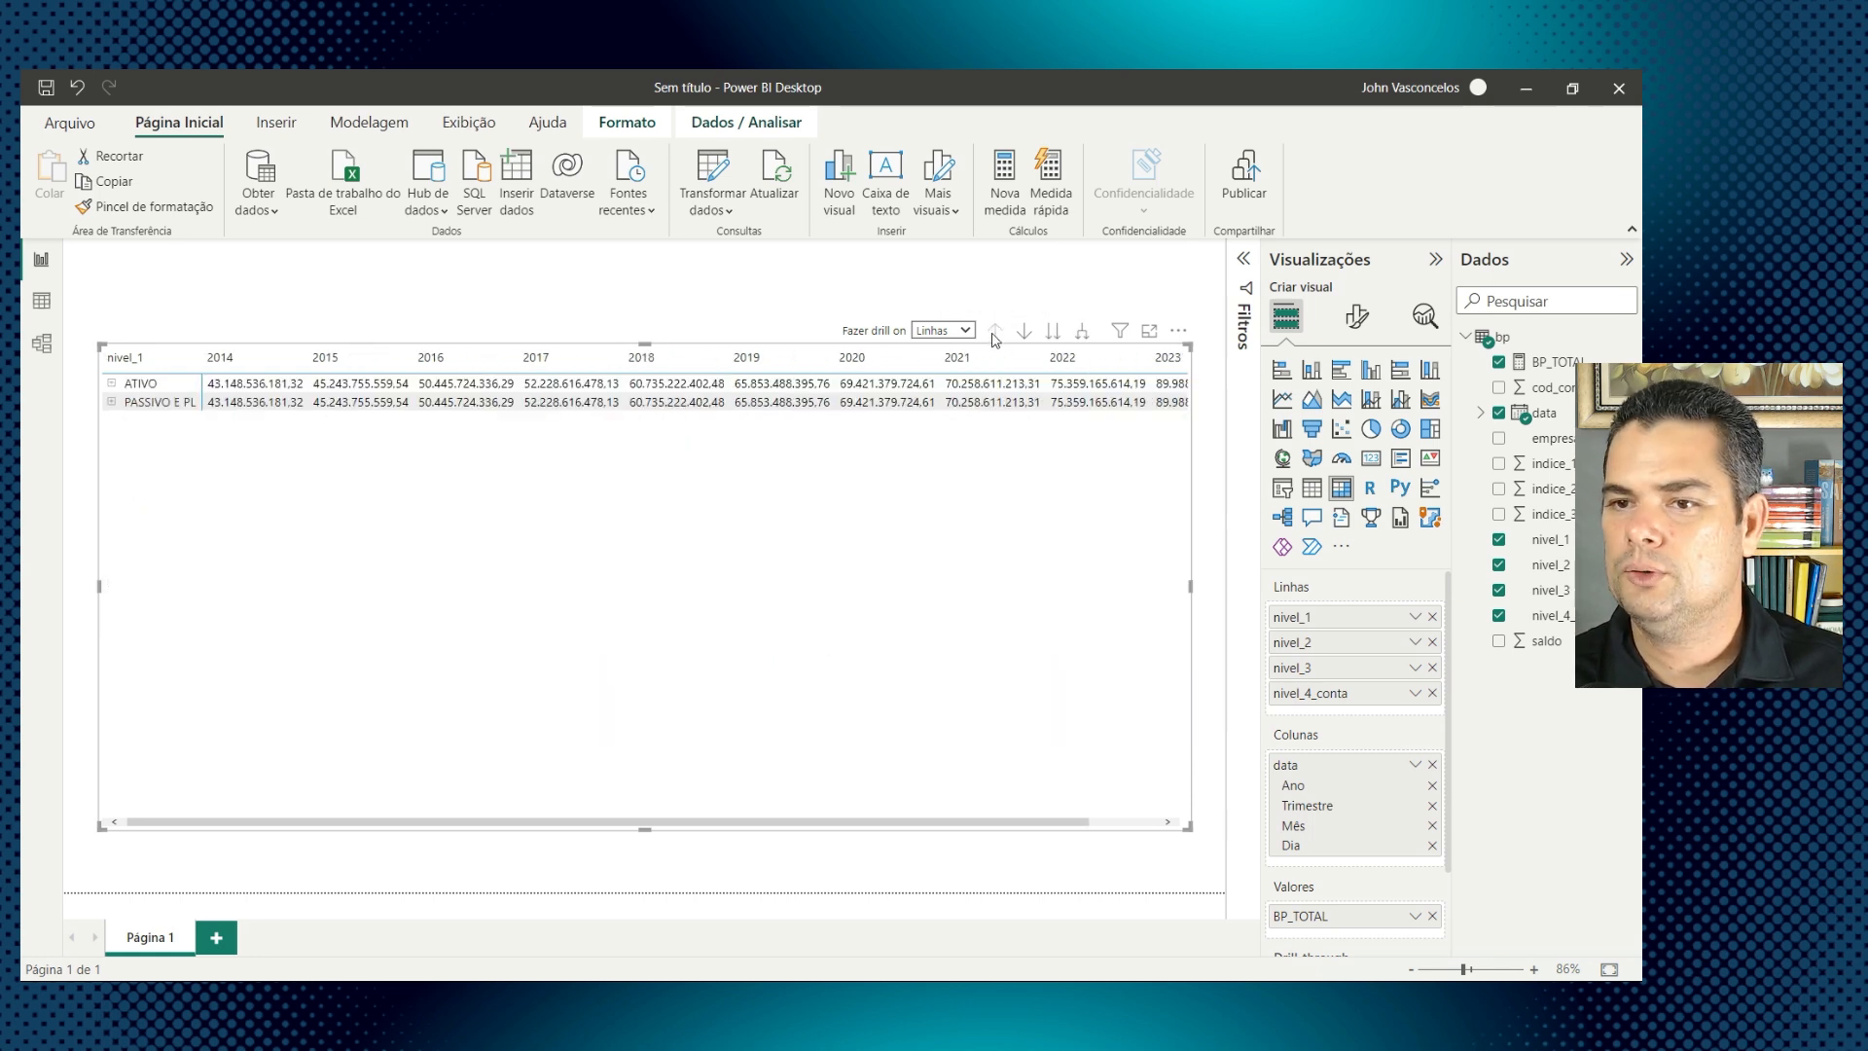
Step: Expand all matrix rows down to nivel_3, trying one drill up and re-expanding along the way
left_click(1078, 335)
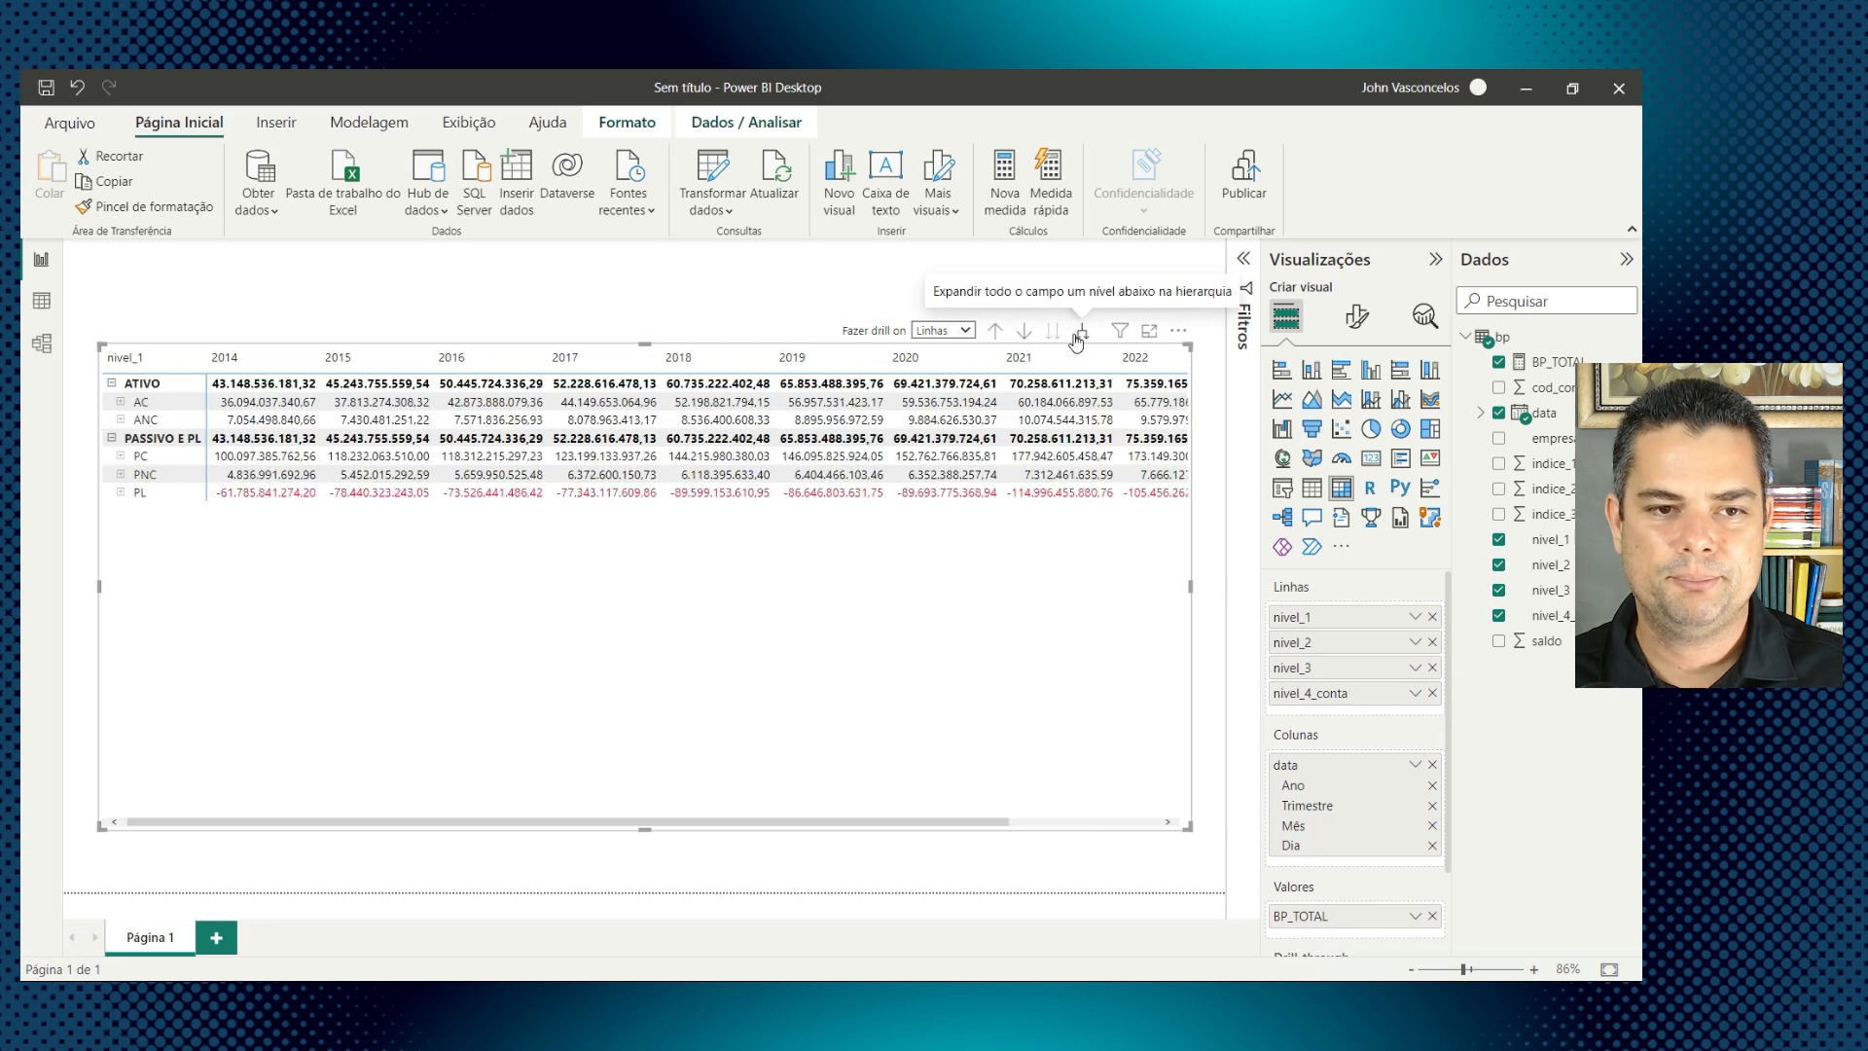
left_click(1079, 335)
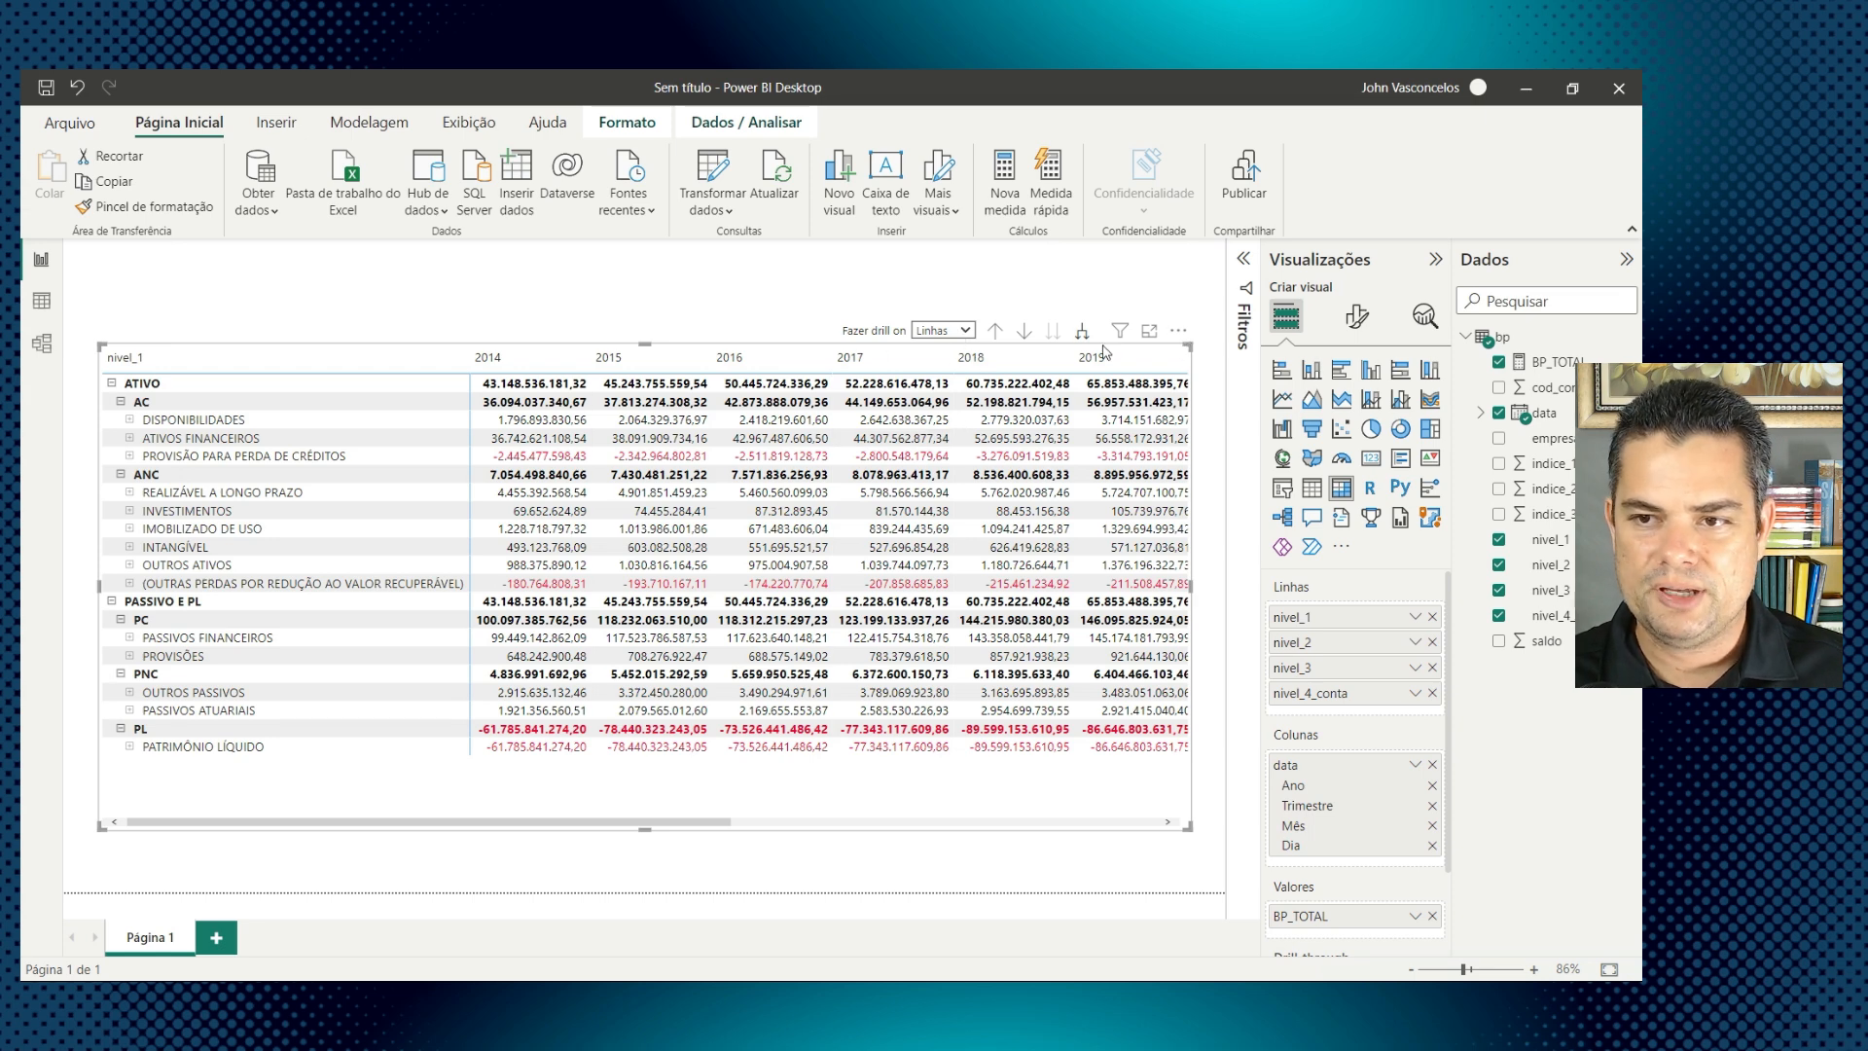
left_click(993, 336)
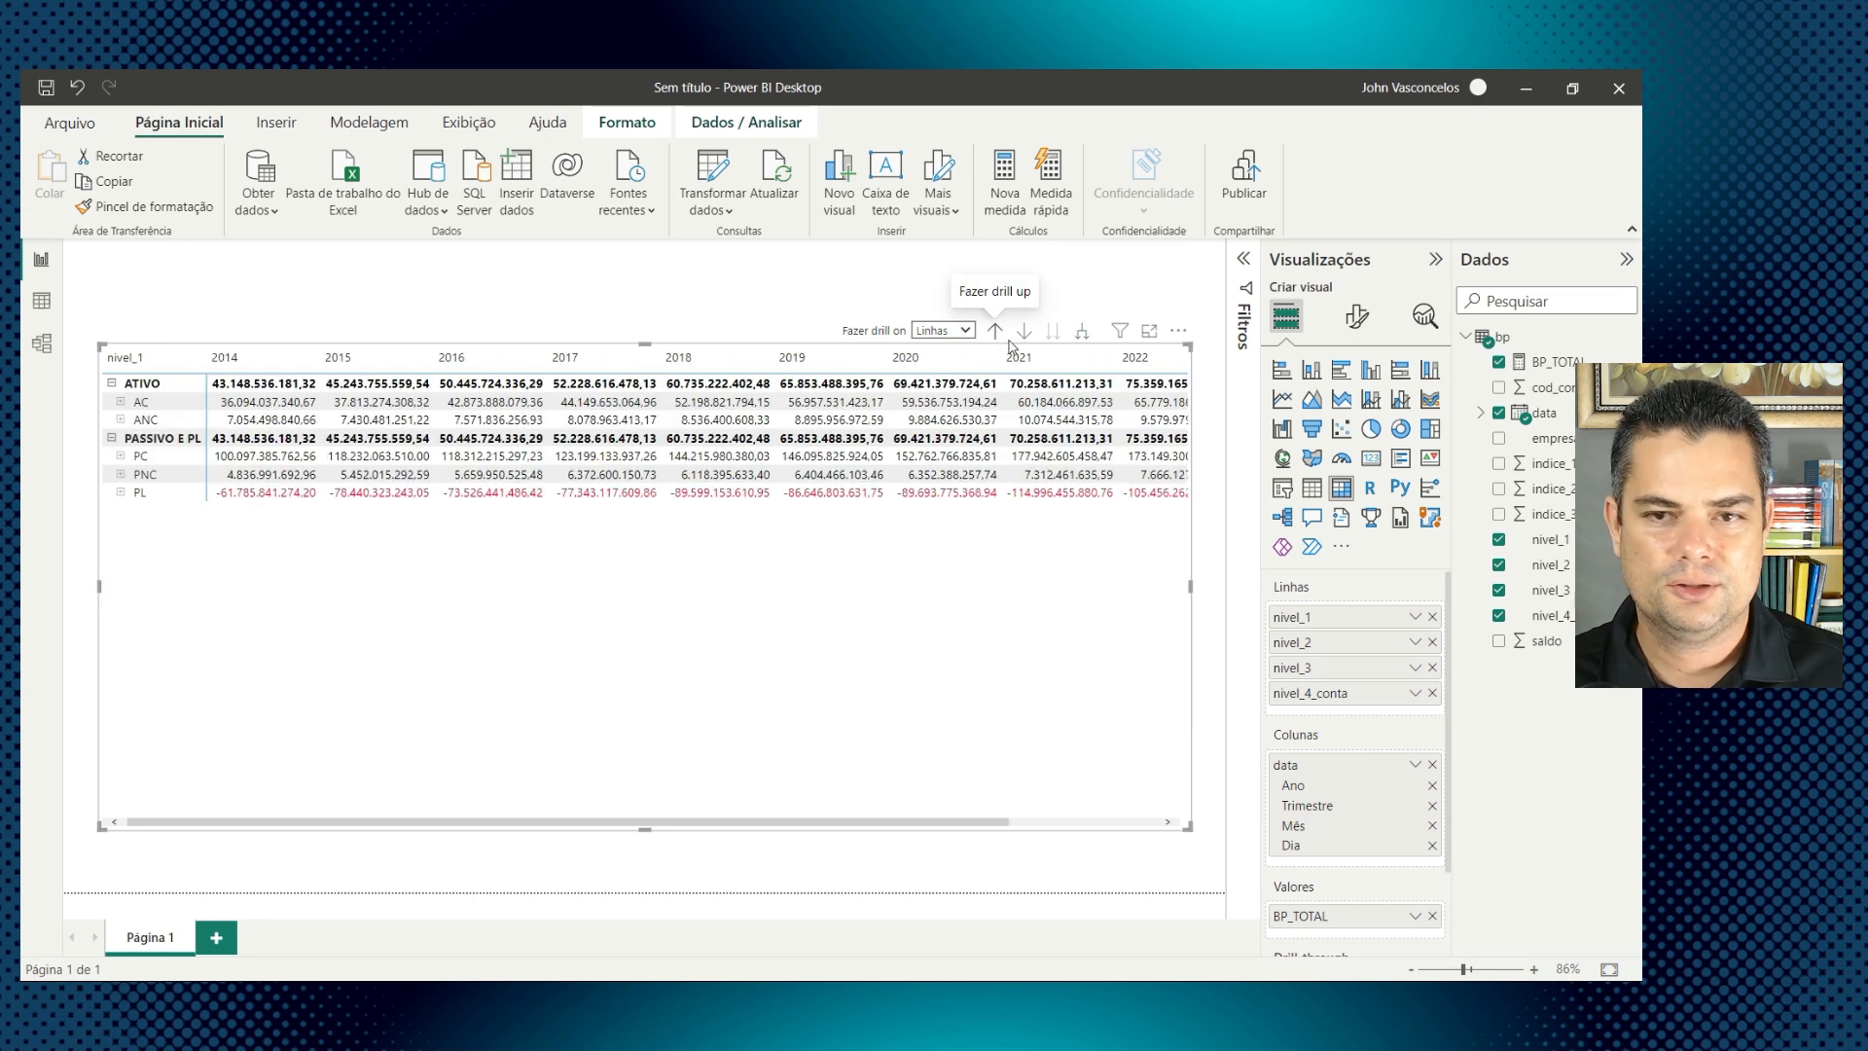
left_click(1083, 334)
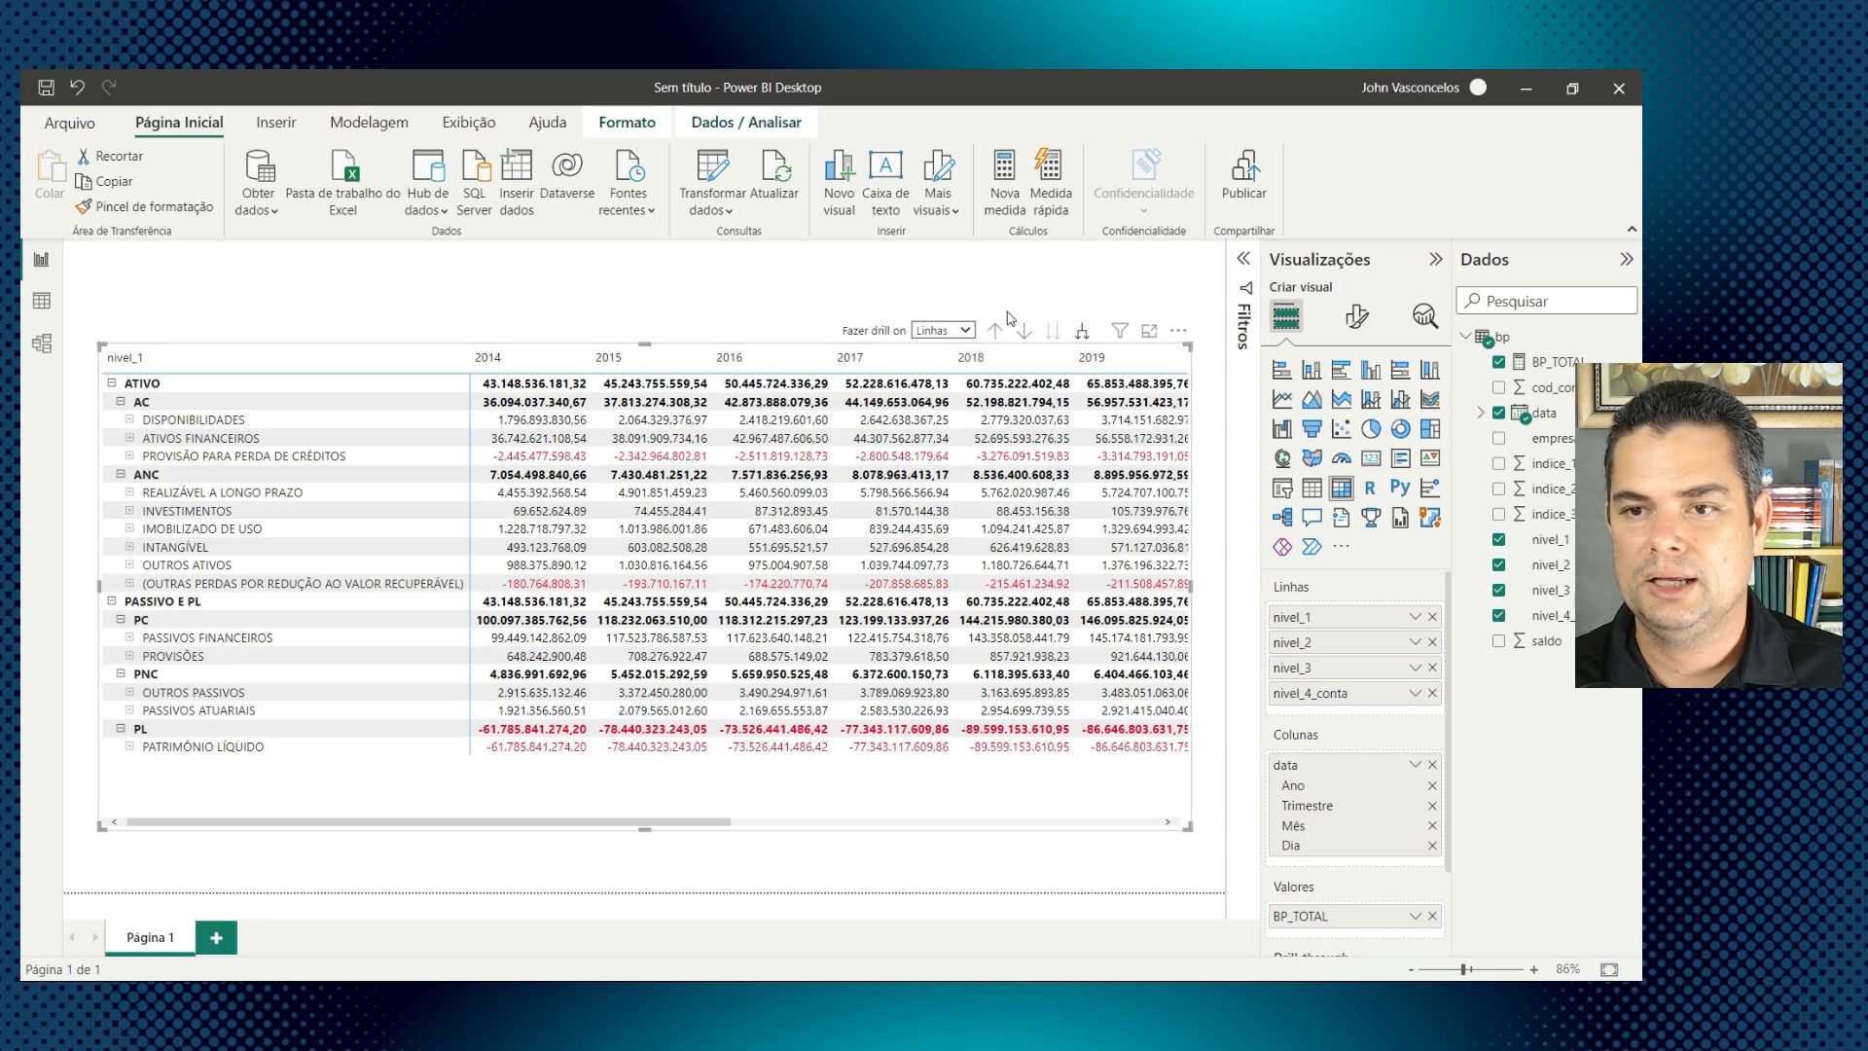
left_click(966, 330)
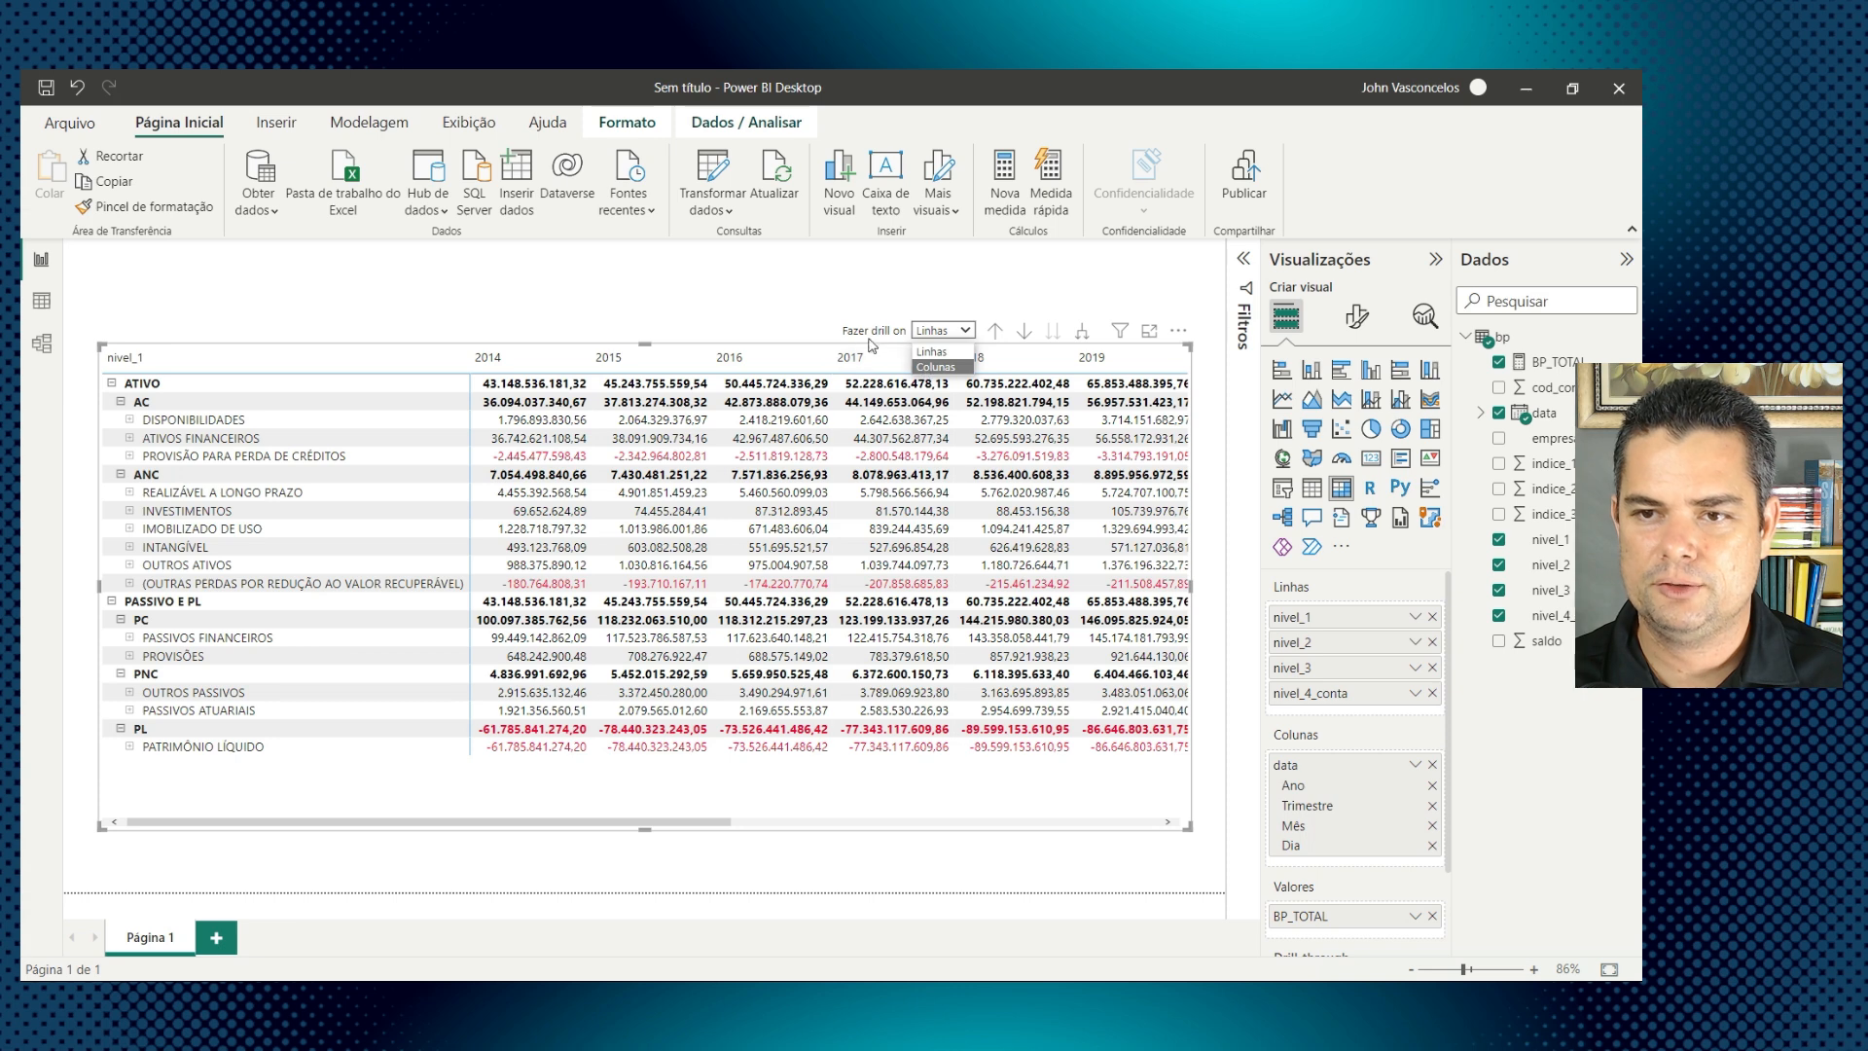
left_click(932, 367)
key("Escape")
Step: Expand all matrix rows down to the nivel_4_conta accounts, trying one drill up and re-expansion, and review the lower rows
mouse_move(1007, 371)
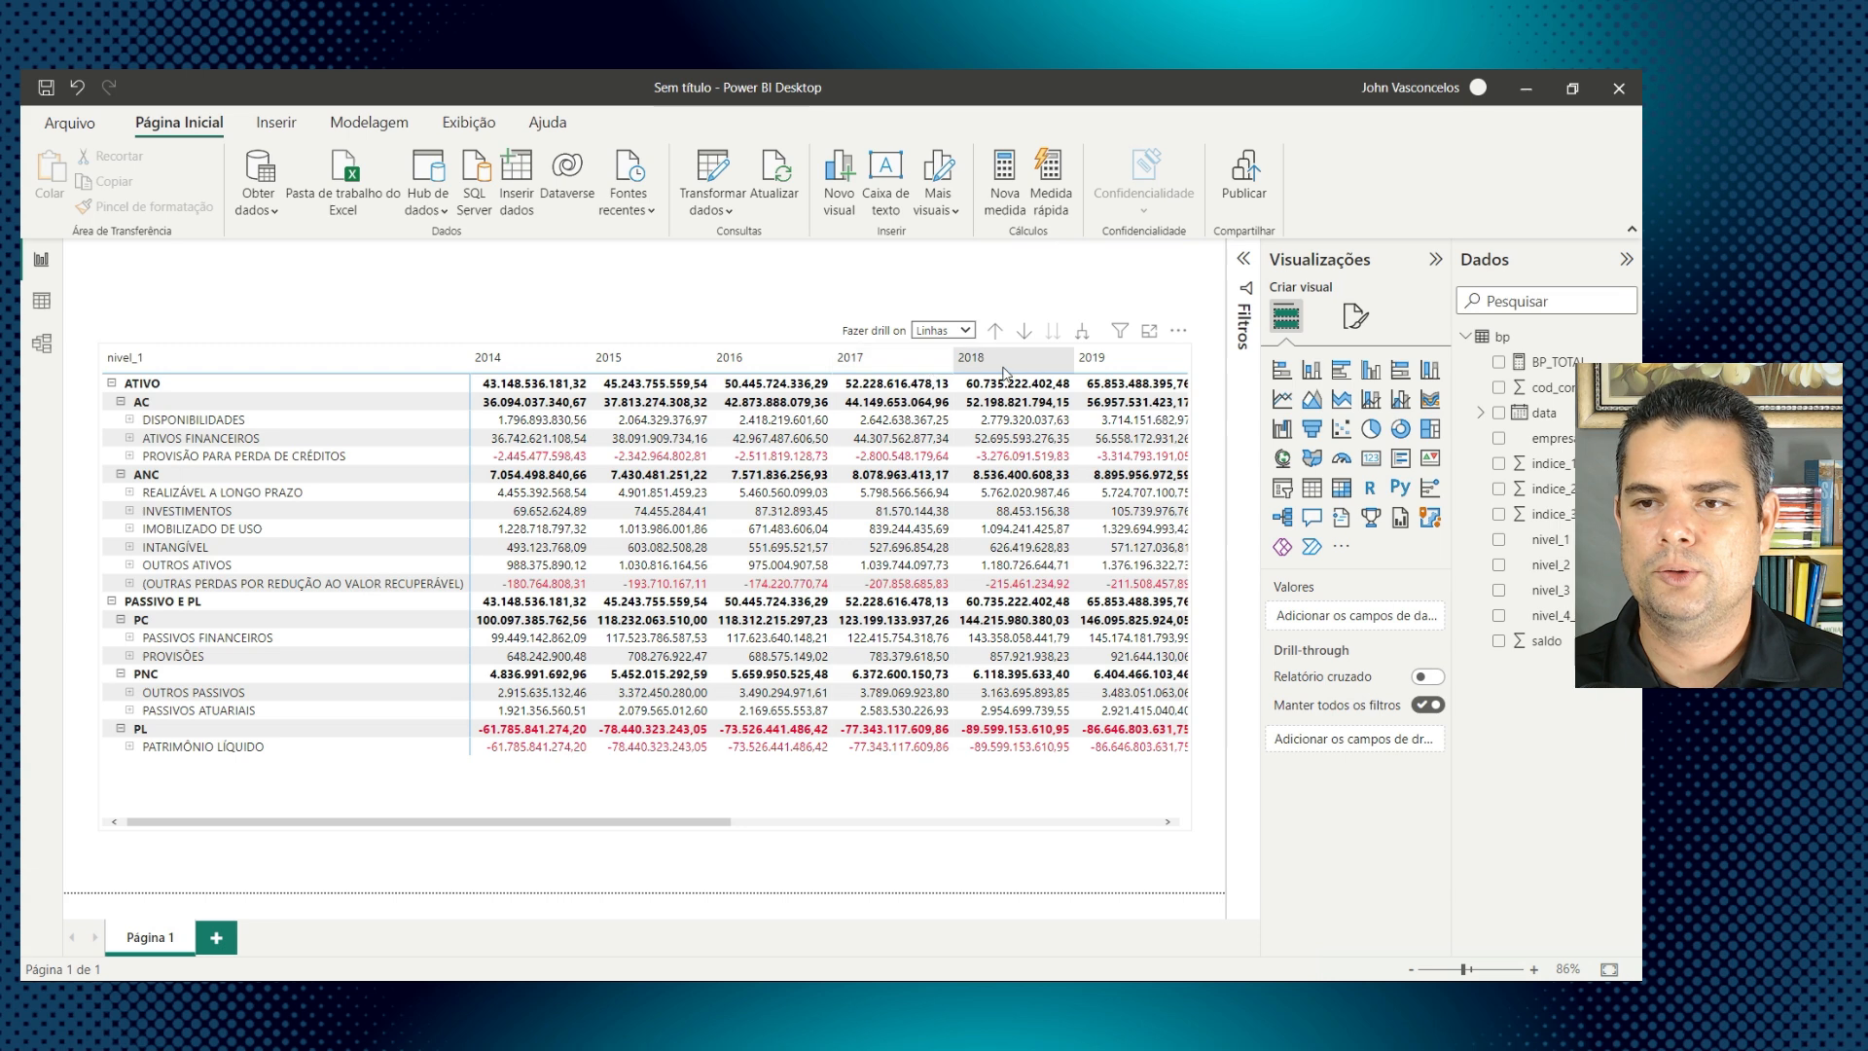
left_click(1082, 333)
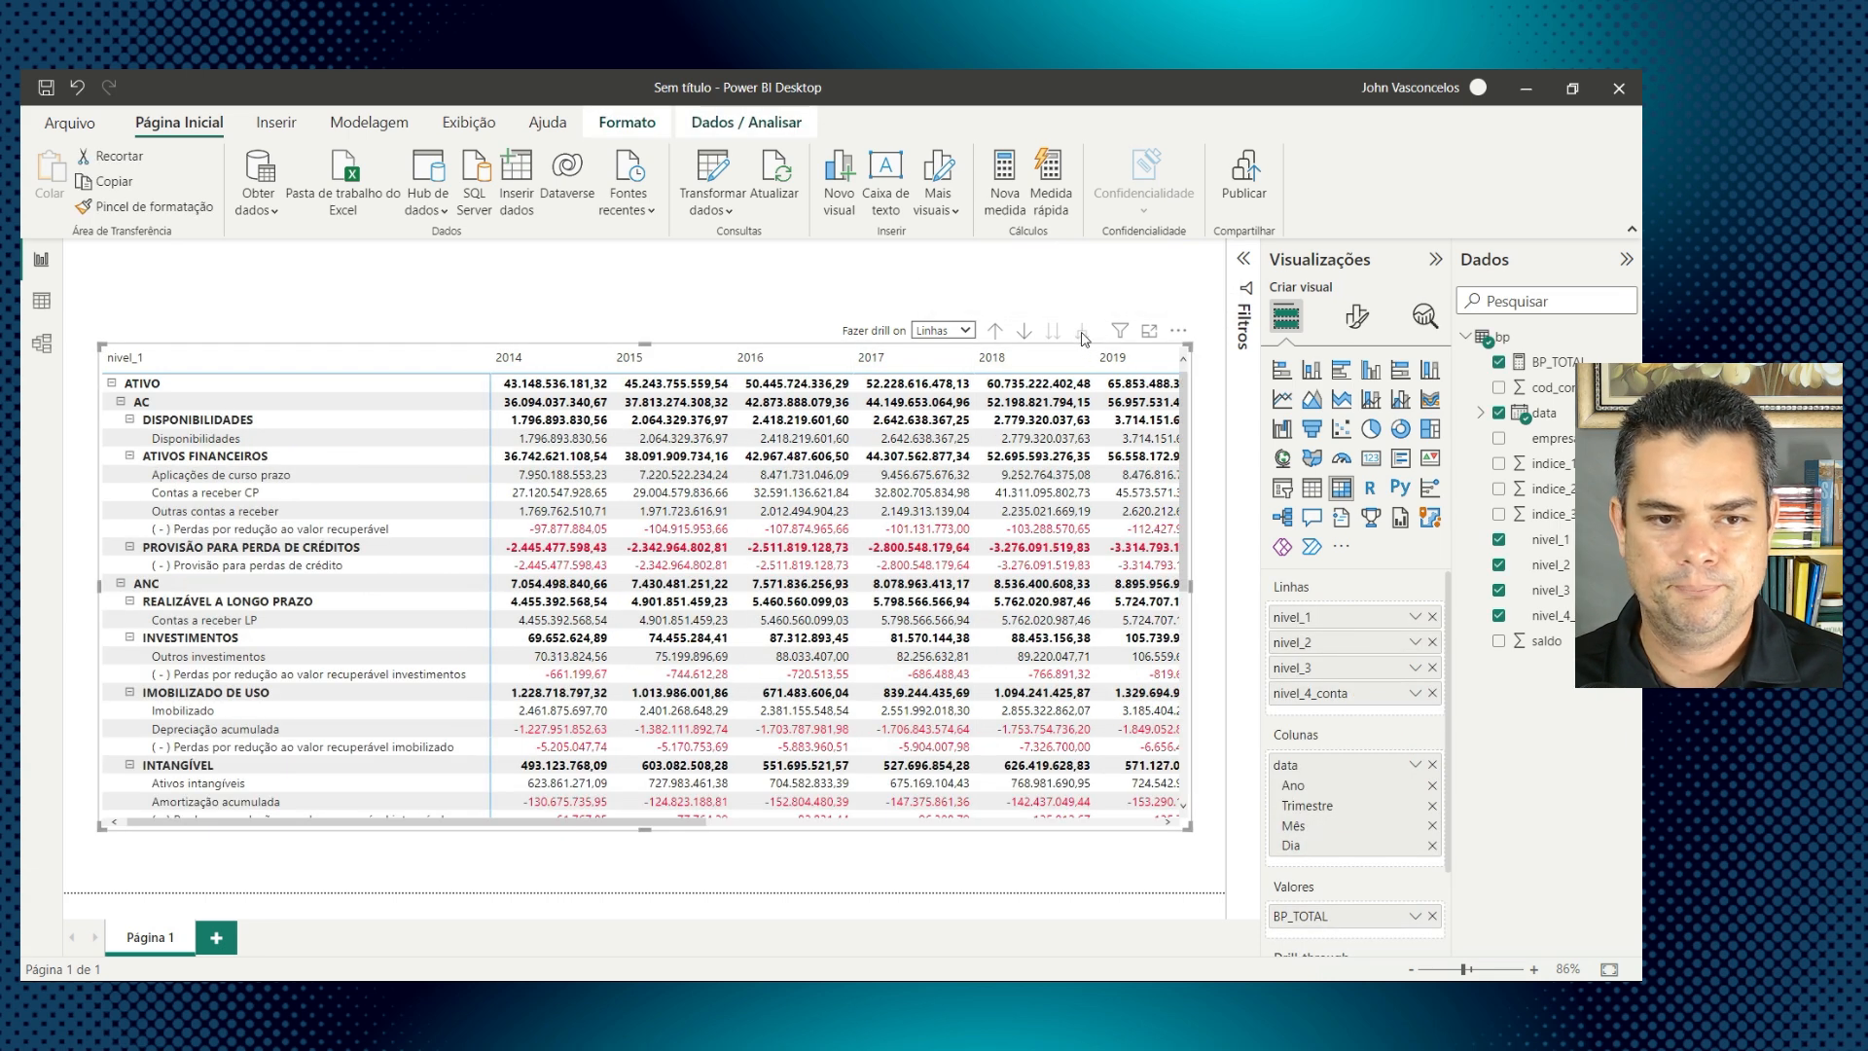
left_click(995, 334)
left_click(1023, 333)
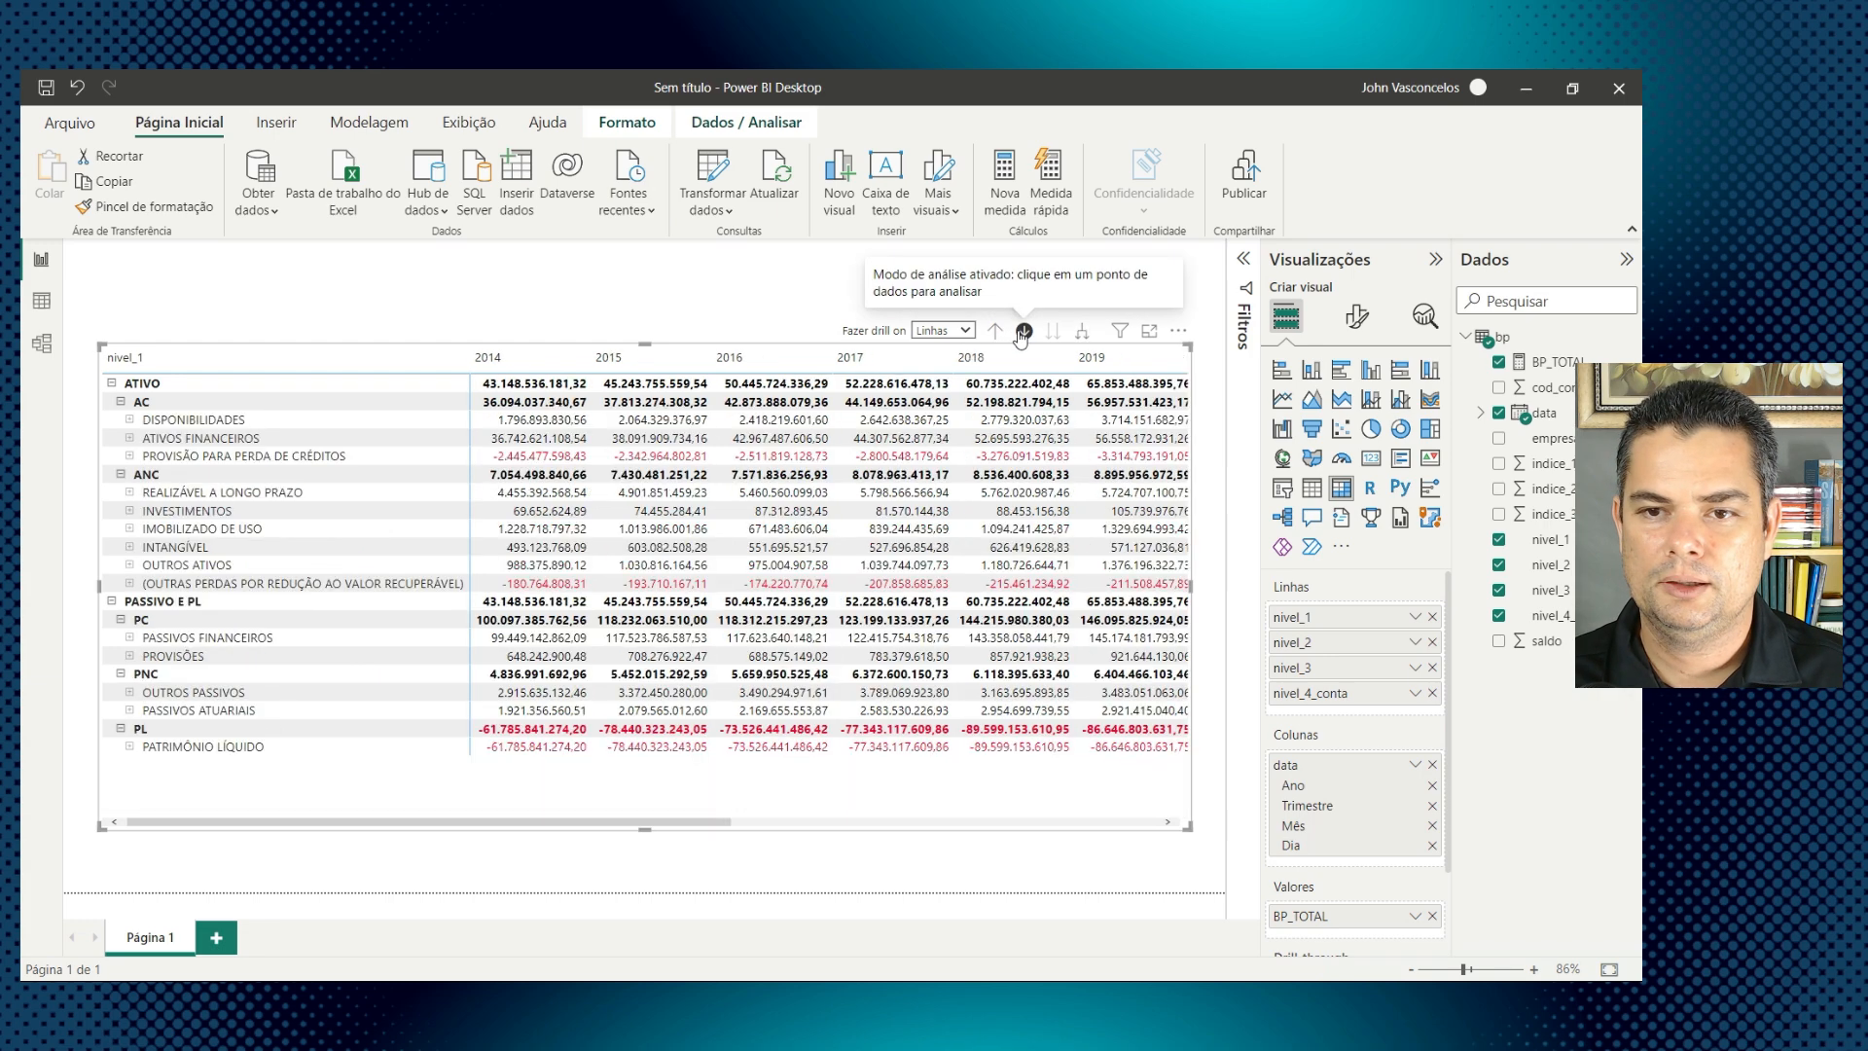
left_click(1082, 332)
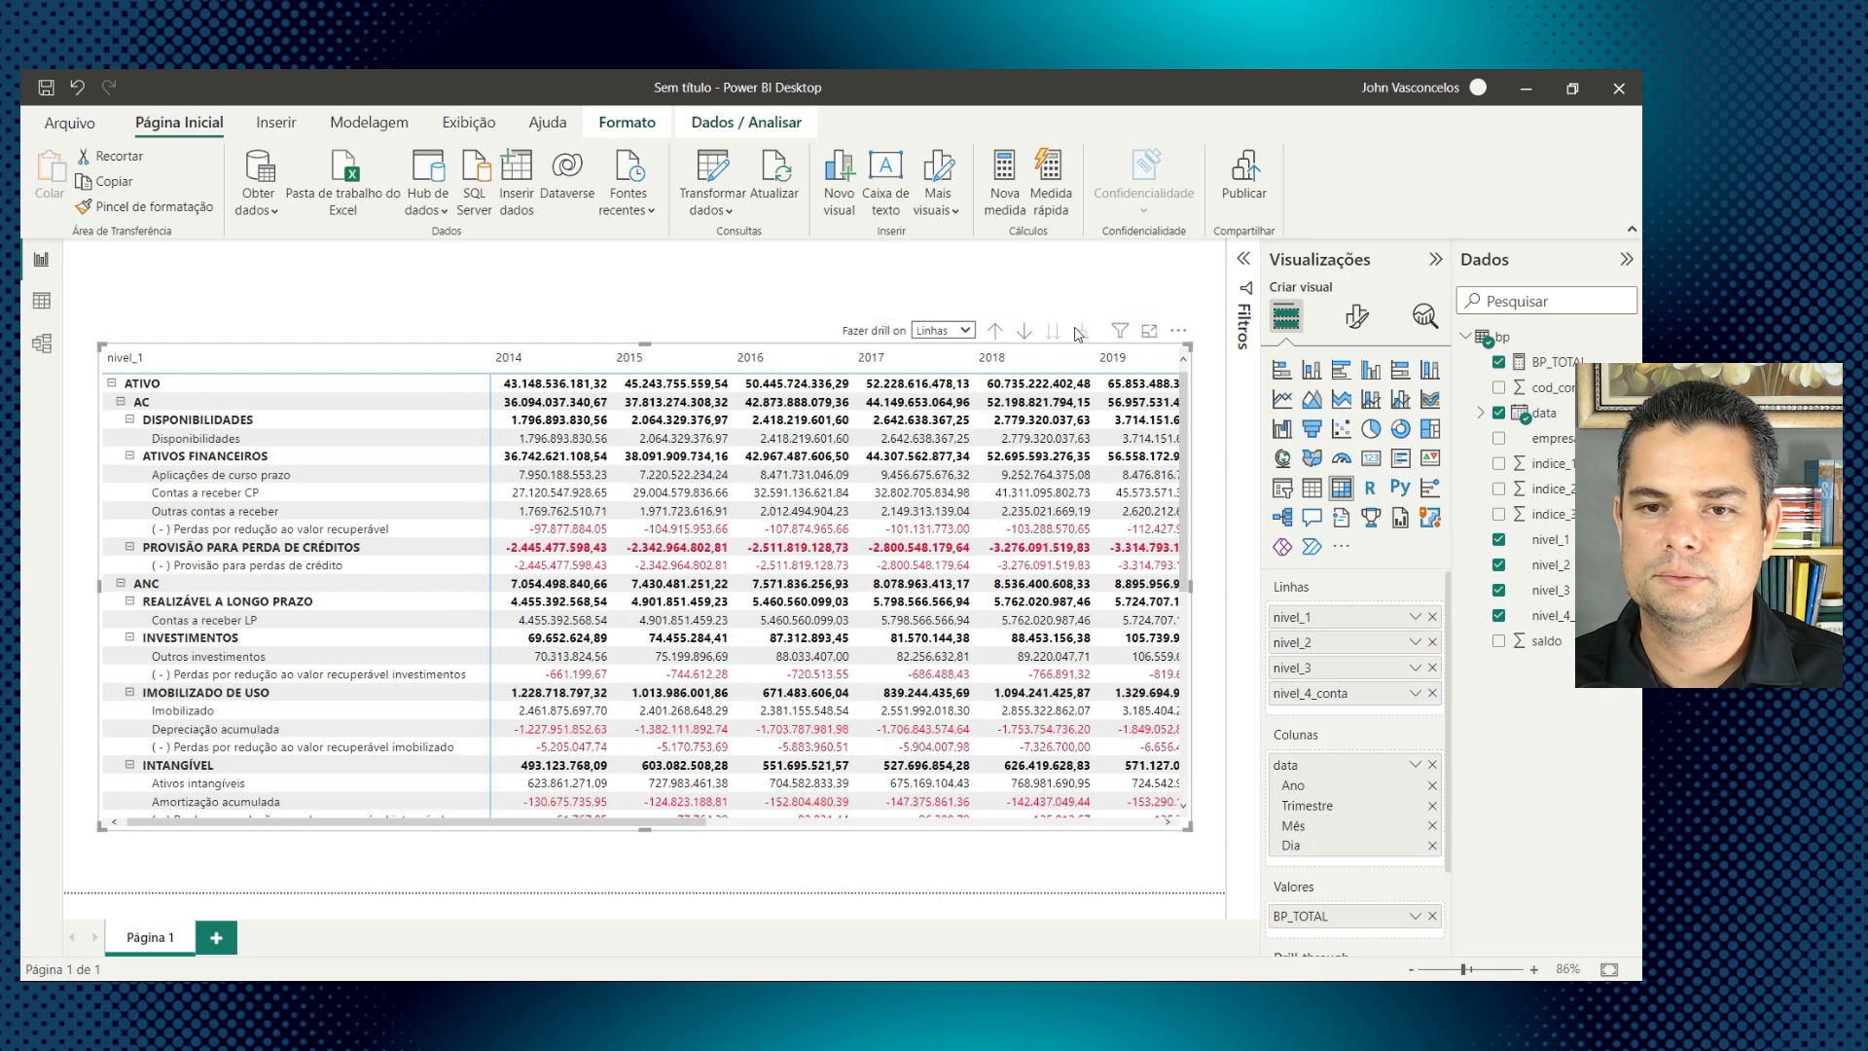
scroll(599, 558, "down", 7)
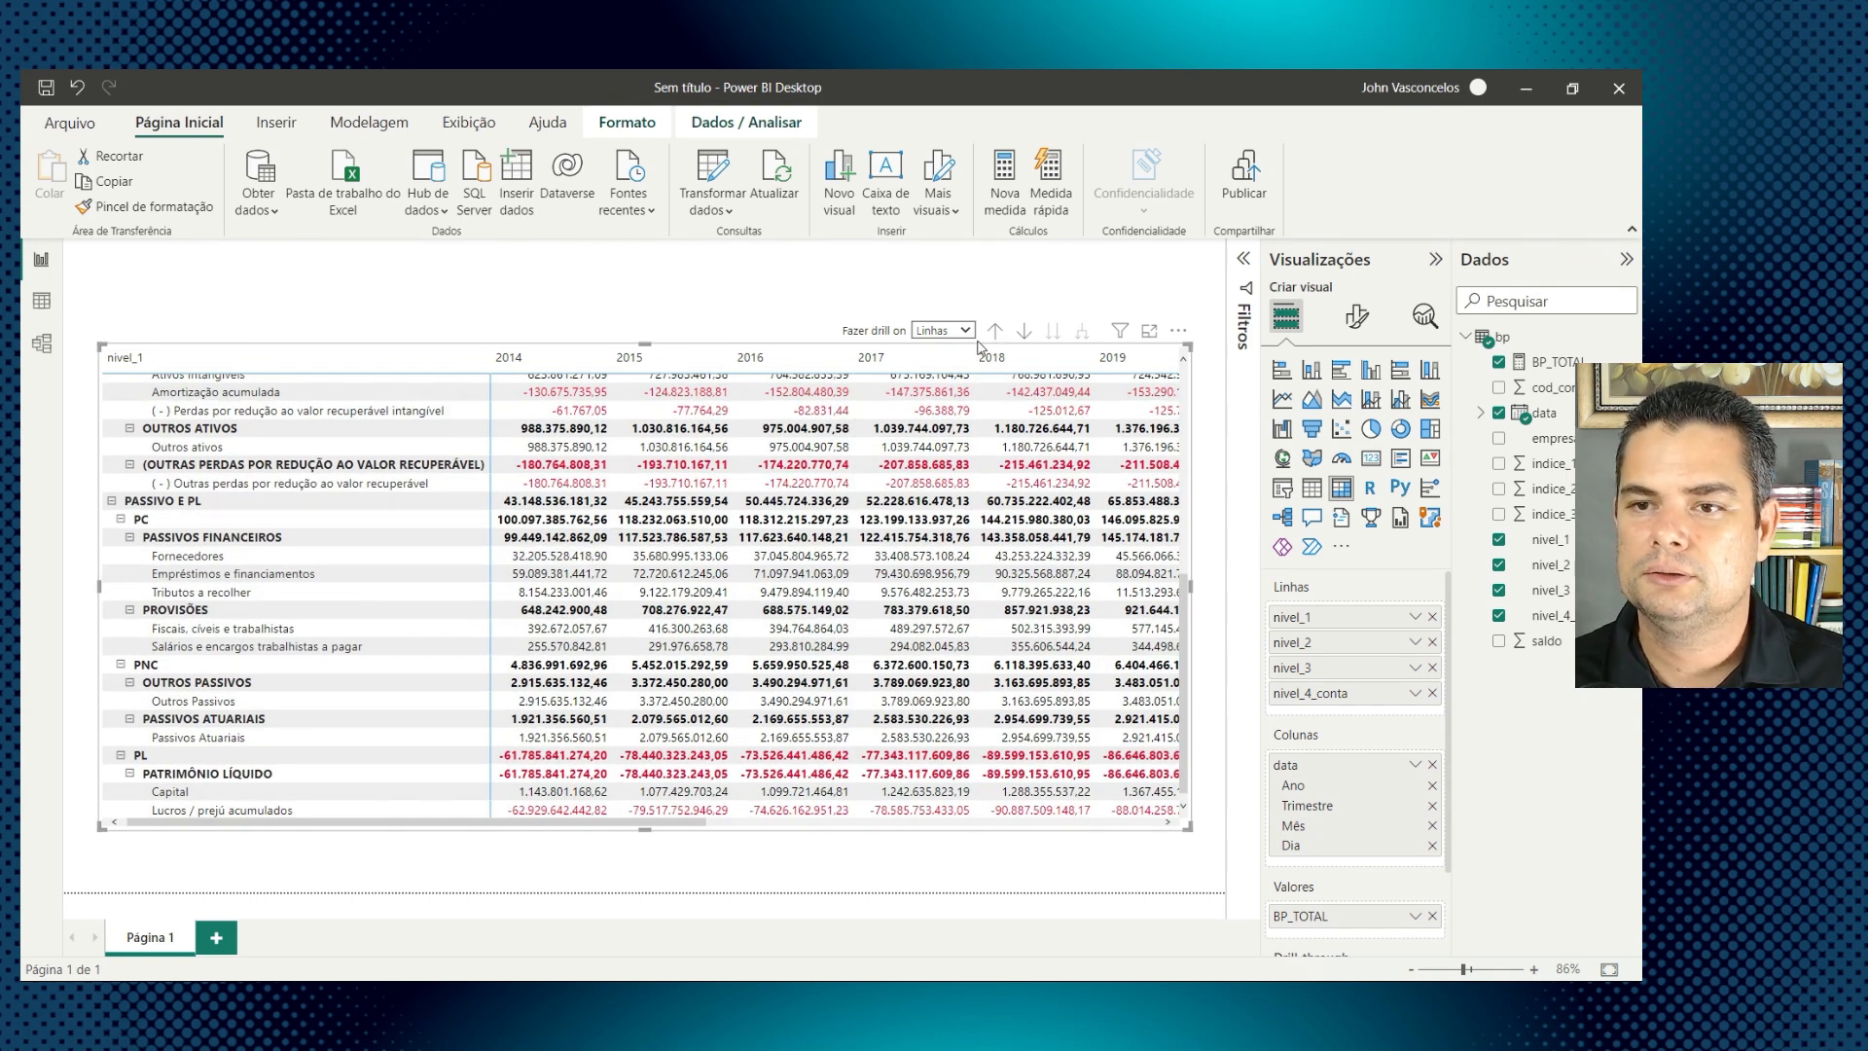
Step: Switch the matrix's drill target to Colunas and try expanding the years into quarters and drilling back up
left_click(939, 330)
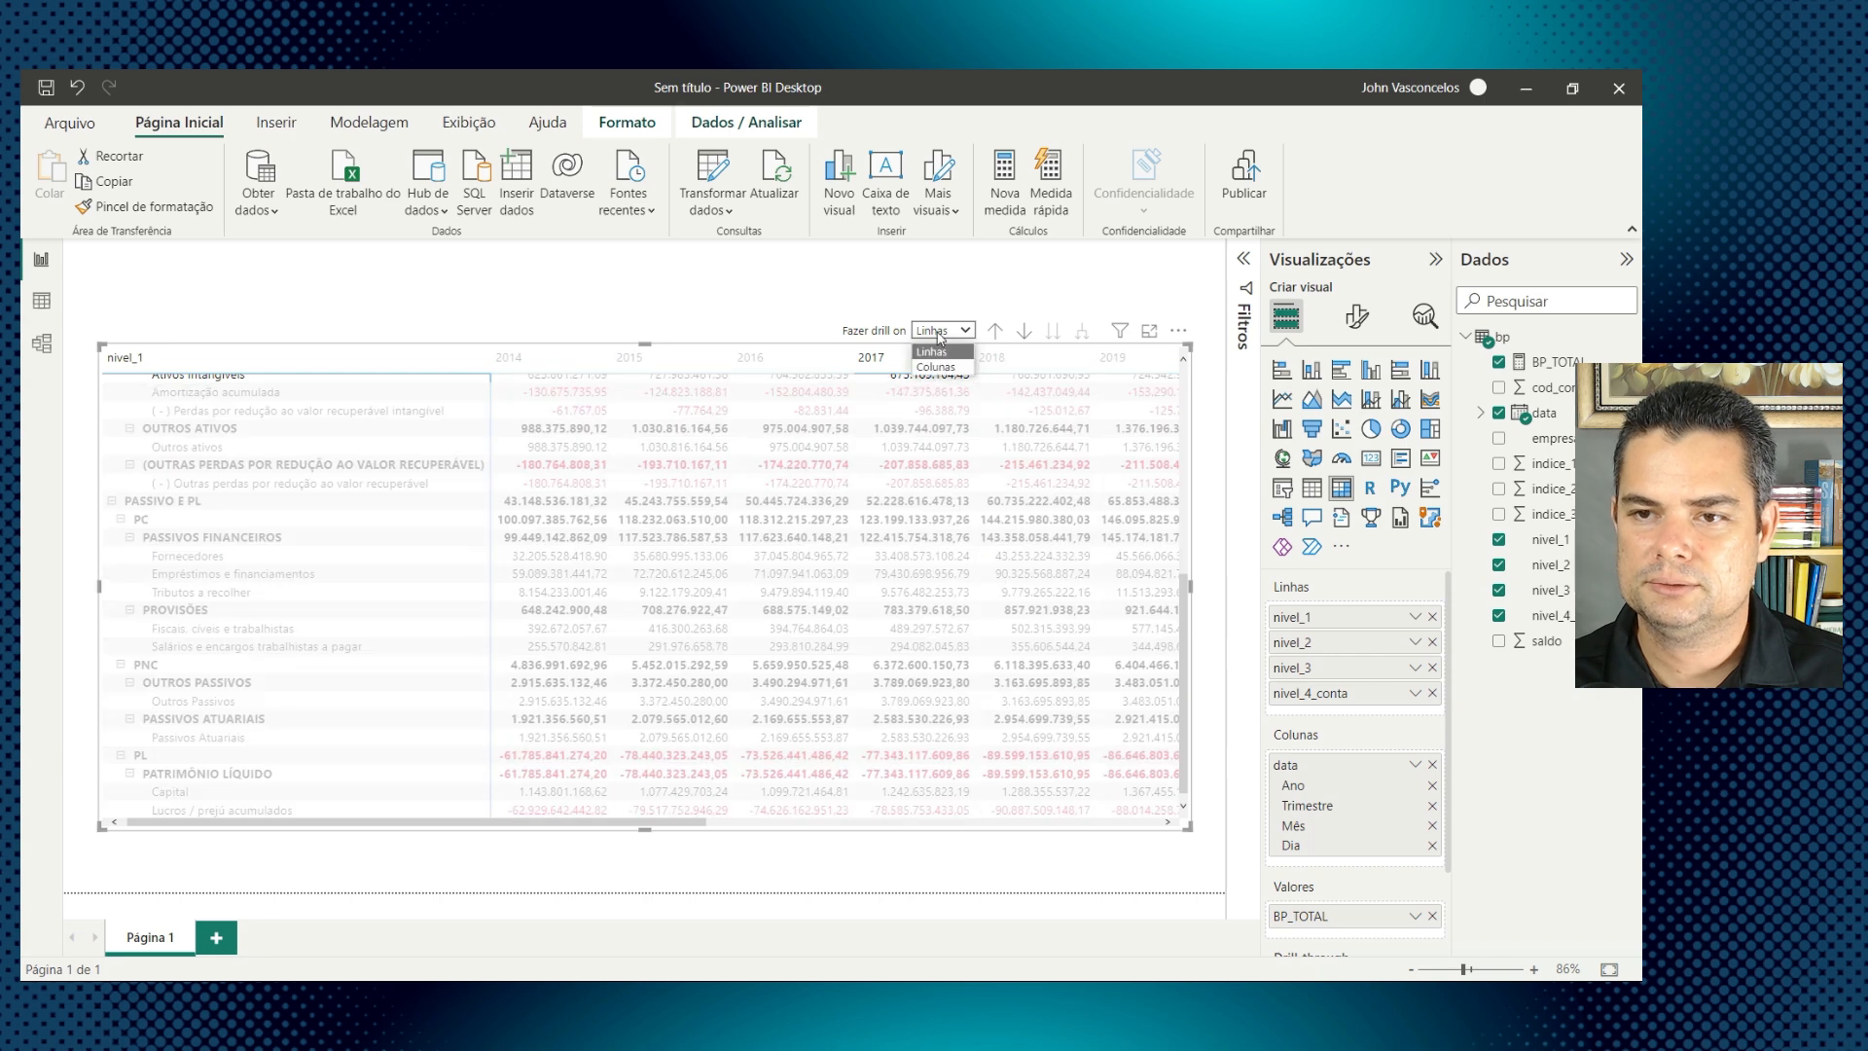
left_click(936, 367)
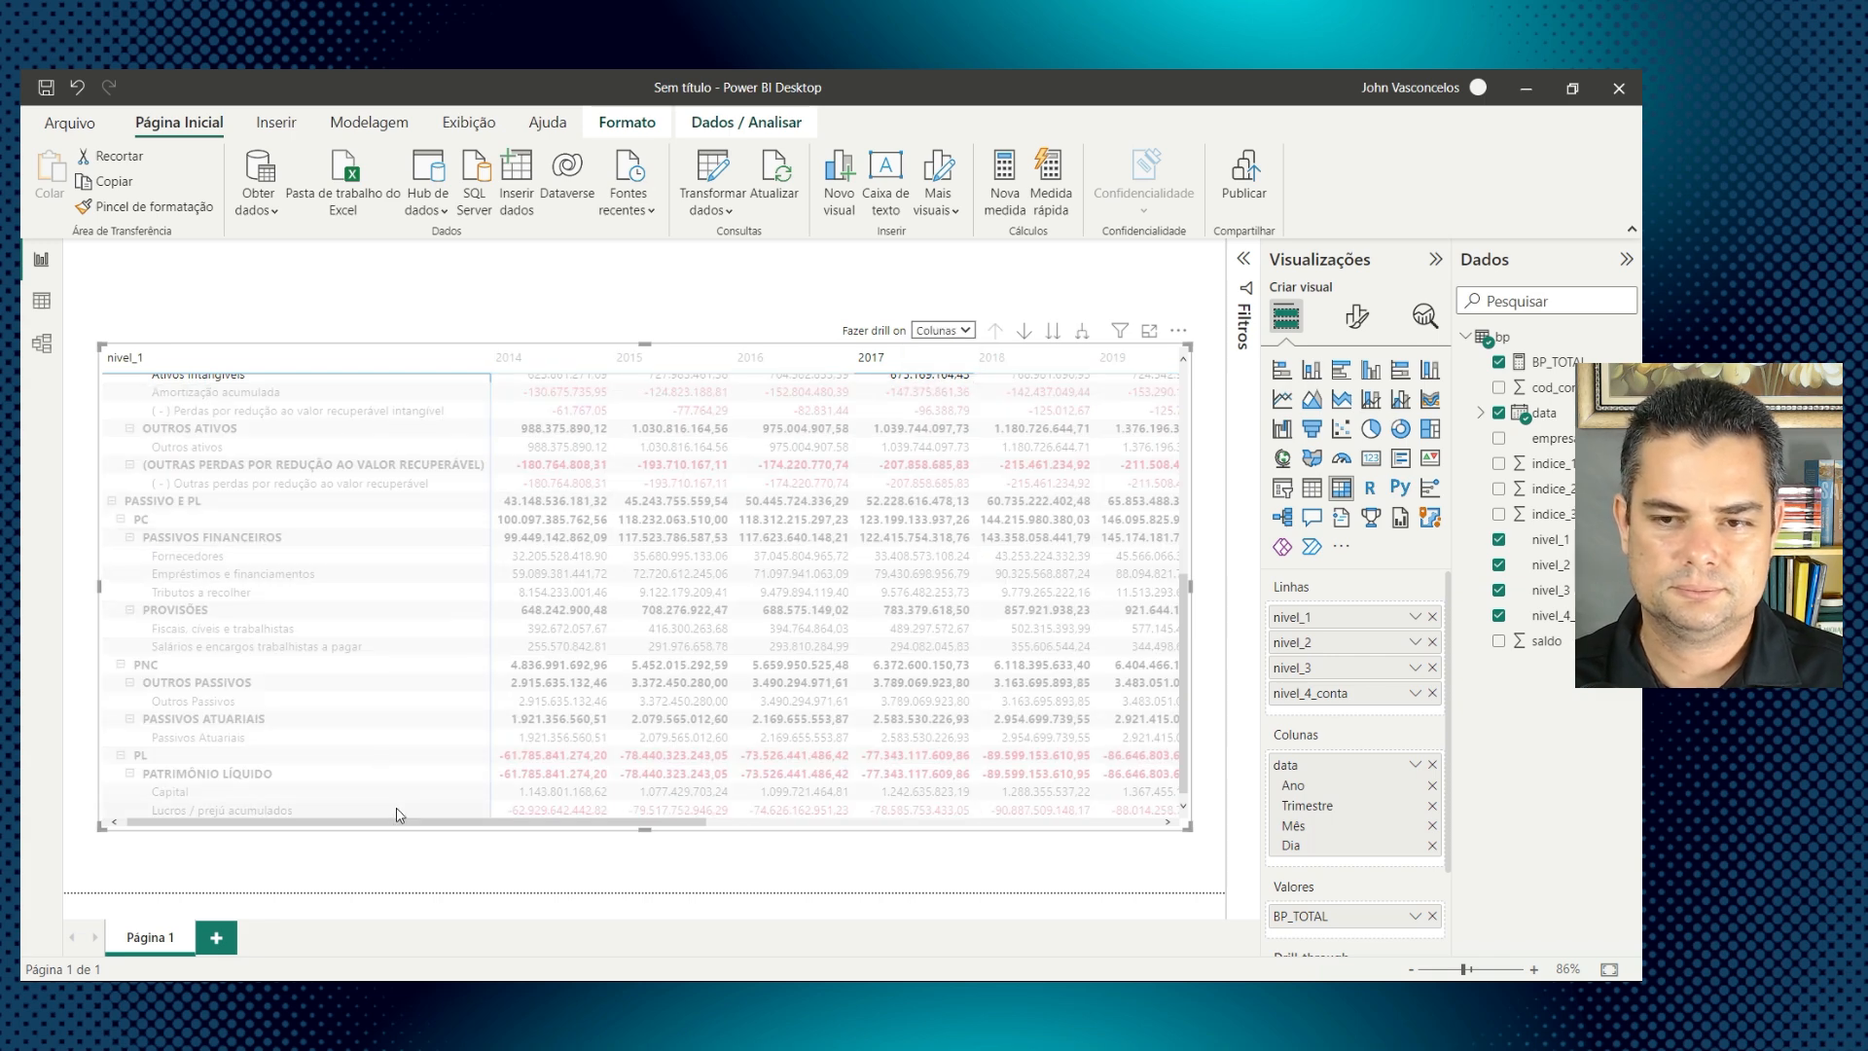
scroll(1089, 520, "up", 5)
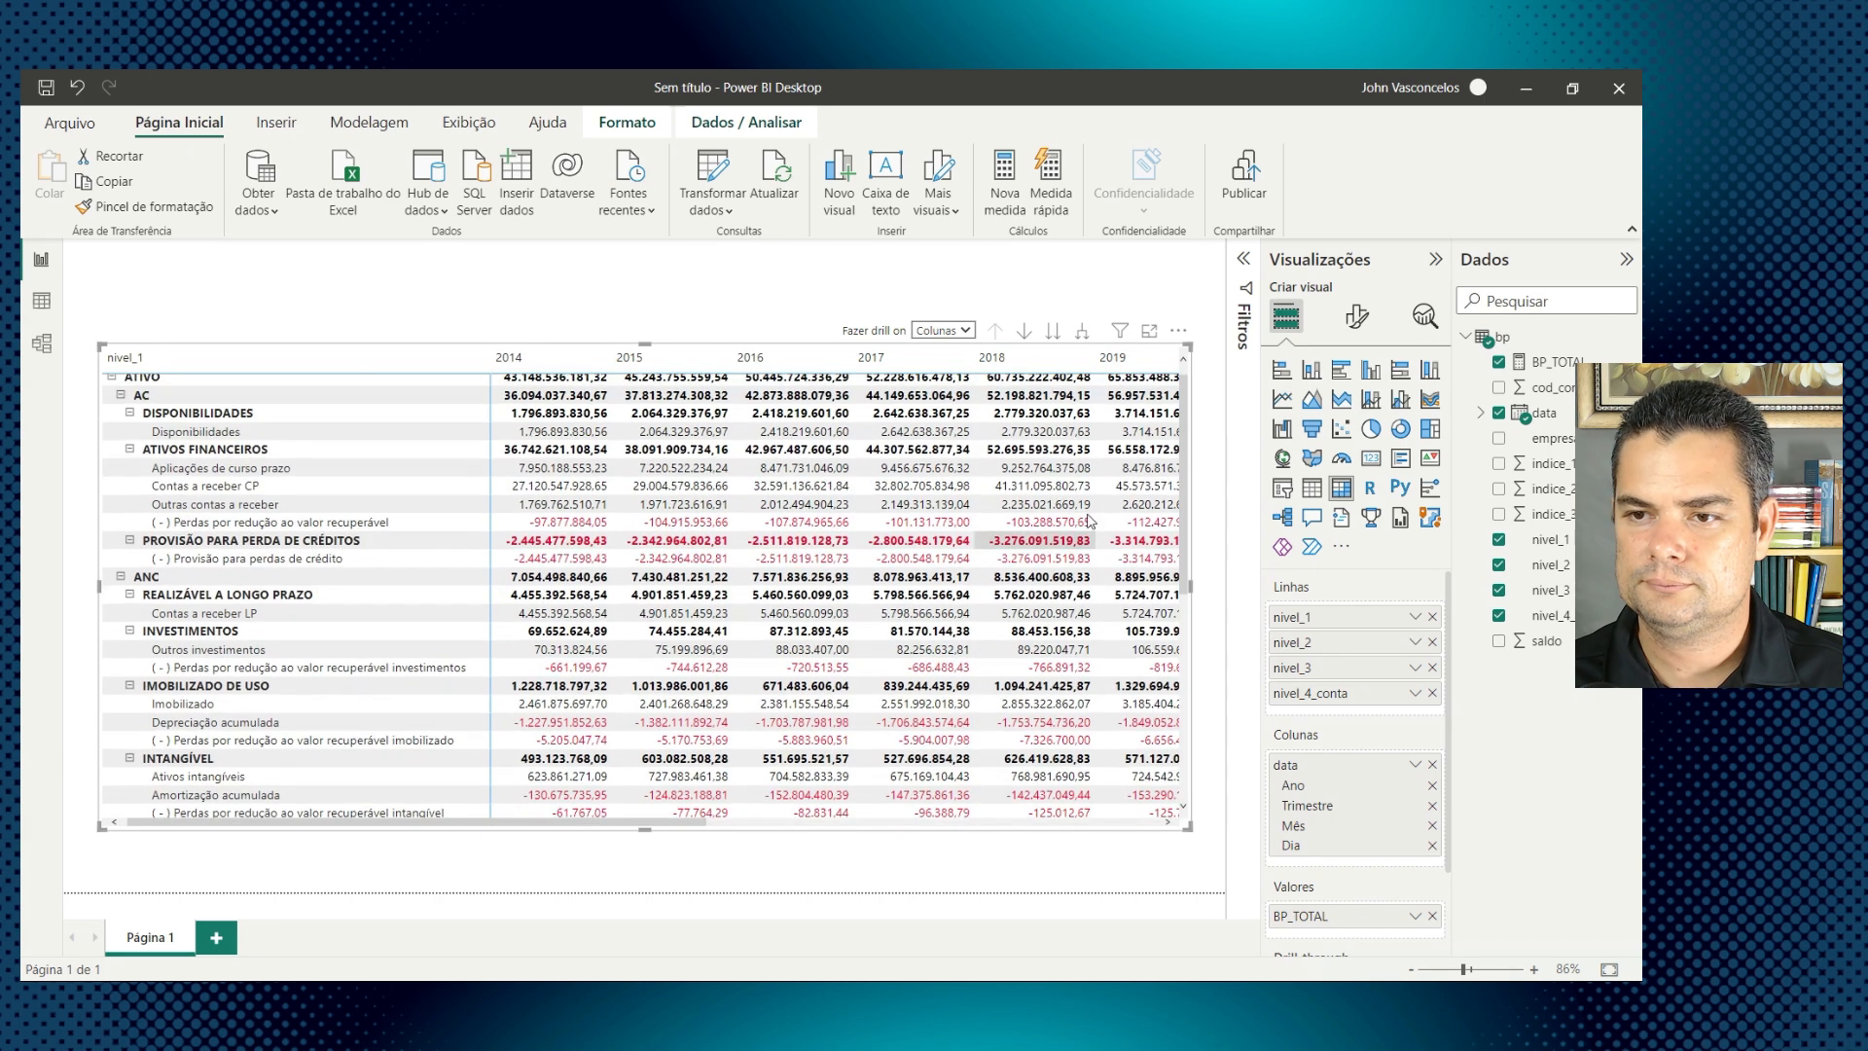
scroll(1090, 520, "up", 1)
left_click(1082, 331)
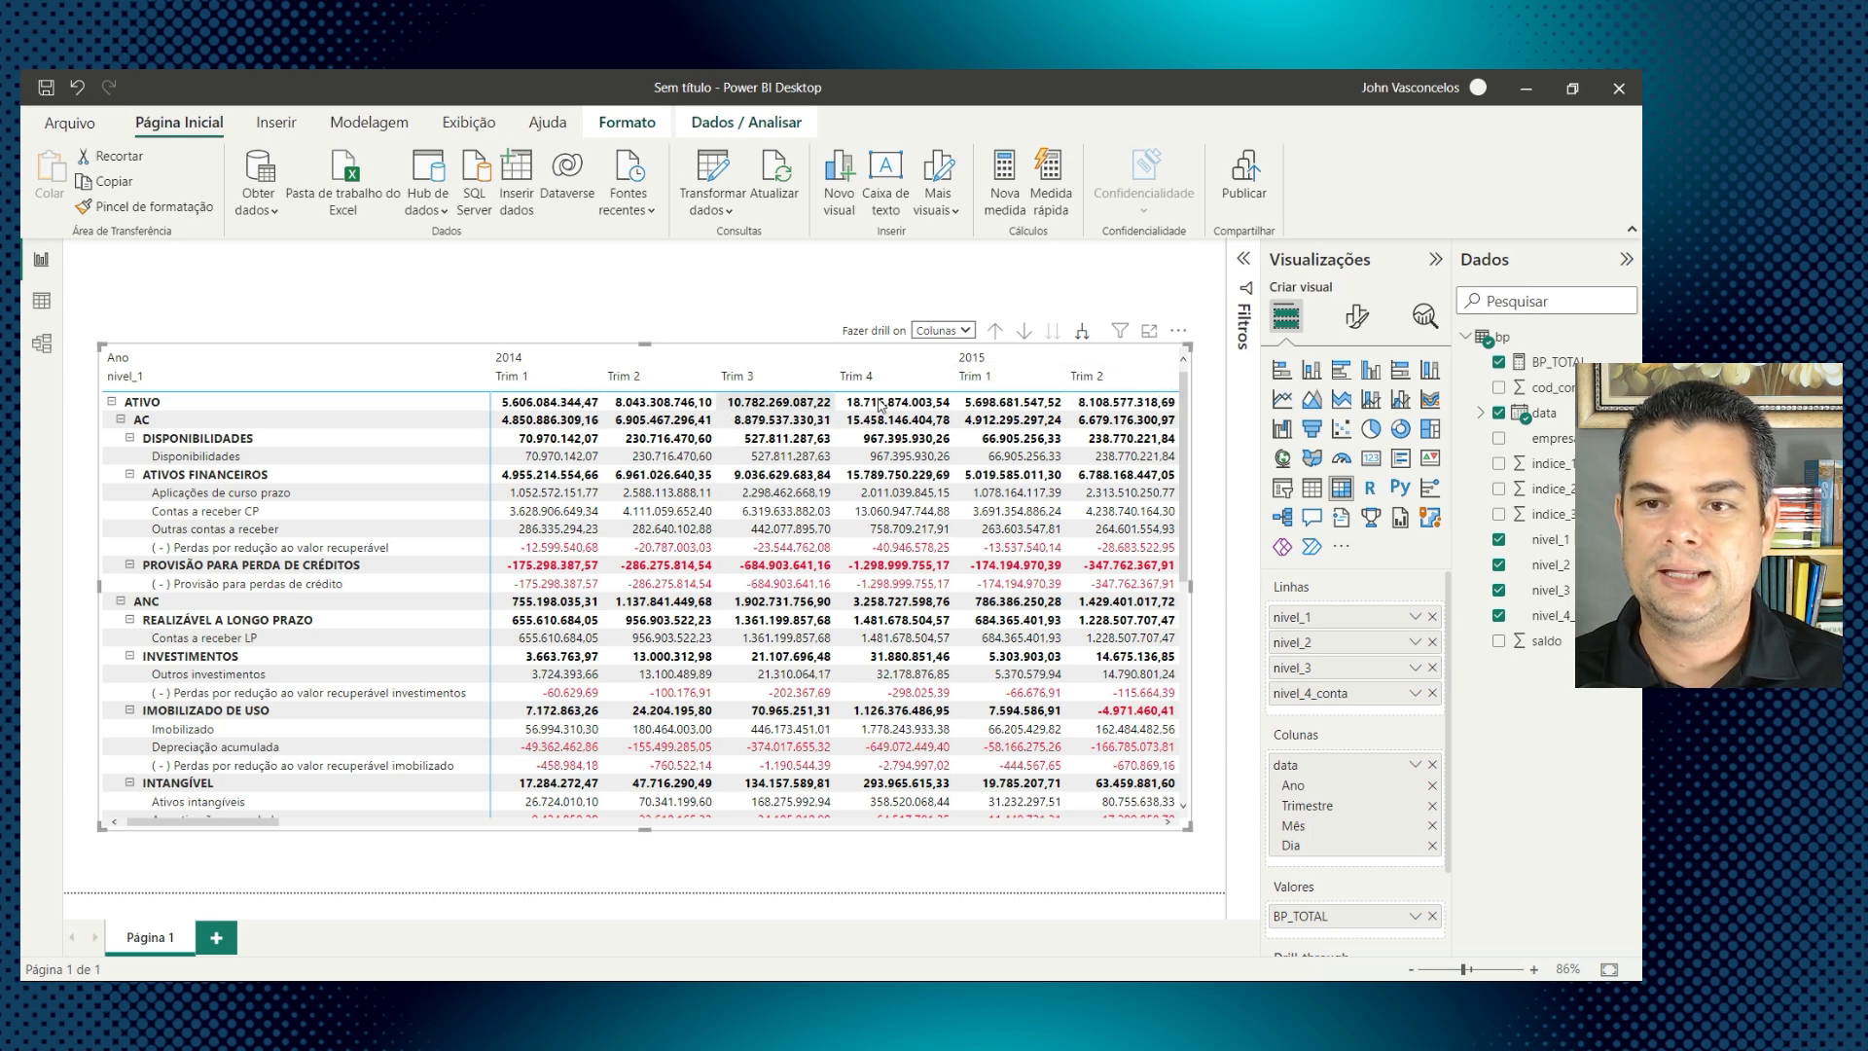
left_click(997, 336)
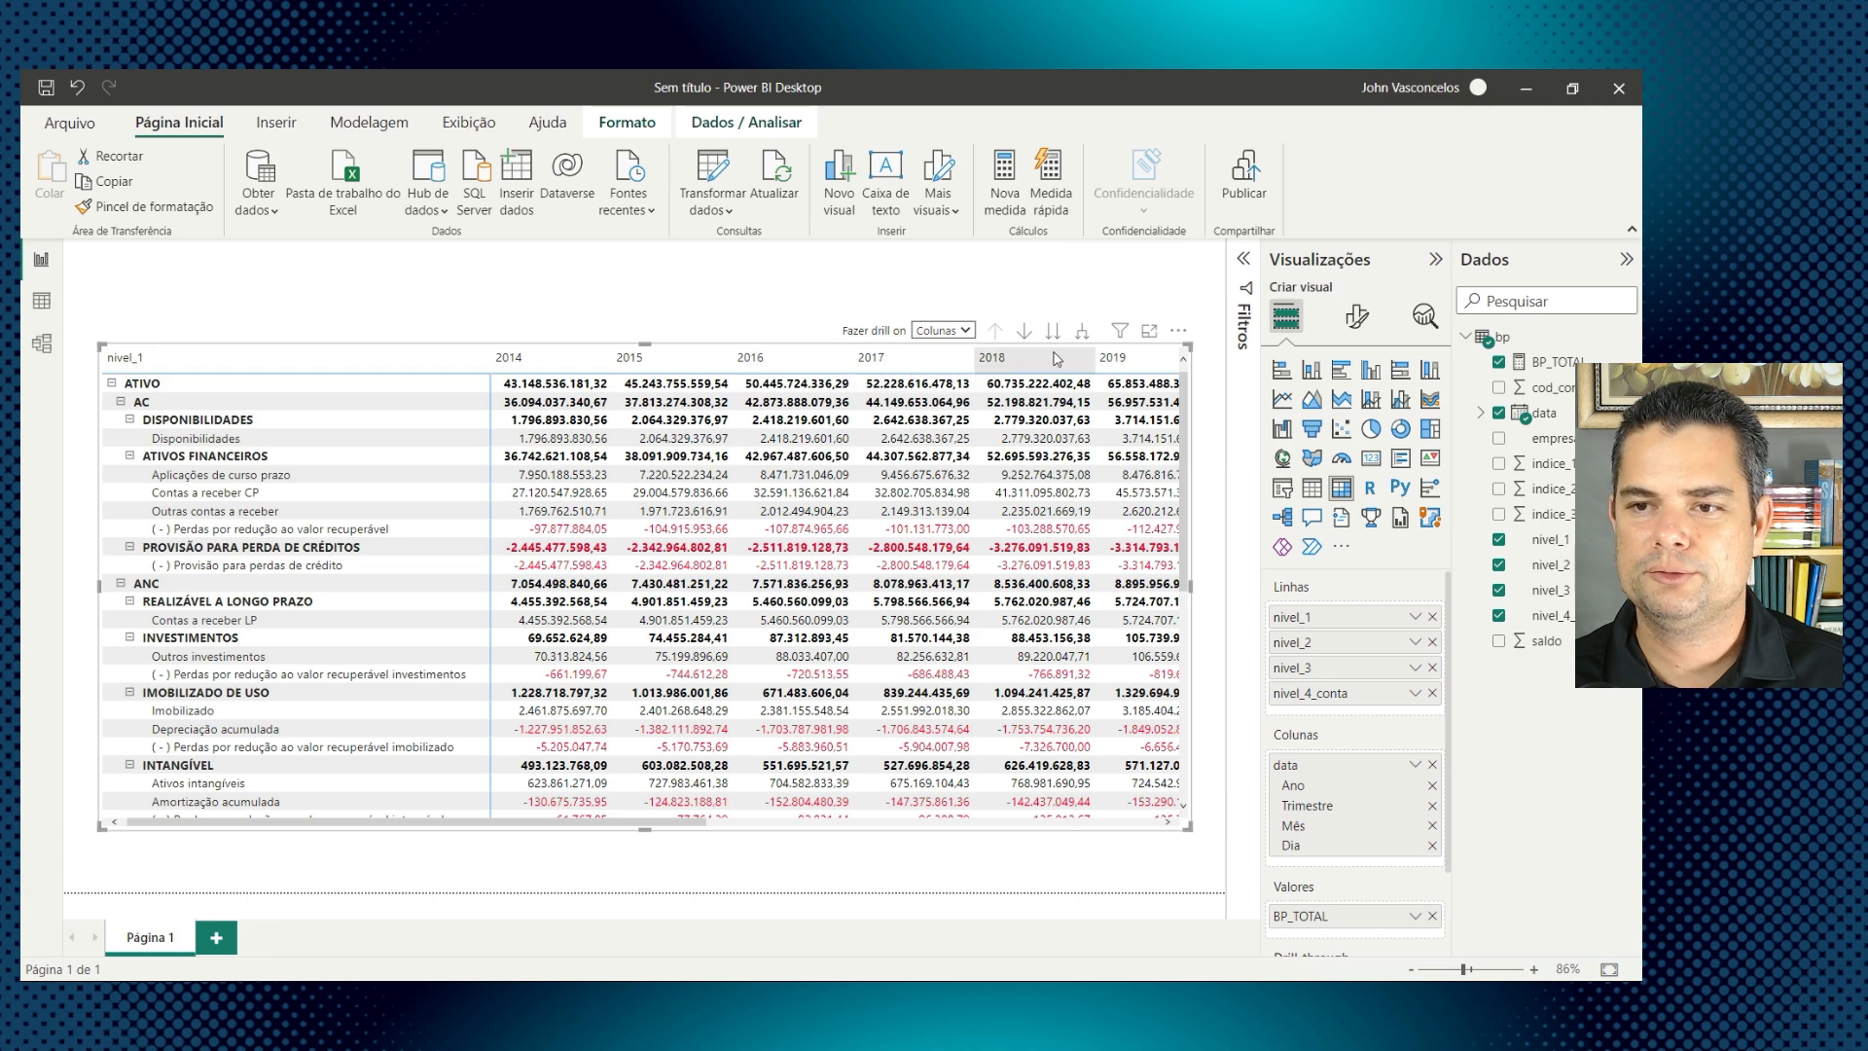
left_click(1081, 337)
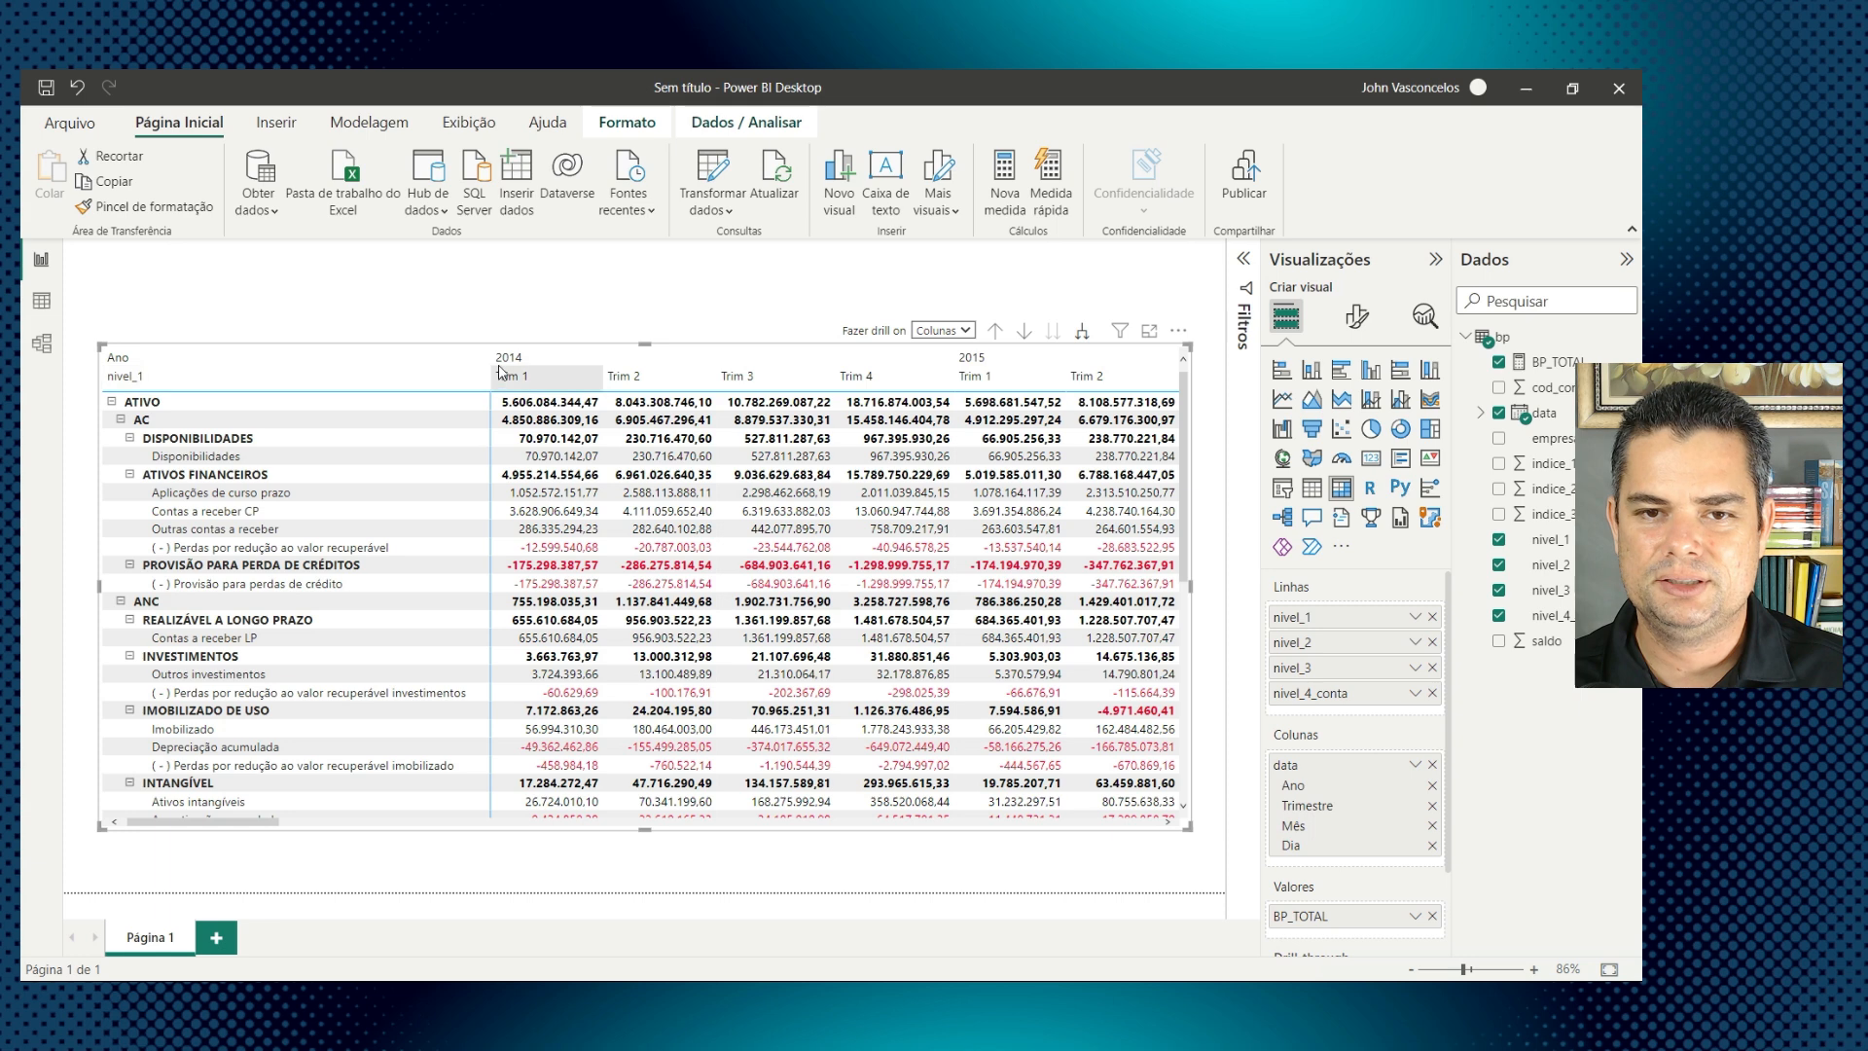
left_click(995, 331)
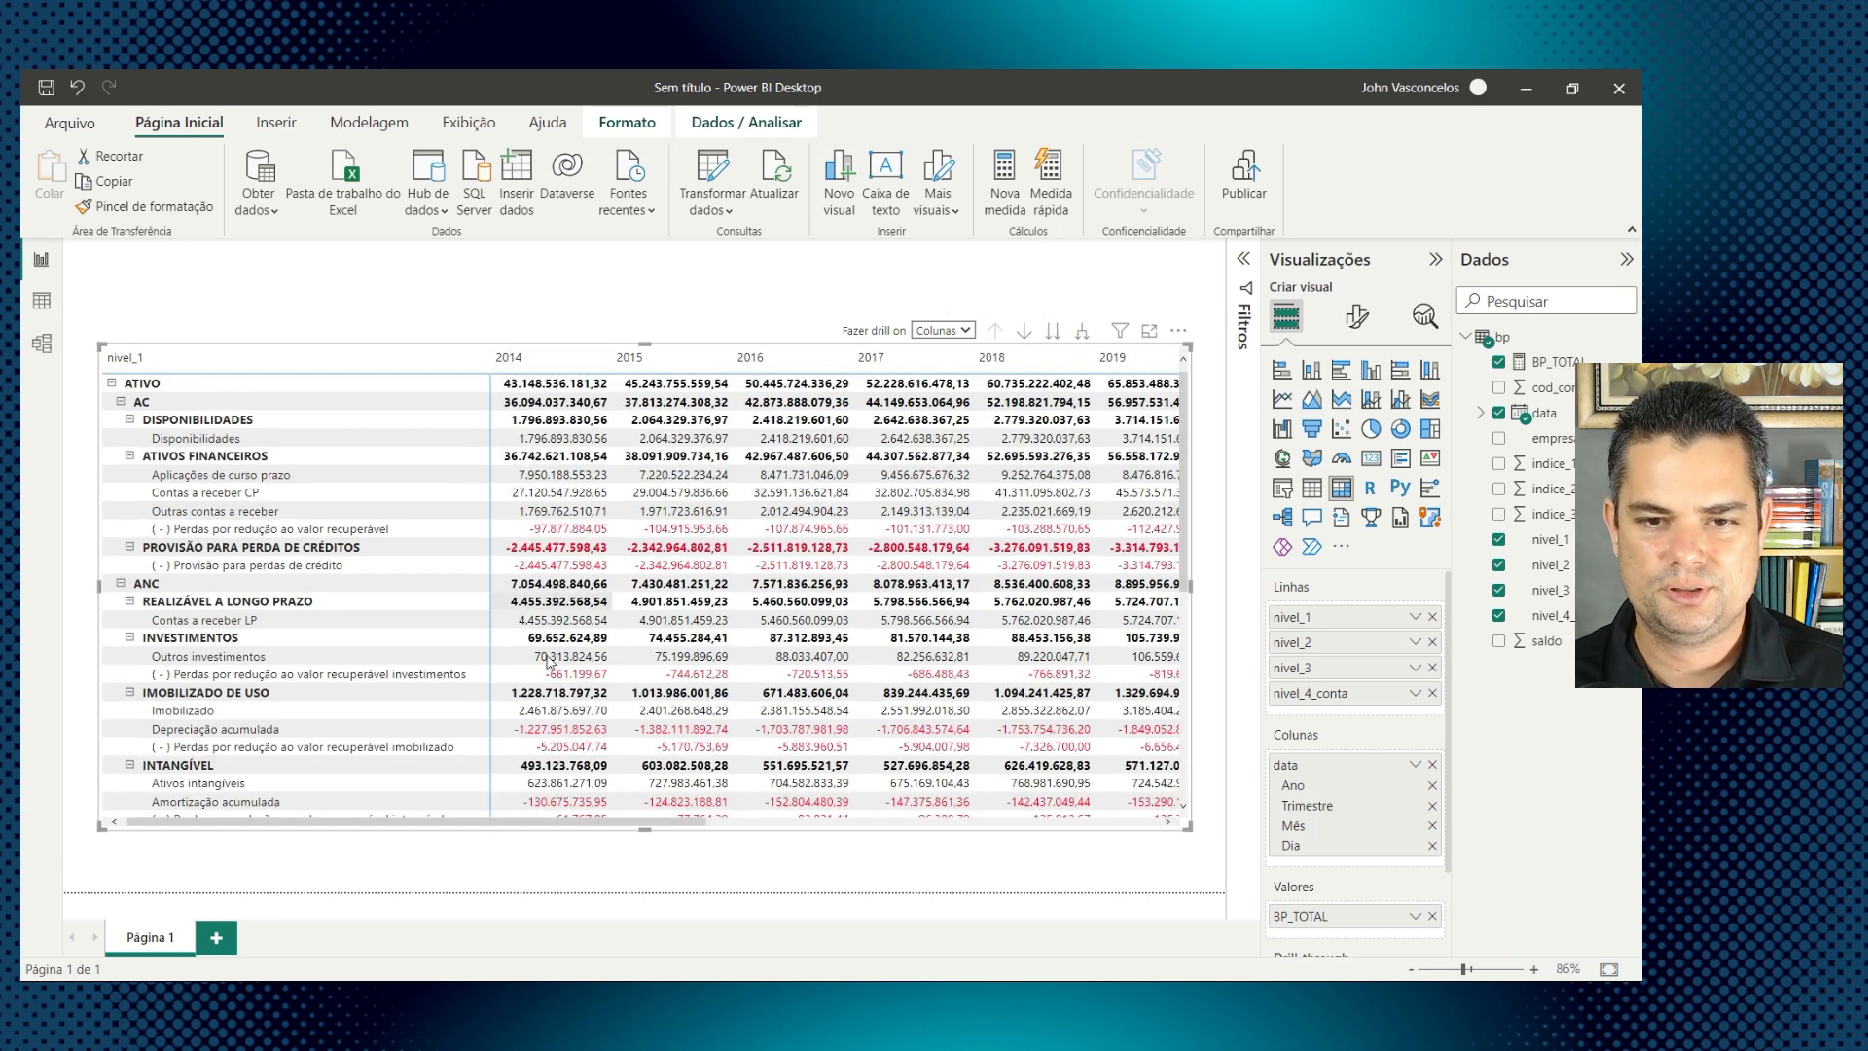
Step: Expand the date columns through quarter, month and day, and drill them back up to the year level
left_click(1082, 336)
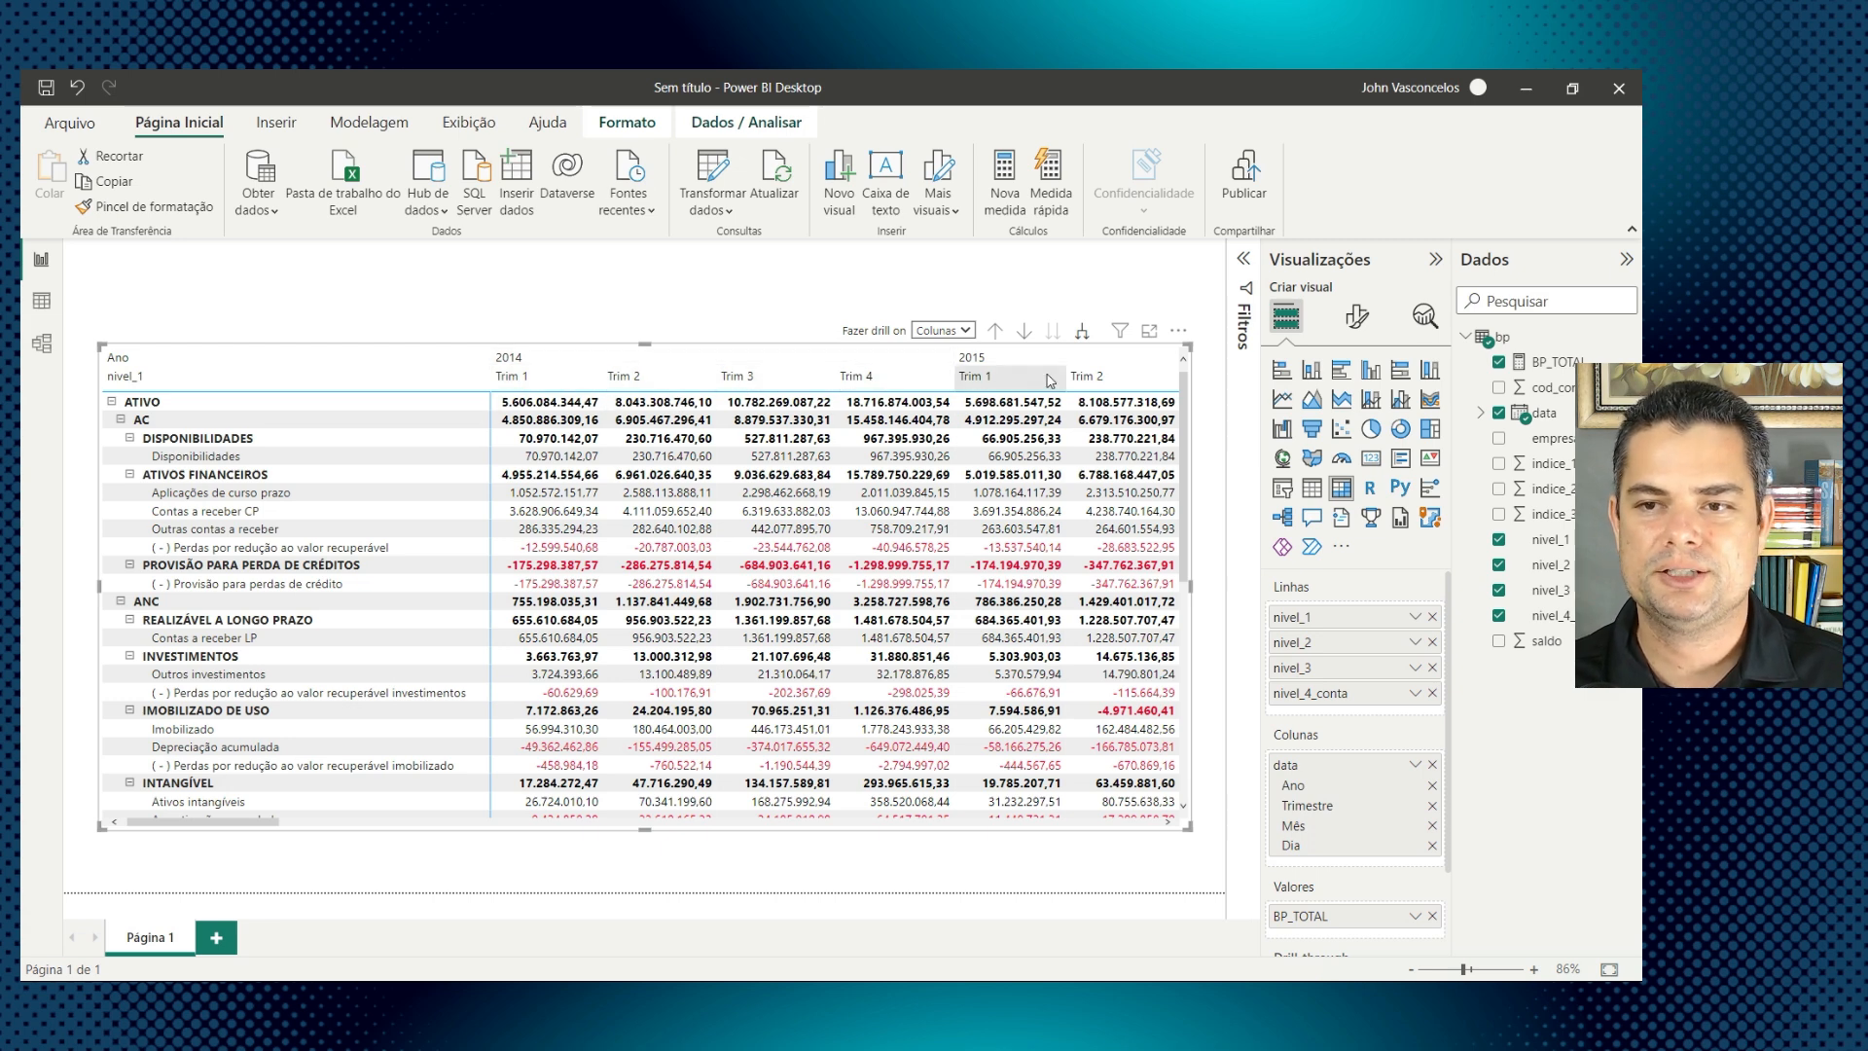
left_click(1084, 334)
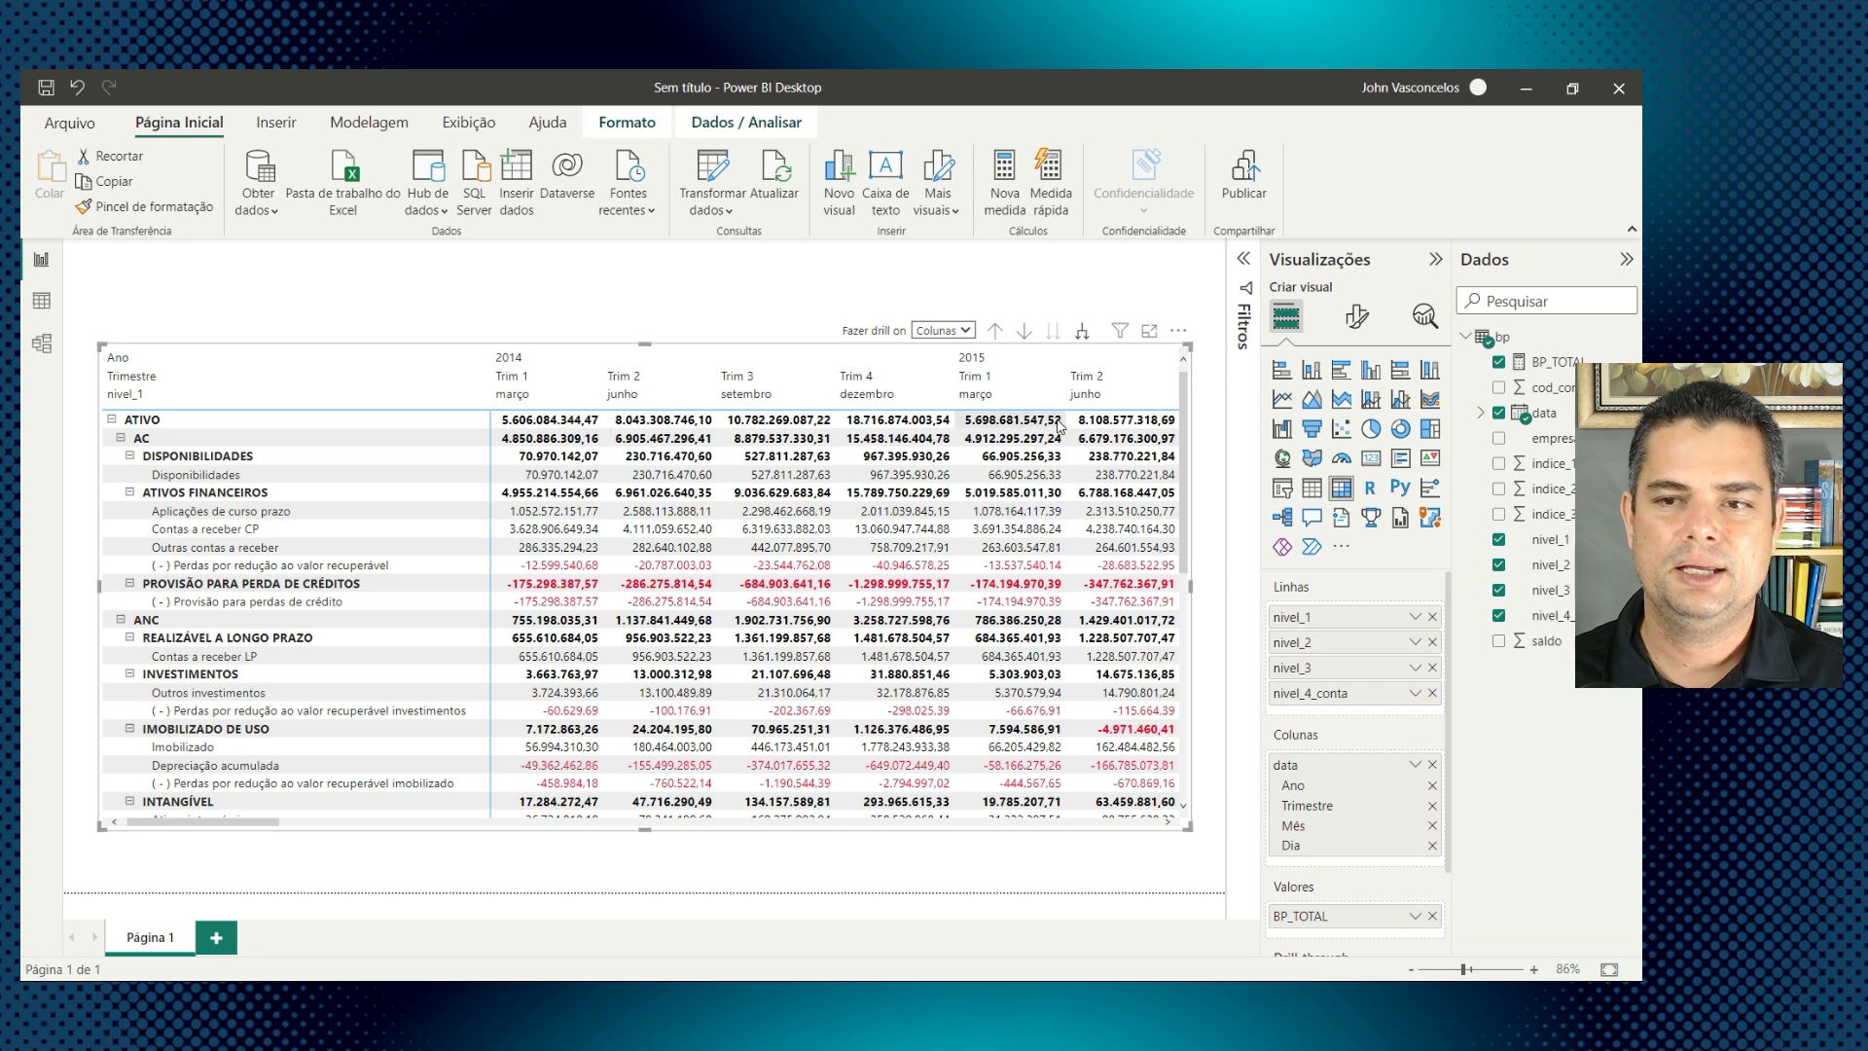
left_click(1082, 333)
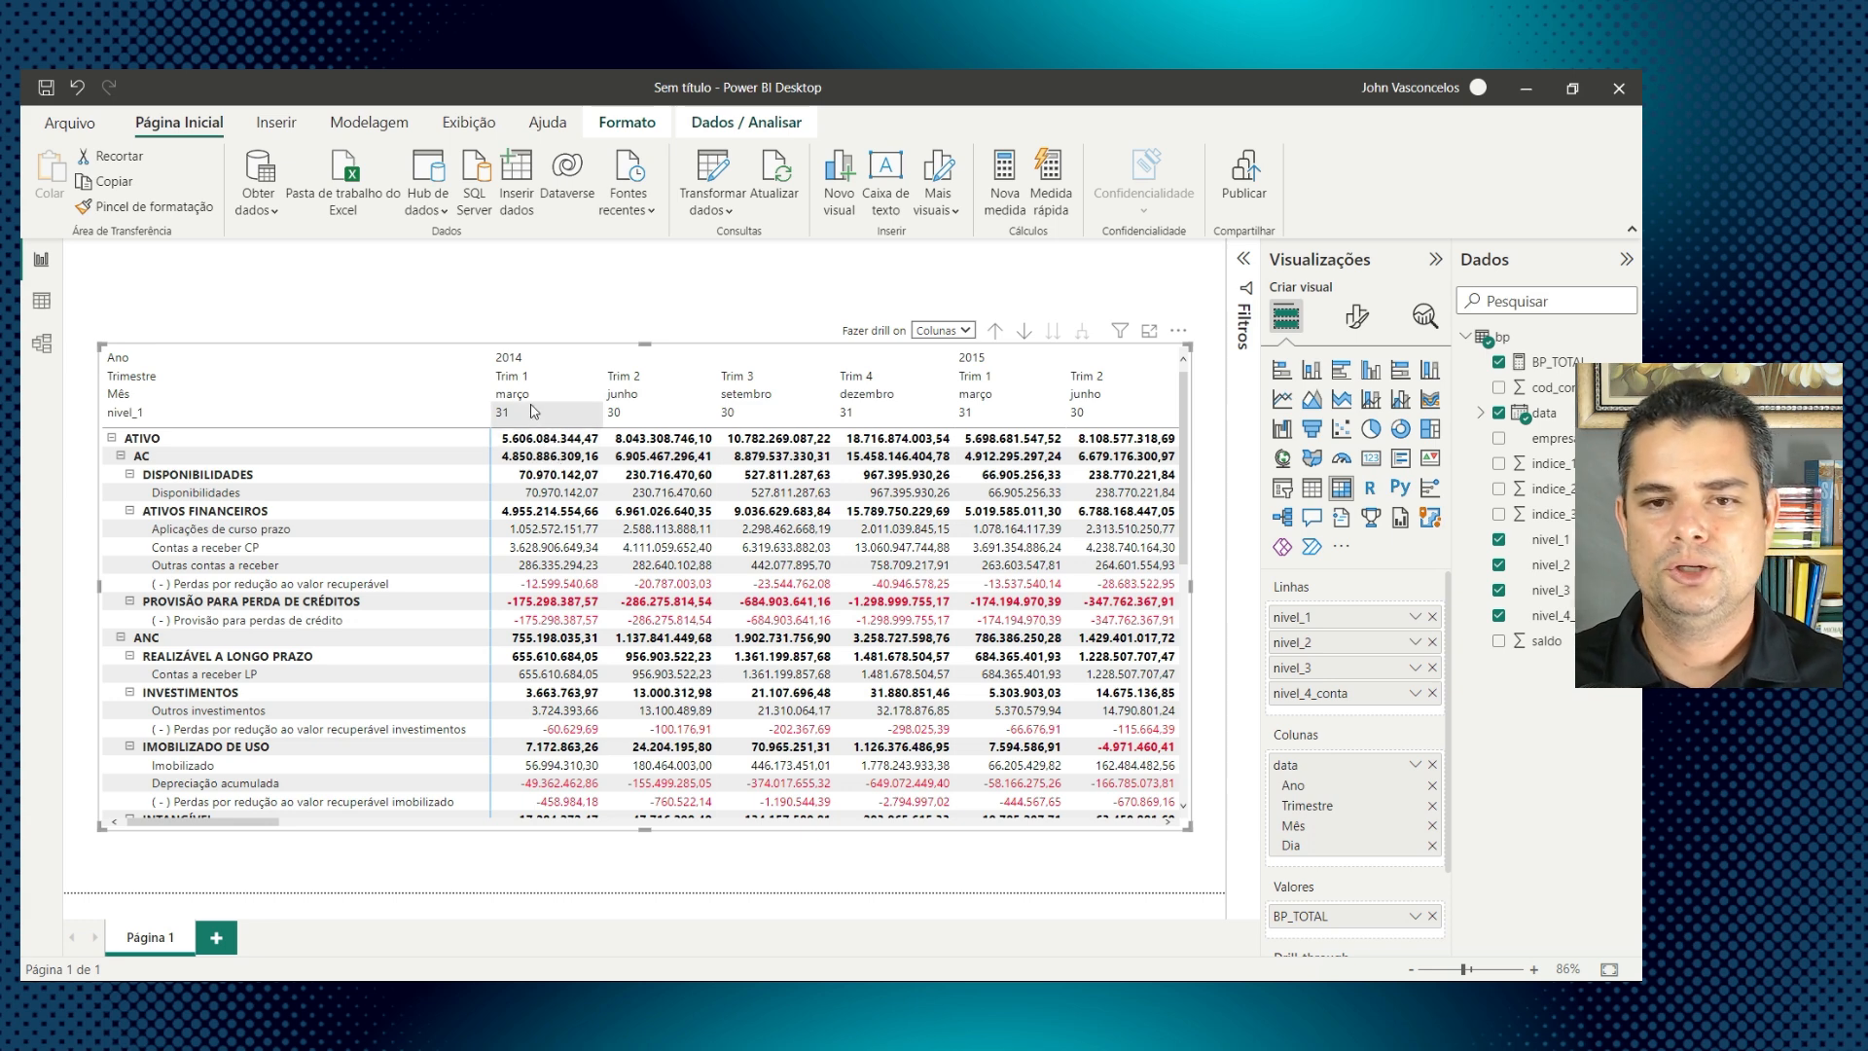
left_click(995, 332)
left_click(995, 332)
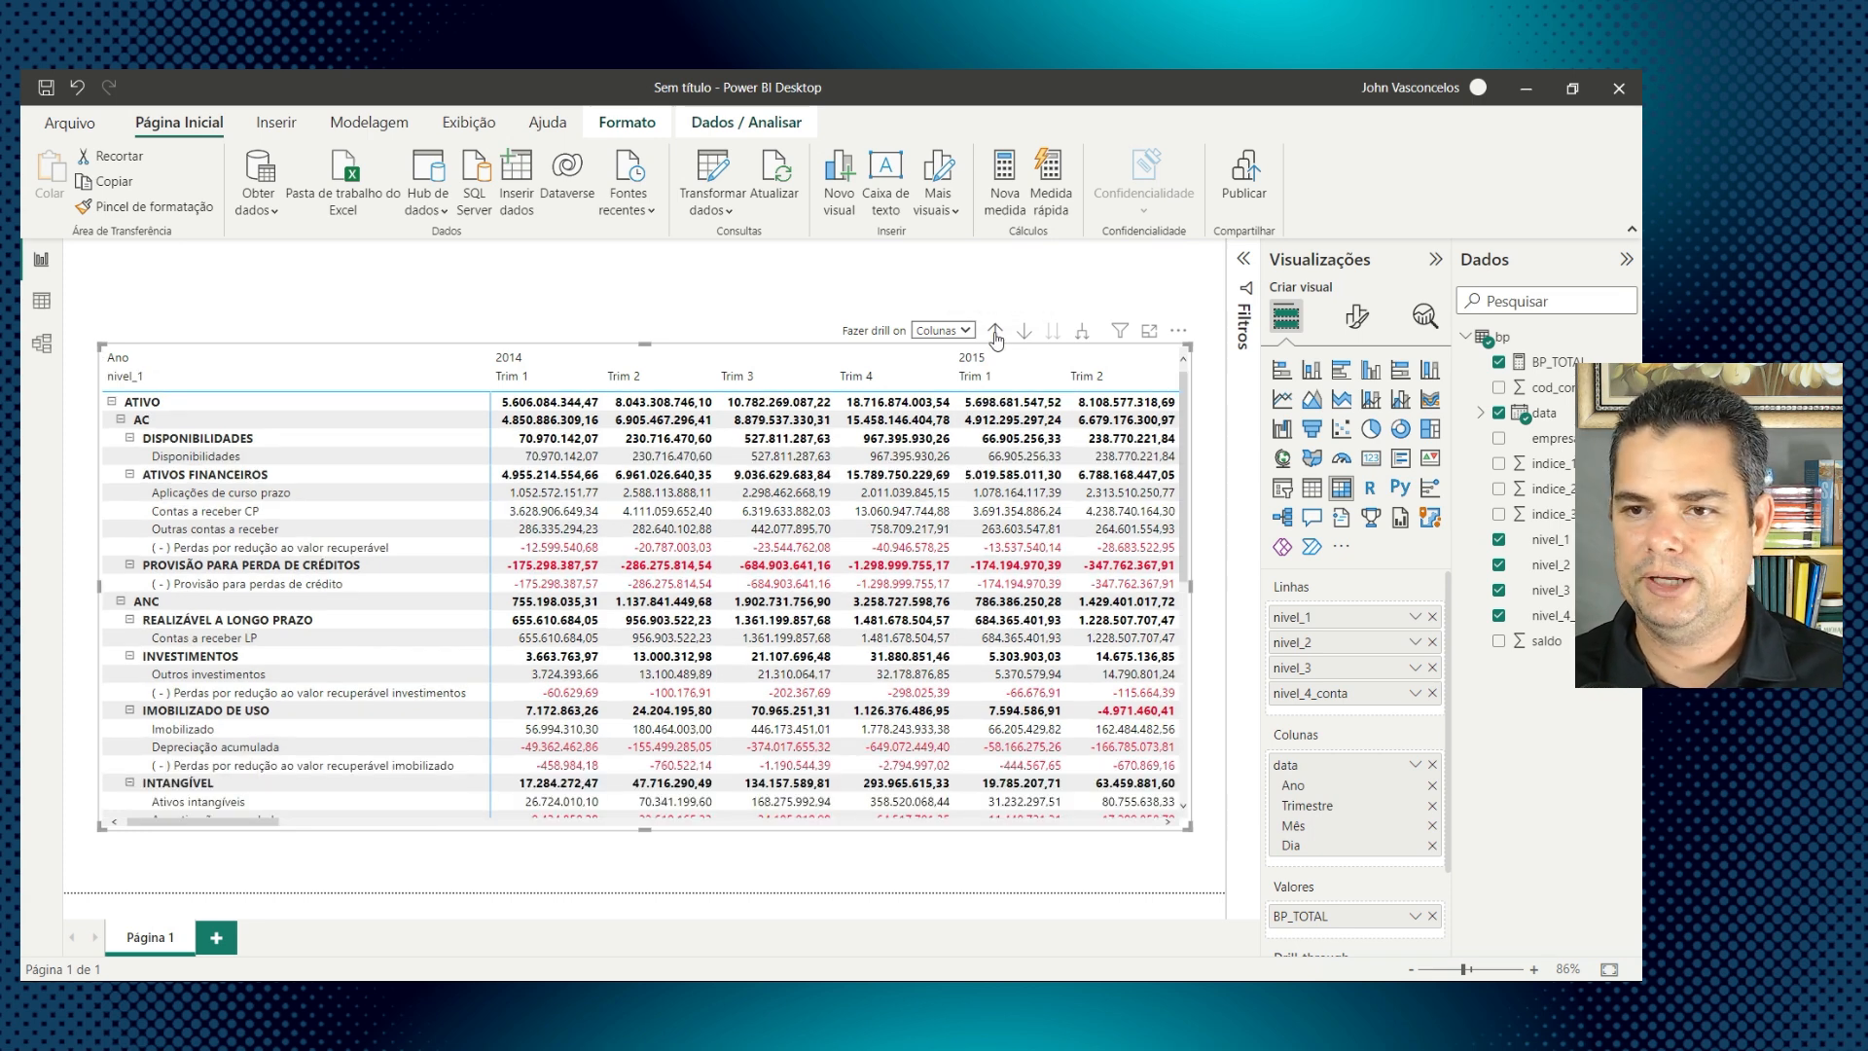
left_click(995, 333)
Step: Switch to the bi balanco pronto report and drill its account balance line chart down to the second level of detail
left_click(187, 292)
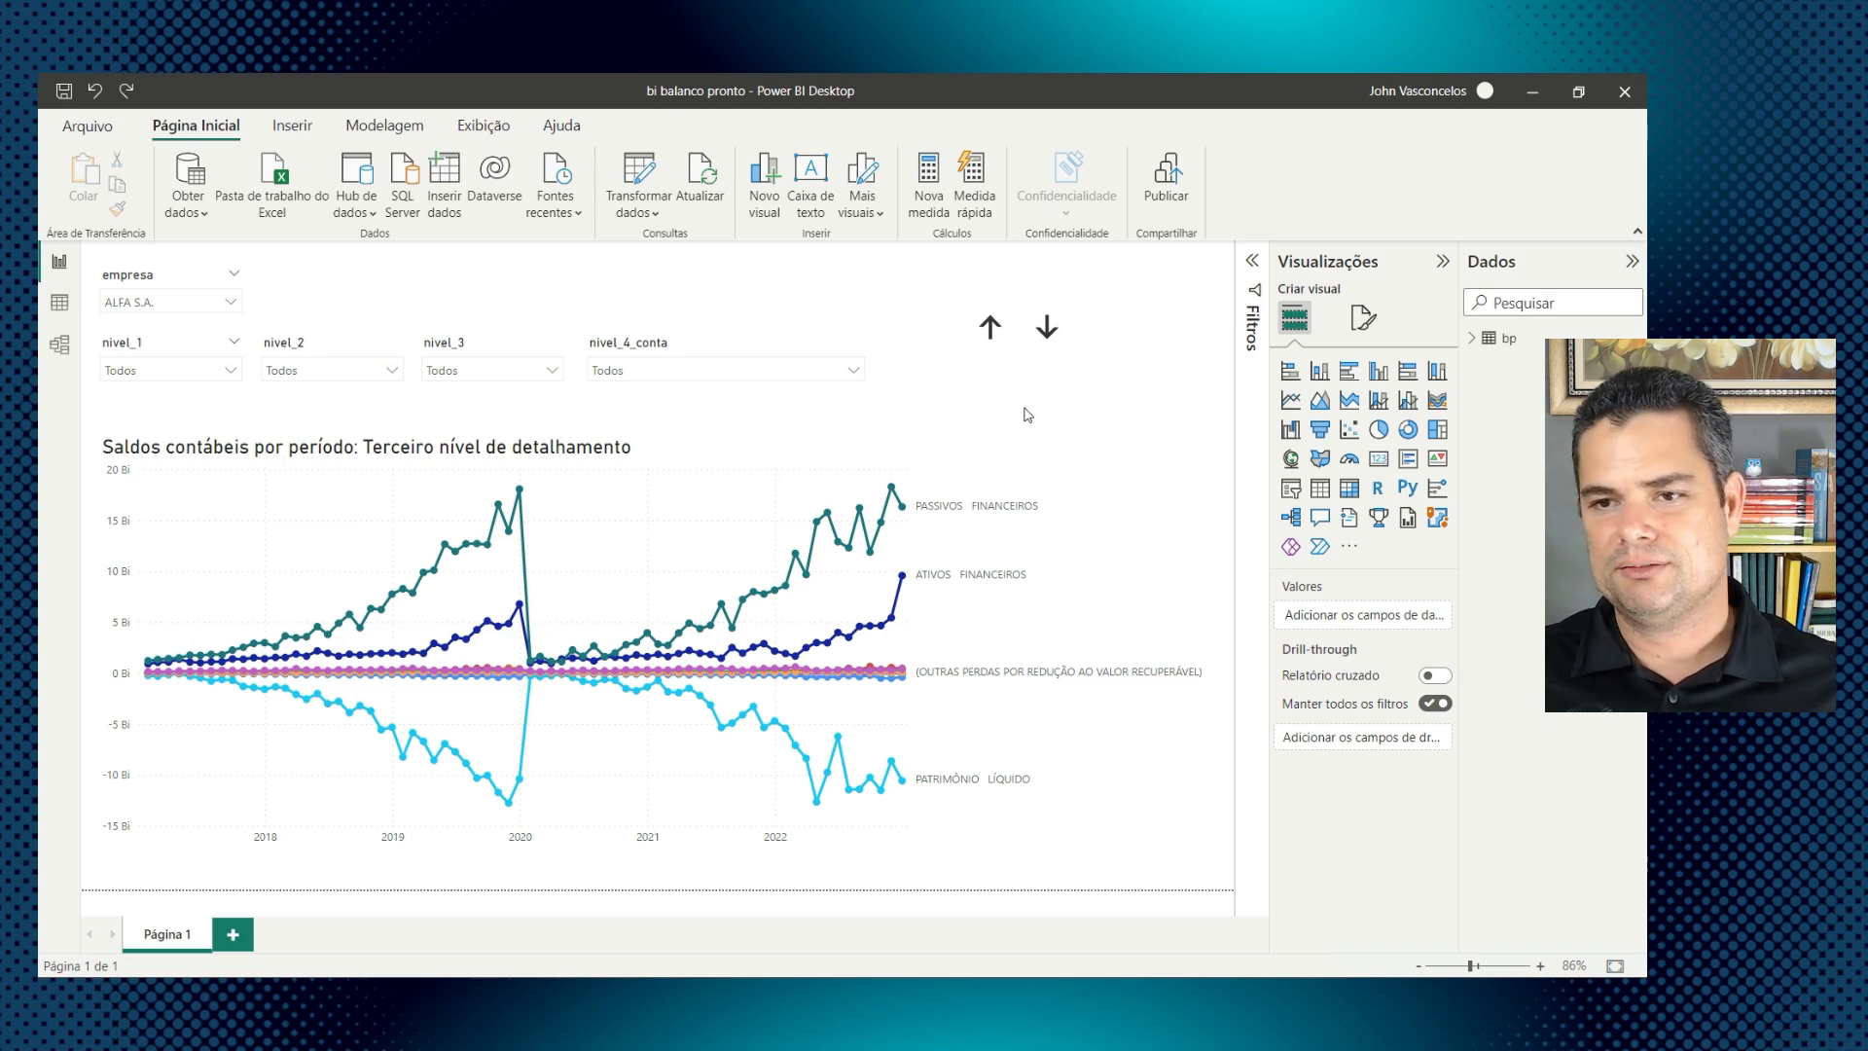
left_click(1047, 331)
left_click(1047, 331)
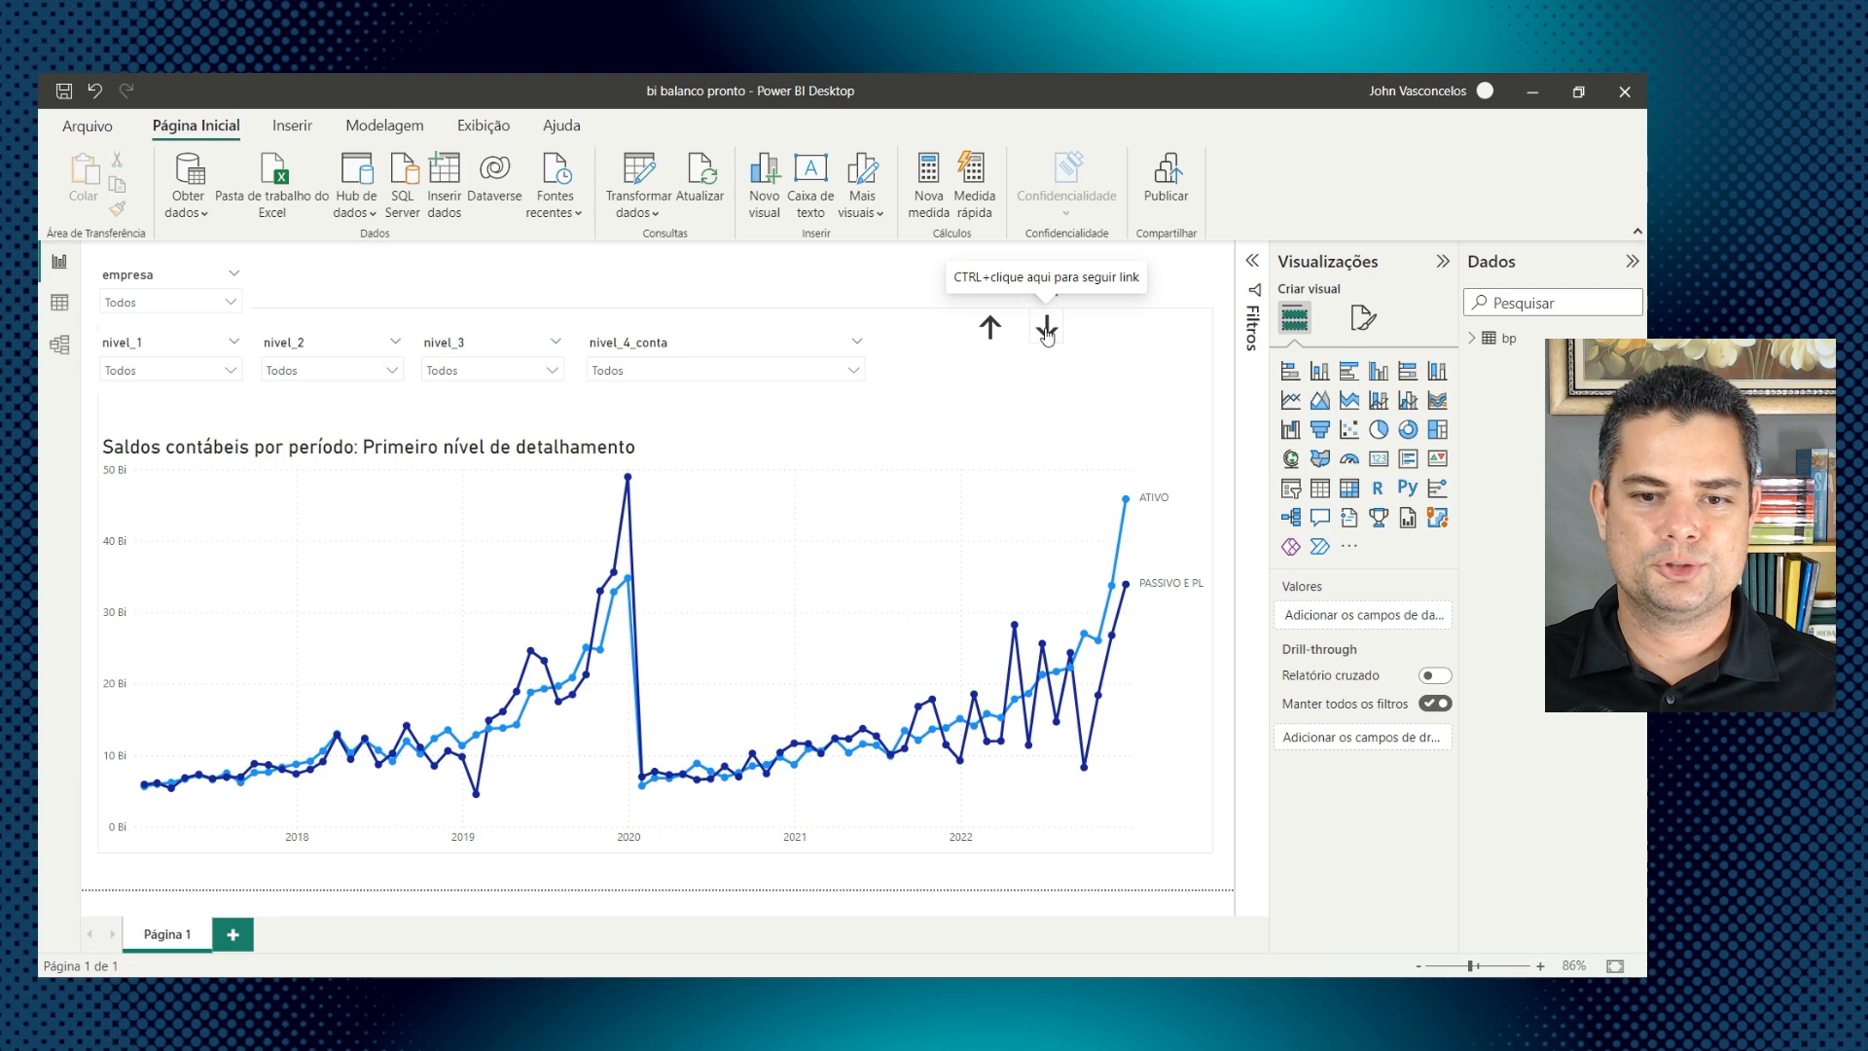
left_click(1046, 331)
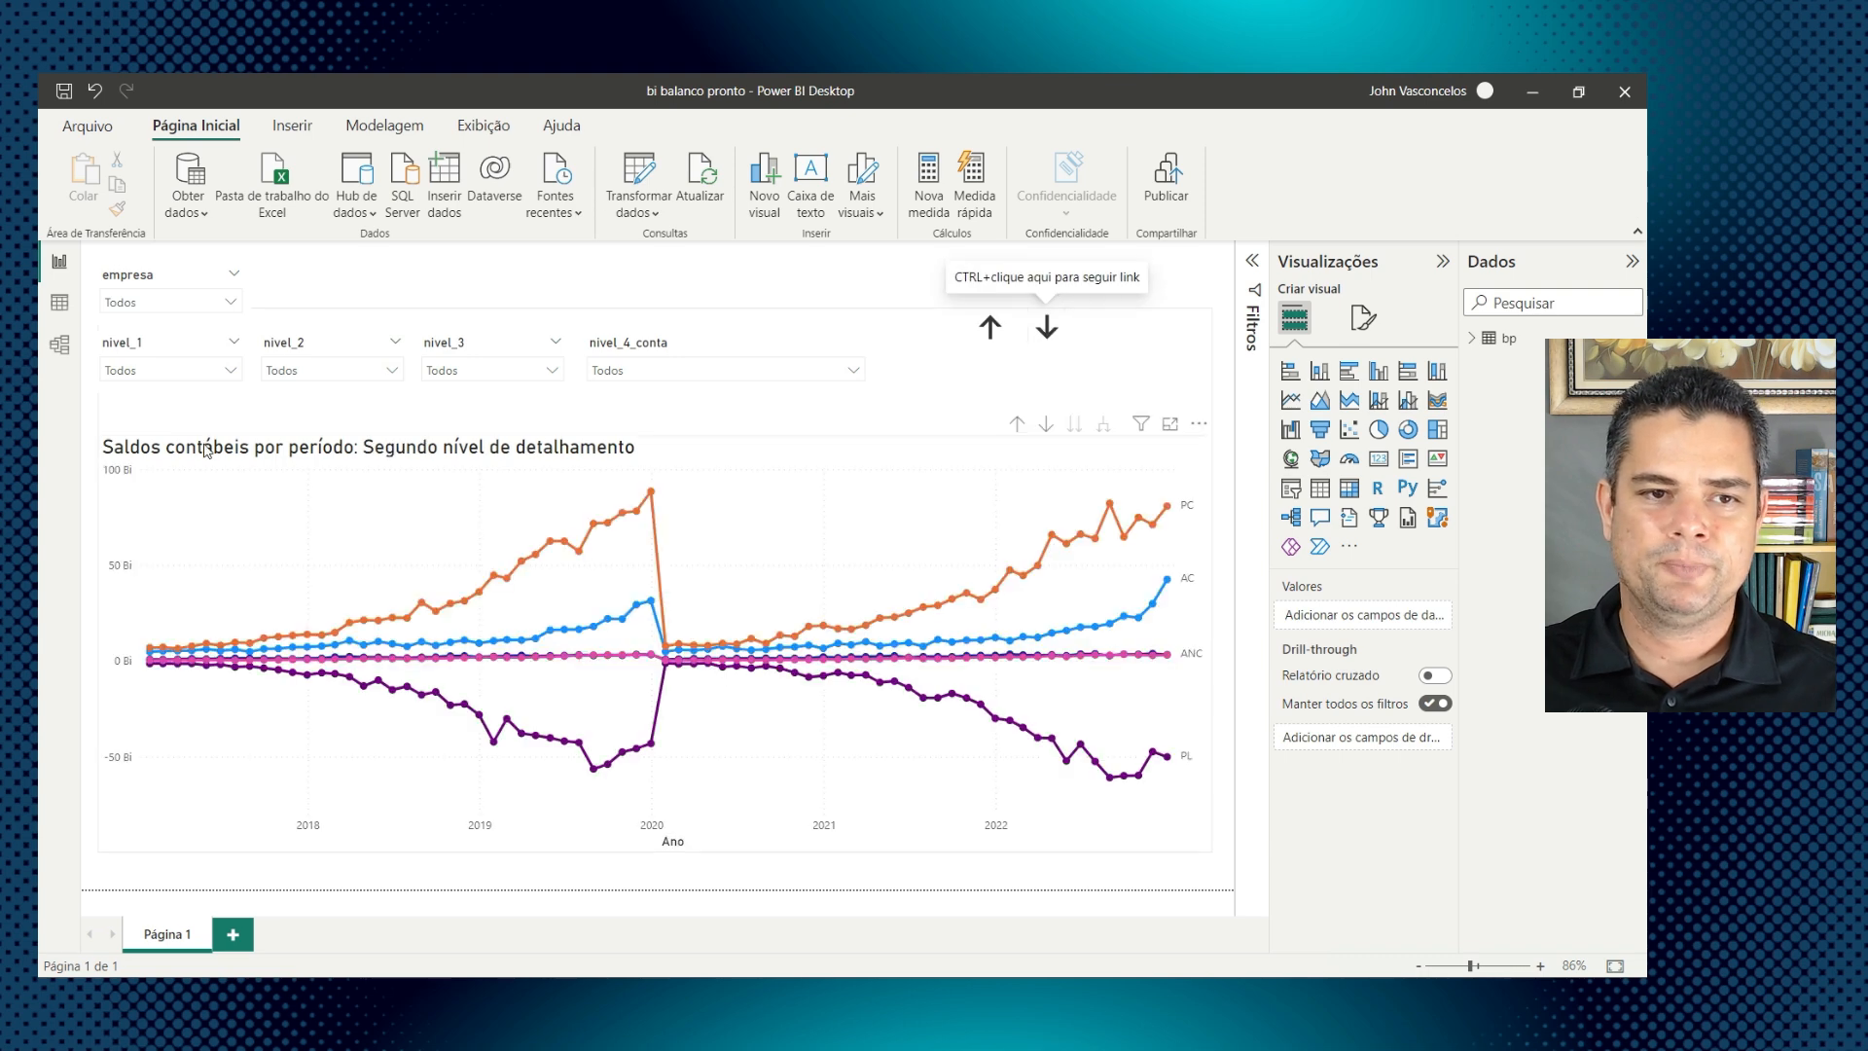
Step: Filter the report by the company ALFA S.A. and change the empresa selection to Beta Ltda
left_click(216, 309)
left_click(116, 353)
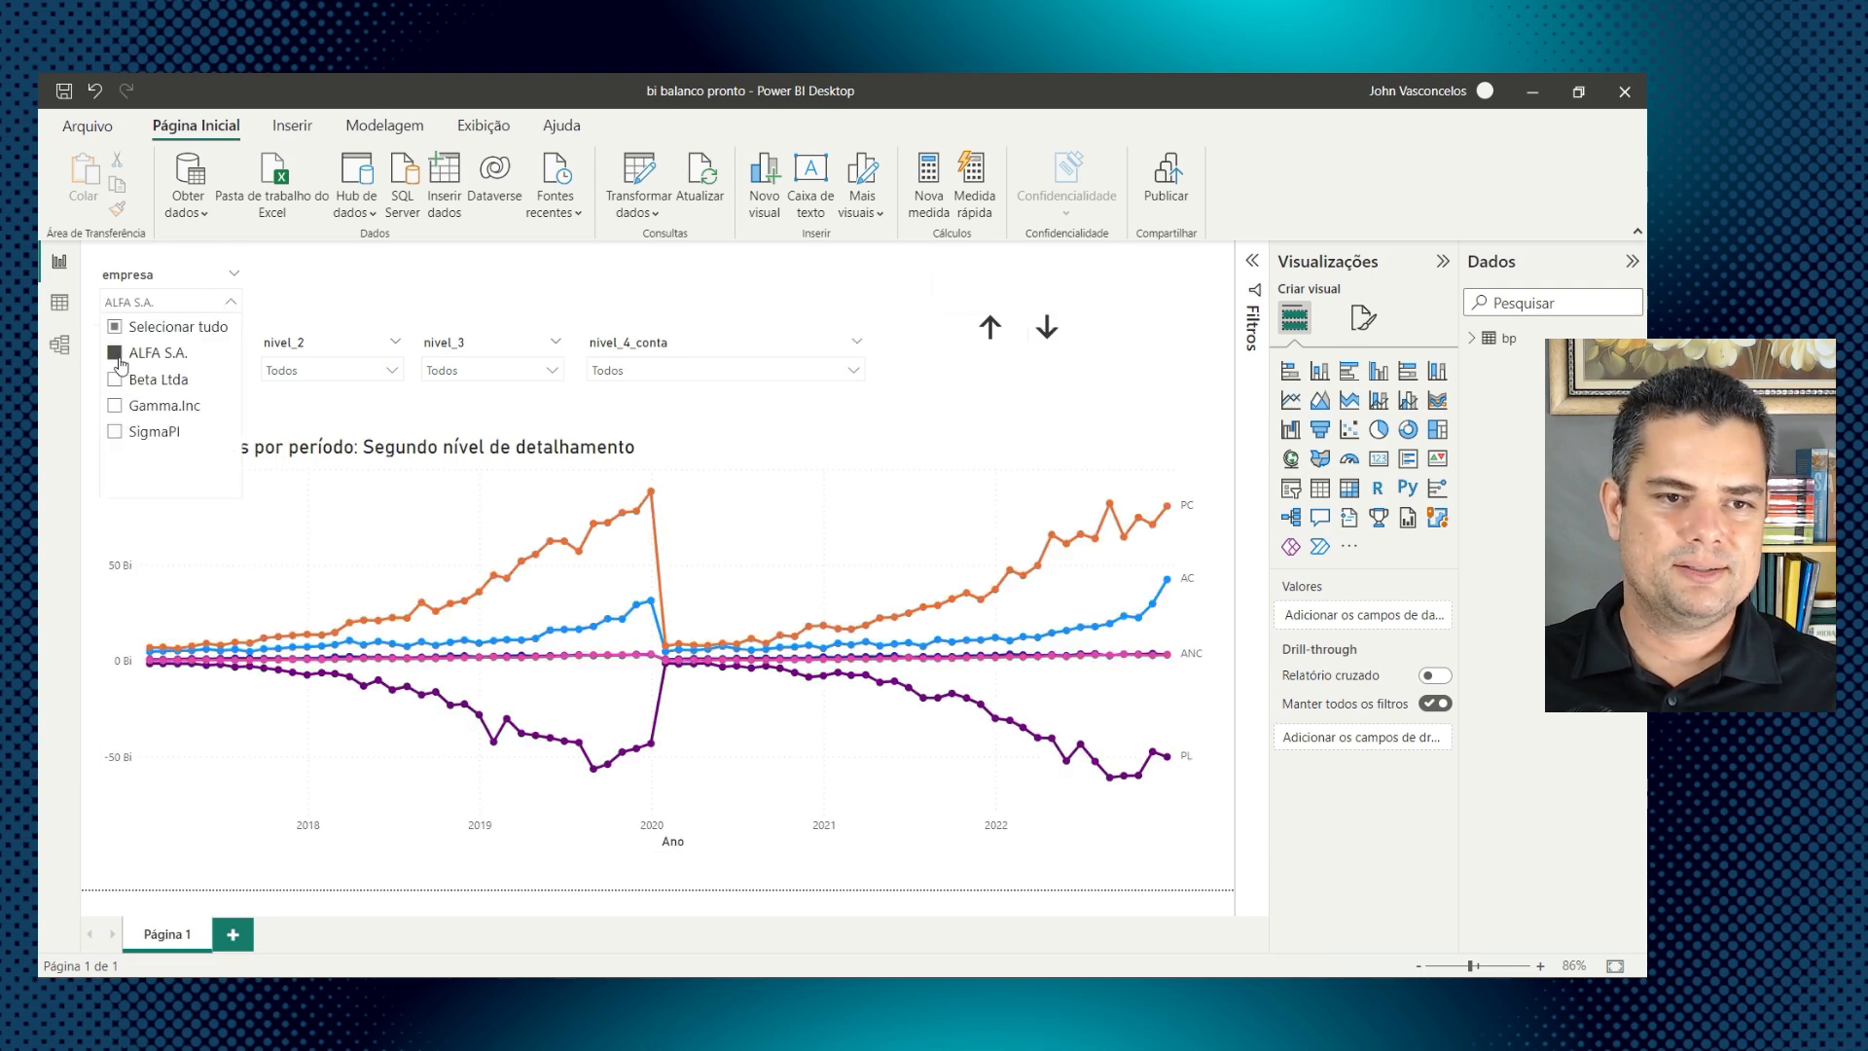
left_click(116, 380)
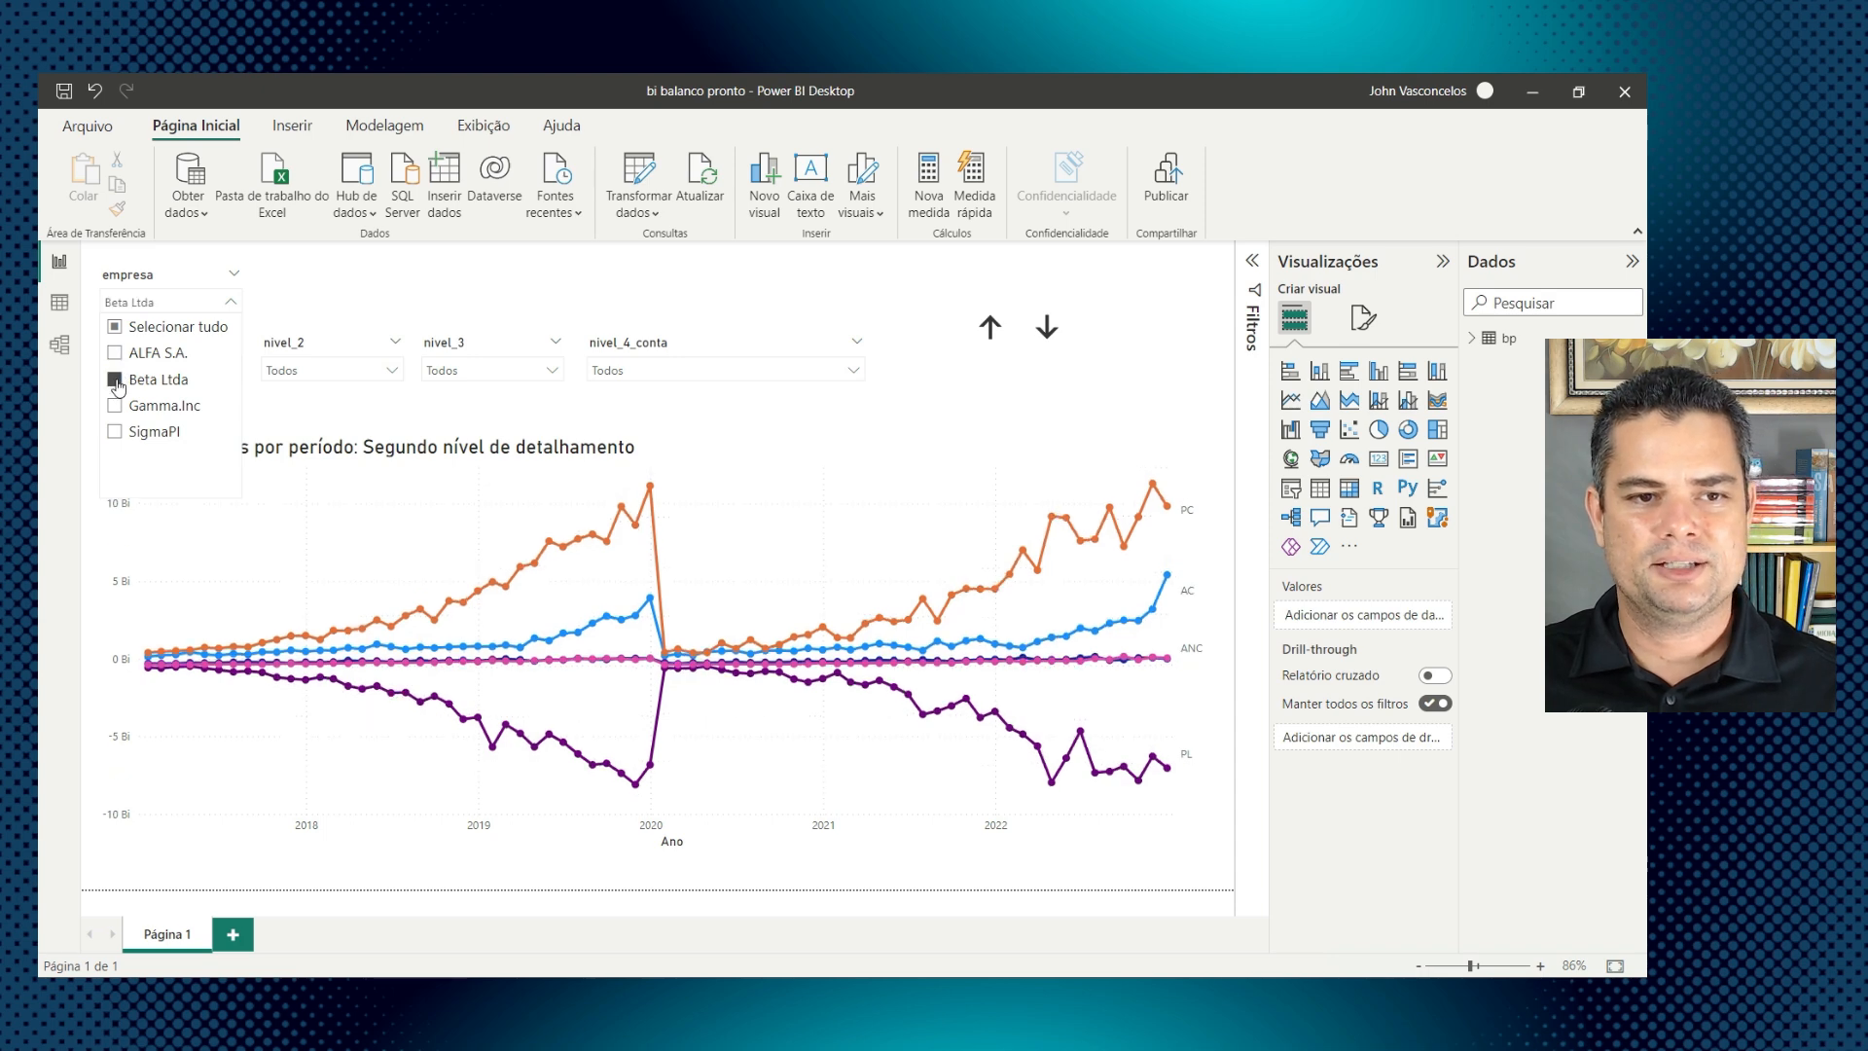
left_click(380, 282)
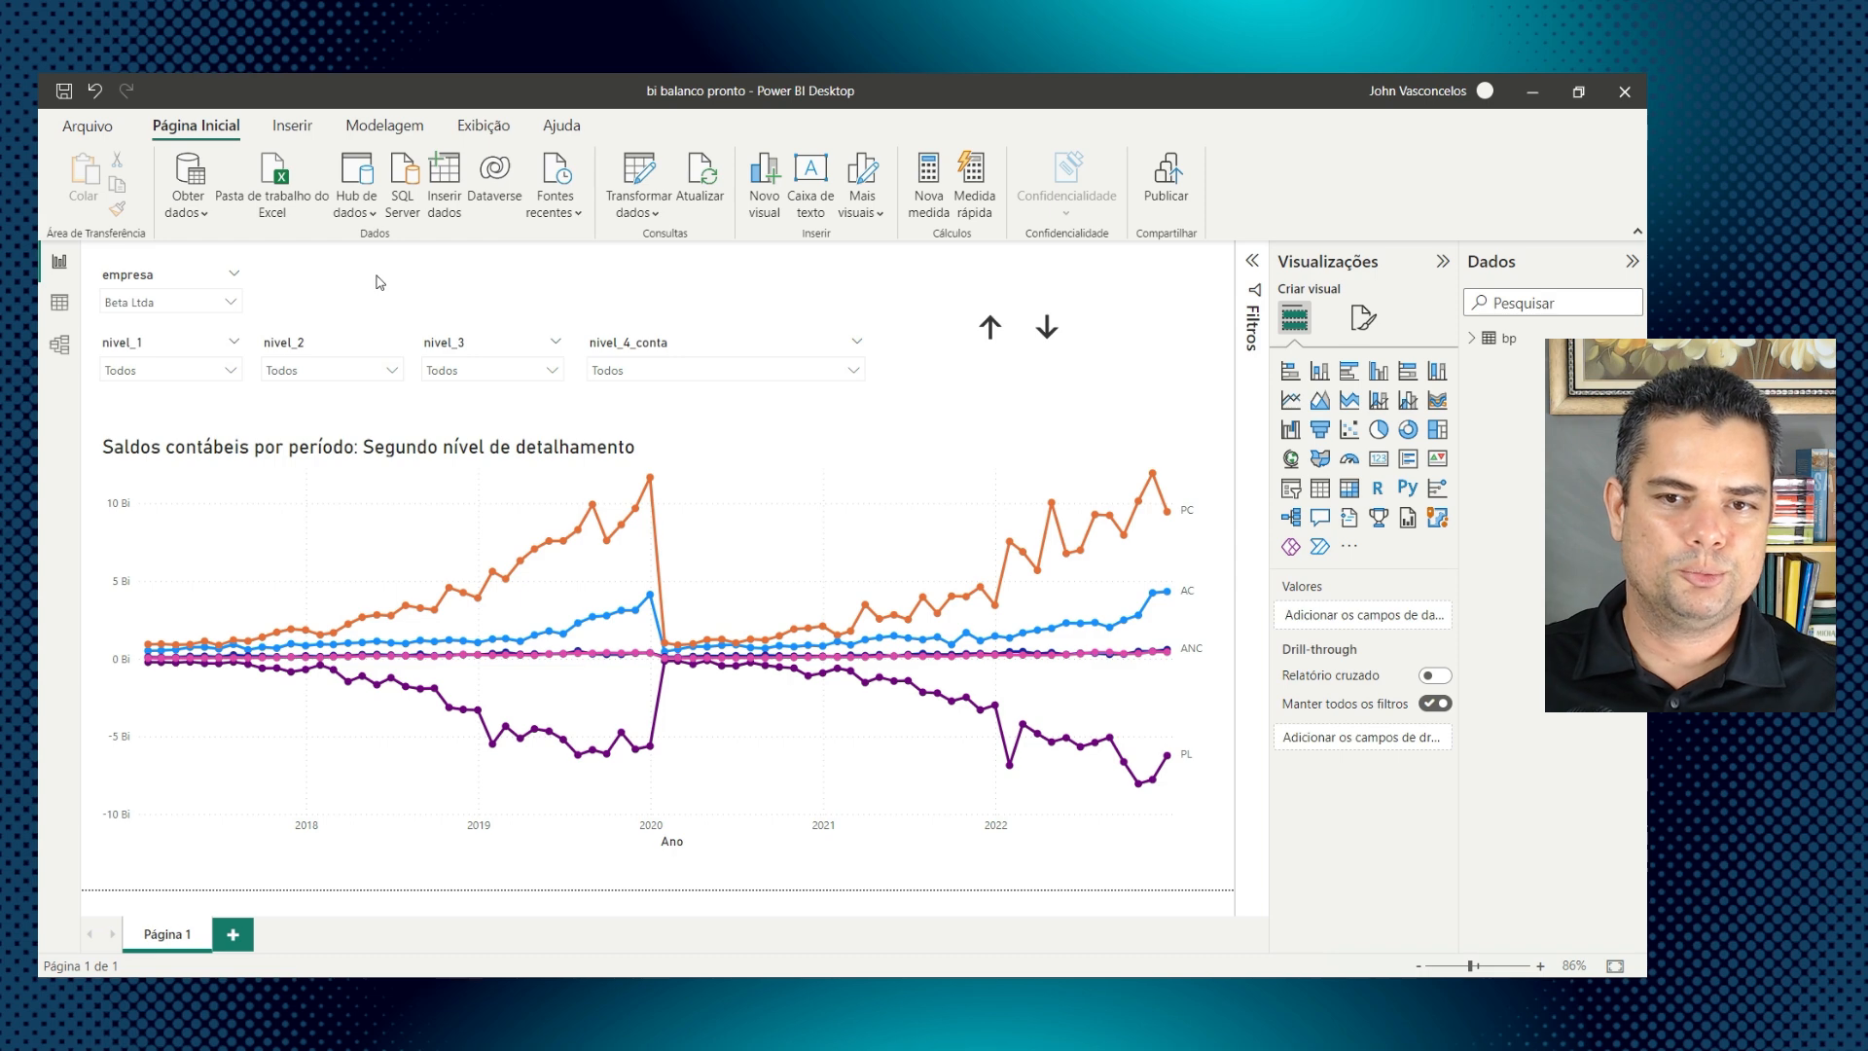
Step: Filter the chart by single ( - ) loss accounts in nivel_4_conta, ending on the third account in the list
left_click(637, 371)
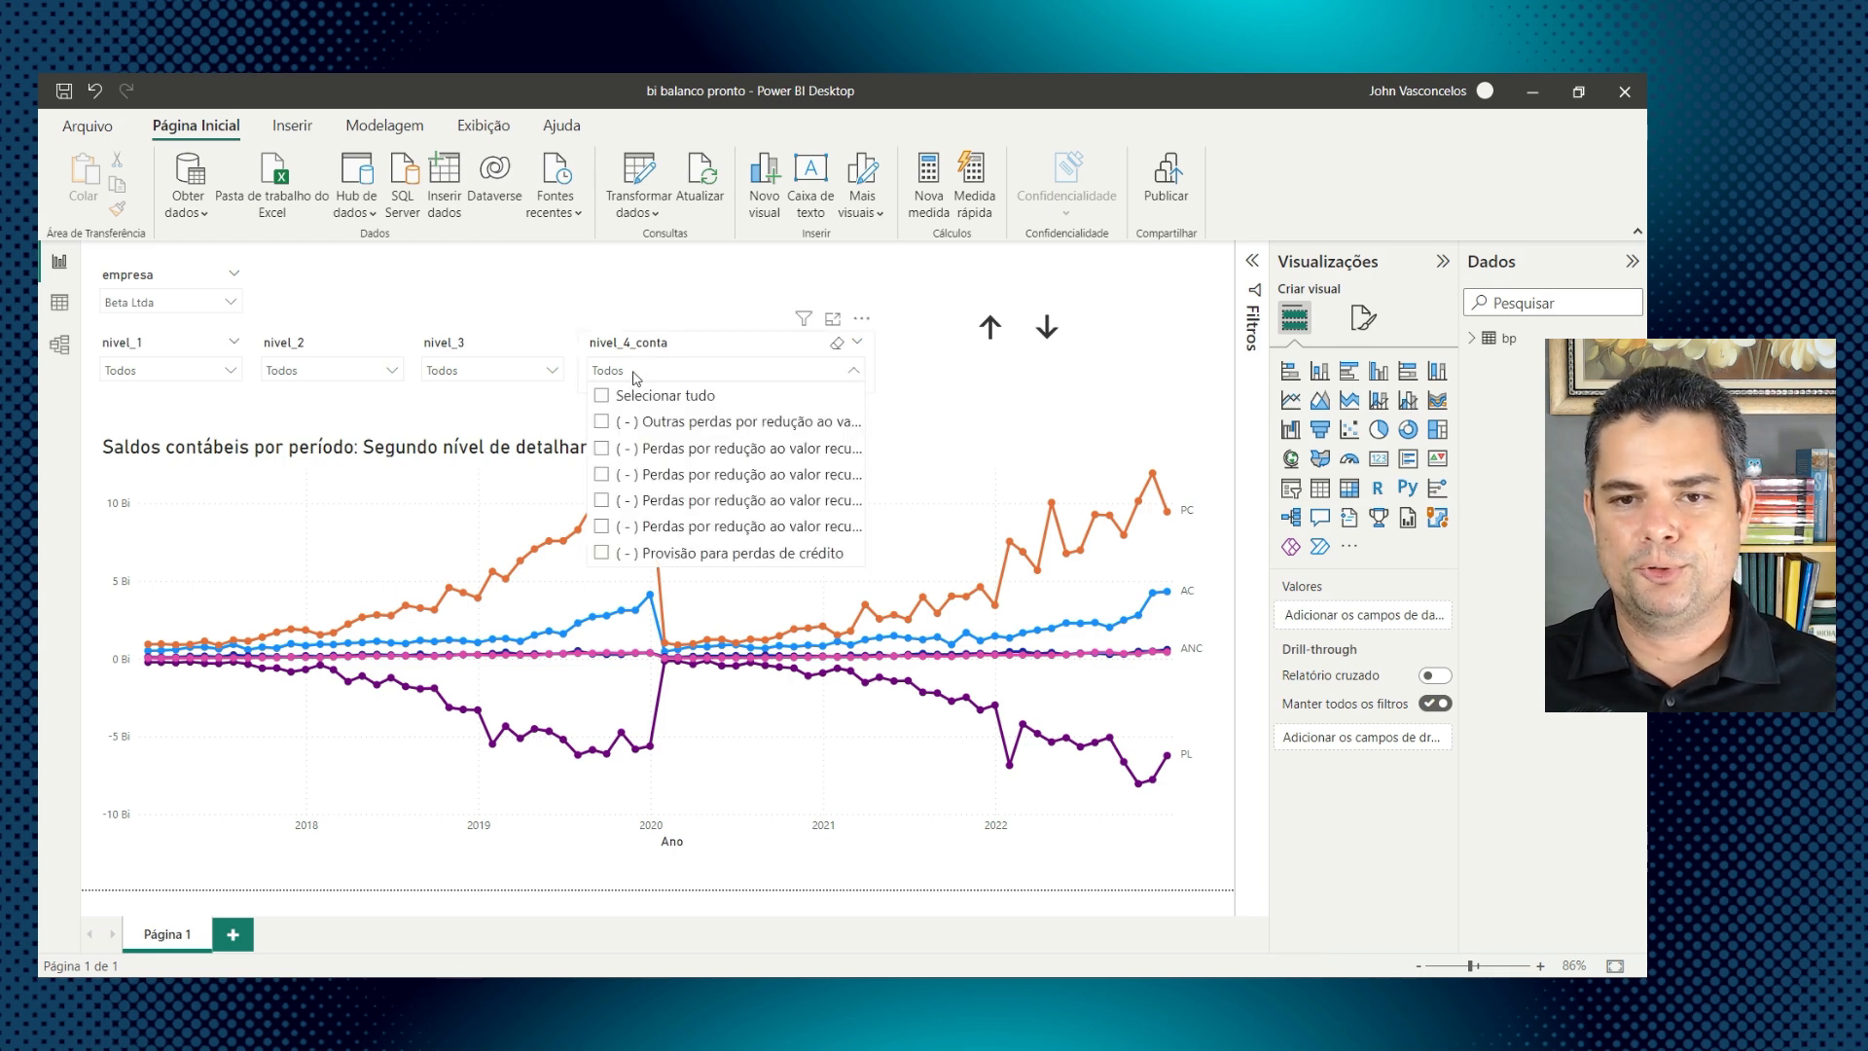
left_click(601, 427)
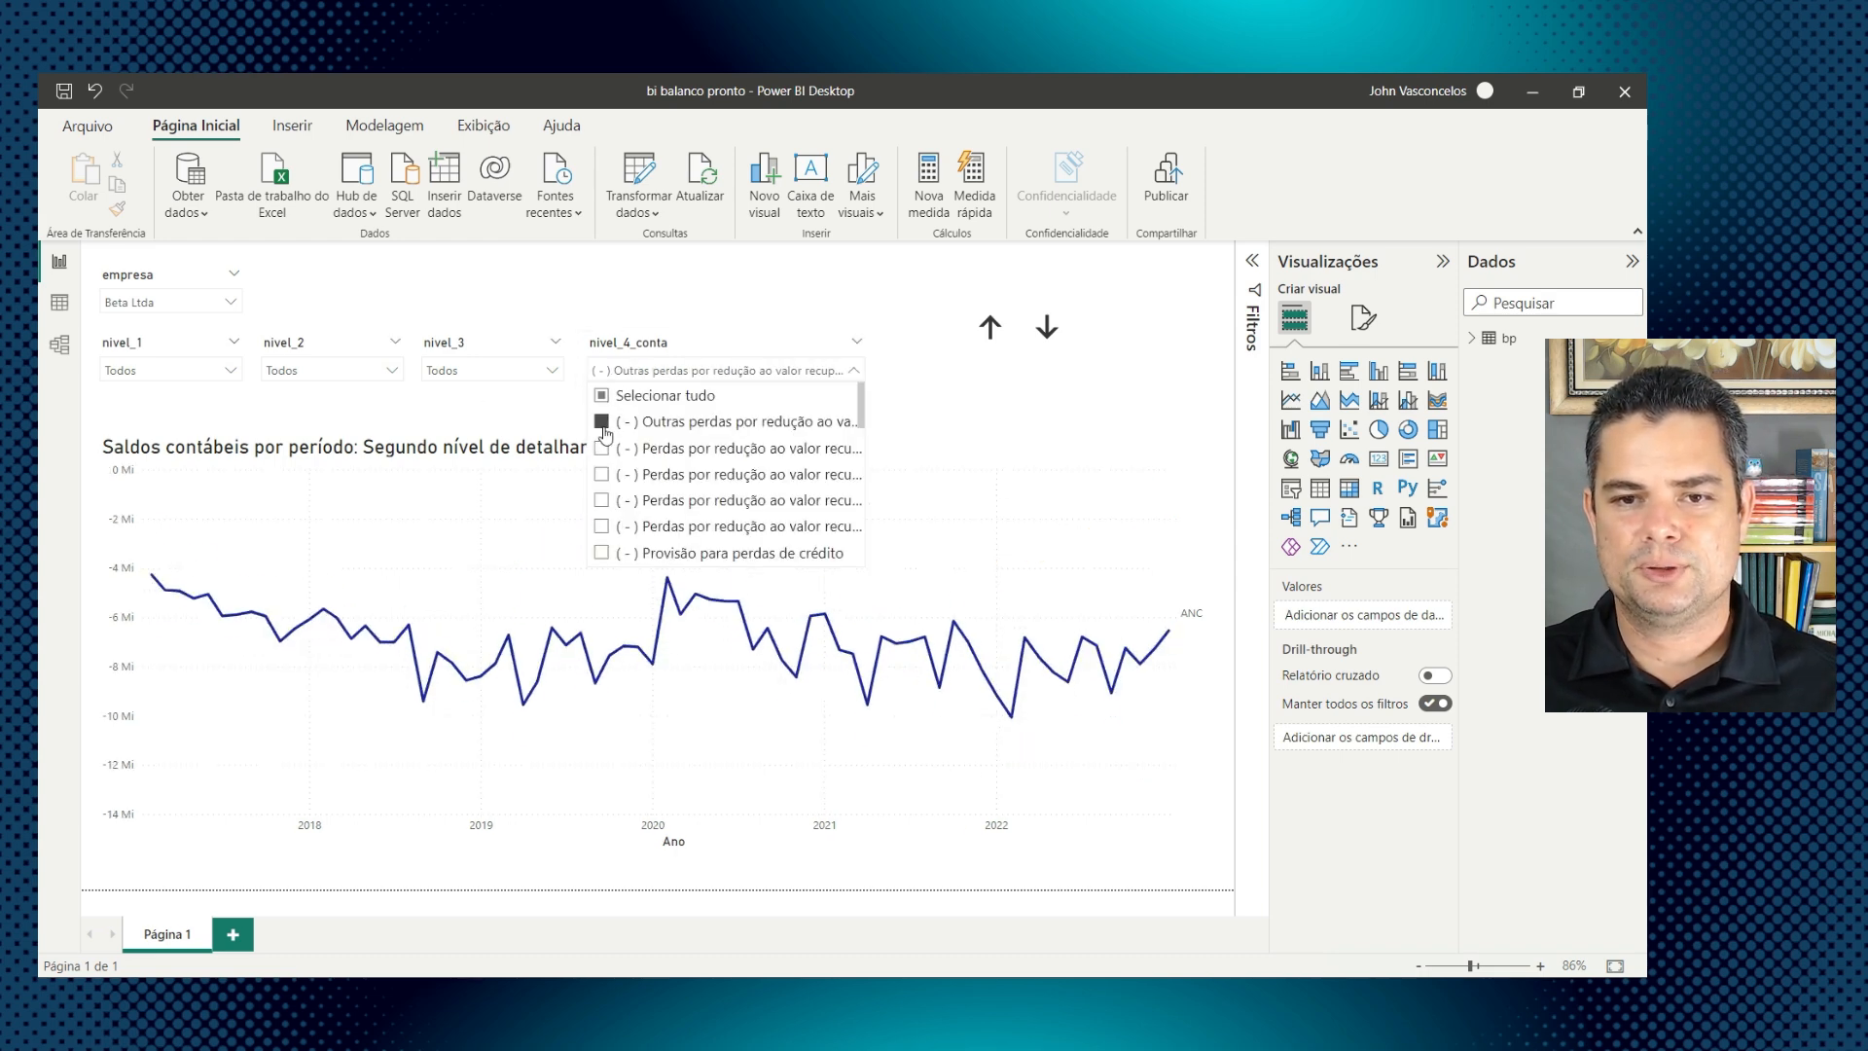
left_click(601, 474)
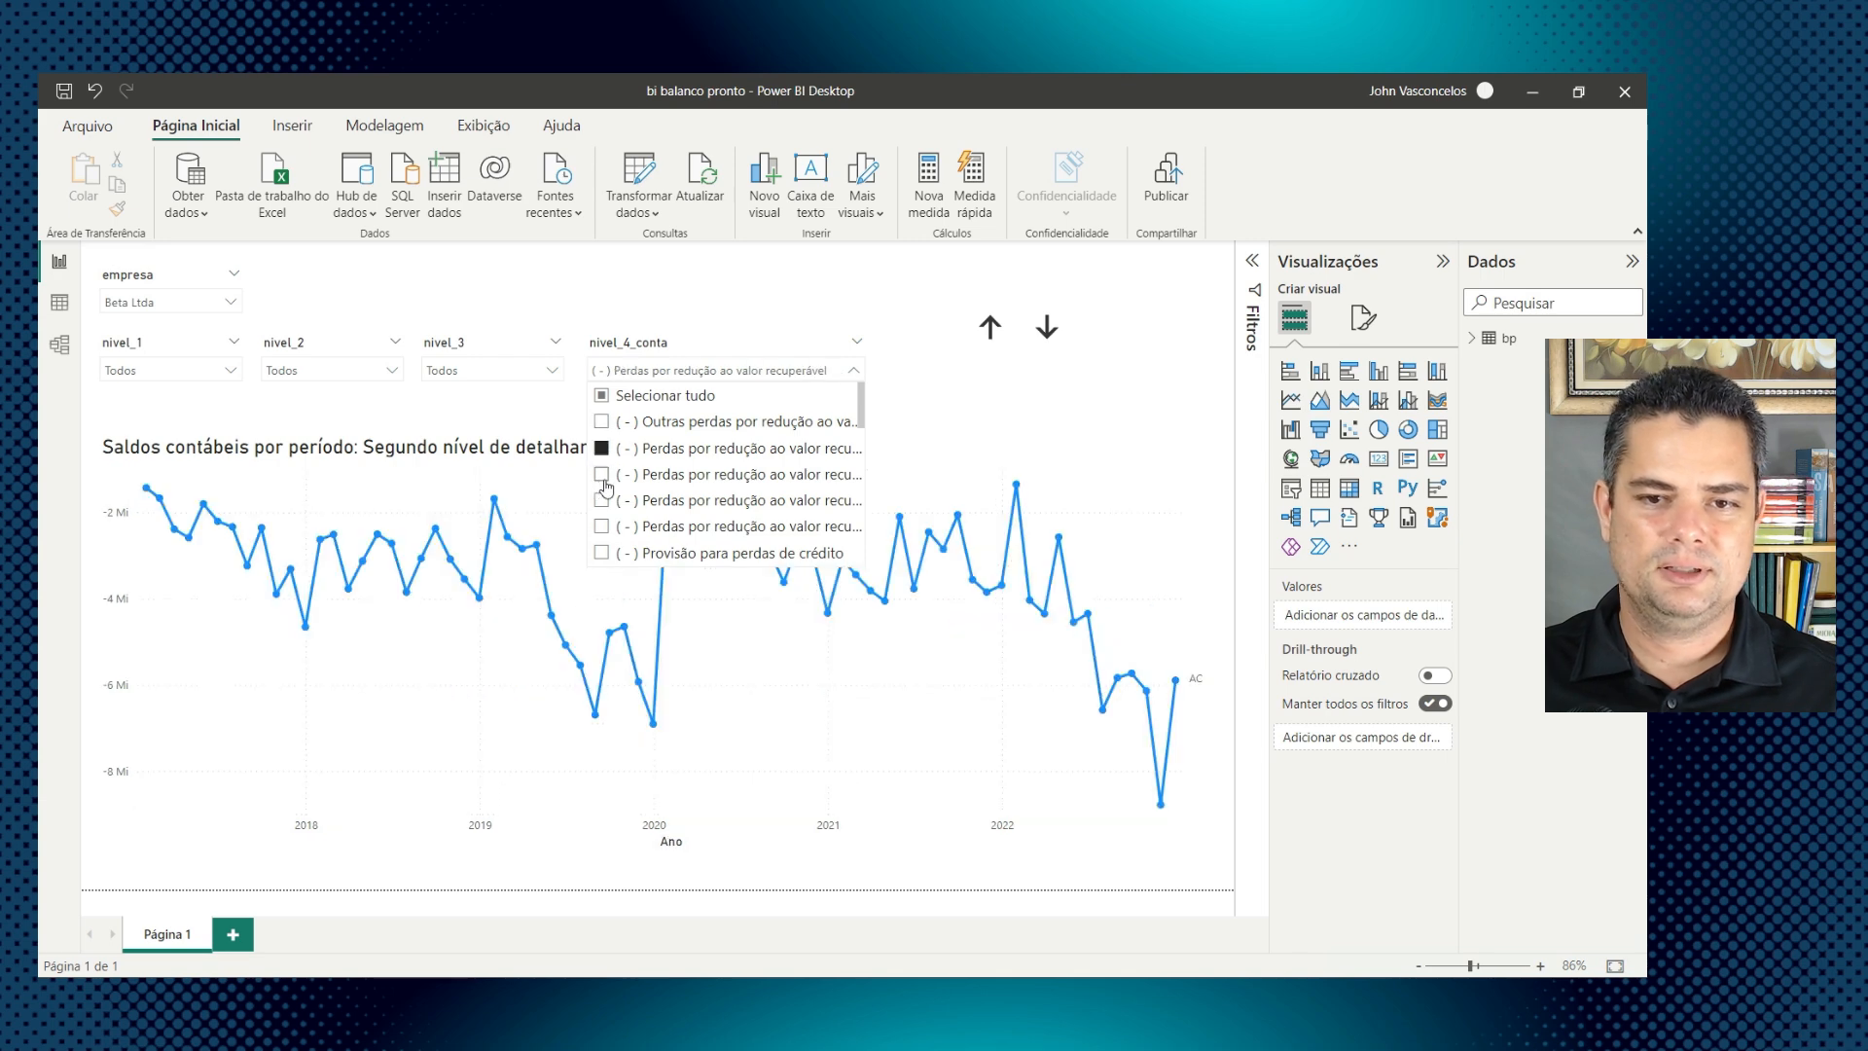
left_click(665, 282)
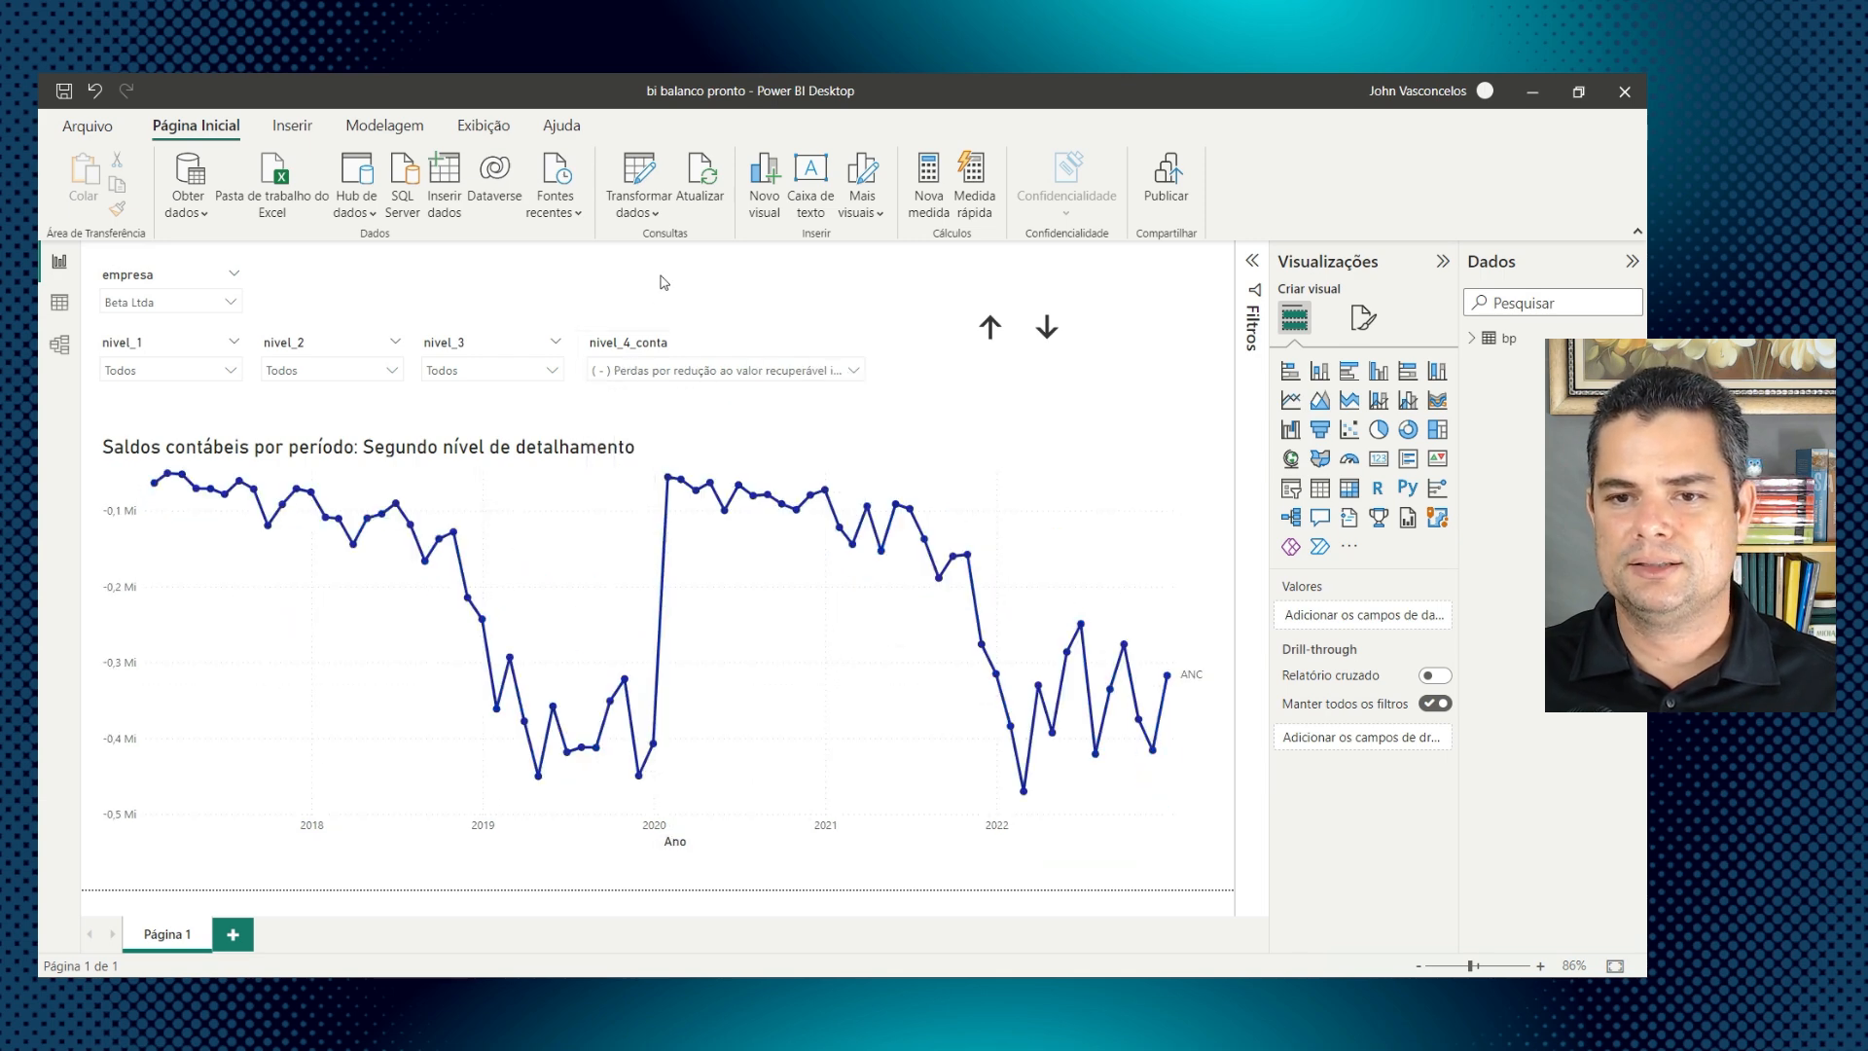